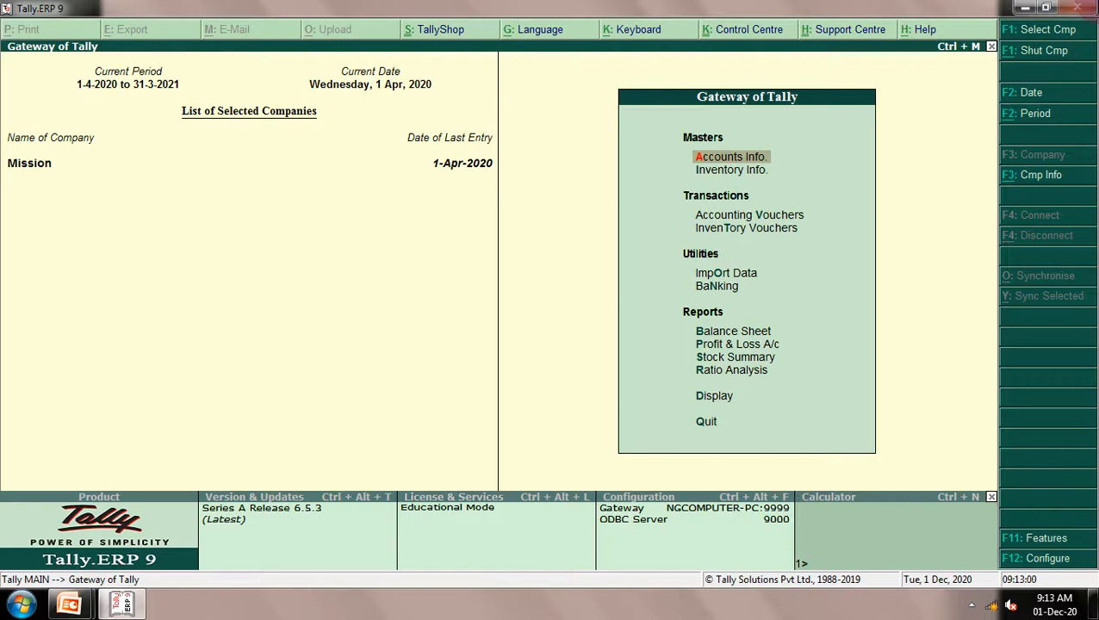
Check the cost centre and cost category options in the company's accounting features and accept the settings
key("F11")
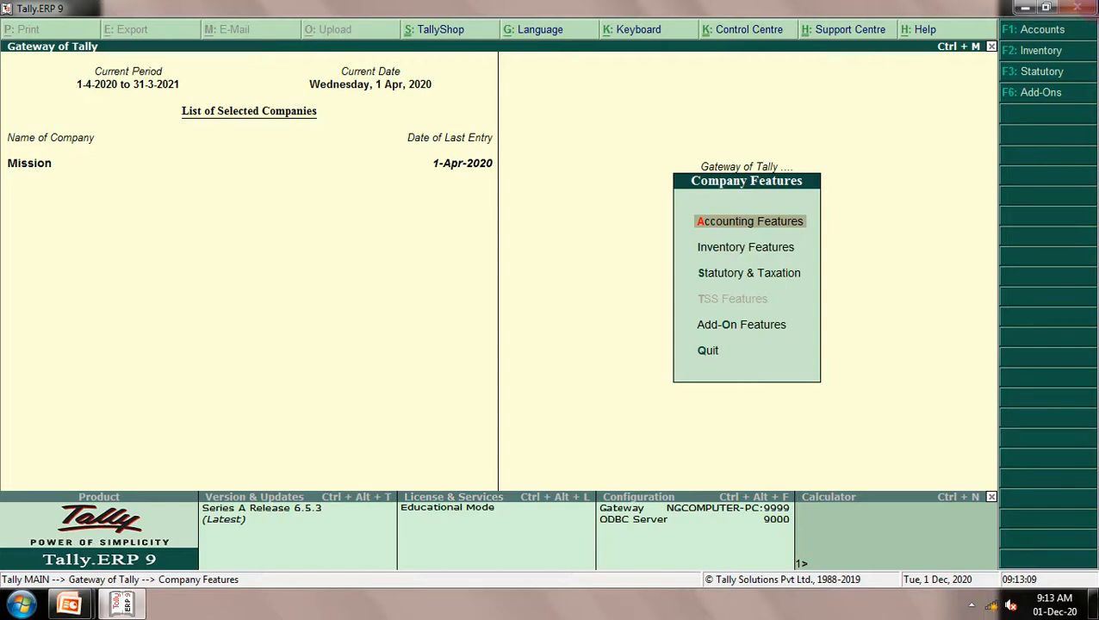
key("Return")
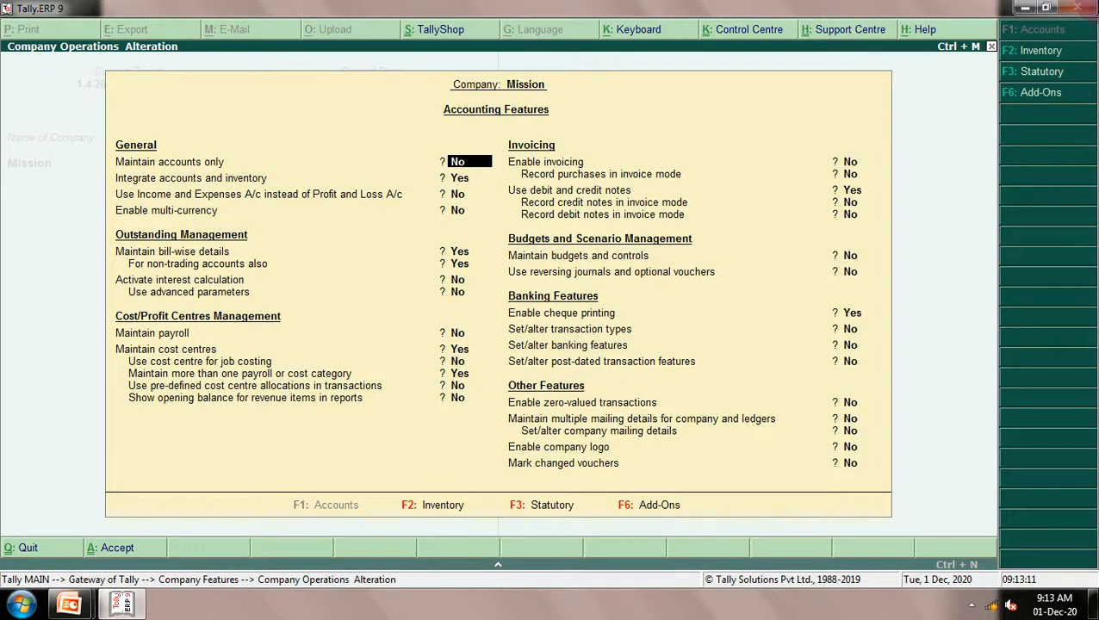
key("Return")
key("Return")
key("Return")
key("Return")
key("Return")
key("Return")
key("Return")
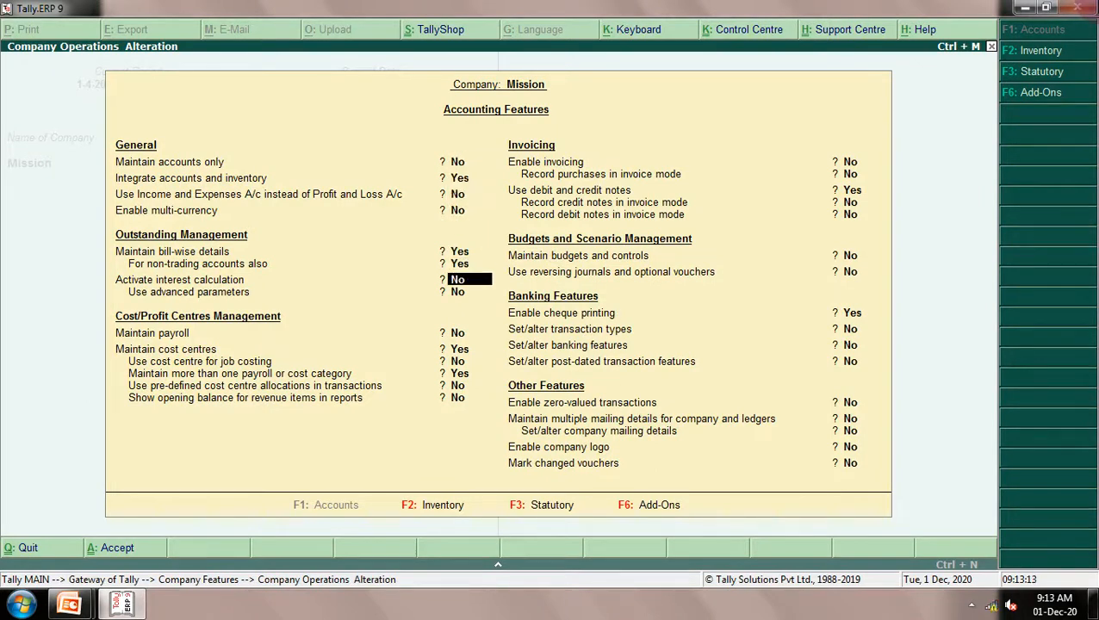
key("Return")
key("Return")
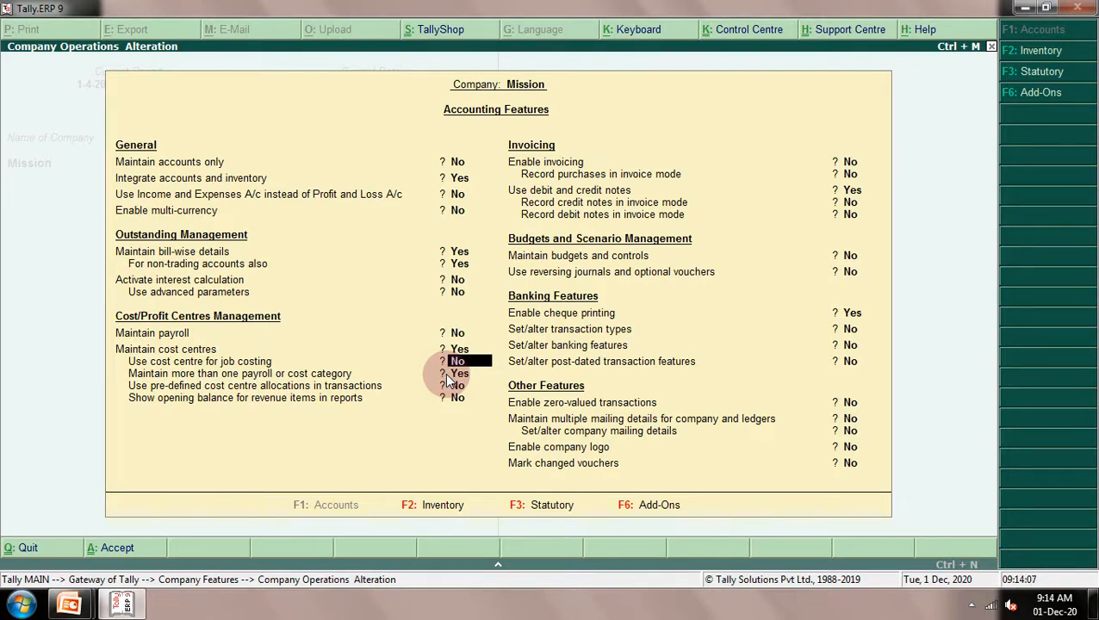
key("ctrl+a")
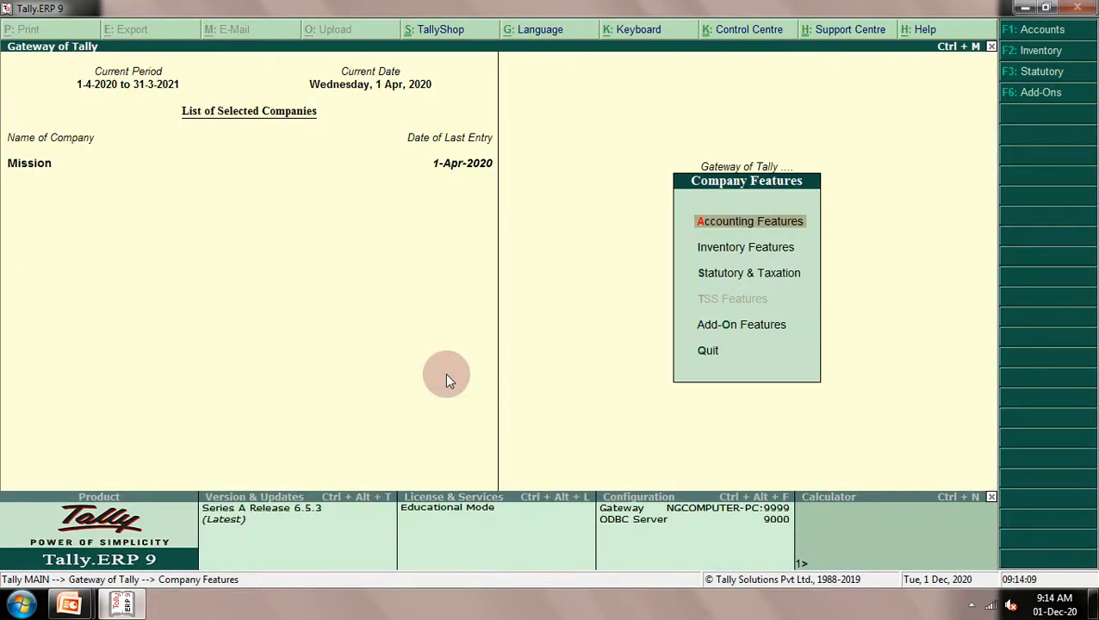
key("Escape")
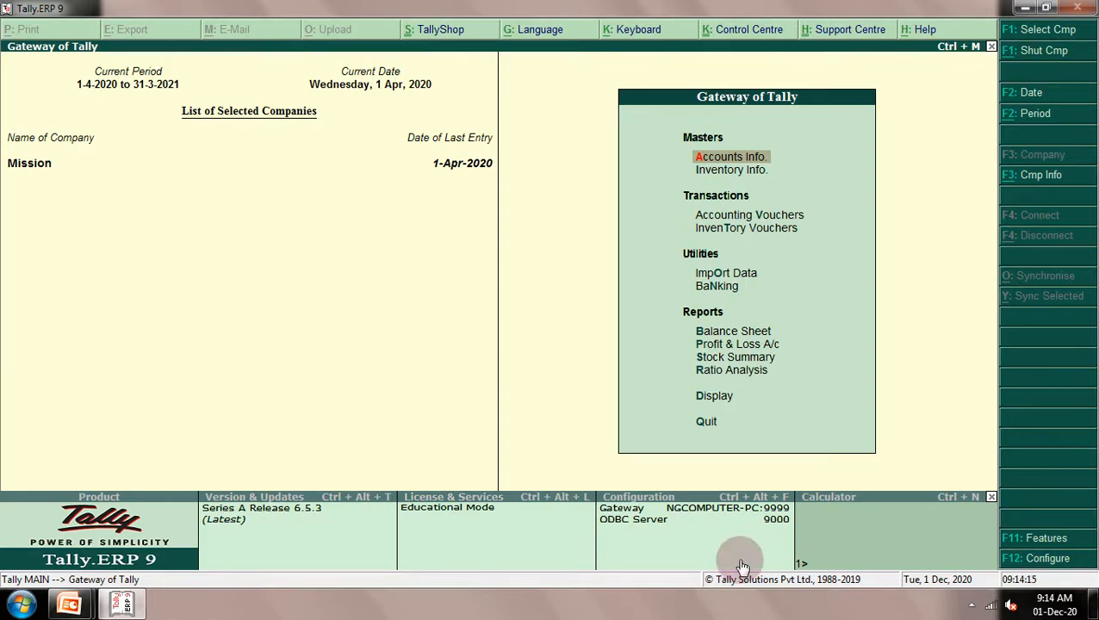
Create a single cost category named Pen, keeping revenue item allocation on and non-revenue allocation off
key("Down")
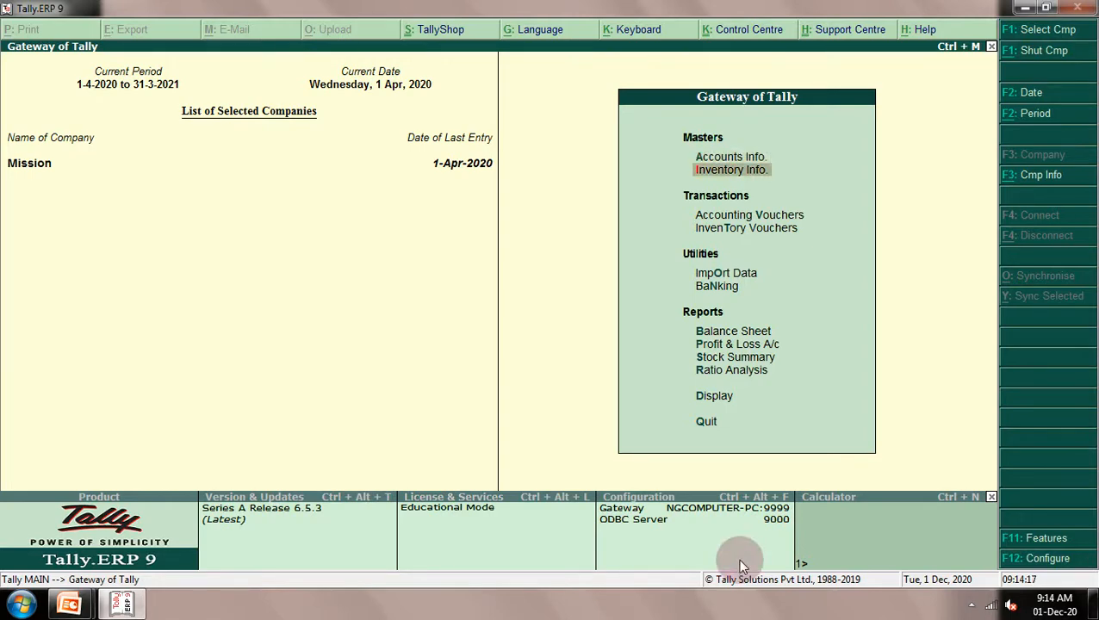
key("Up")
key("Return")
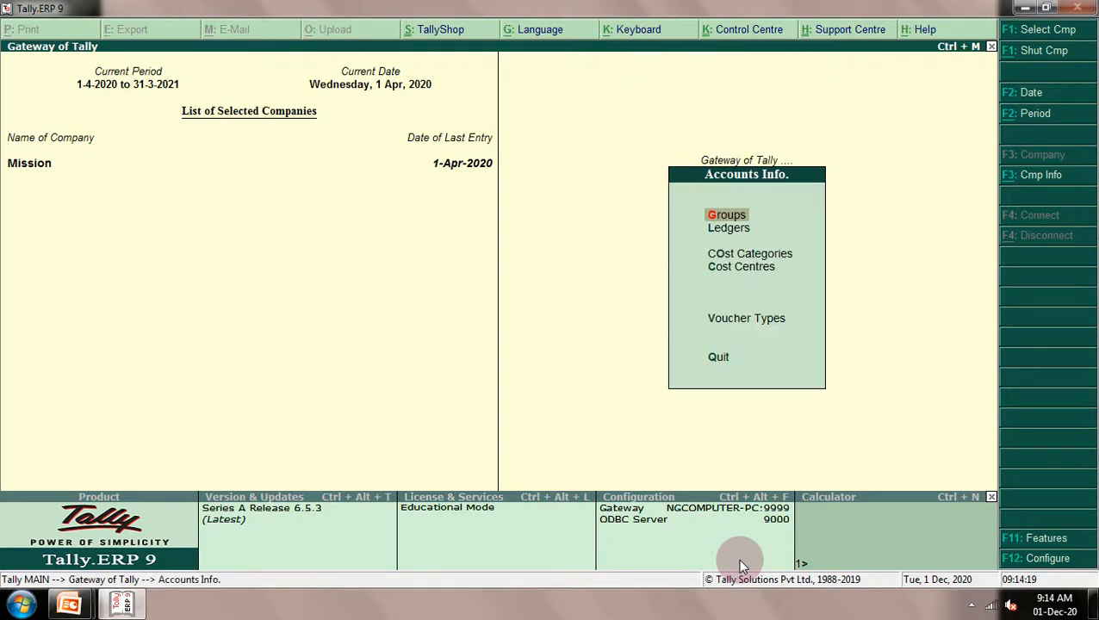
key("Down")
key("Down")
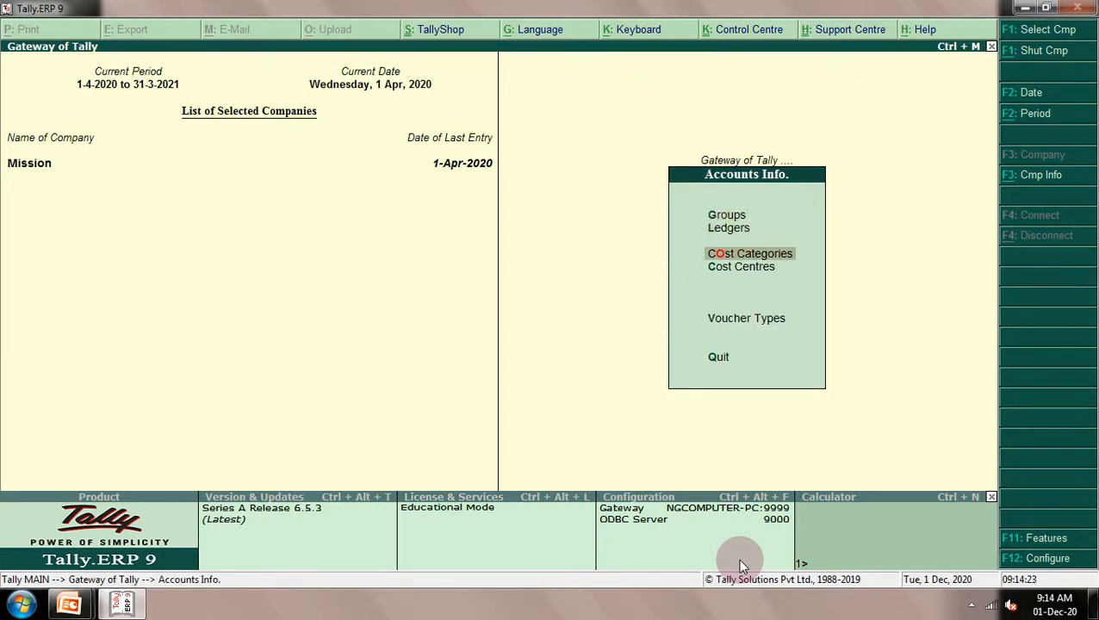
key("Down")
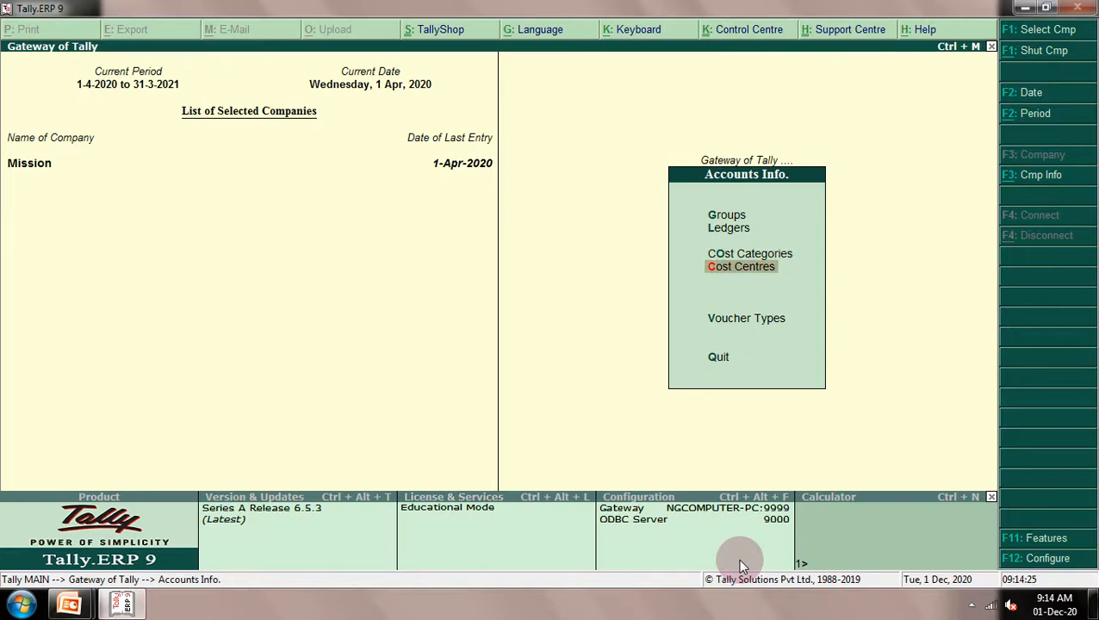
key("Up")
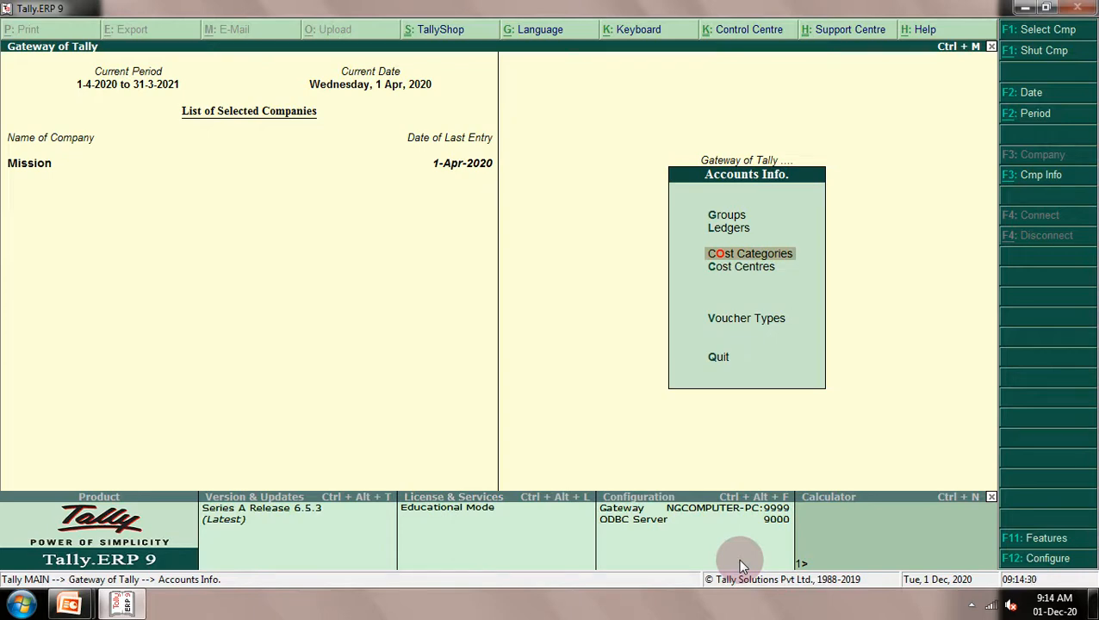
key("Return")
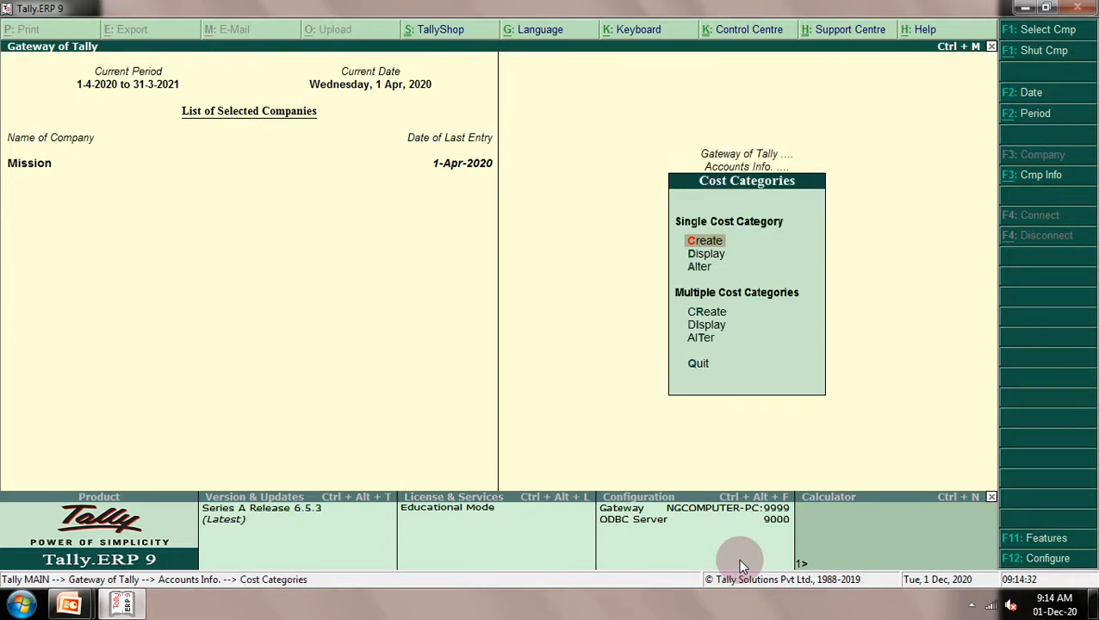
key("Return")
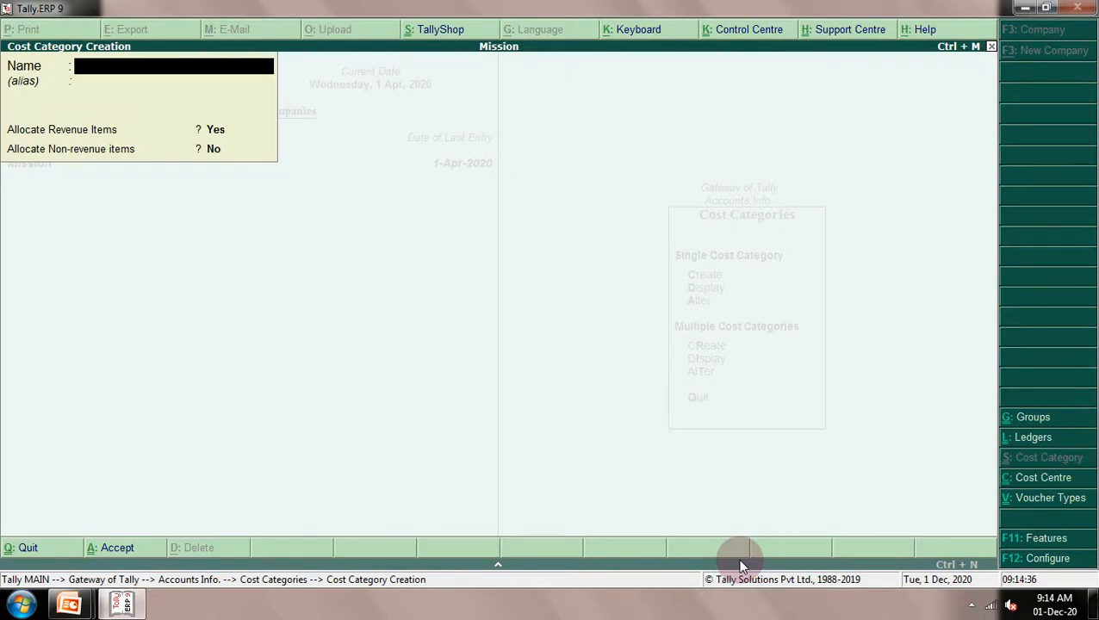
type("Pen")
key("Return")
key("Return")
key("Return")
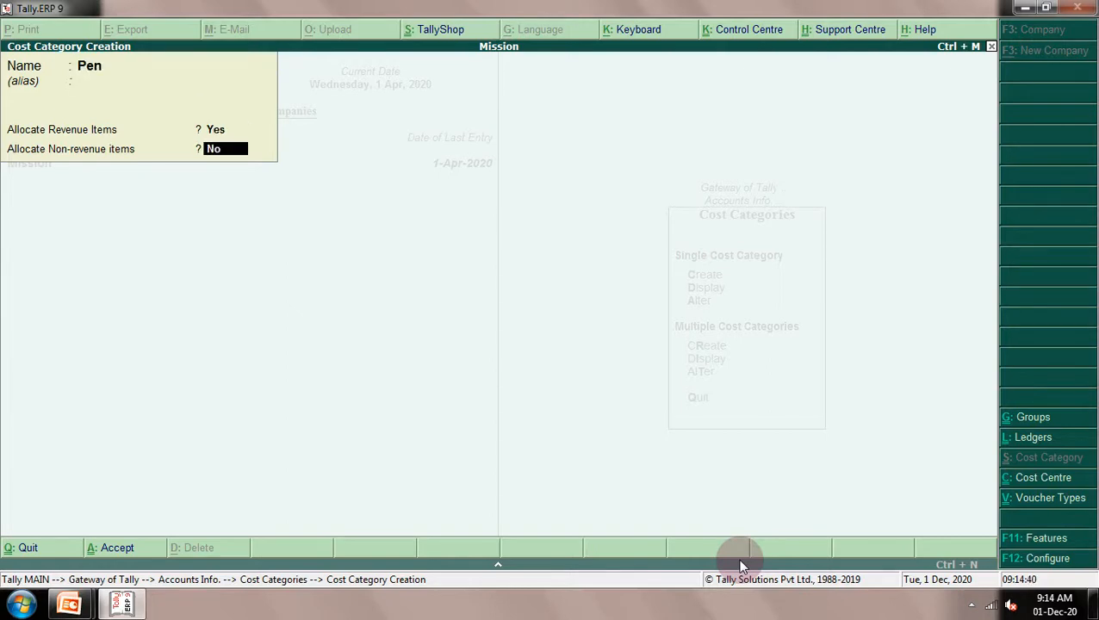
key("Return")
key("Return")
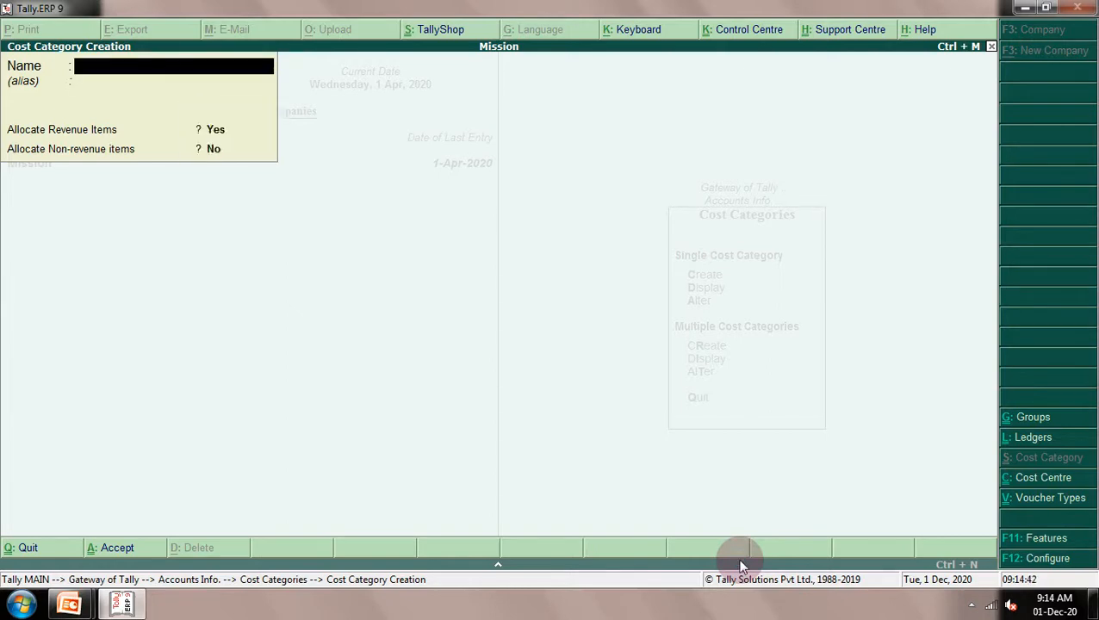
Create a second cost category named Copy with the default allocation settings
type("Copy")
key("Return")
key("Return")
key("Return")
key("Return")
key("Return")
Create a cost category named Book with the default allocation settings and leave cost category creation
type("Book")
key("Return")
key("Return")
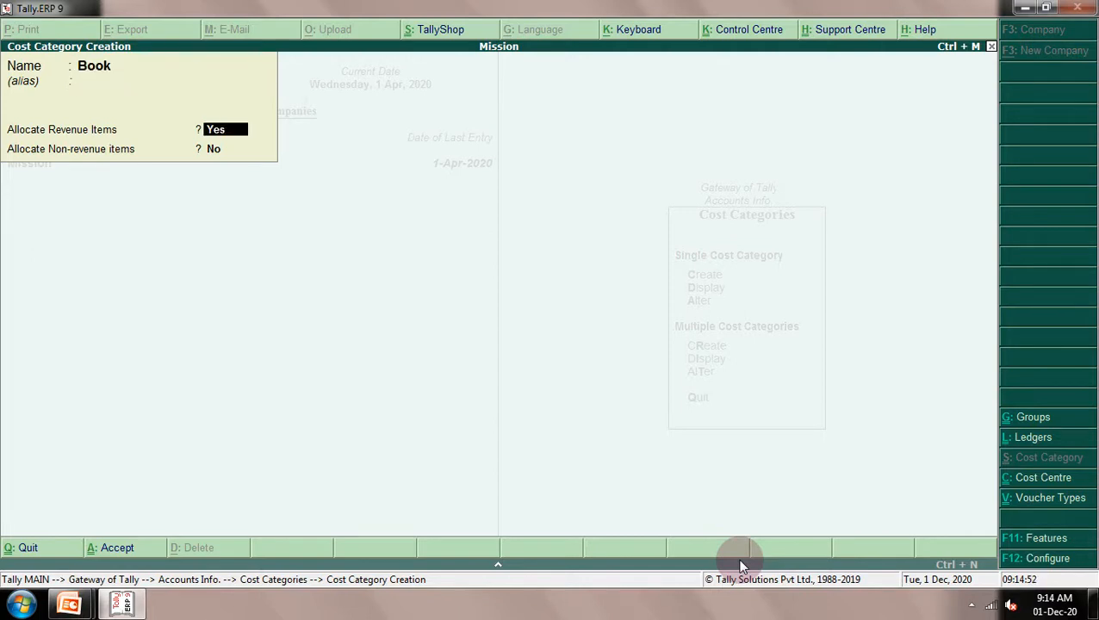
key("Return")
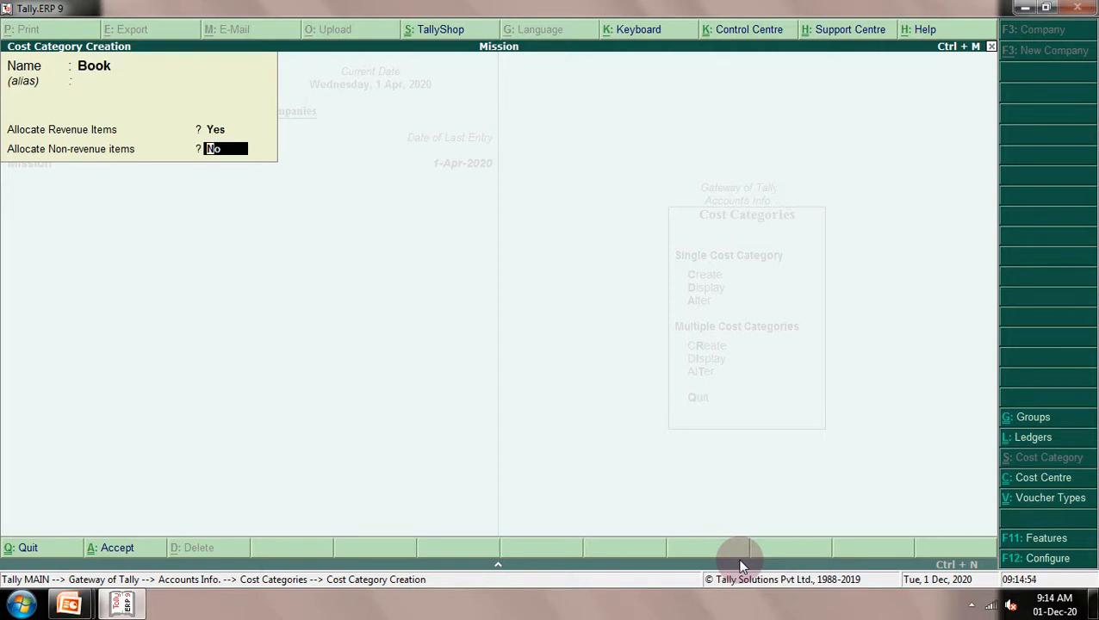
key("Return")
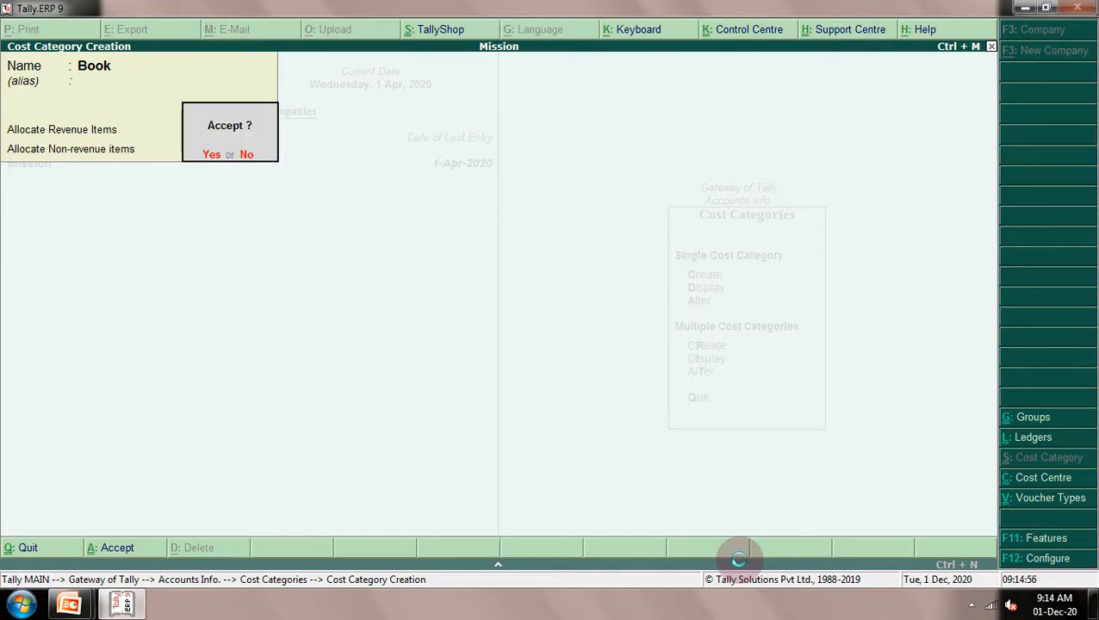
key("Return")
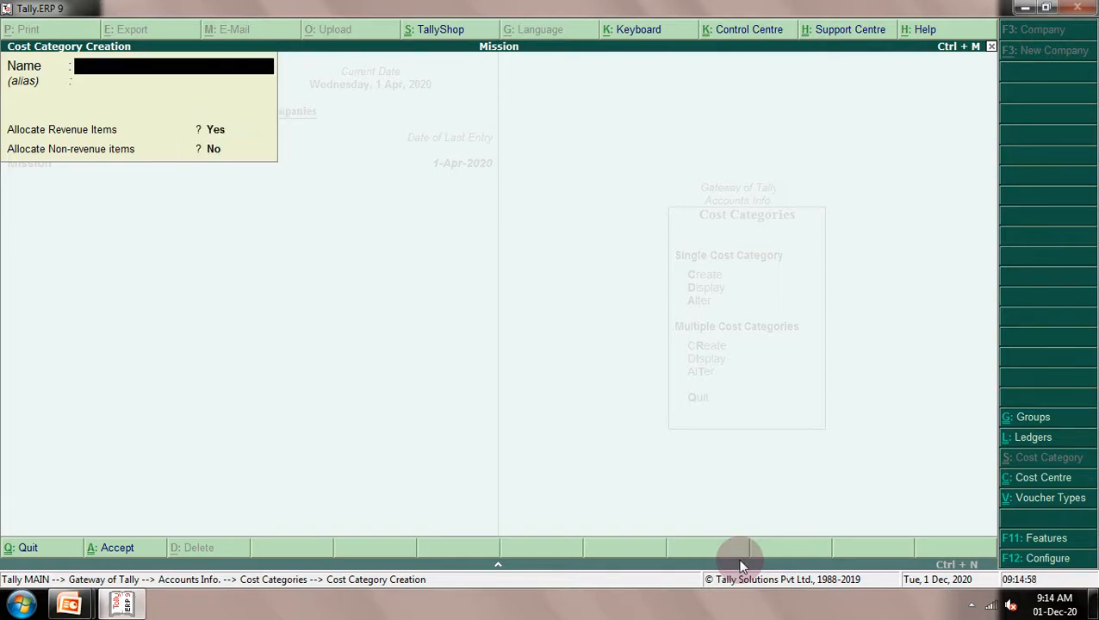
key("Escape")
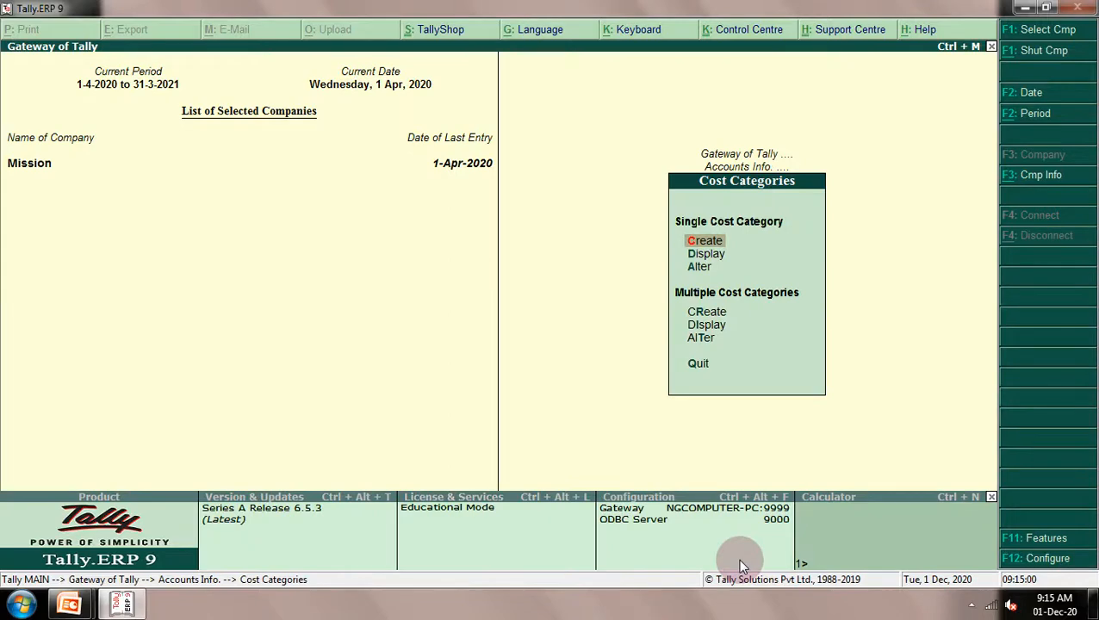
key("Escape")
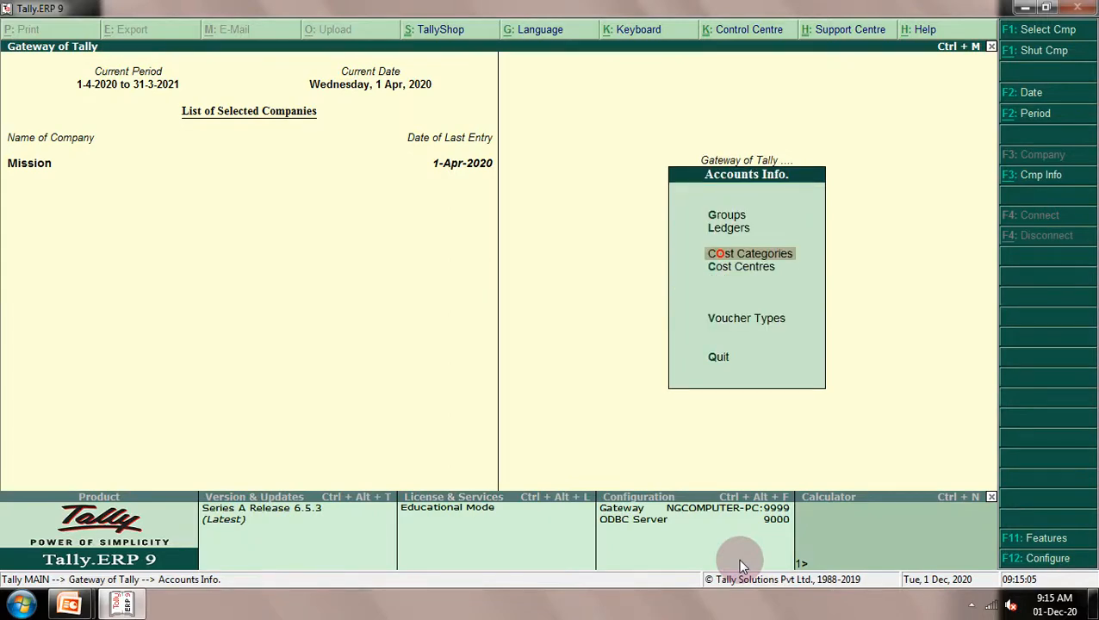
Create a single cost centre named Cello in the Pen category, under Primary
key("Down")
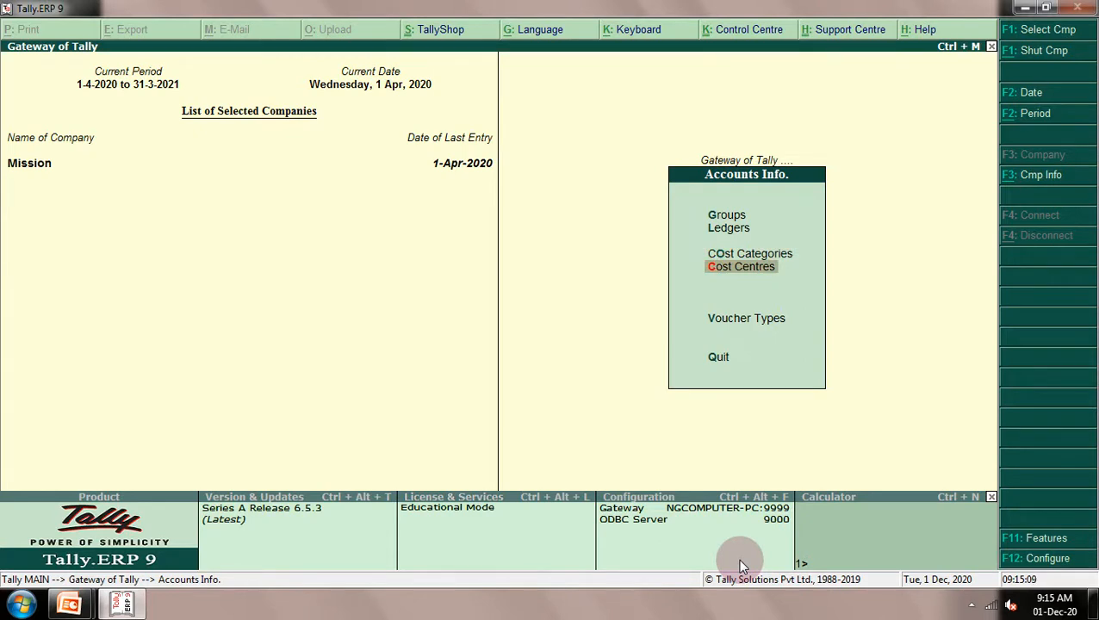
key("Return")
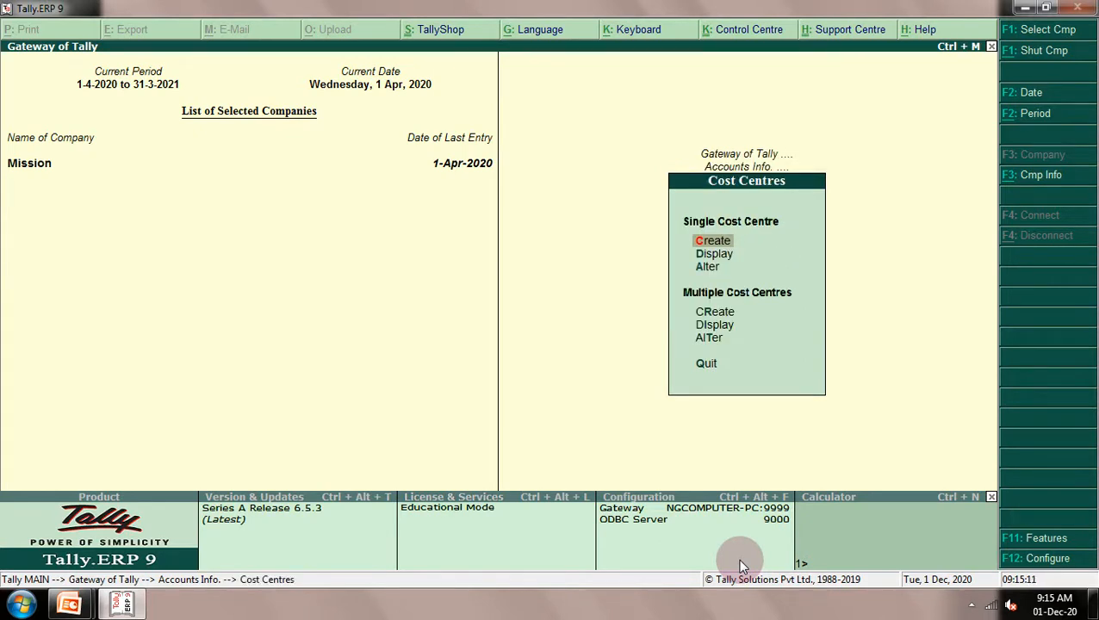
key("Return")
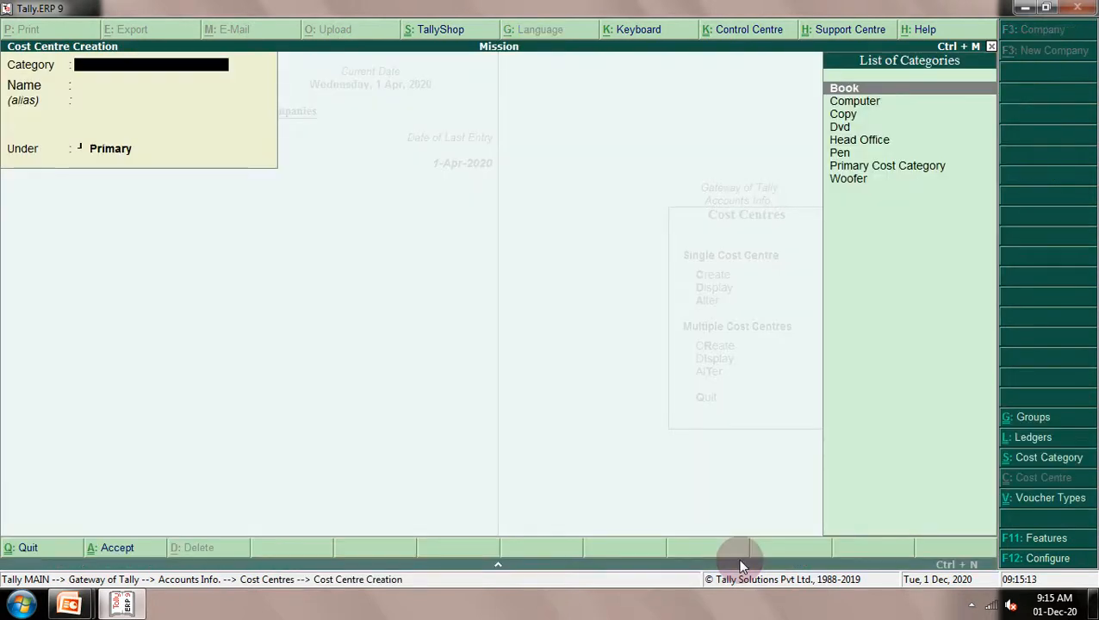
key("Down")
key("Down")
key("Down")
key("Down")
key("Down")
key("Down")
key("Up")
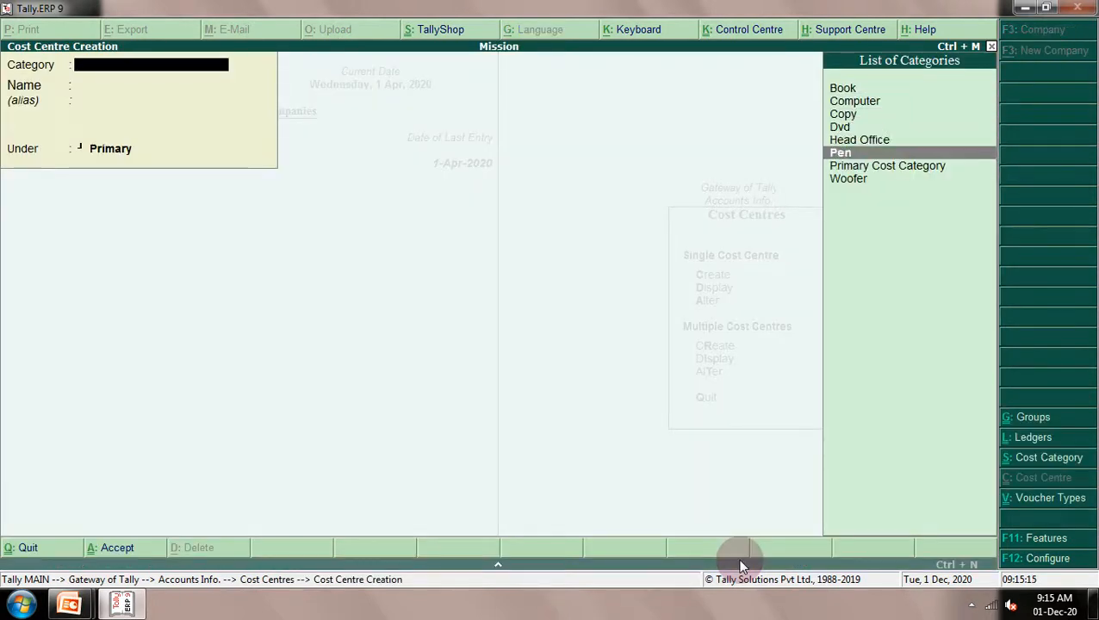
key("Return")
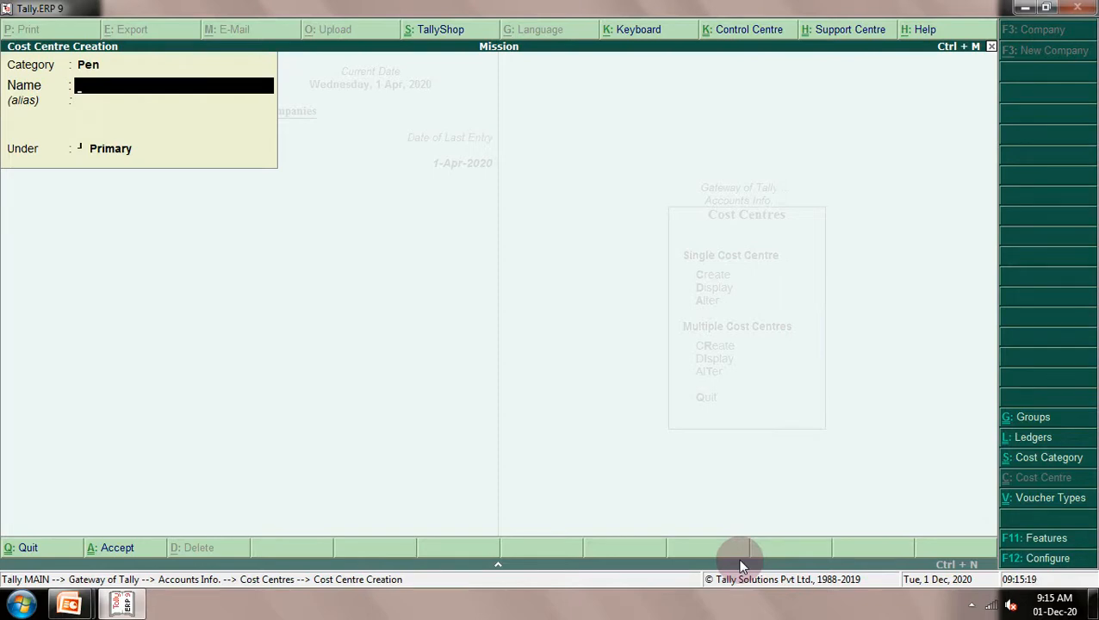
type("Cello")
key("Return")
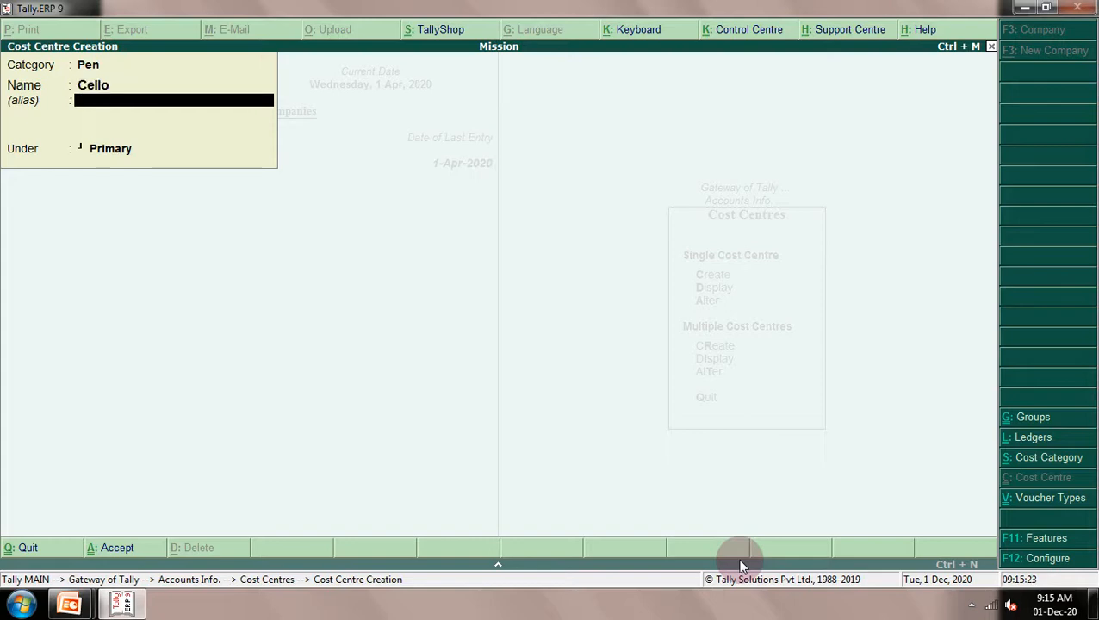
key("Return")
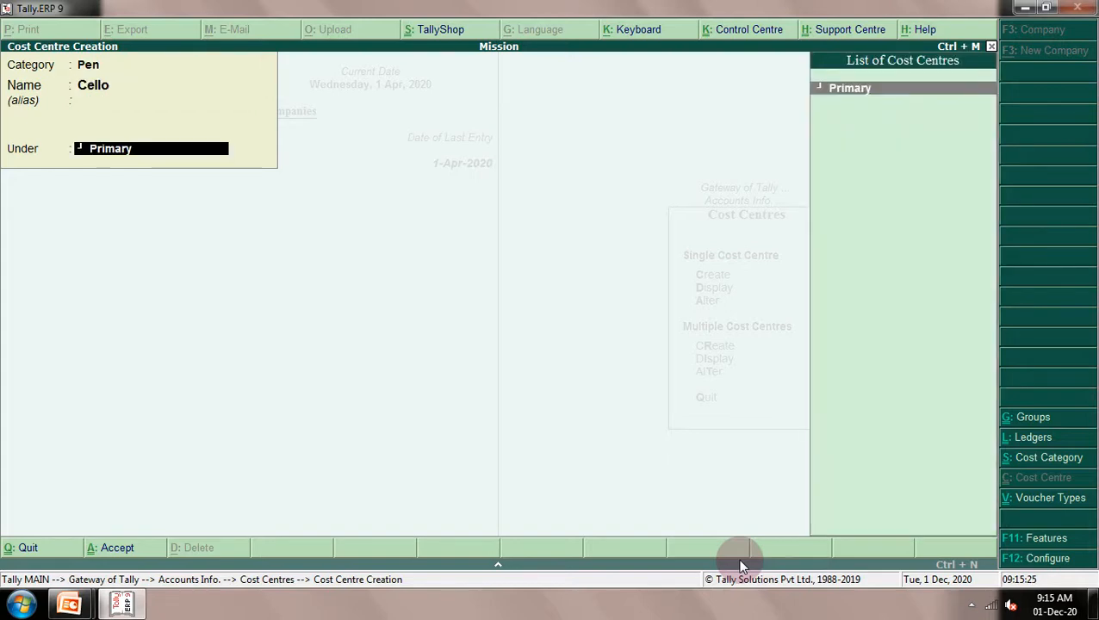
key("Return")
key("Return")
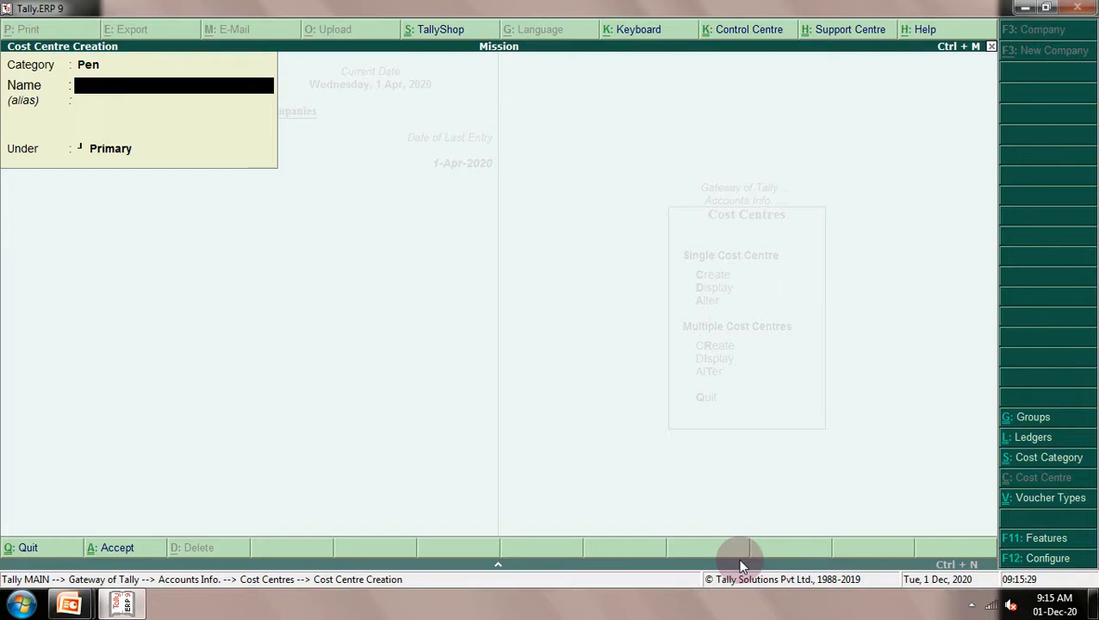
Create a cost centre named Montex in the Pen category, under Primary
type("Montex")
key("Return")
key("Return")
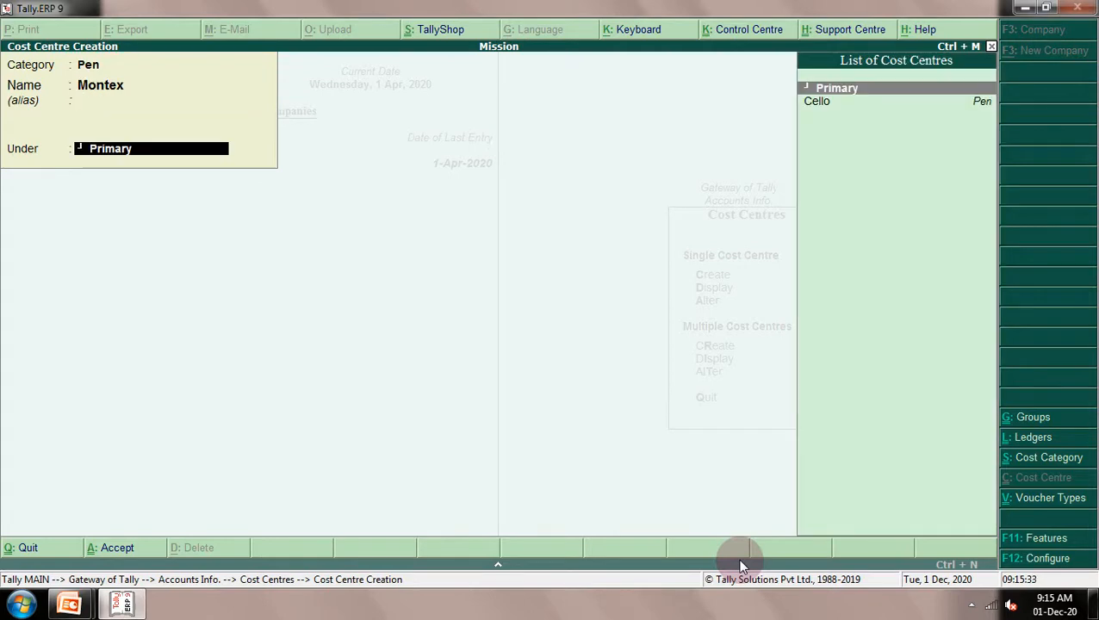
key("Return")
key("Return")
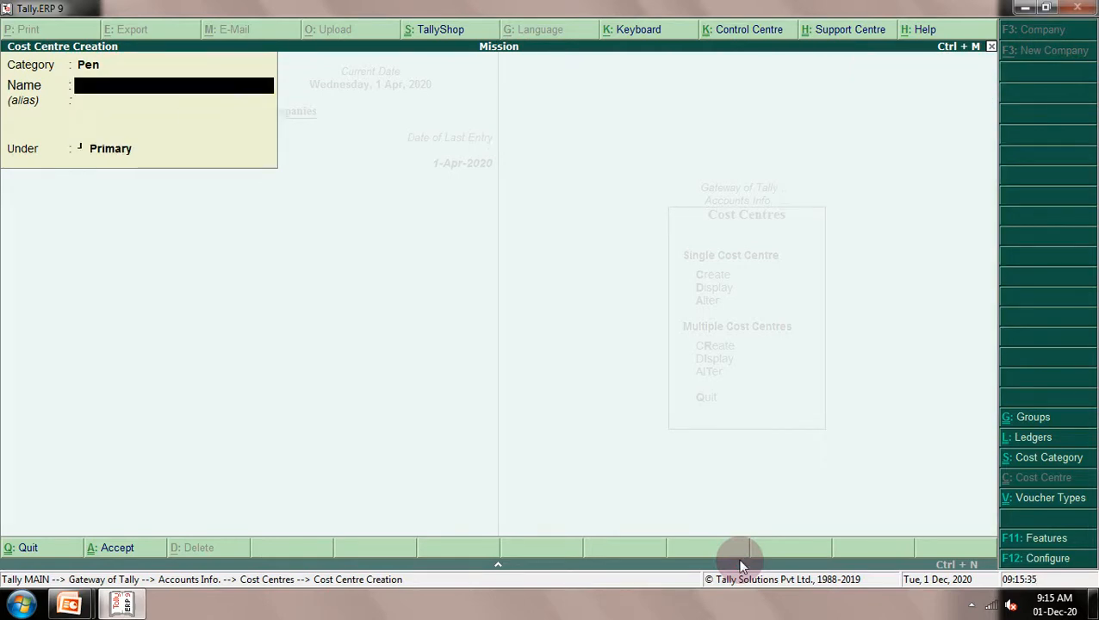
Create a cost centre named Todays in the Pen category, under Primary
type("Todays")
key("Return")
key("Return")
key("Return")
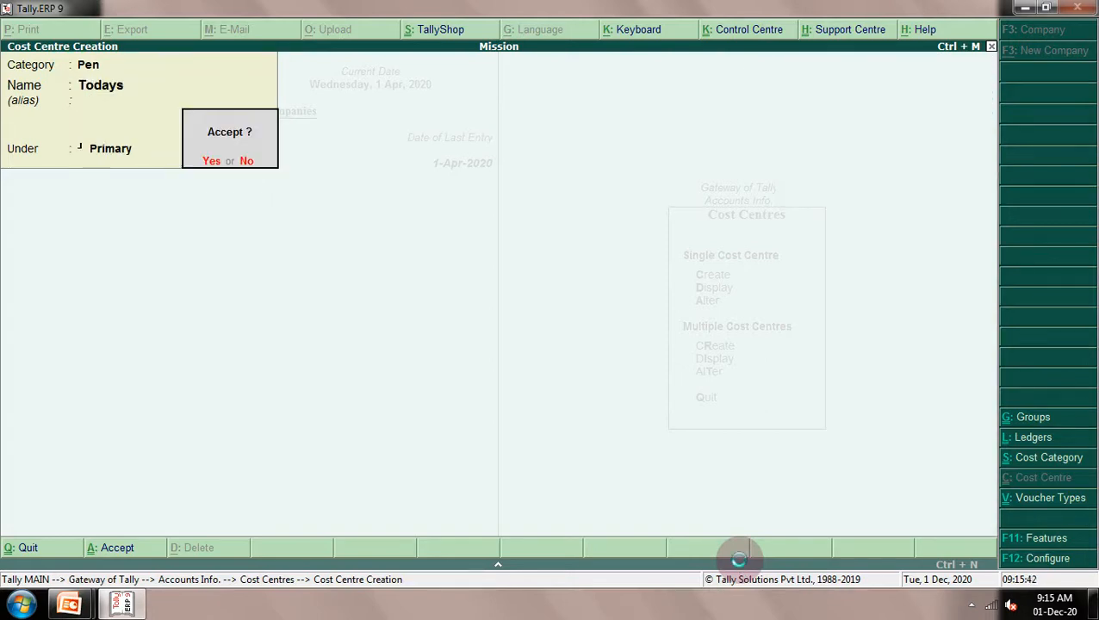
key("Return")
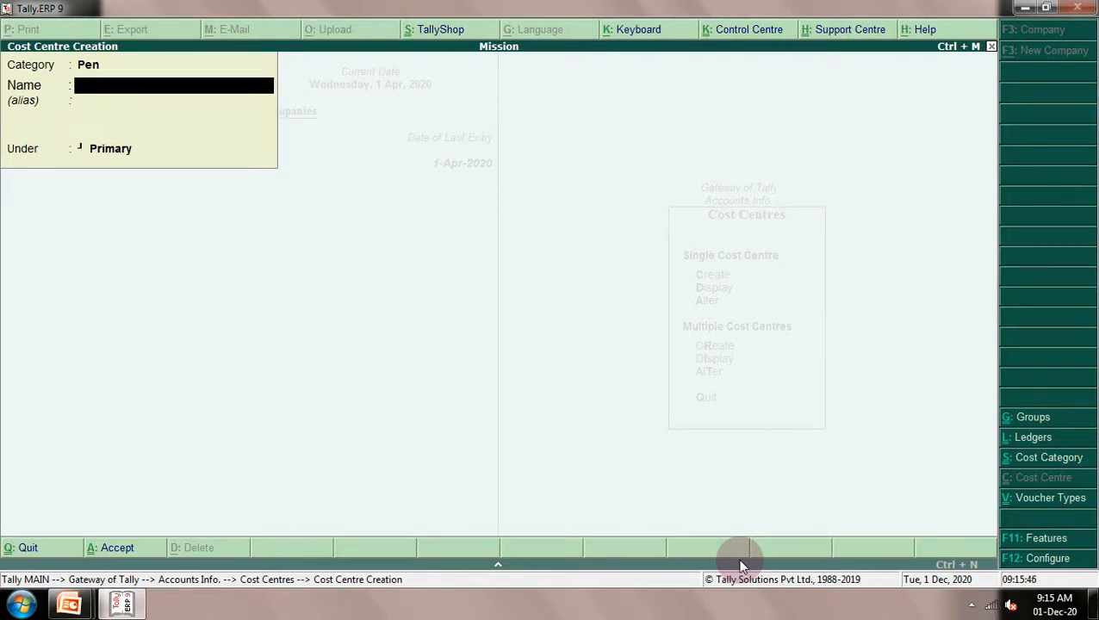
Create a cost centre named Modi in the Copy category, under Primary
key("BackSpace")
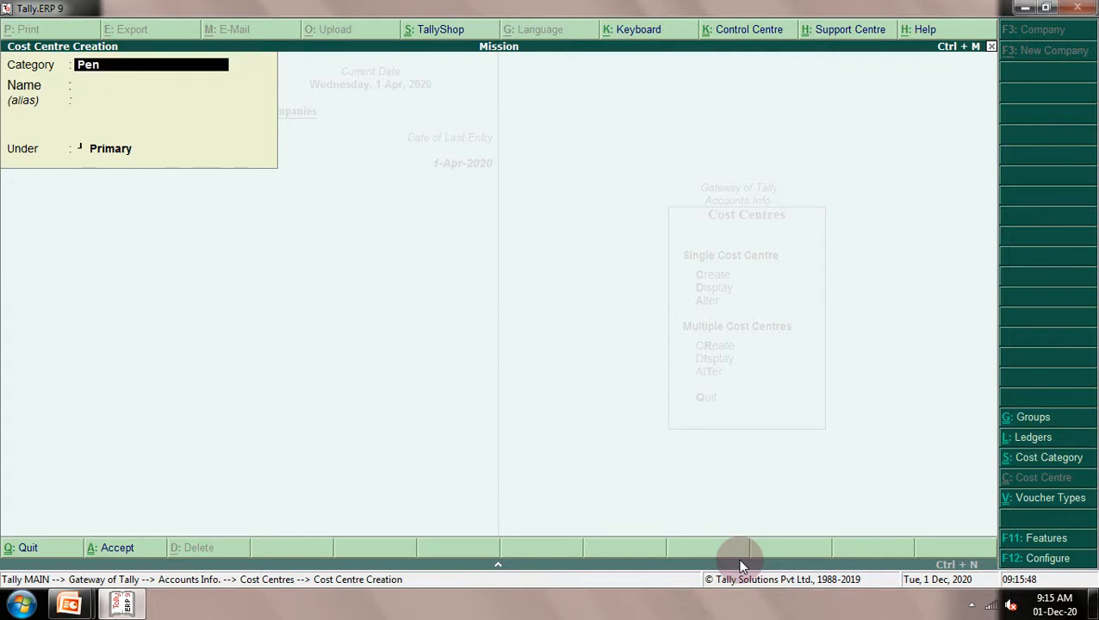
type("V")
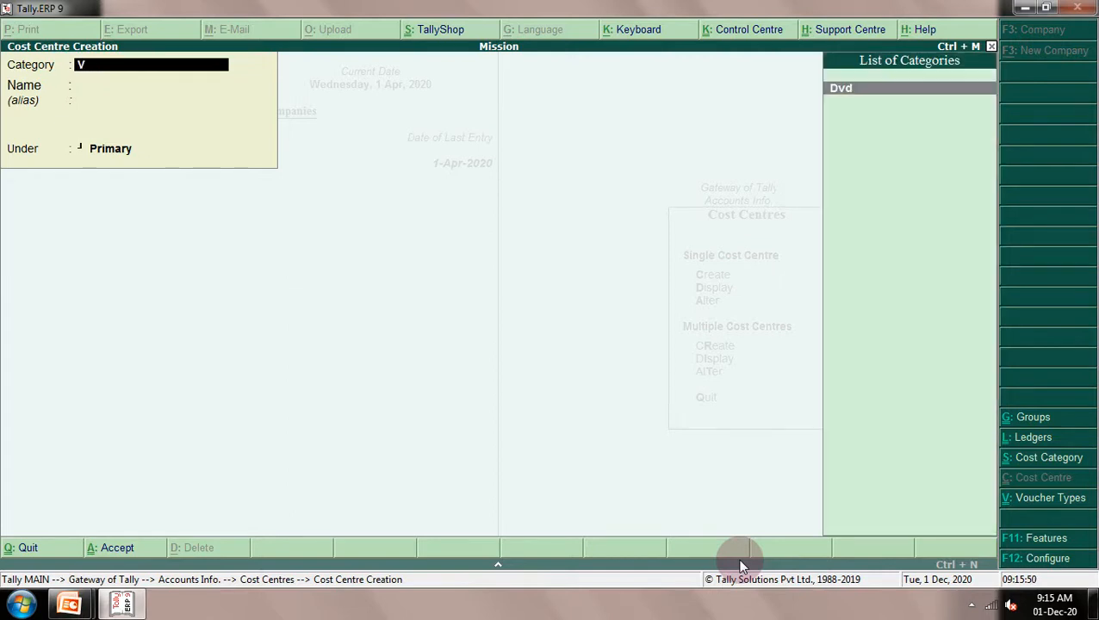
key("BackSpace")
type("C")
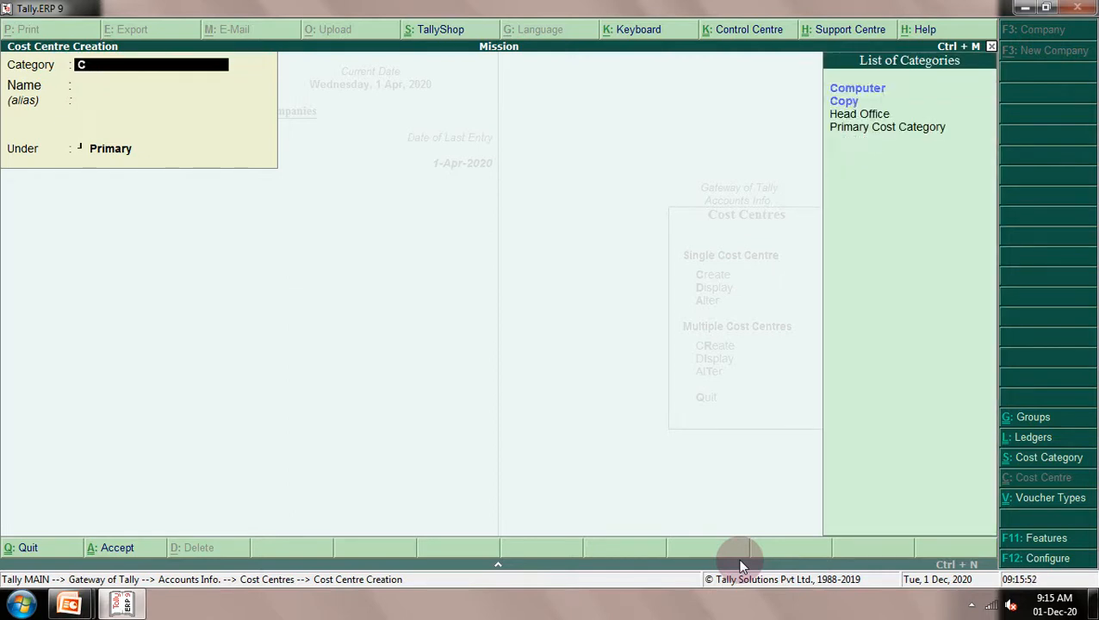
key("Down")
key("Return")
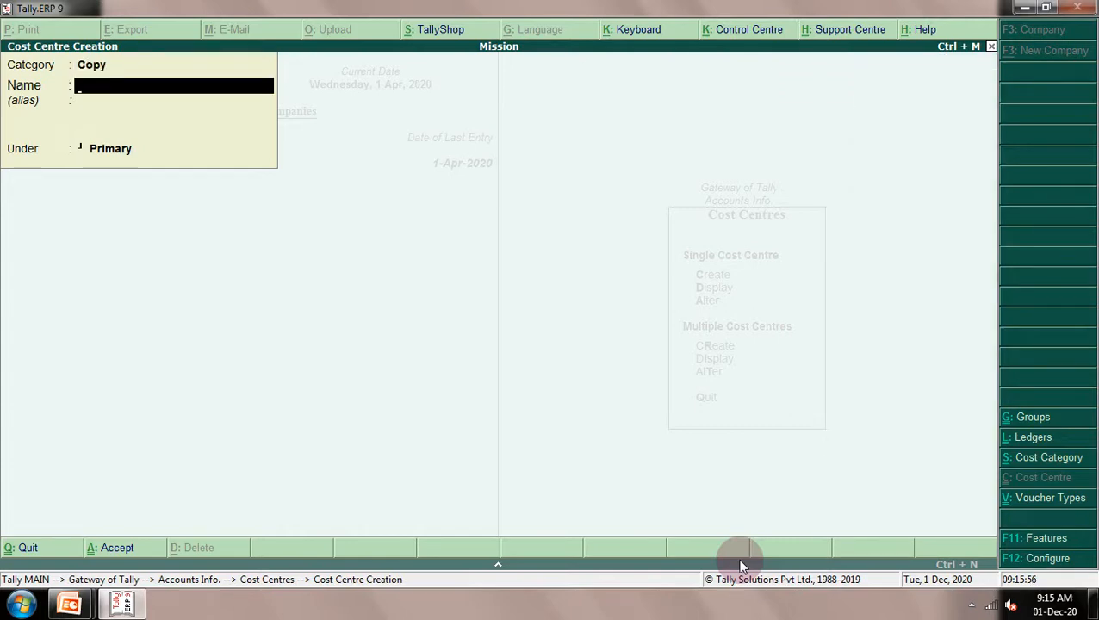
type("Modi")
key("Return")
key("Return")
key("Return")
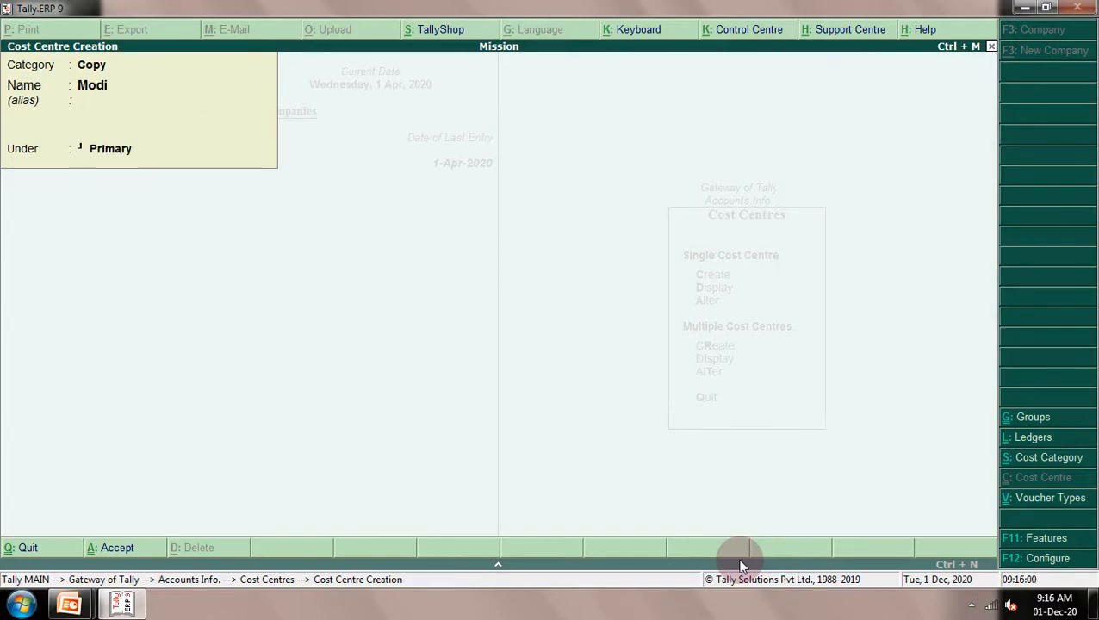
key("Return")
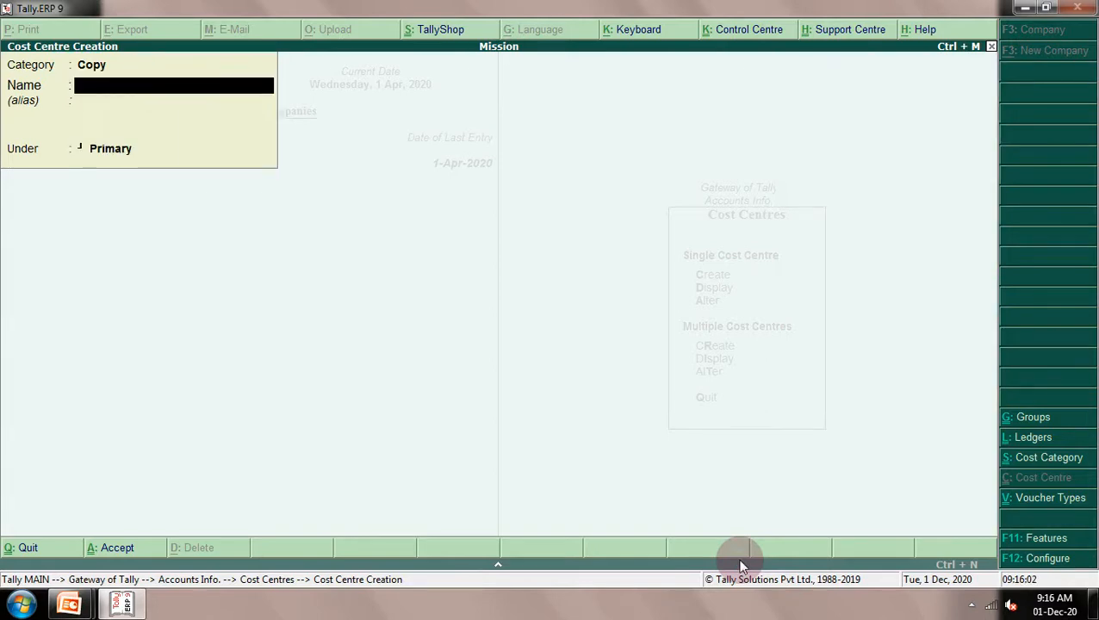
Create a cost centre named Hawamahal in the Copy category, under Primary
type("Hawamahal")
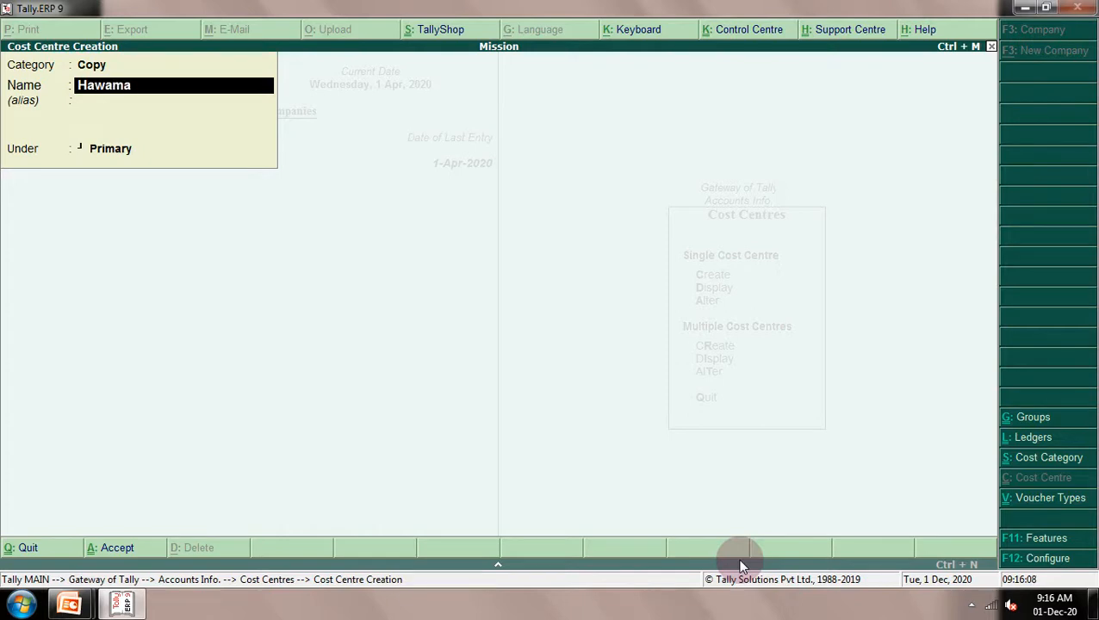
key("Return")
key("Return")
key("Return")
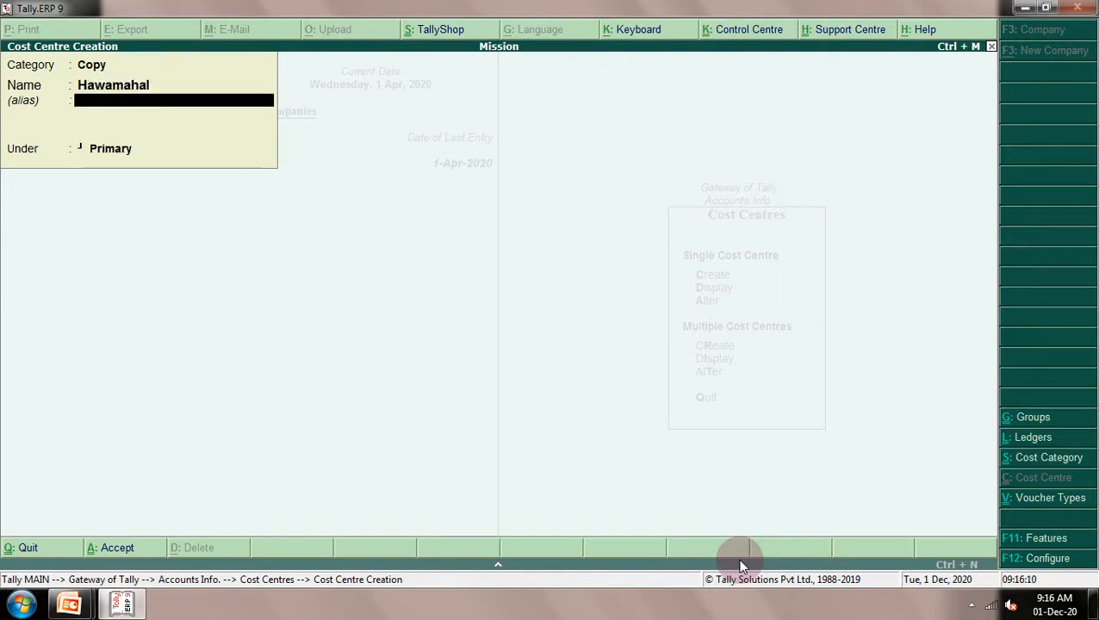
key("Return")
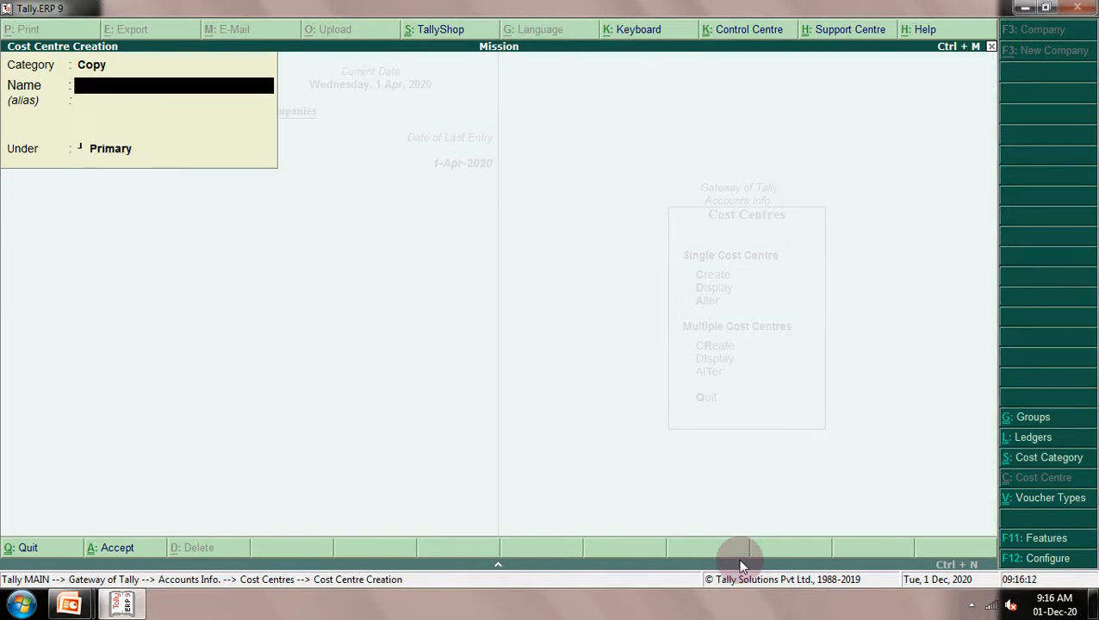
Create a cost centre named Youbodh in the Book category, under Primary
key("BackSpace")
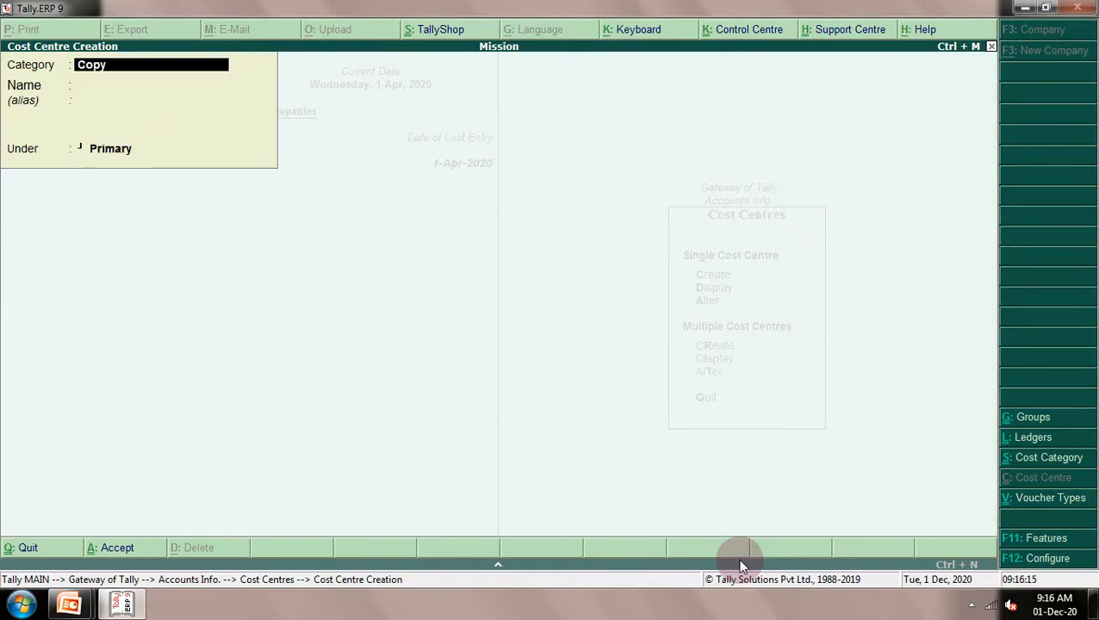
type("B")
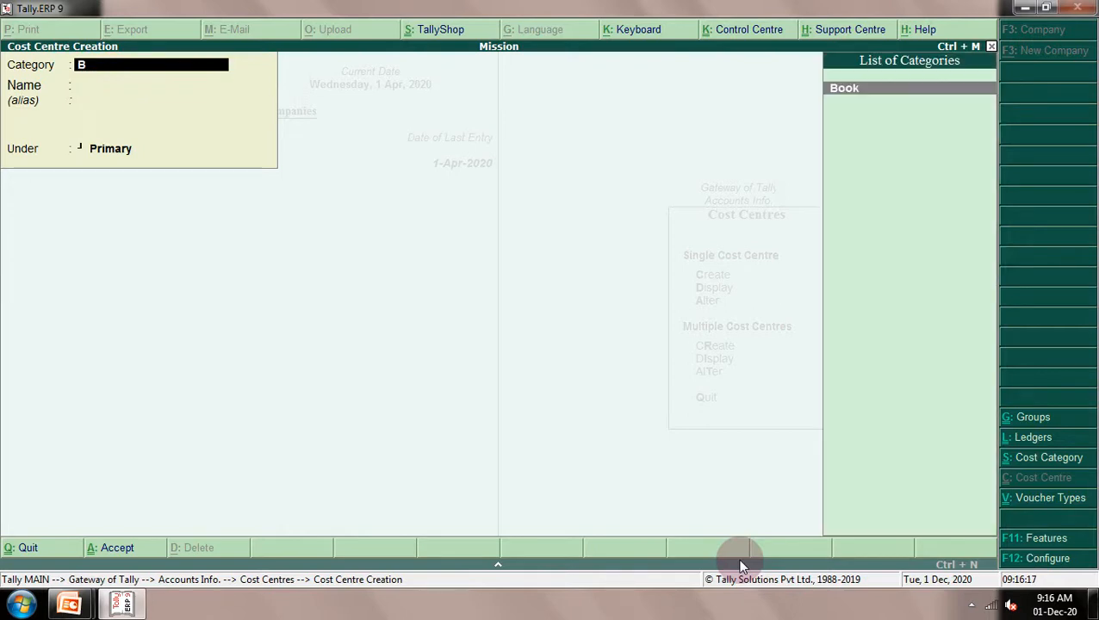
key("Return")
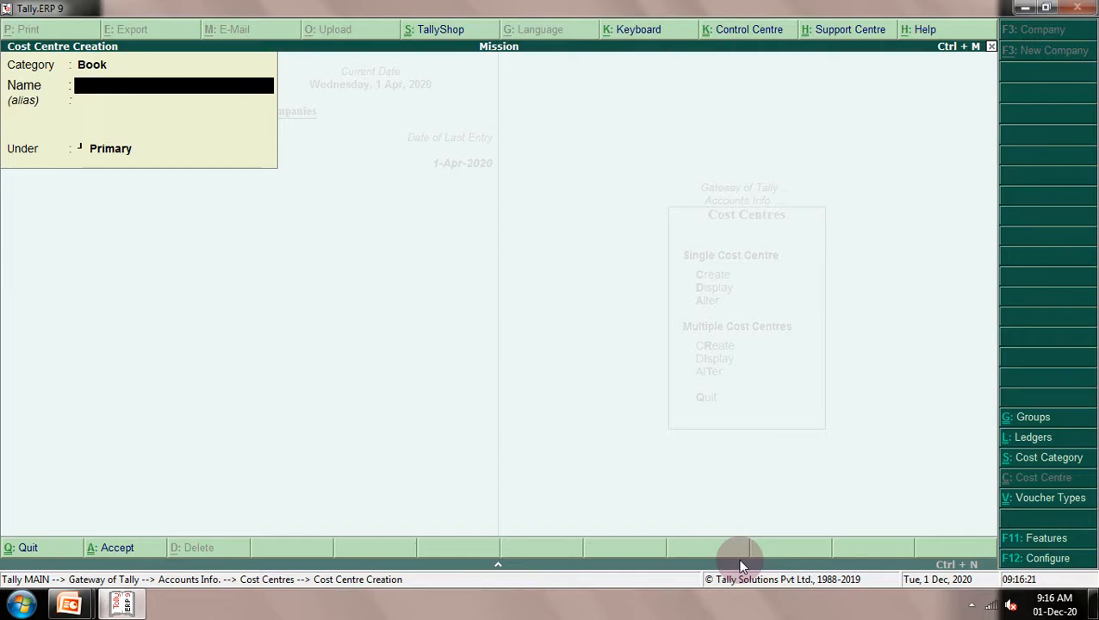
type("Youbodh")
key("Return")
key("Return")
key("Return")
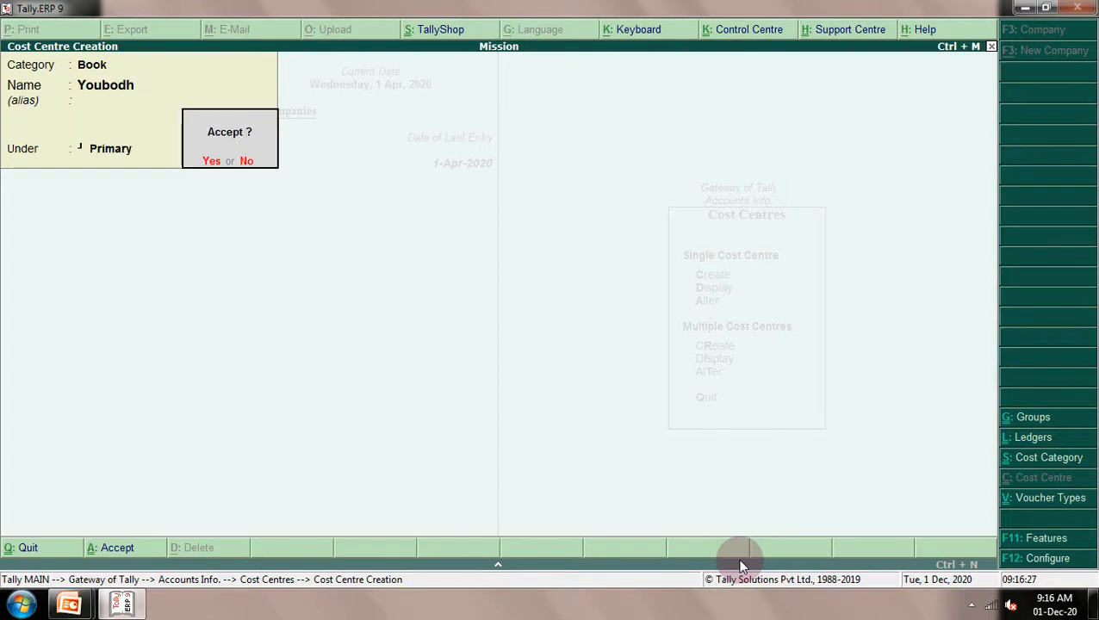
key("Return")
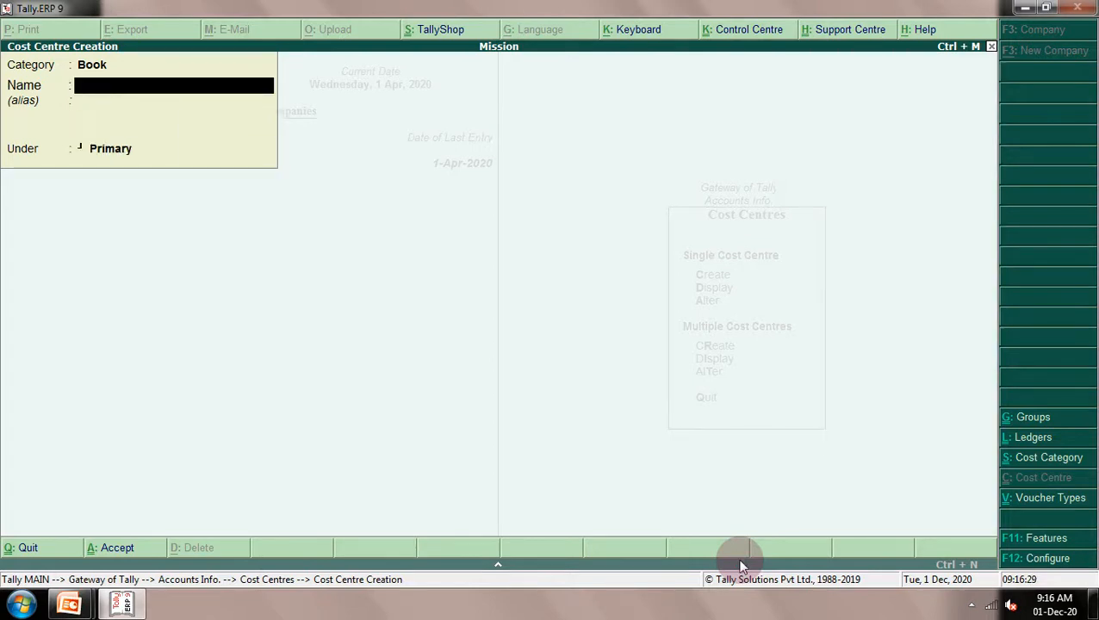
Create a cost centre named Ajay in the Book category, under Primary
type("Ajay")
key("Return")
key("Return")
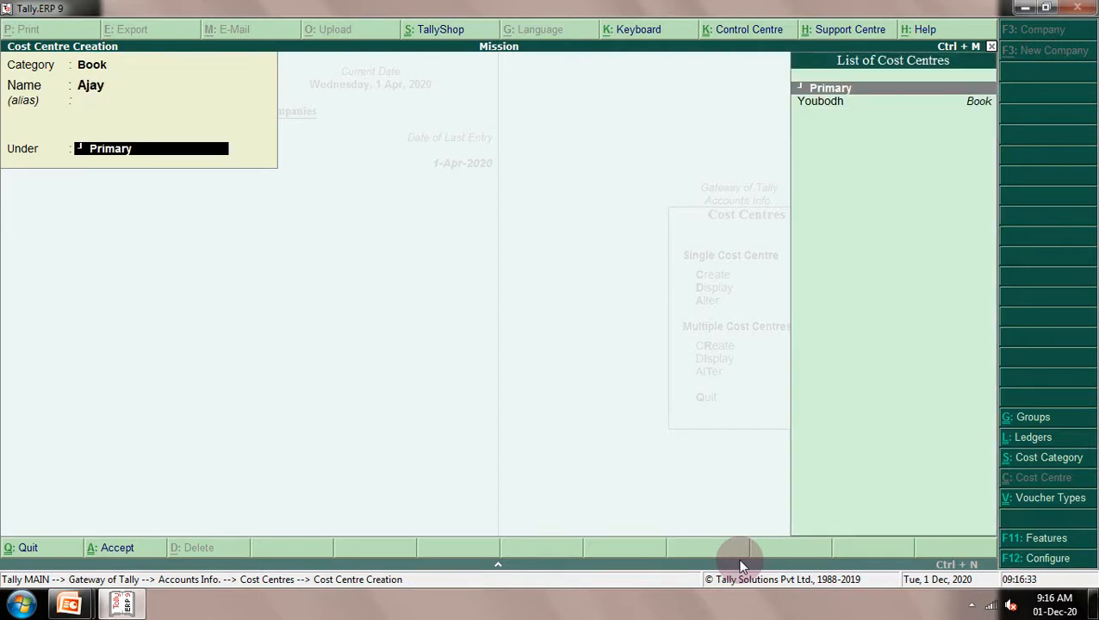
key("Return")
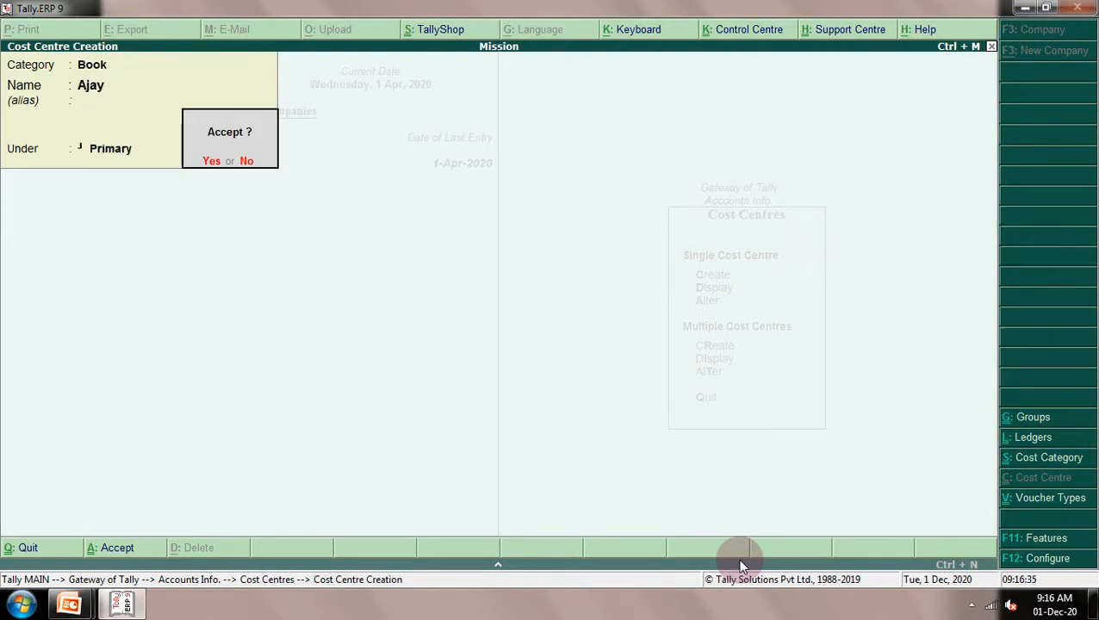
key("Return")
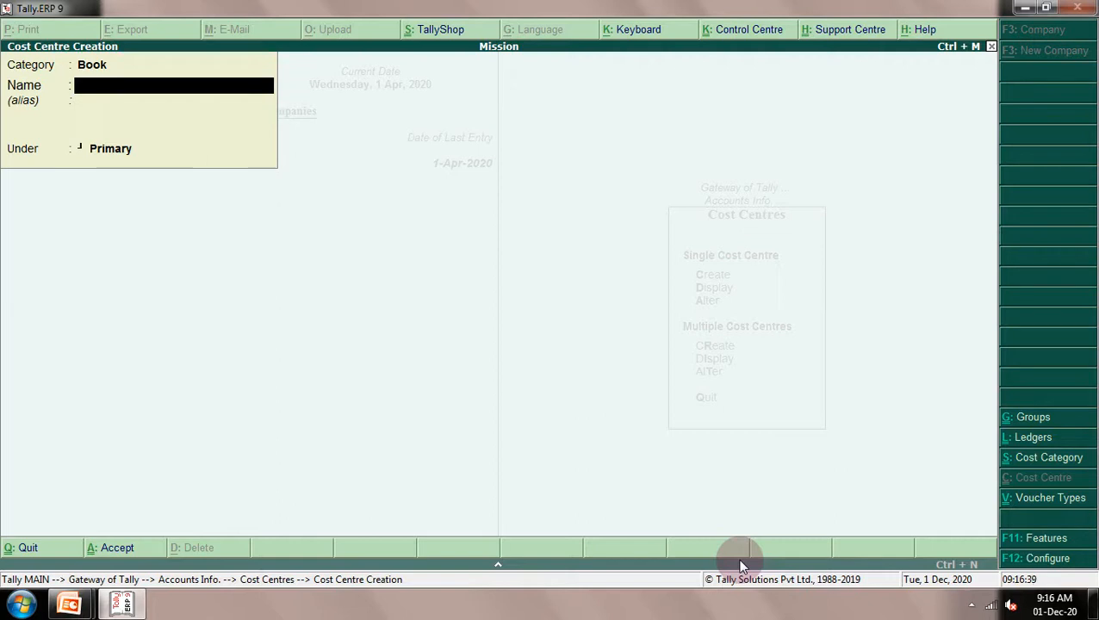
Switch to the PowerPoint exercise slides and review the cost centre percentages and the list of transactions to record
key("super+Tab")
key("super+Tab")
key("super+Tab")
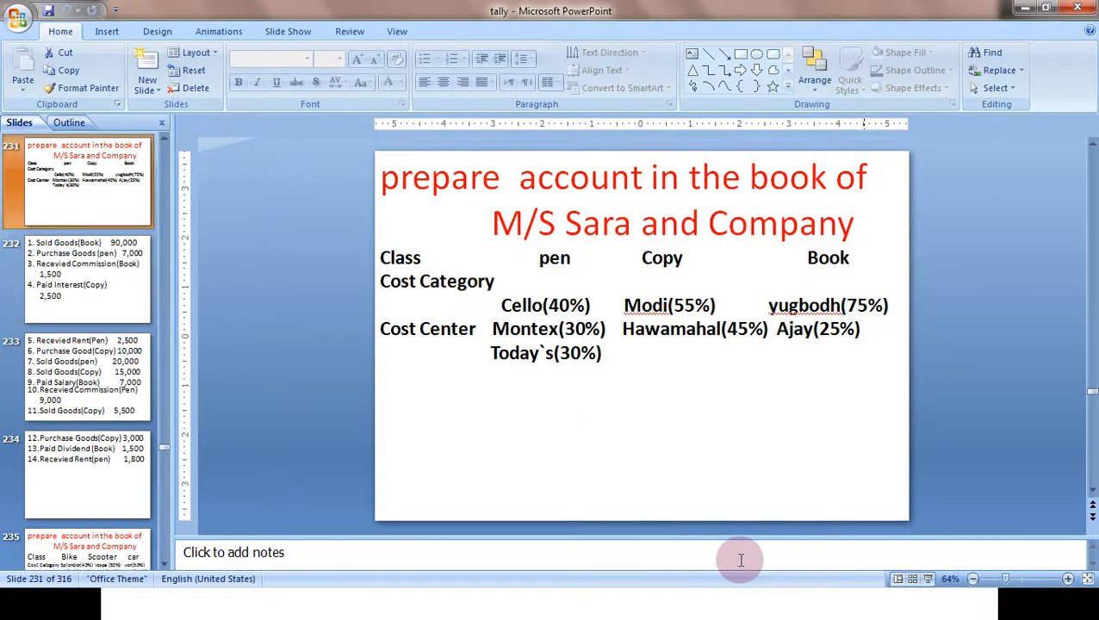
key("super+Tab")
key("super+Tab")
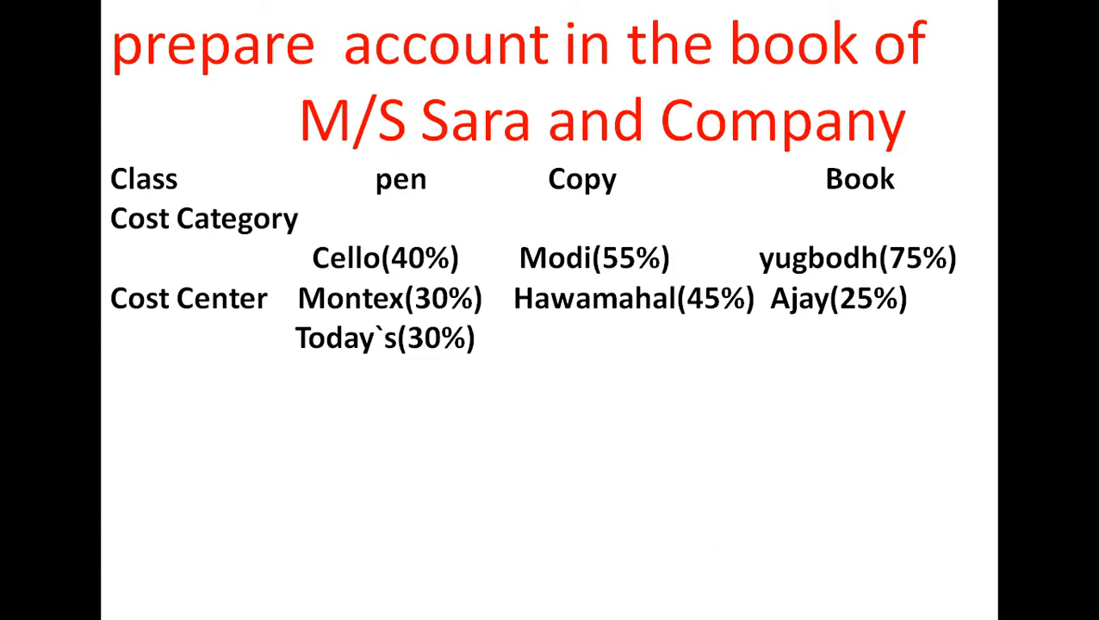
key("Right")
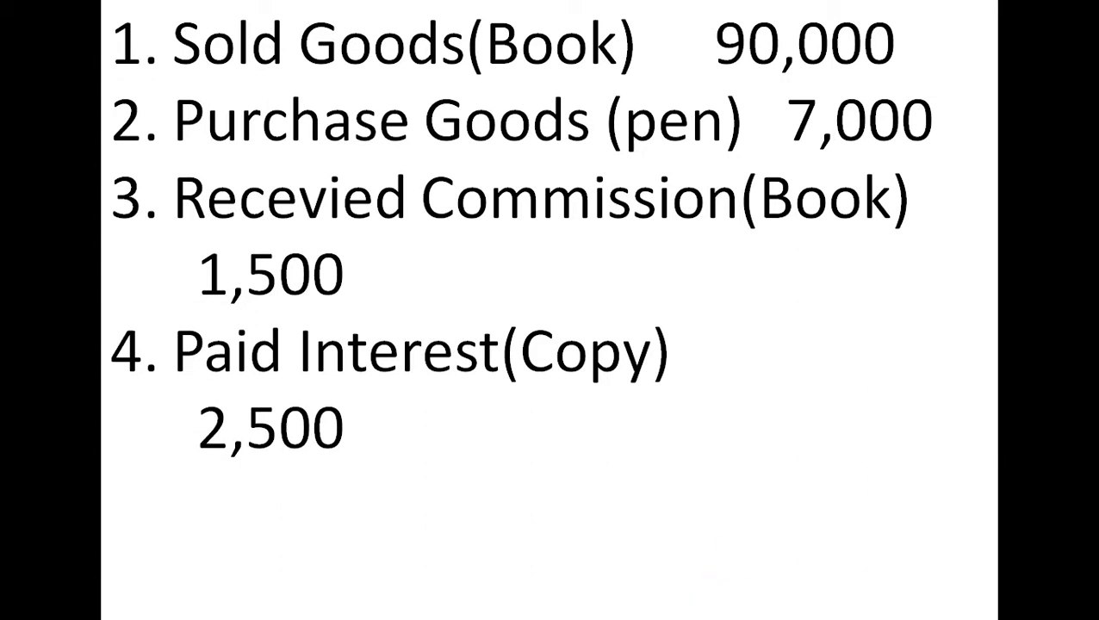
key("Right")
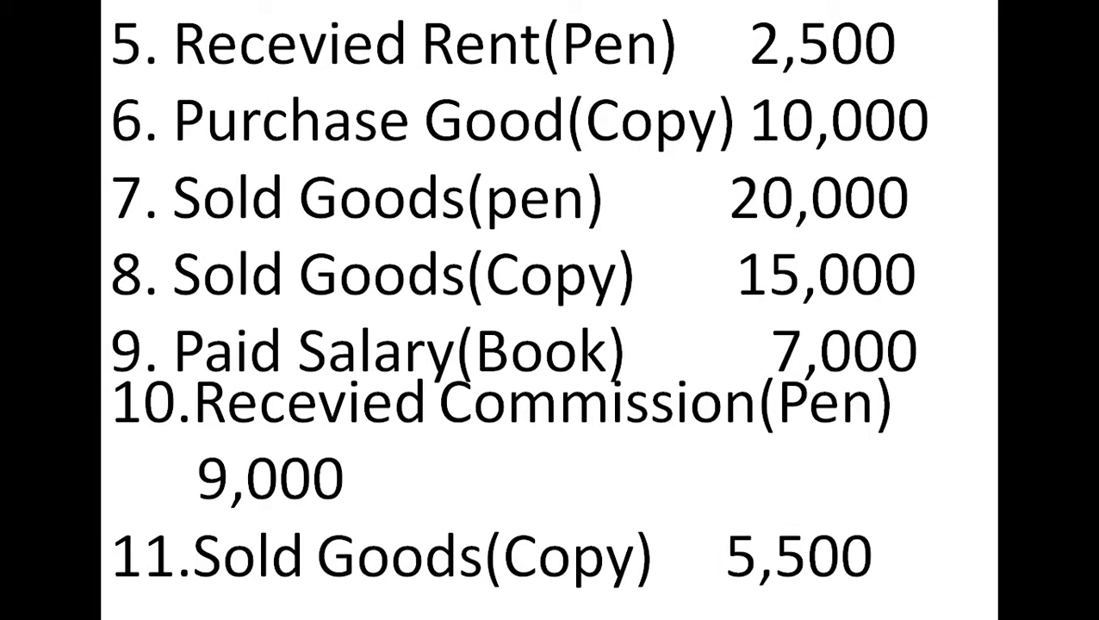
key("Right")
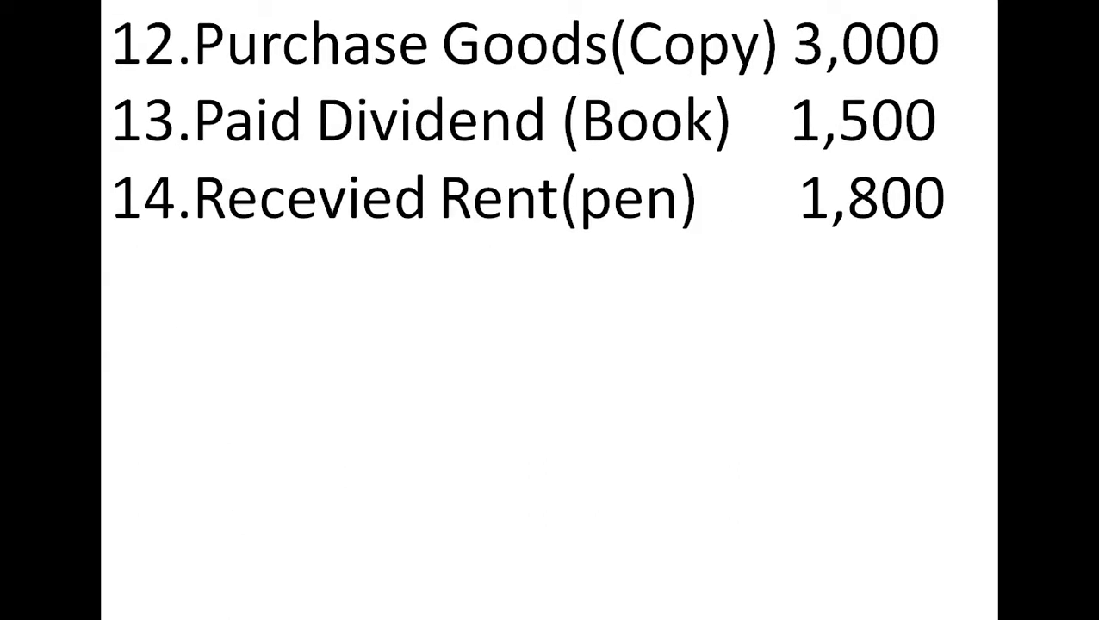
key("alt+Tab")
key("alt+Tab")
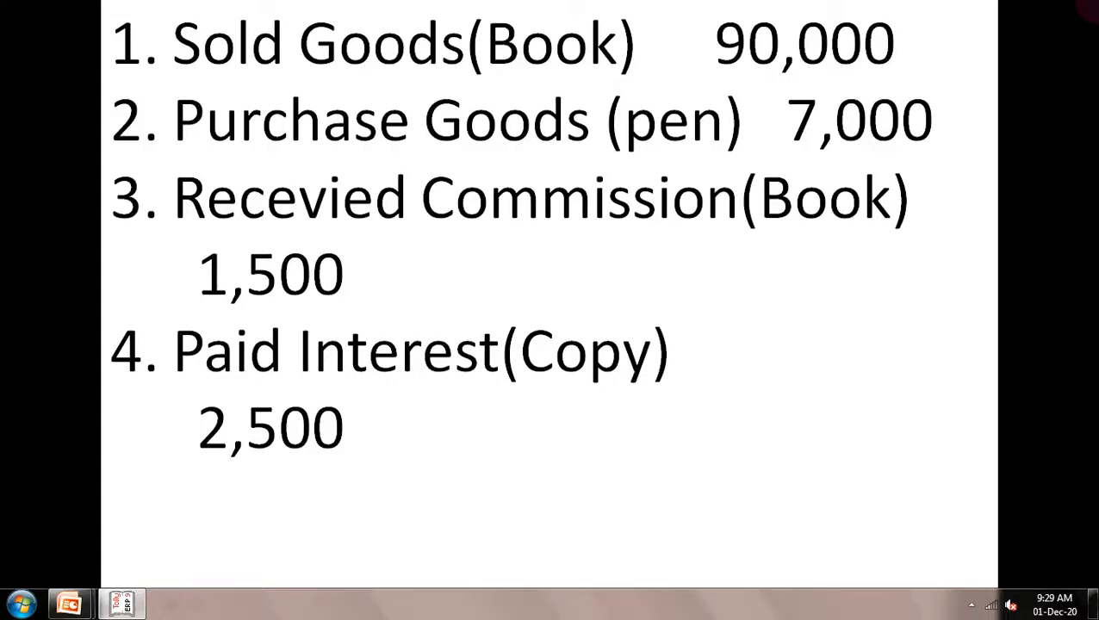
Return to Tally.ERP 9, leave the cost centre menus and open a new Receipt accounting voucher
key("super+Tab")
key("super+Tab")
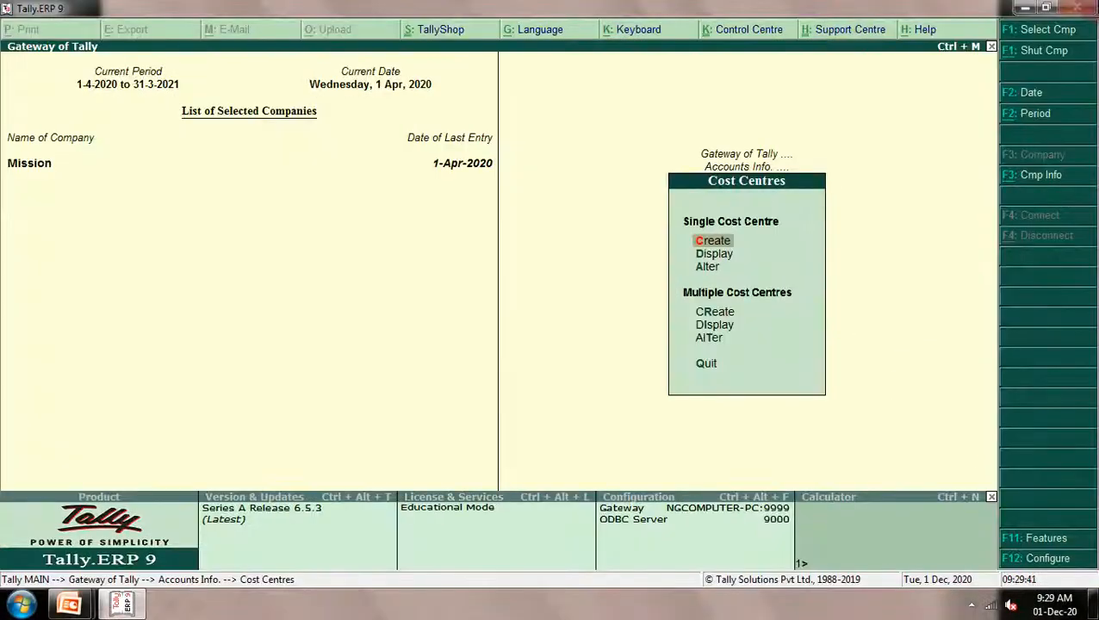
key("Escape")
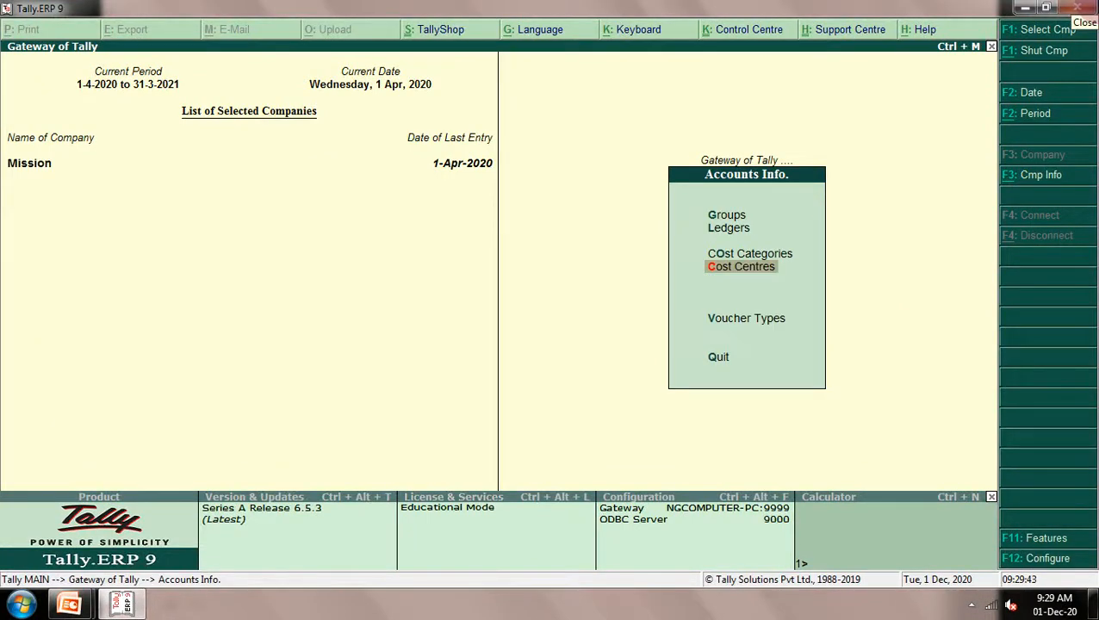
key("Escape")
key("Down")
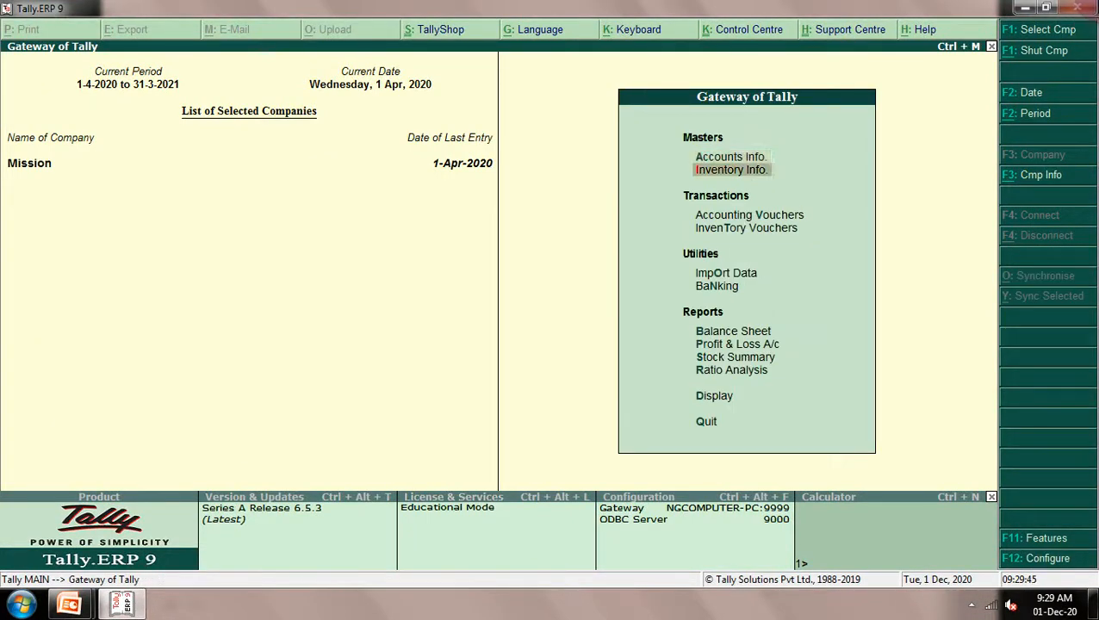
key("Down")
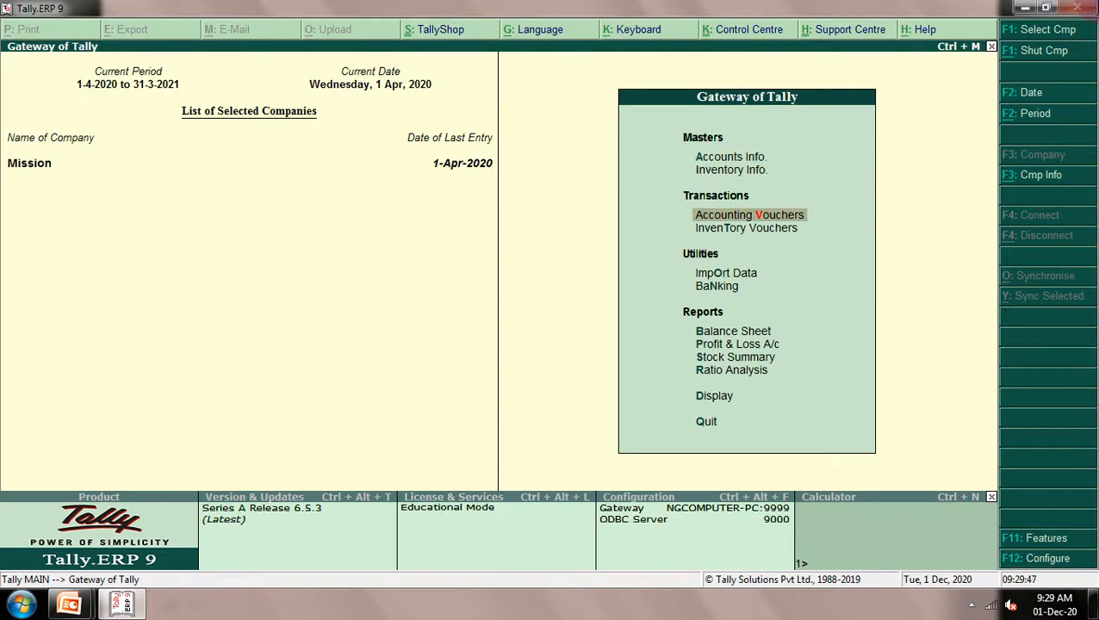
key("Return")
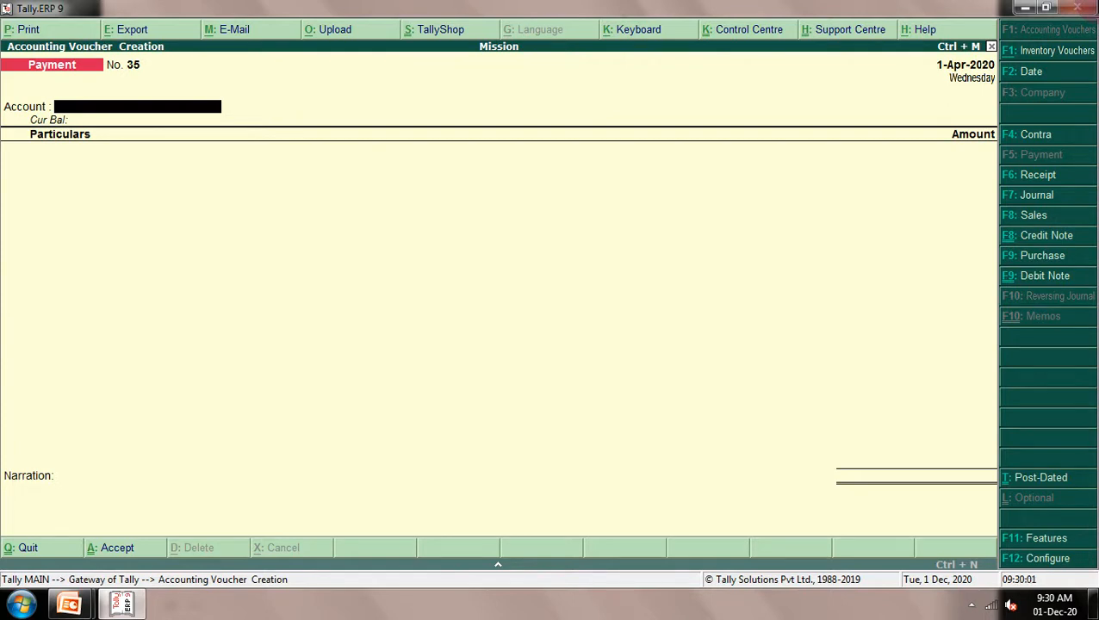
key("F6")
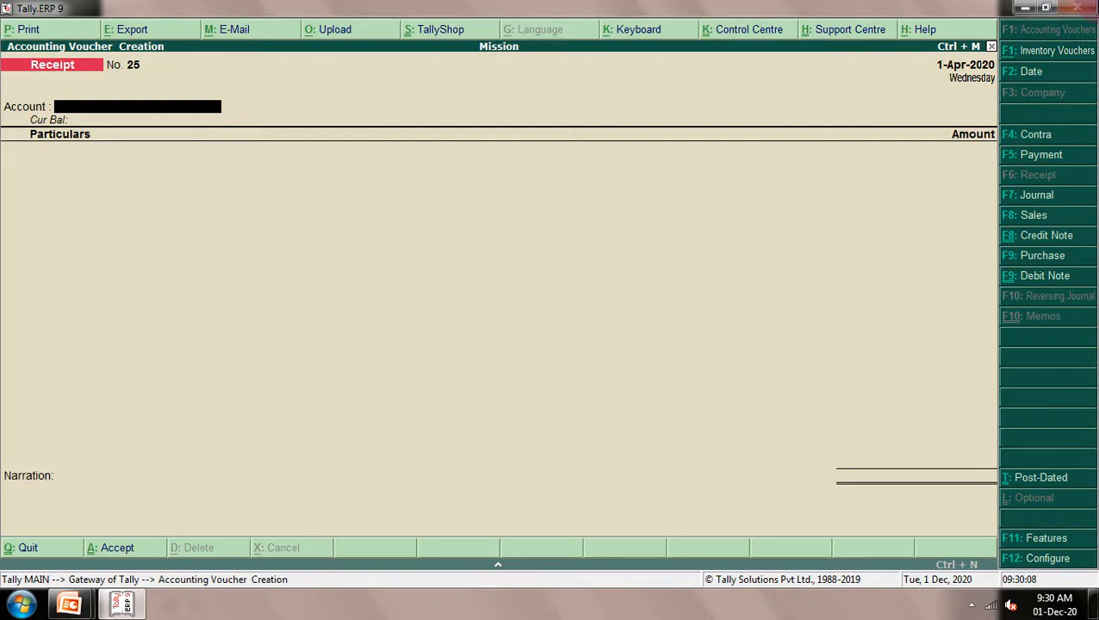
Configure receipt vouchers with single entry mode set to No and Cr/Dr instead of To/By set to Yes
key("F12")
key("Return")
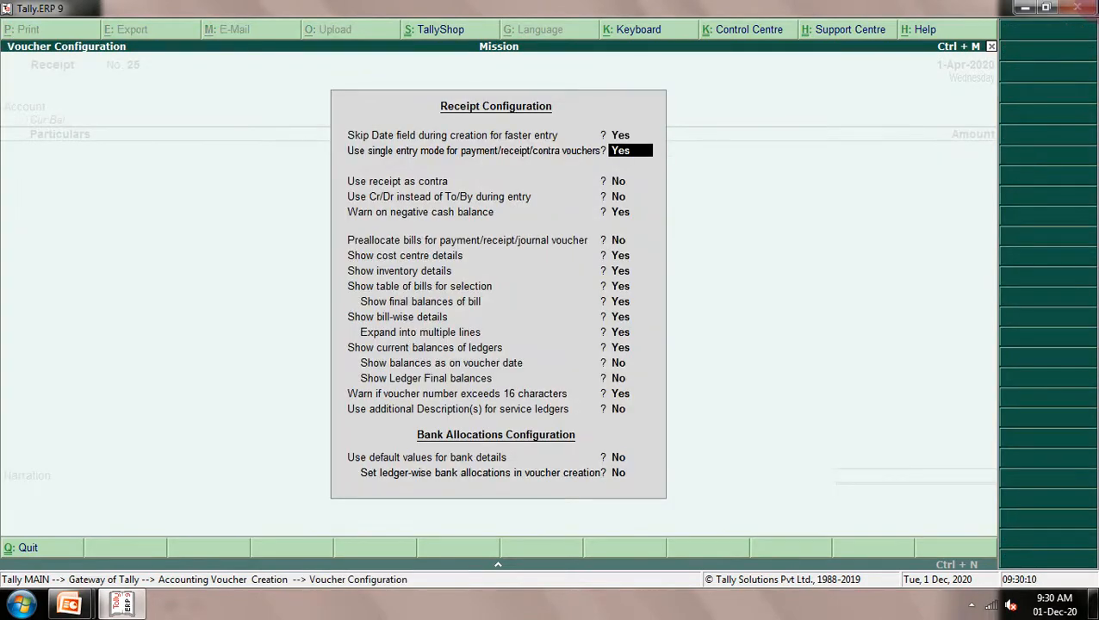
type("n")
key("Return")
key("Return")
key("Return")
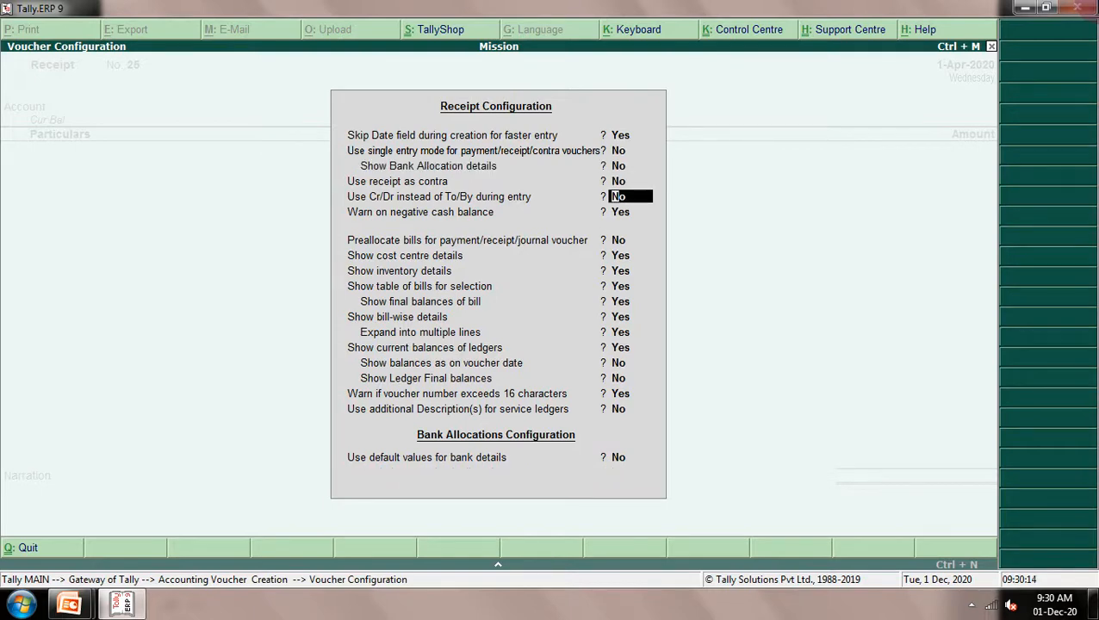
type("y")
key("ctrl+a")
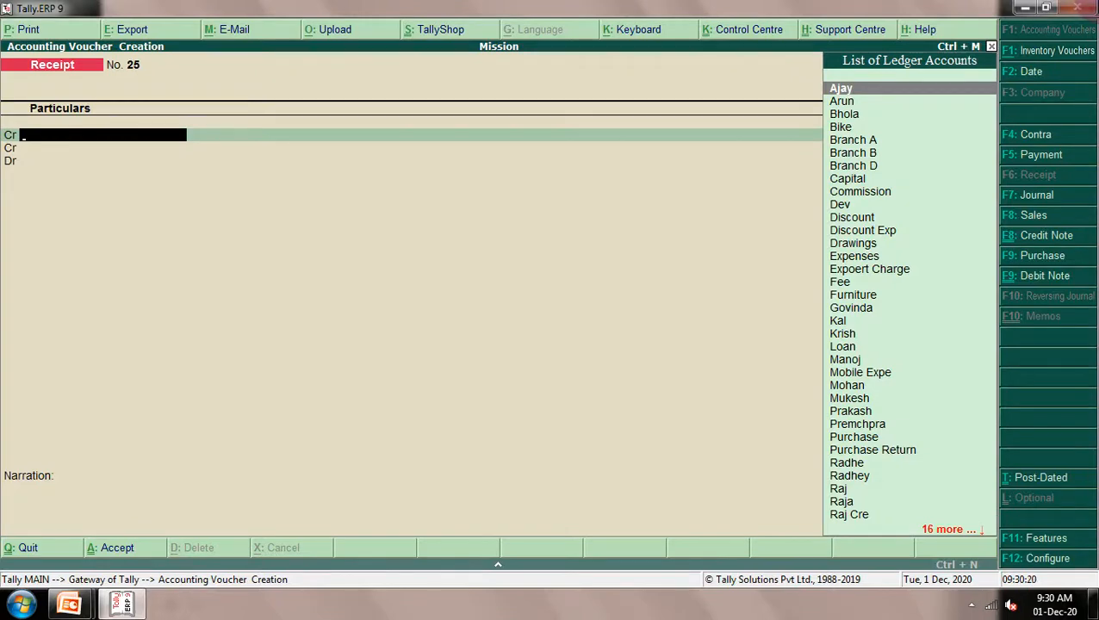
Choose the Sales ledger for the first credit line of the receipt voucher
type("S")
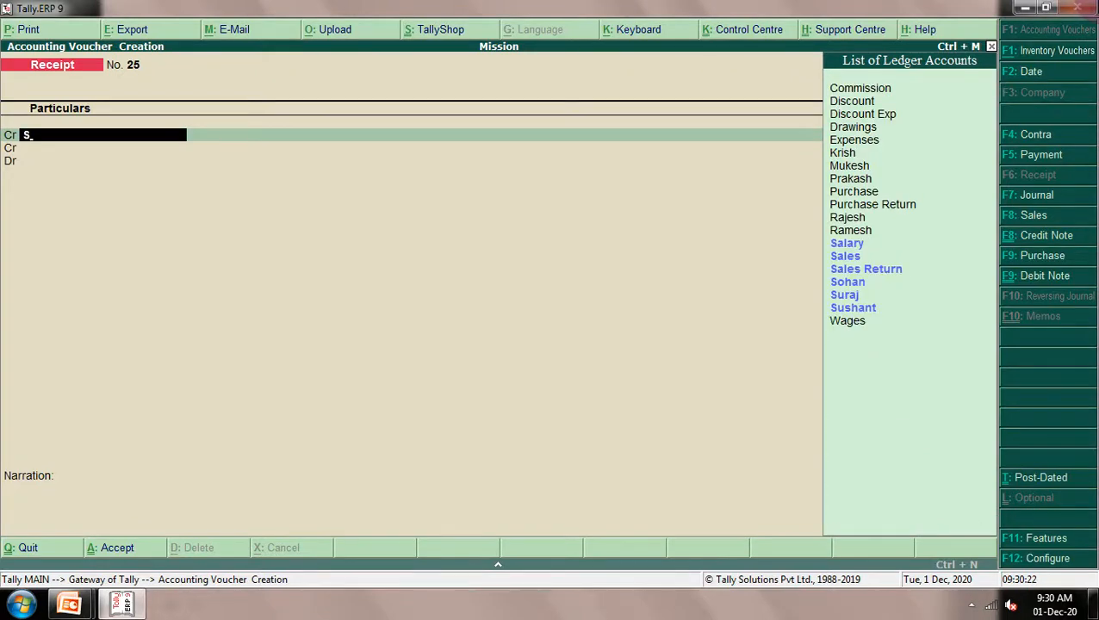
key("Down")
key("Down")
key("Up")
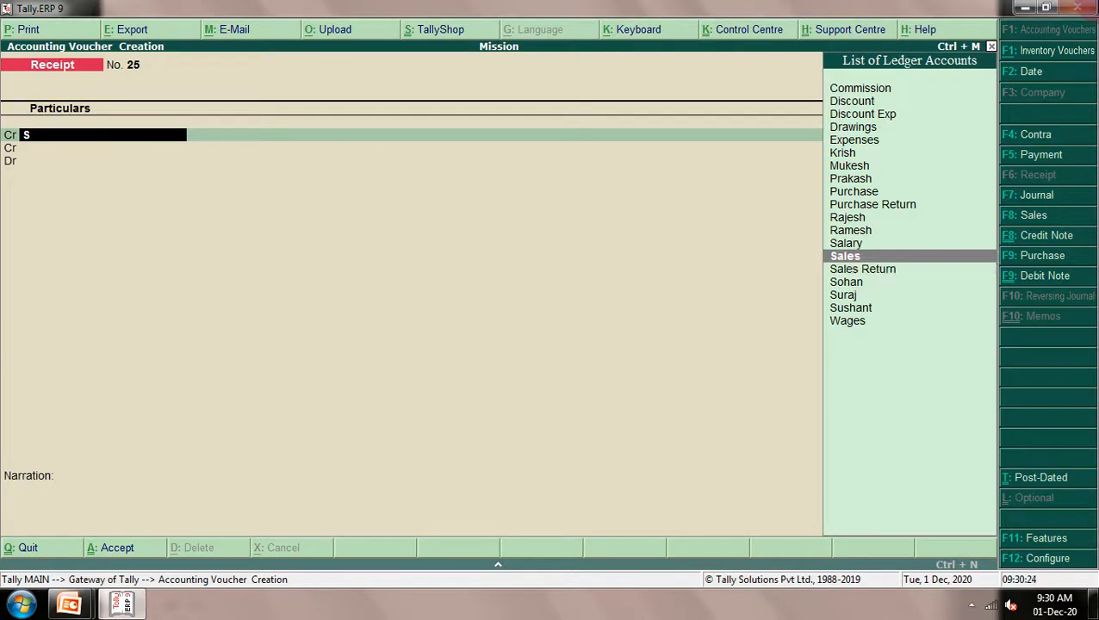
key("Return")
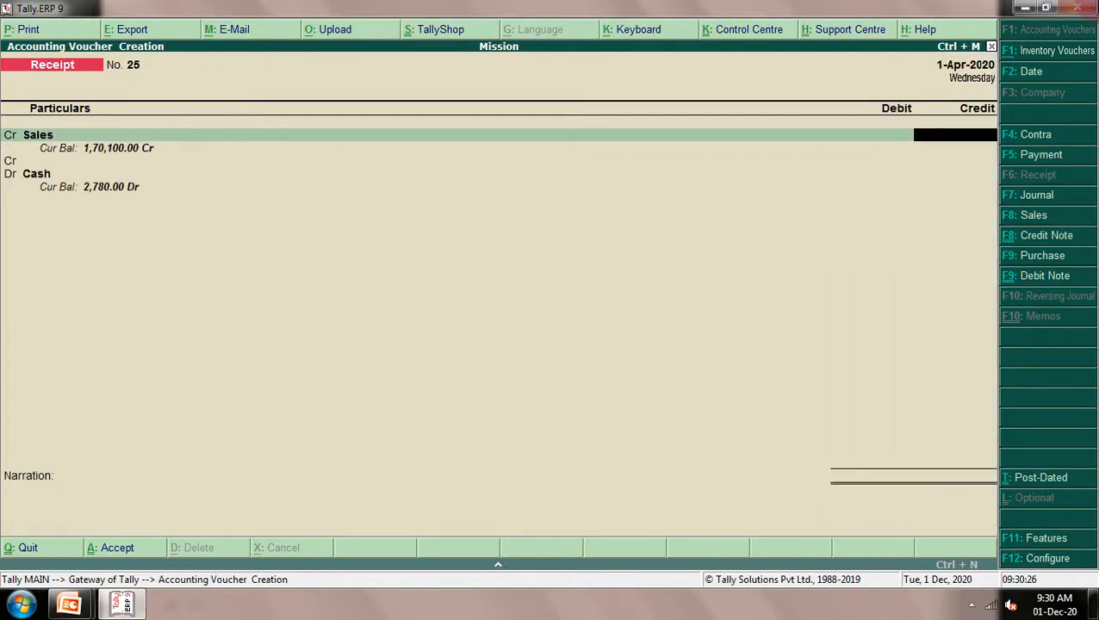
Credit Sales with 90,000 and choose the Book category and the Youbodh cost centre for its cost allocation
type("90000")
key("Return")
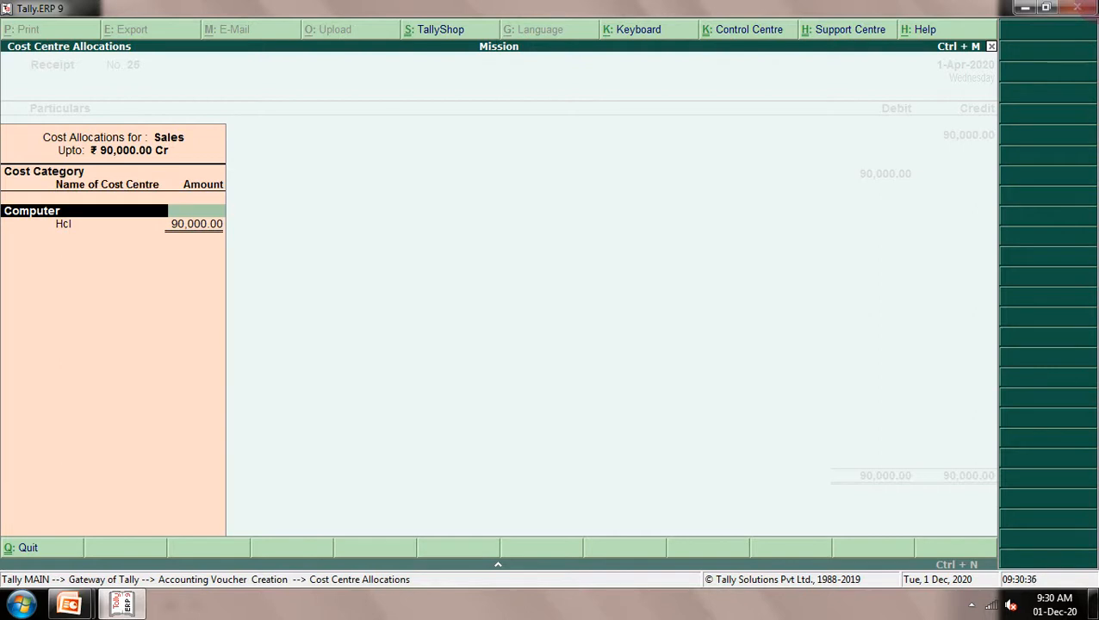
type("B")
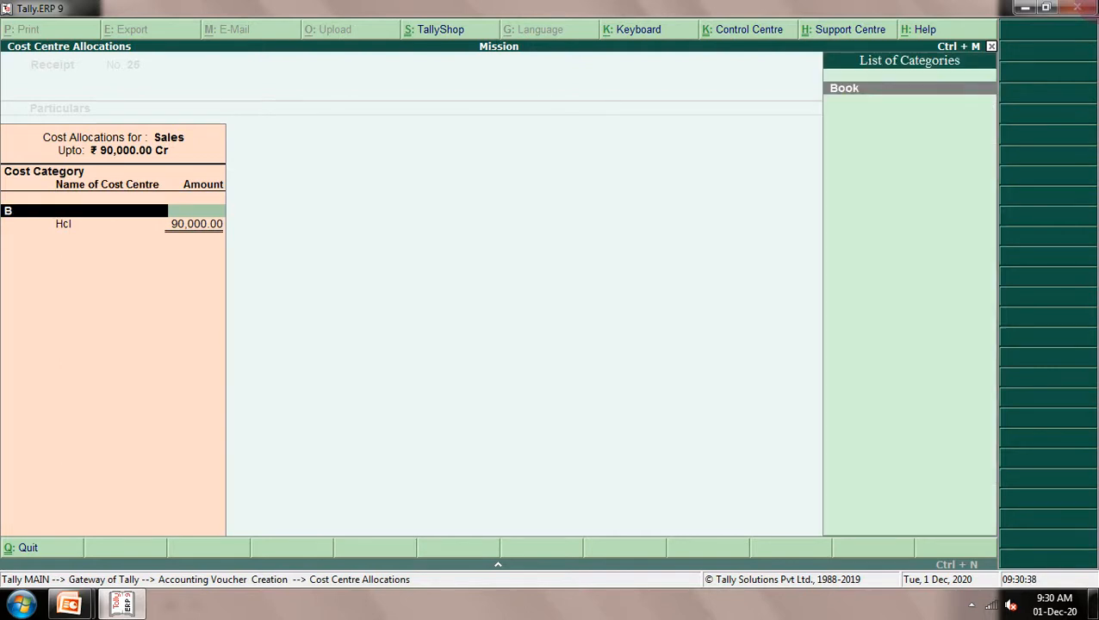
key("Return")
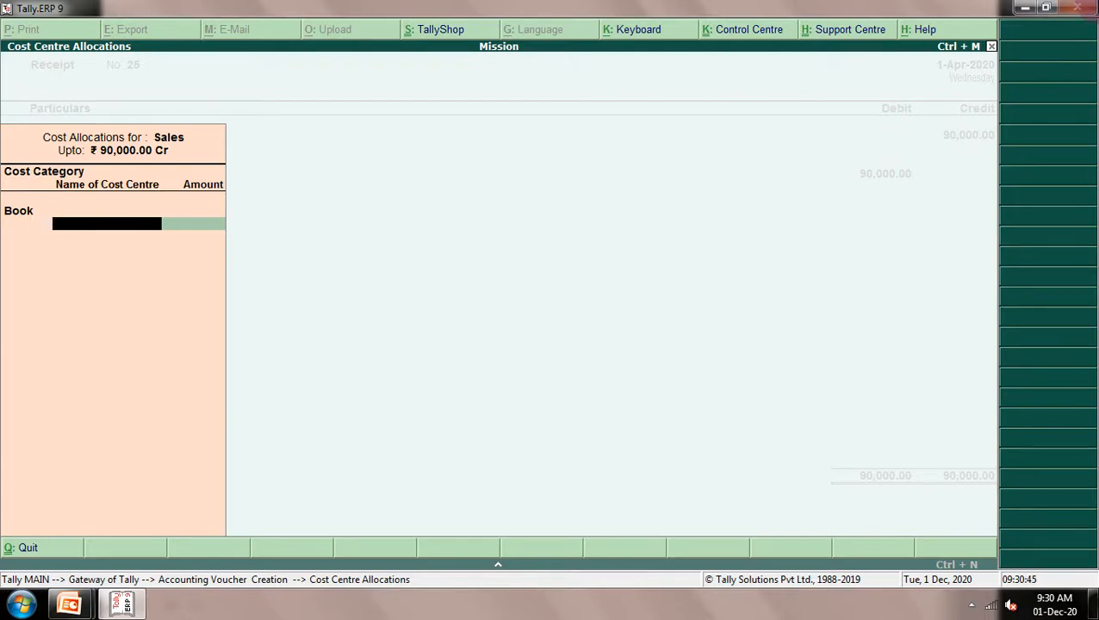
type("Y")
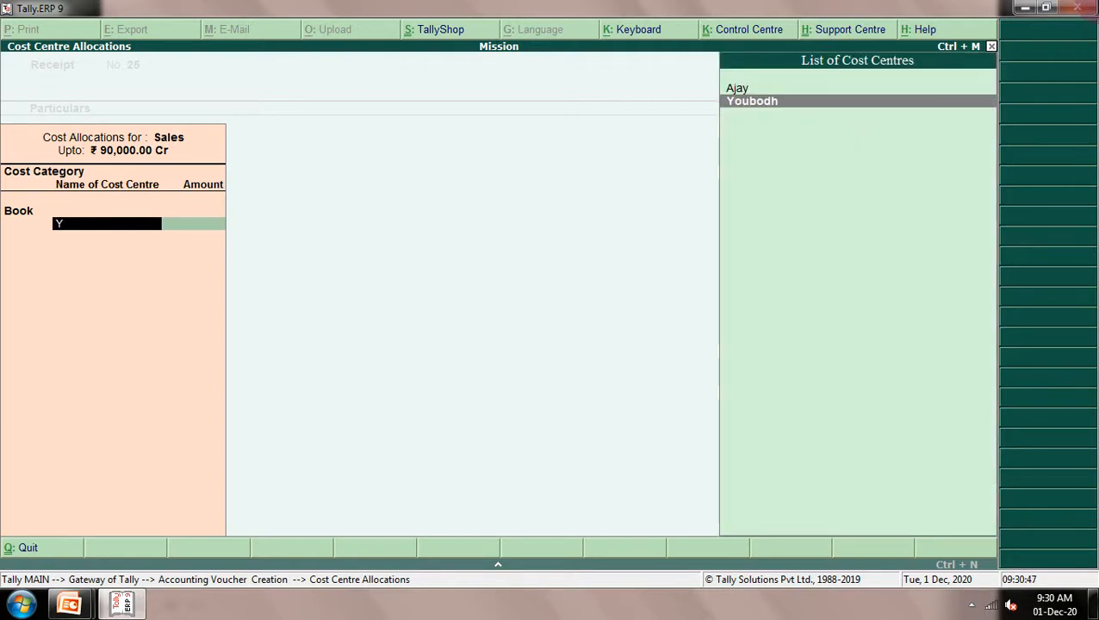
key("Return")
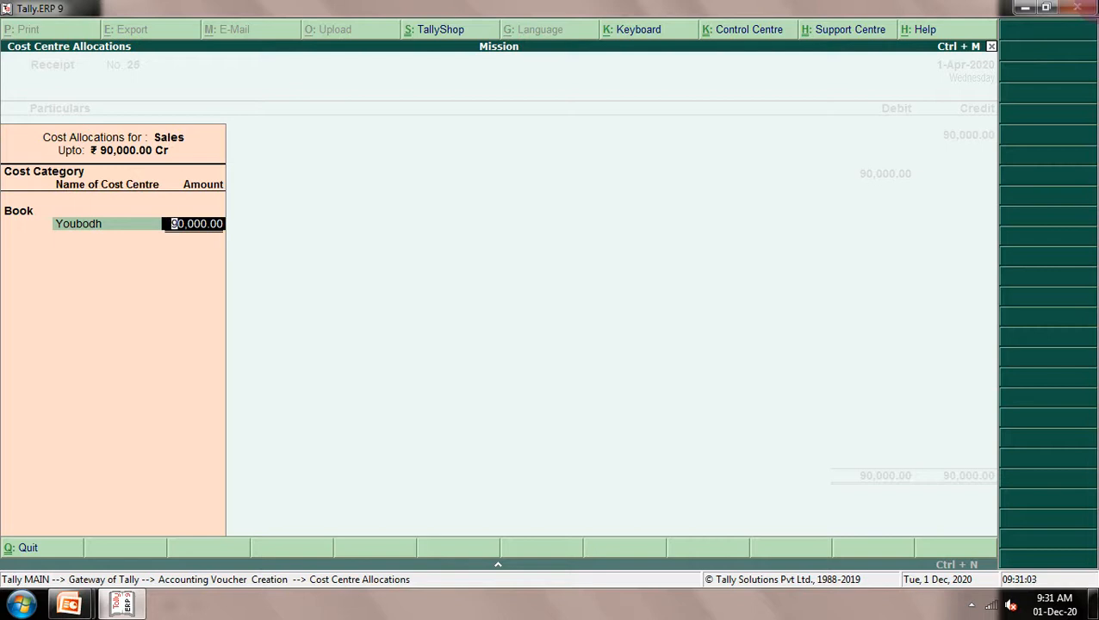
Calculate 75% of 90,000 with the built-in calculator and allocate 67,500 to the Youbodh cost centre
key("ctrl+n")
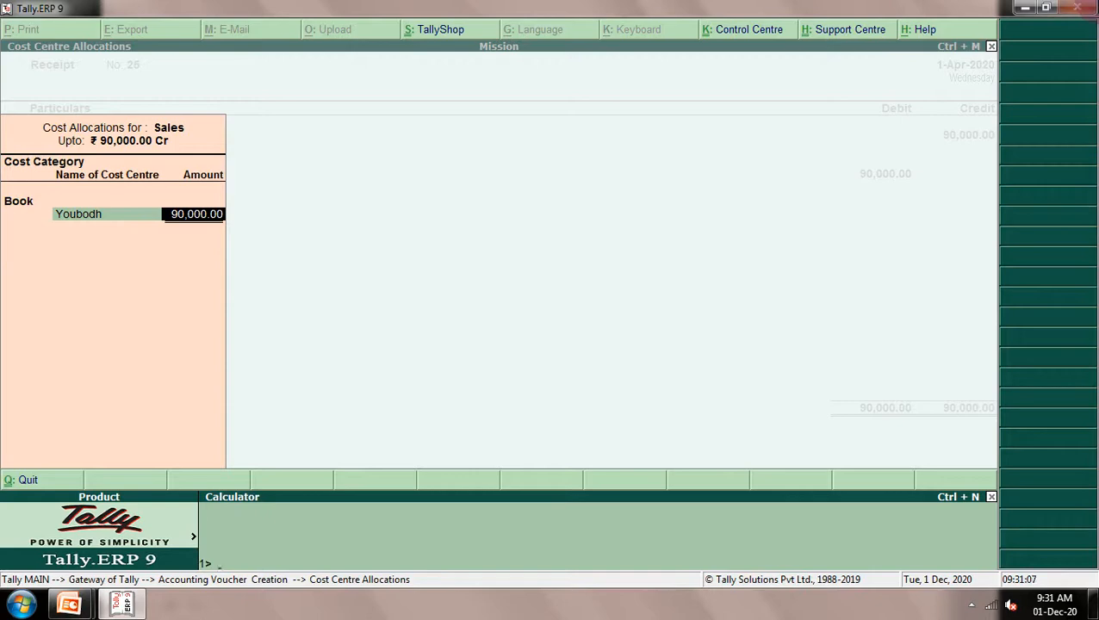
type("9000-0")
key("BackSpace")
type("0*75%")
key("Return")
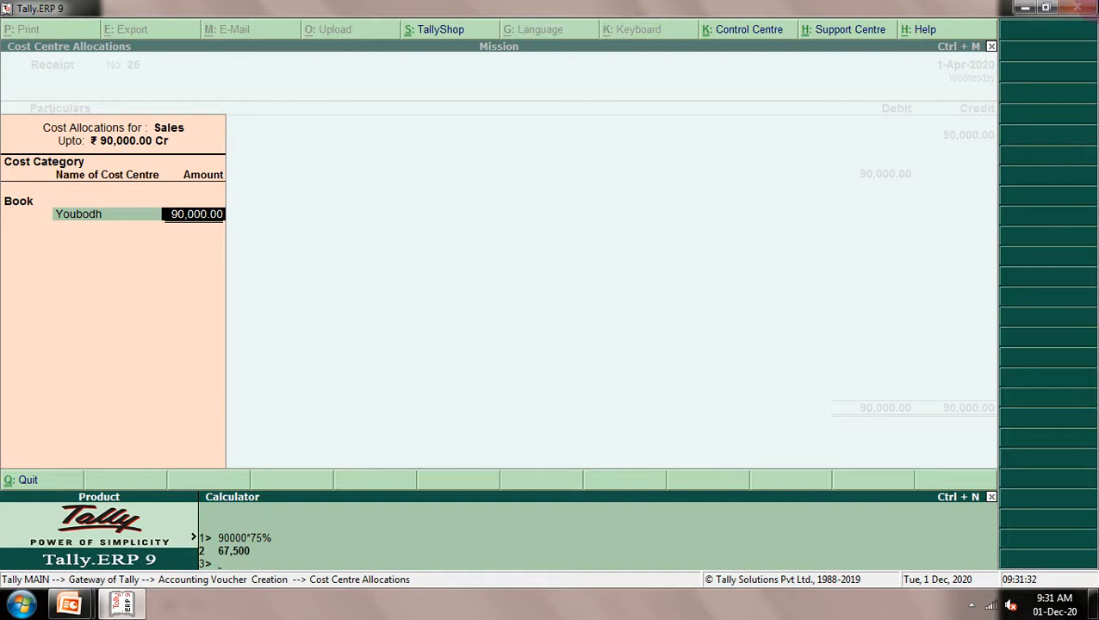
key("ctrl+m")
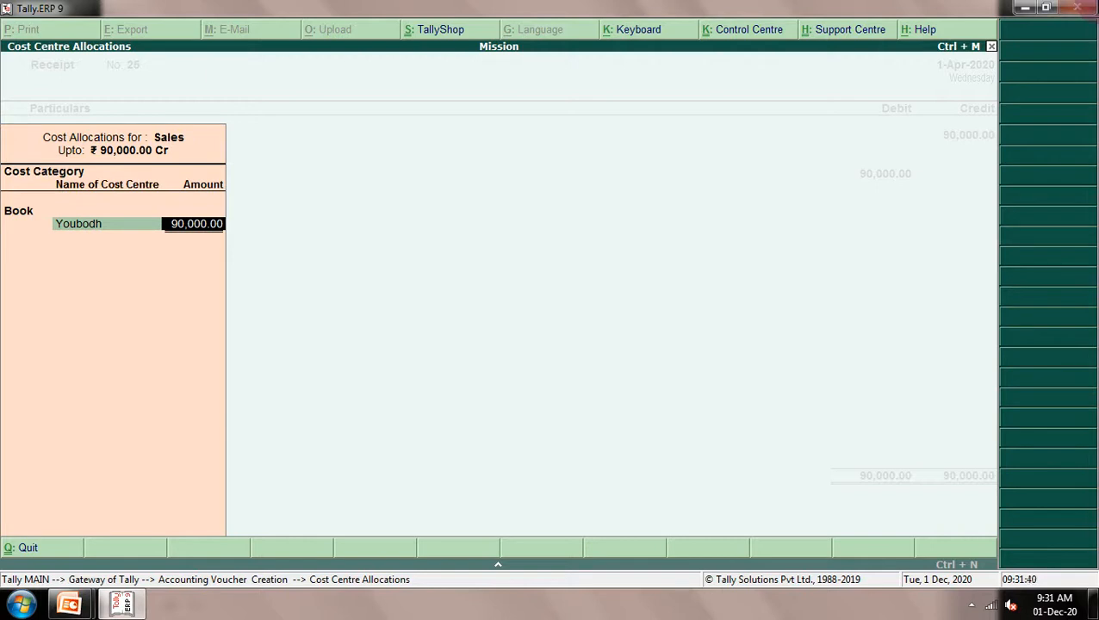
type("67")
type("500")
key("Return")
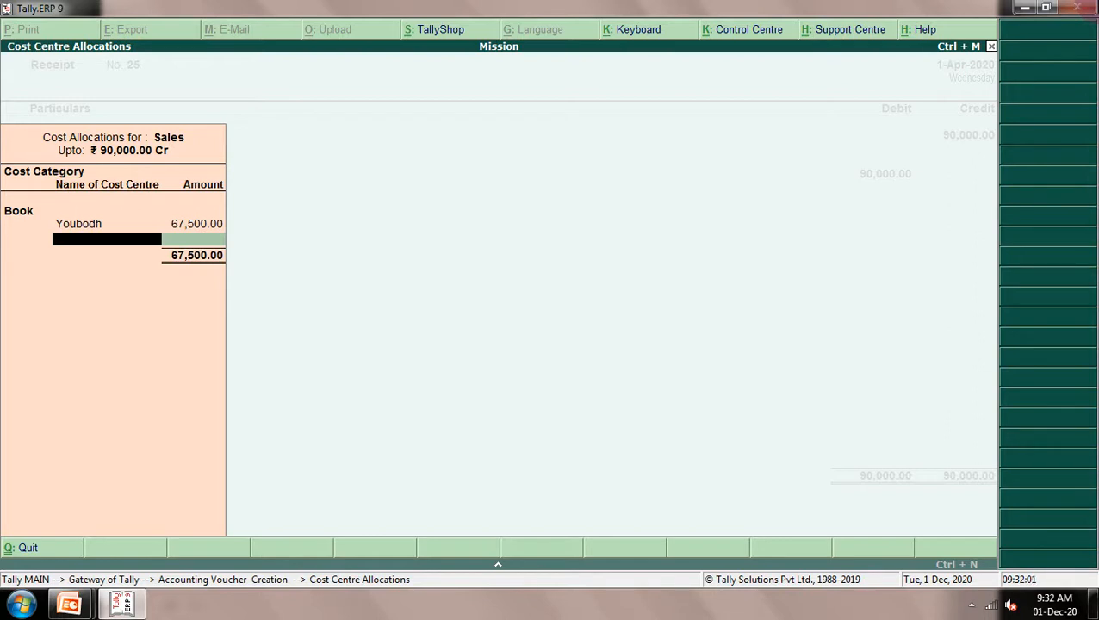
Allocate the remaining 22,500 to the other Book cost centre and complete the Sales cost allocation
type("A")
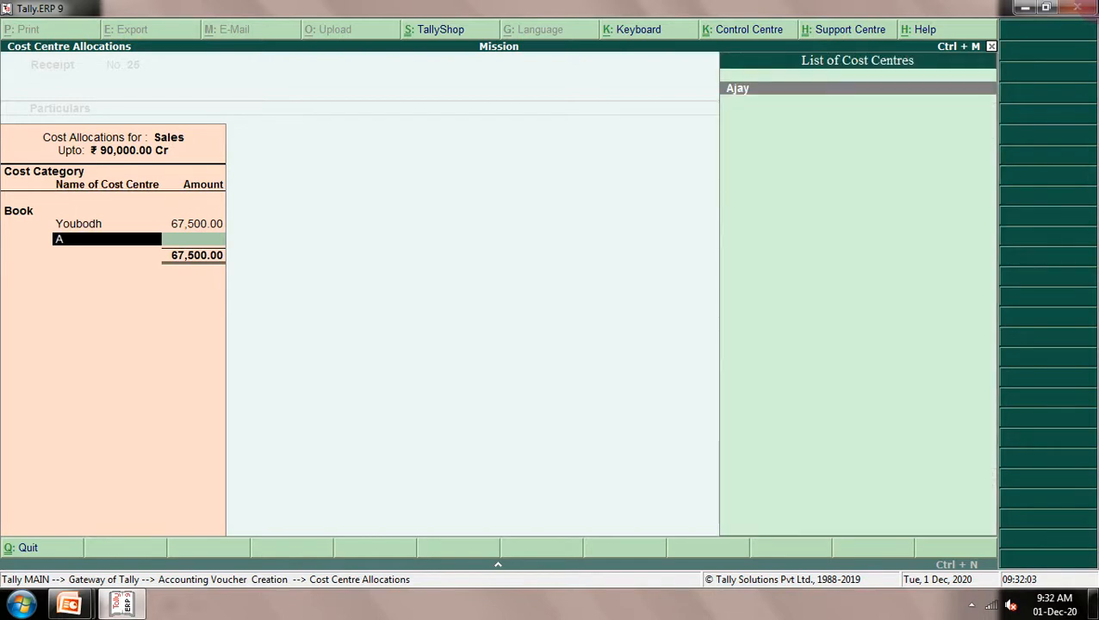
key("Return")
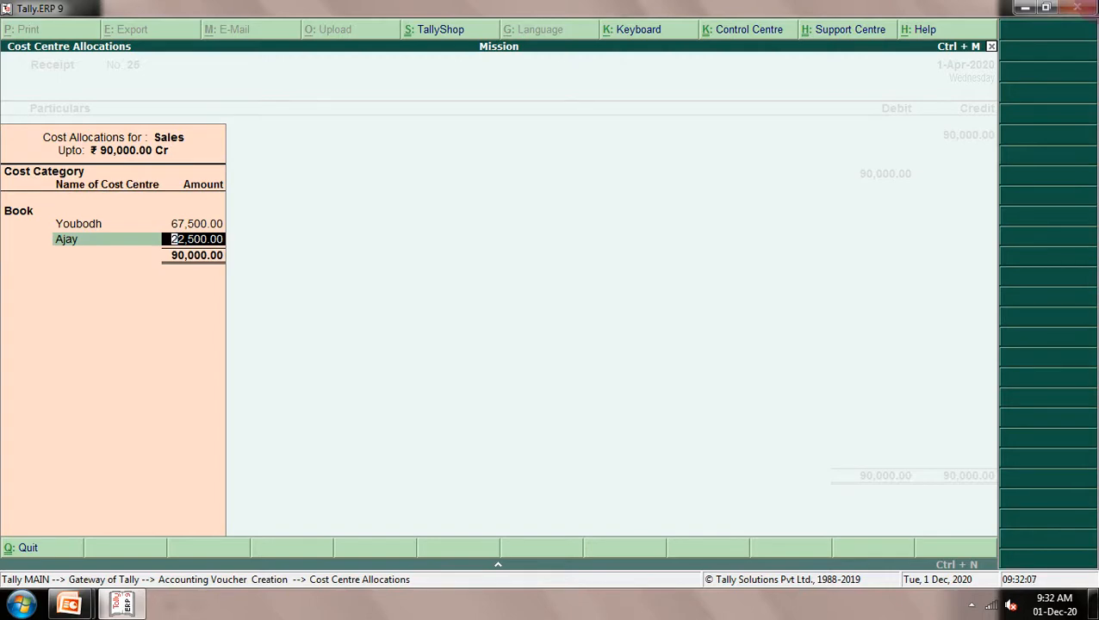
key("Return")
key("Return")
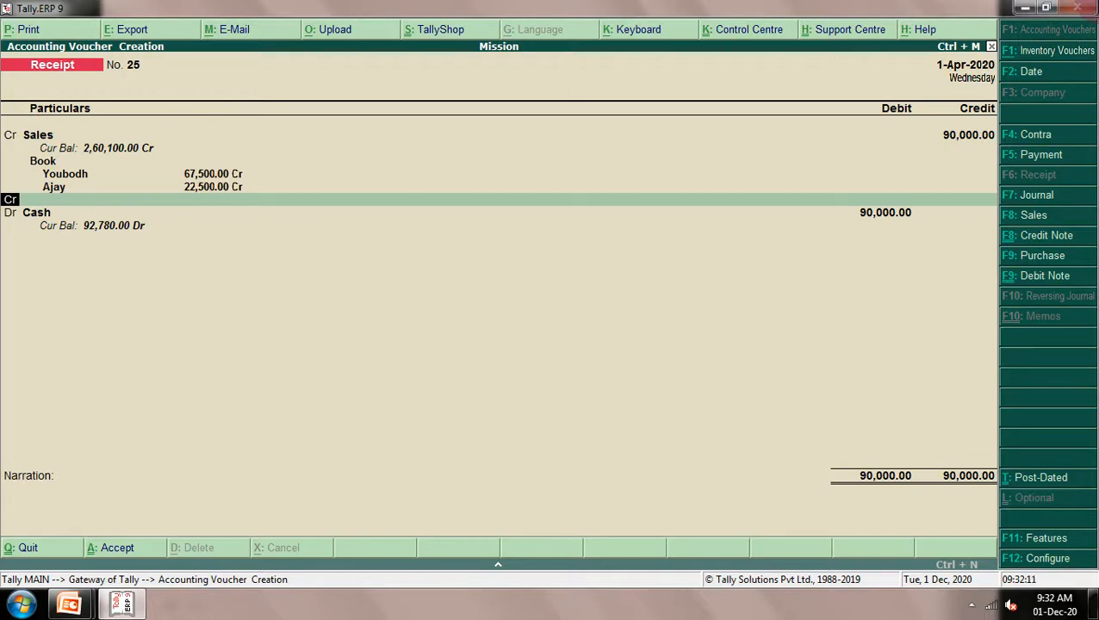
Add a debit line for Cash with an amount of 90,000 to the receipt voucher
type("dr")
key("Return")
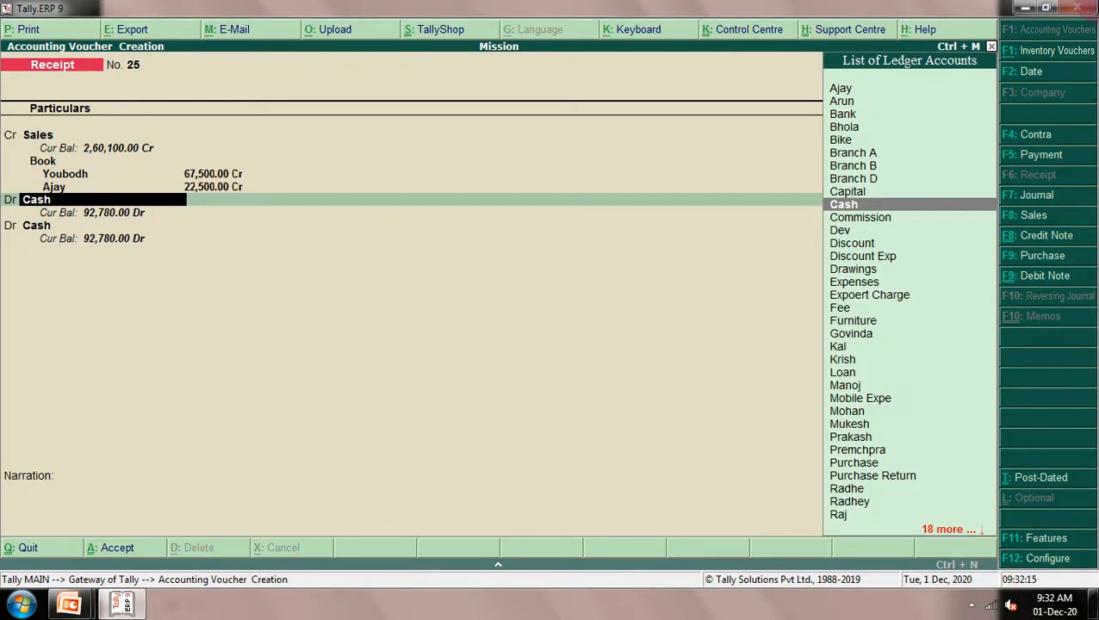
key("Return")
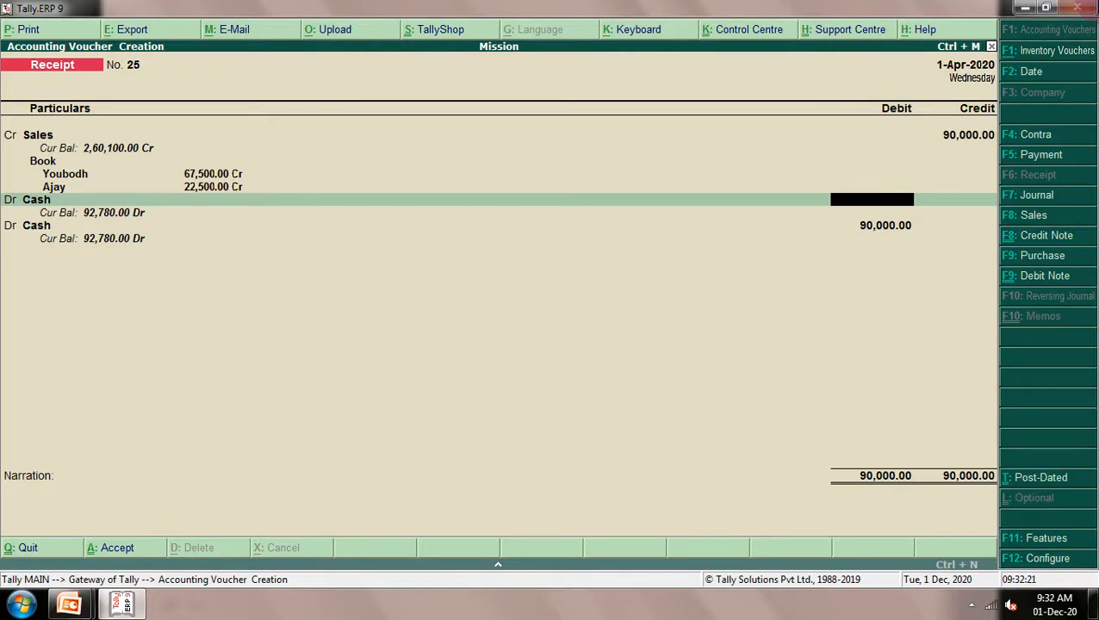
type("90000")
key("Return")
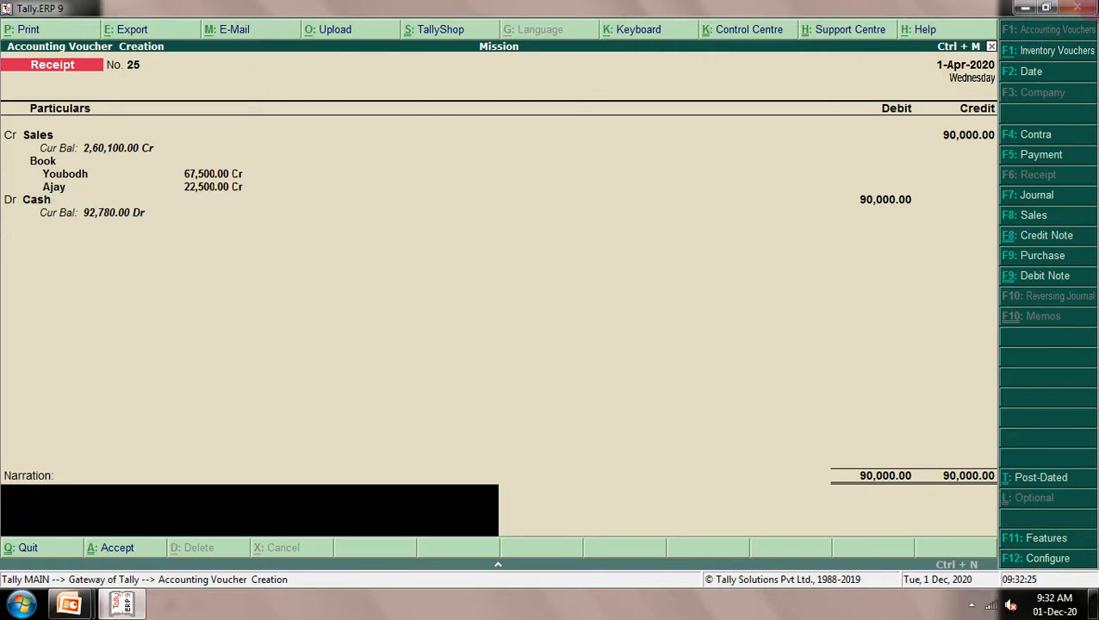
Enter the narration "being sold goods" and accept the receipt voucher
key("Return")
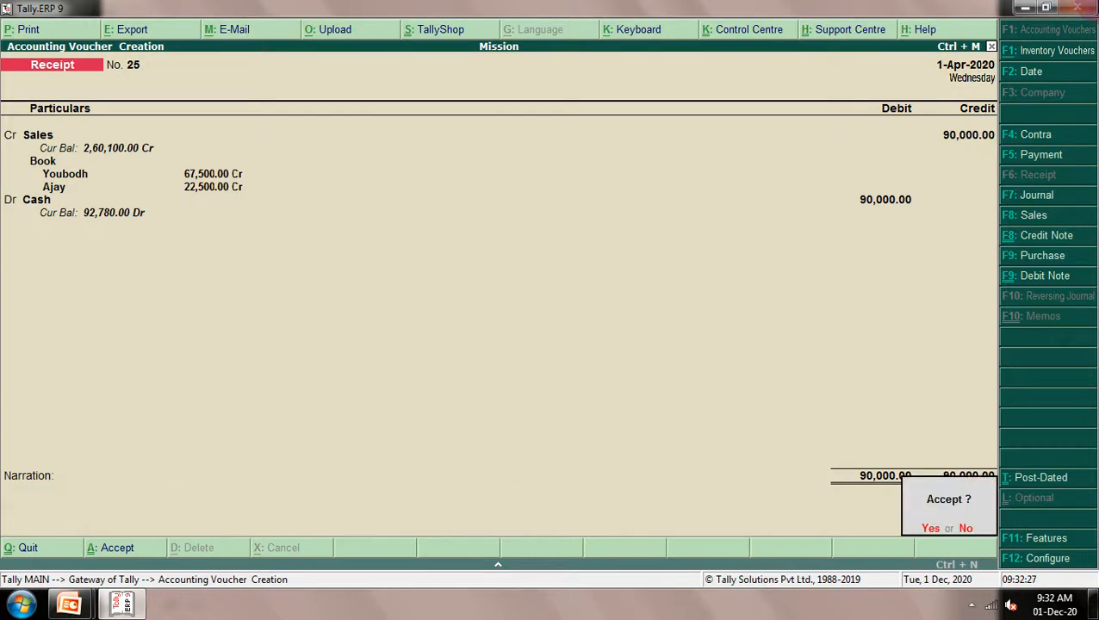
key("Escape")
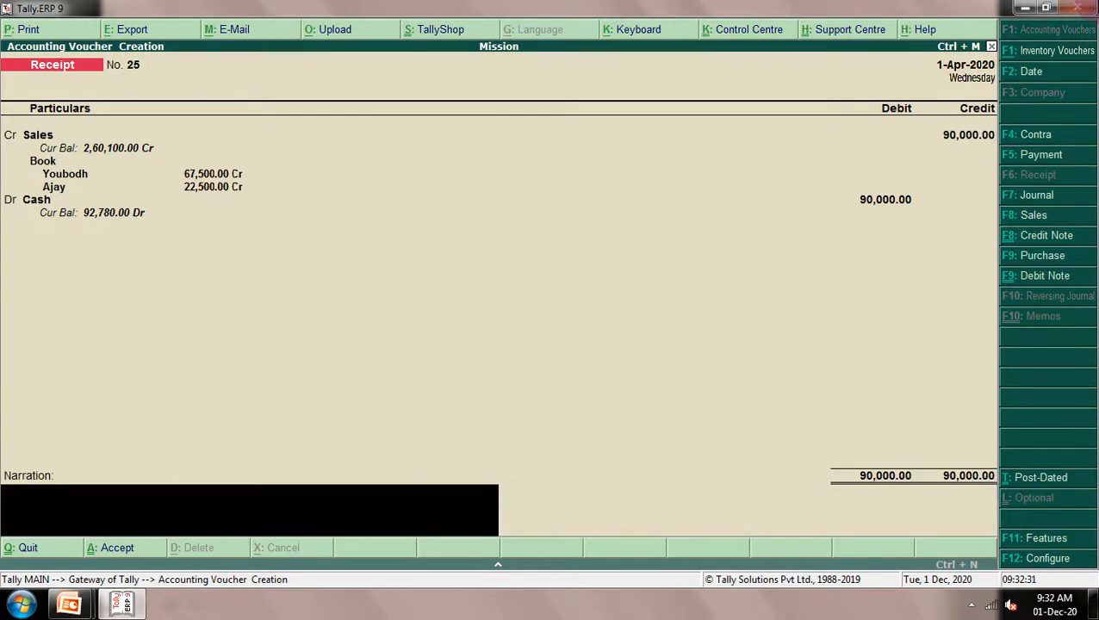
type("being sold goo")
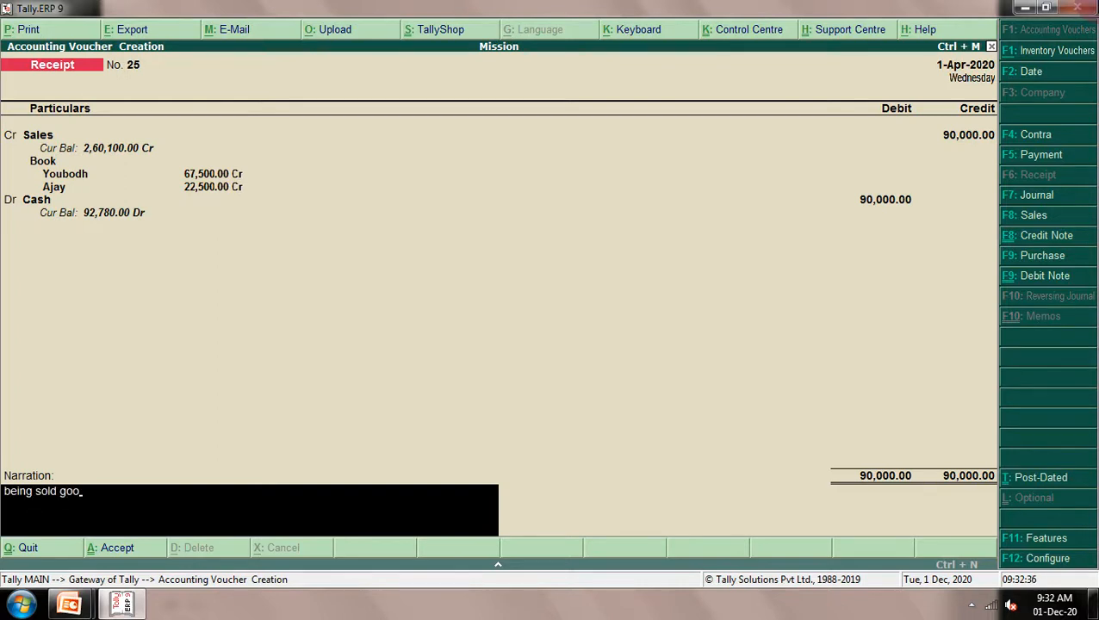
type("ds")
key("Return")
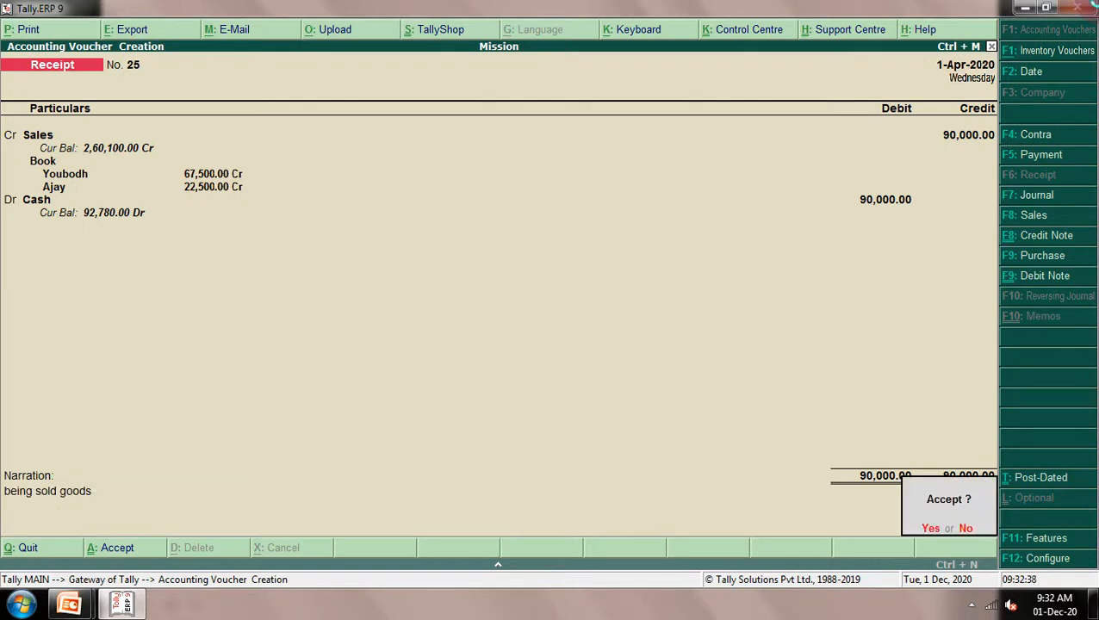
key("Return")
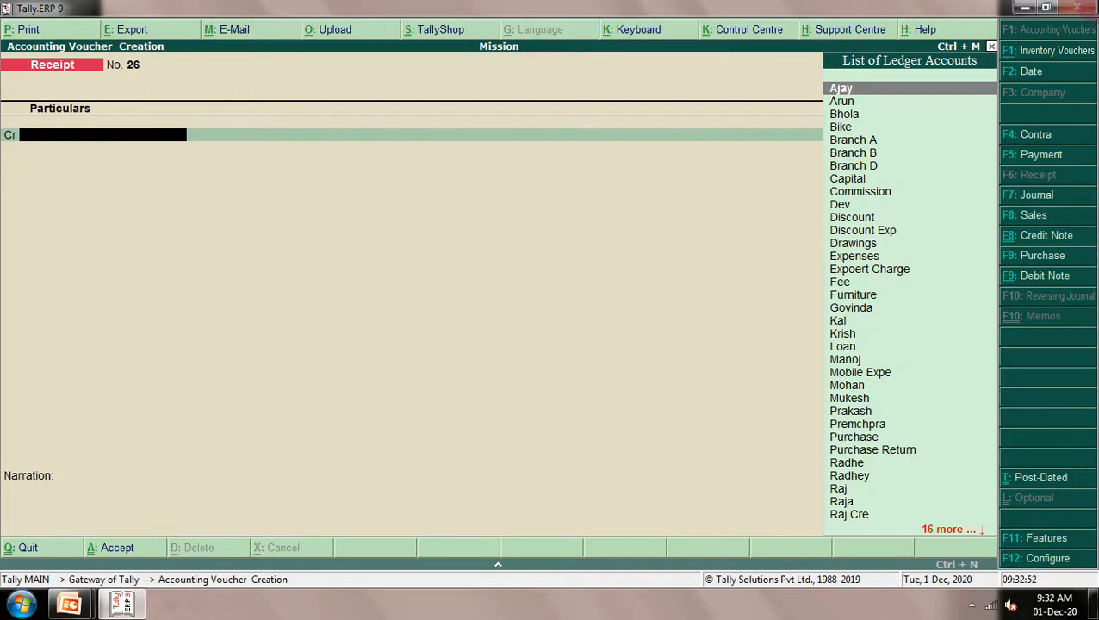
Switch to a new Payment voucher and debit the Purchase ledger with 7,000
key("F5")
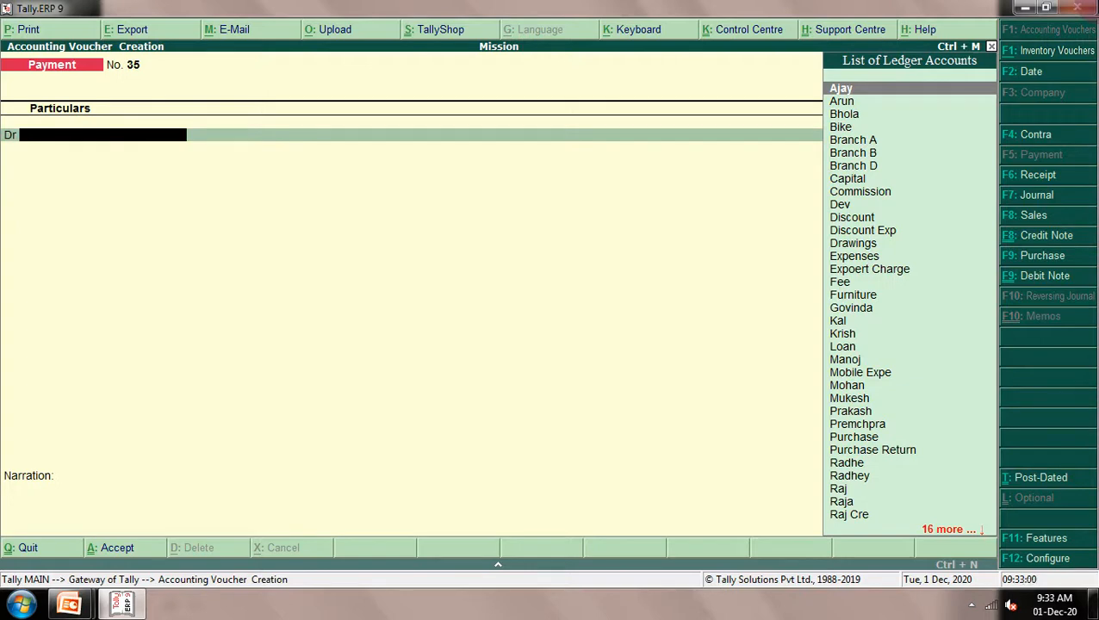
type("P")
key("Down")
key("Down")
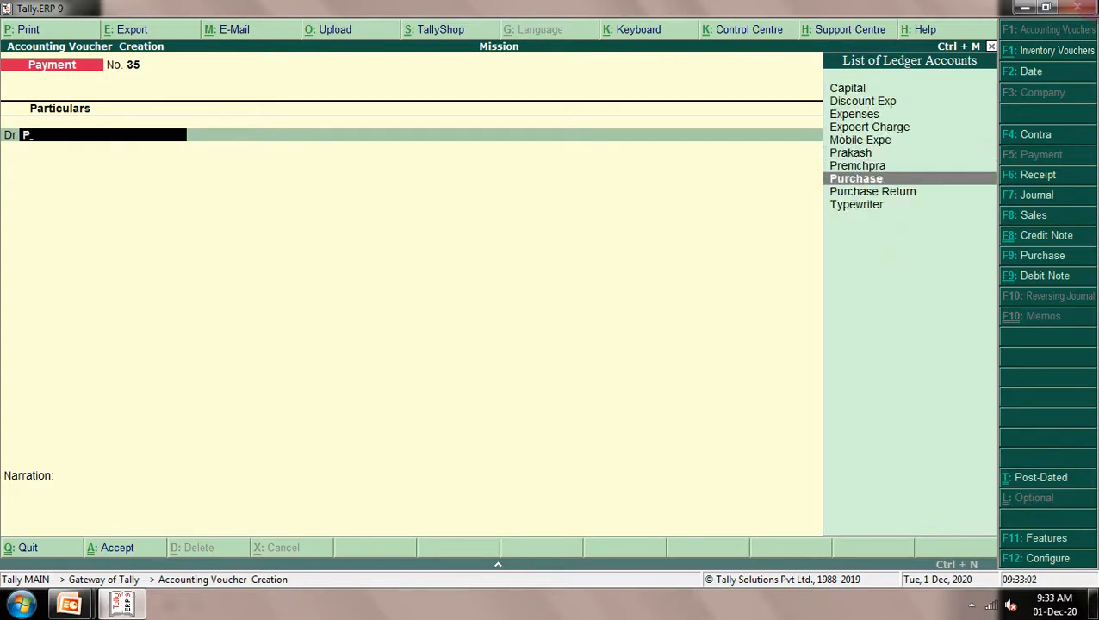
key("Return")
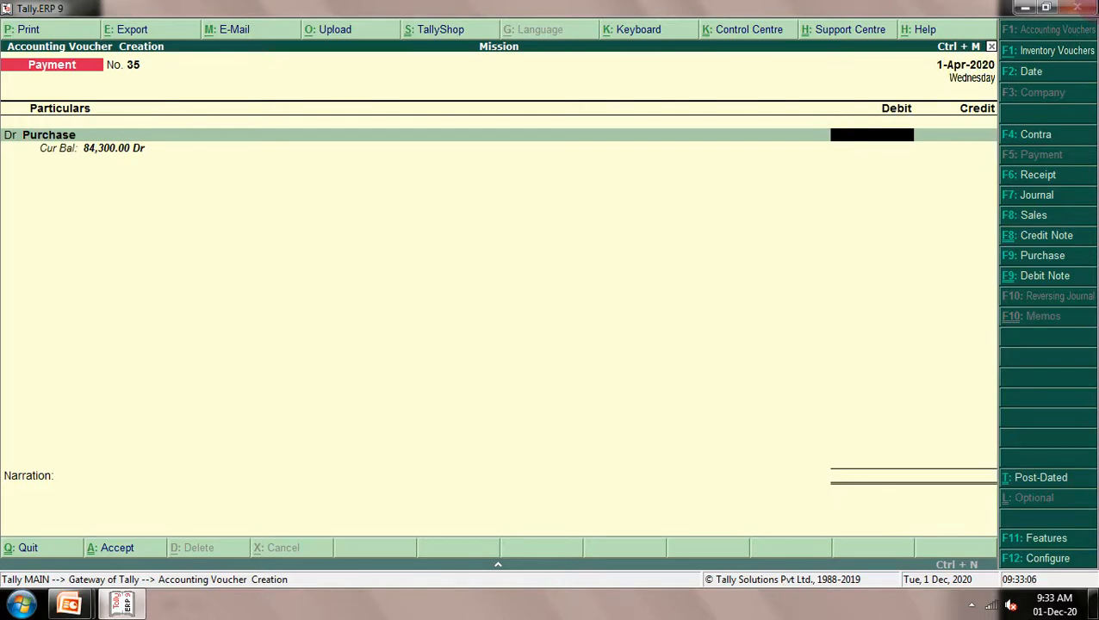
type("7000")
key("Return")
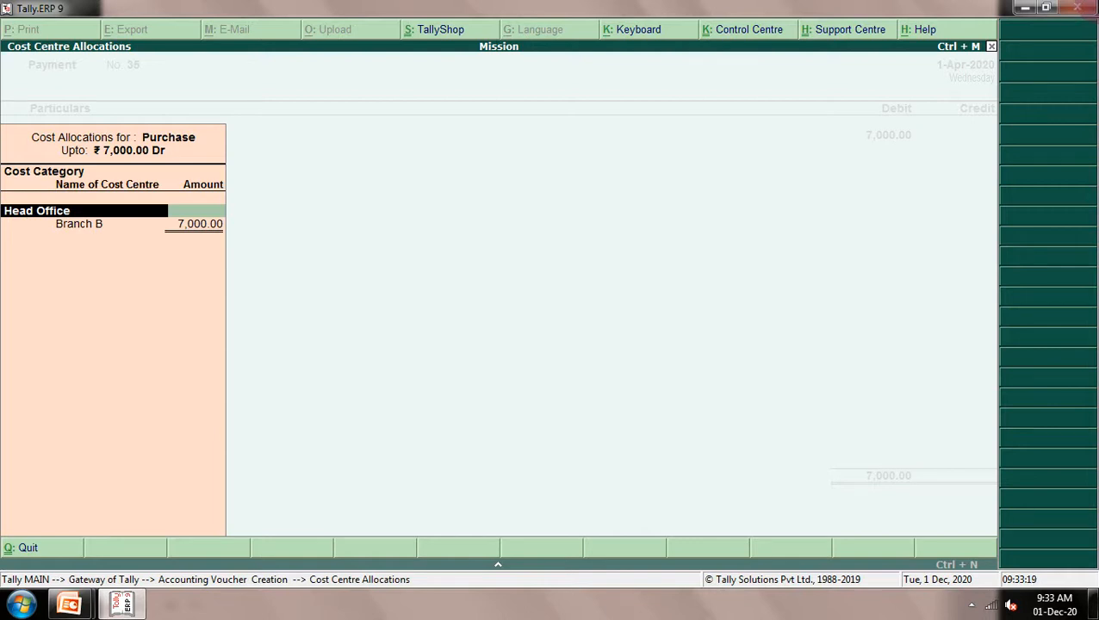
Under the Pen category, allocate 2,800 to the Cello cost centre by calculating 40% of 7,000 with the built-in calculator
type("P")
key("Return")
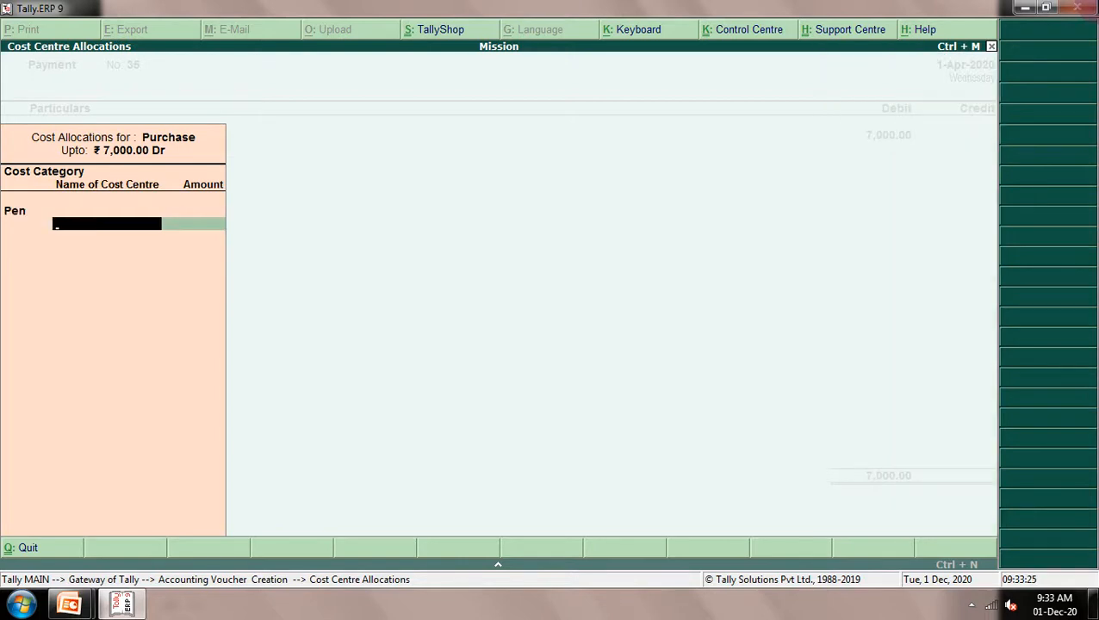
type("C")
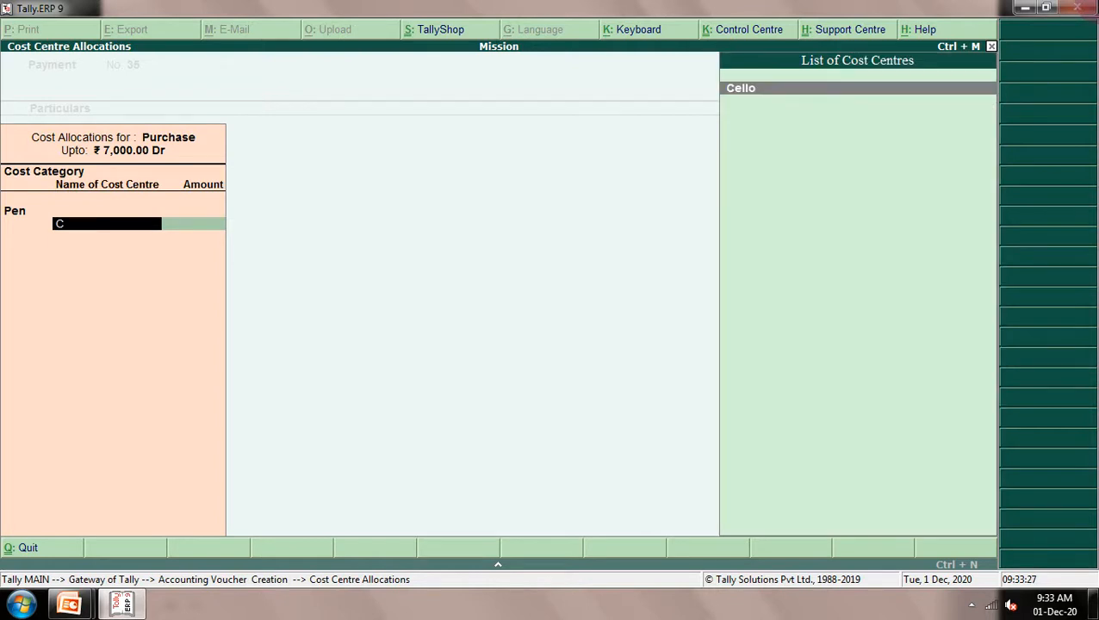
key("Return")
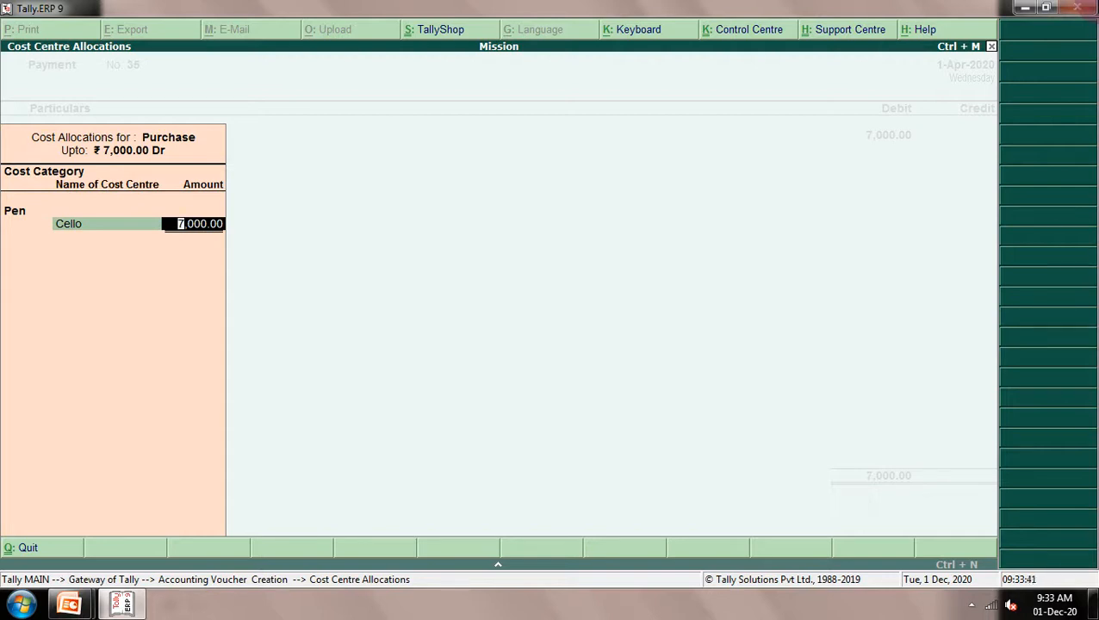
key("ctrl+n")
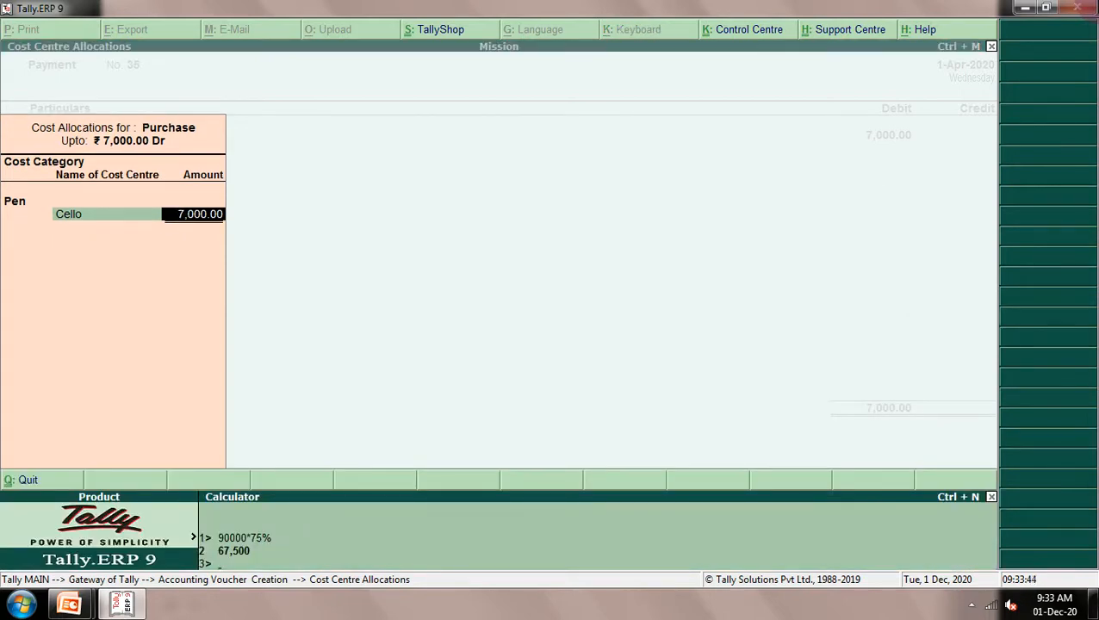
type("70000")
key("BackSpace")
type("*")
type("40%")
key("Return")
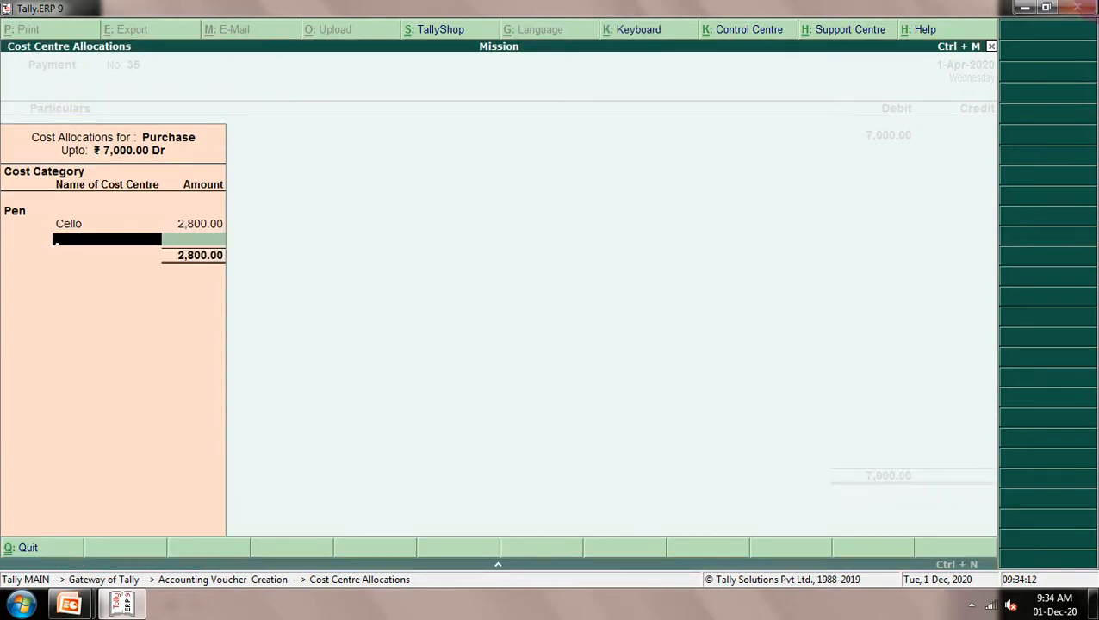
Allocate 2,100 to the Montex cost centre by calculating 30% of 7,000 with the built-in calculator
type("M")
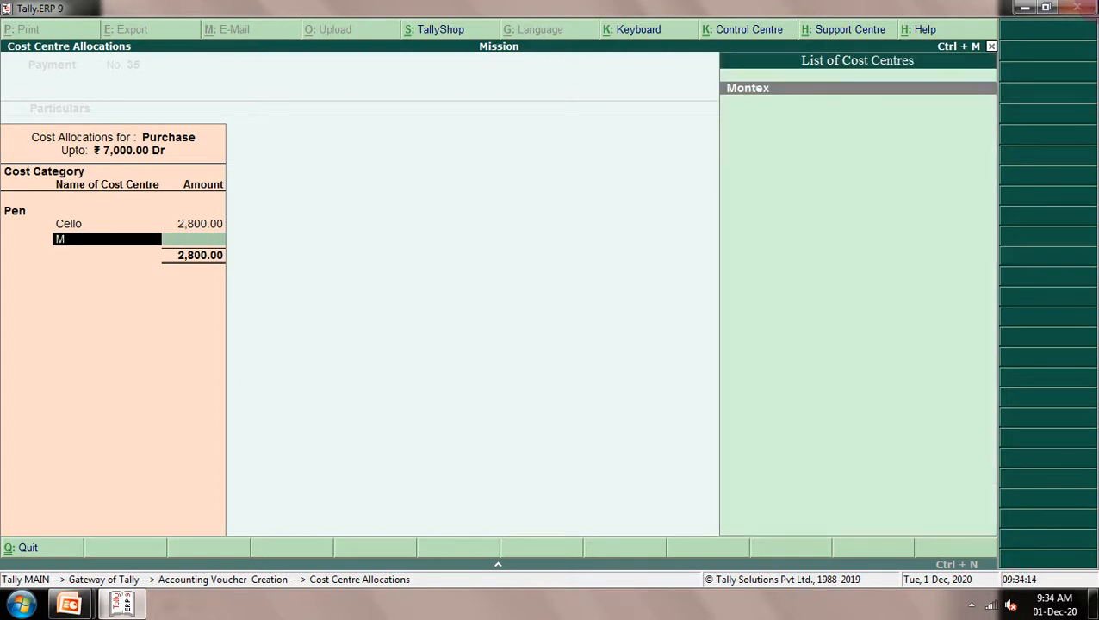
key("Return")
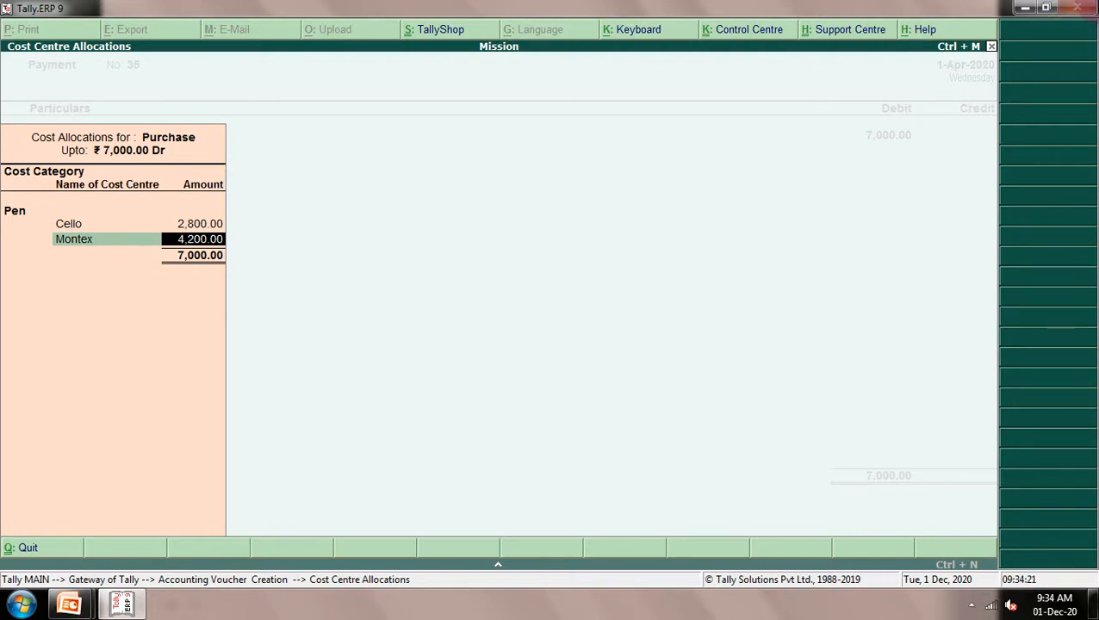
key("ctrl+n")
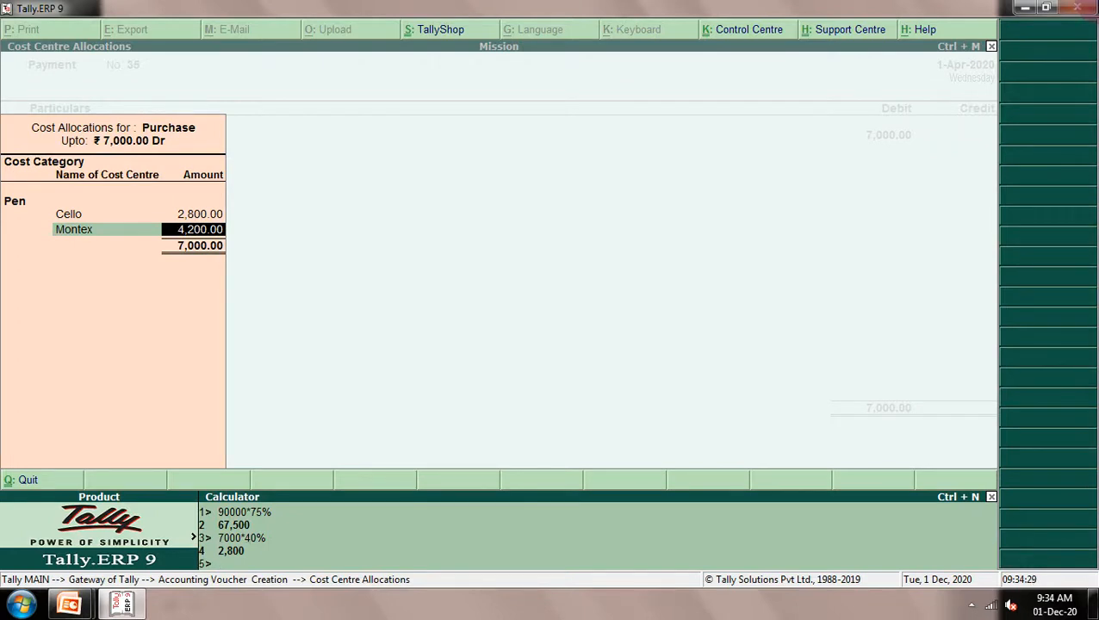
key("BackSpace")
type("3")
key("Return")
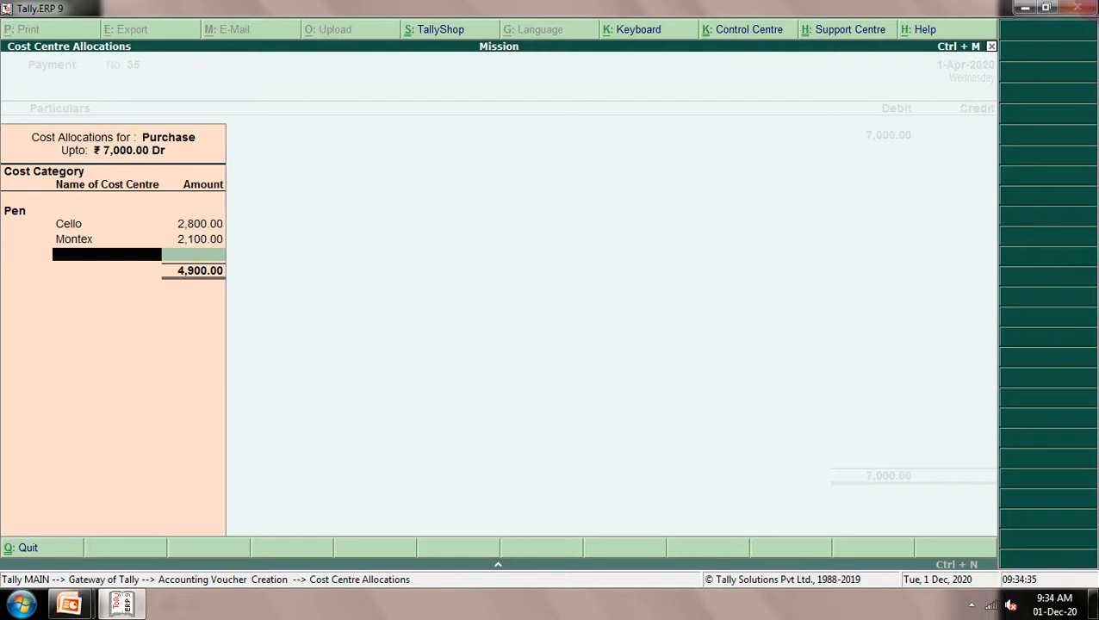
Allocate the remaining 2,100 to the Todays cost centre and finish the Purchase cost allocation
type("T")
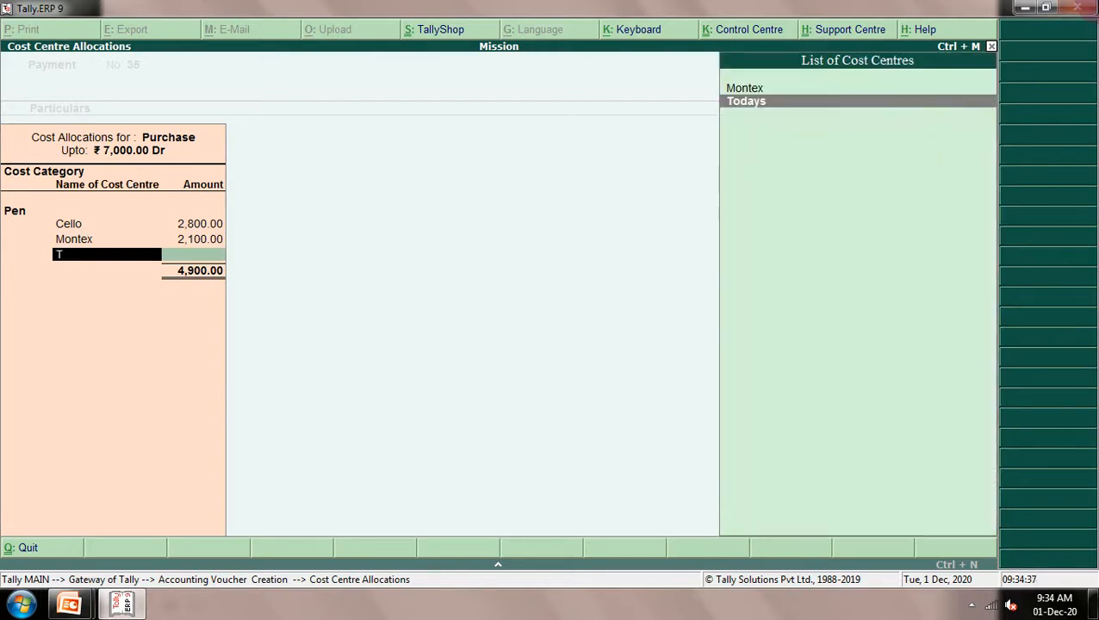
key("Return")
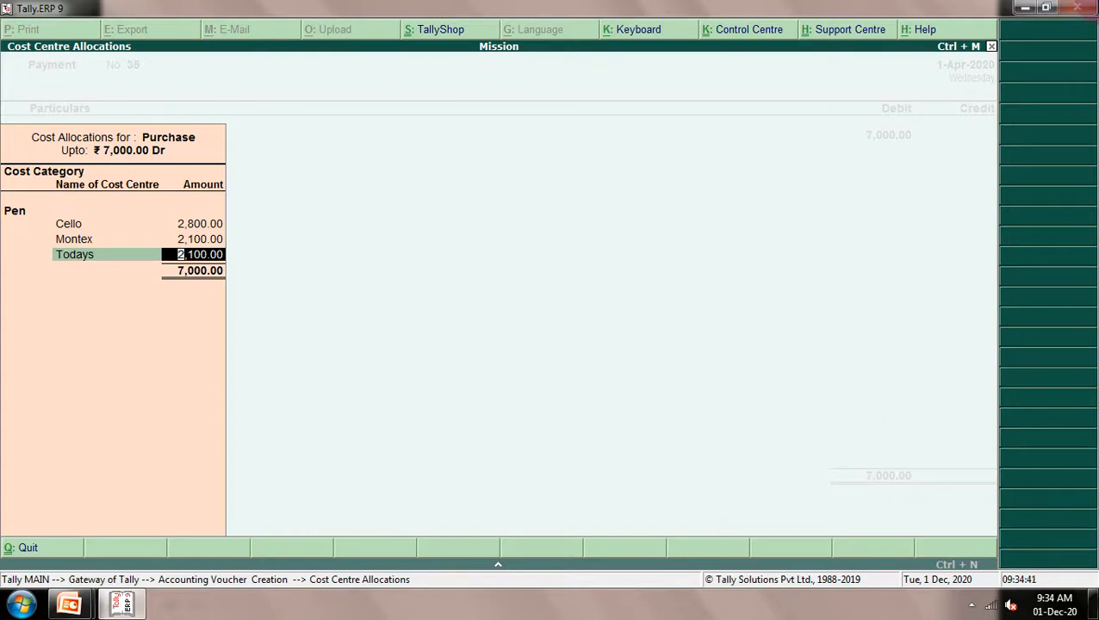
key("Return")
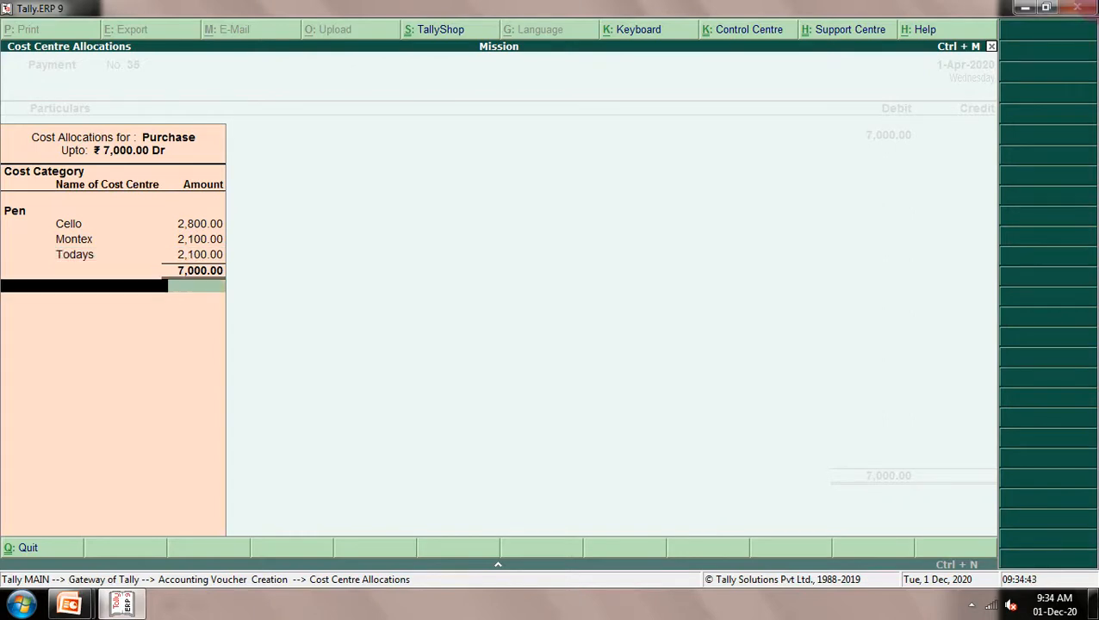
key("Return")
key("Return")
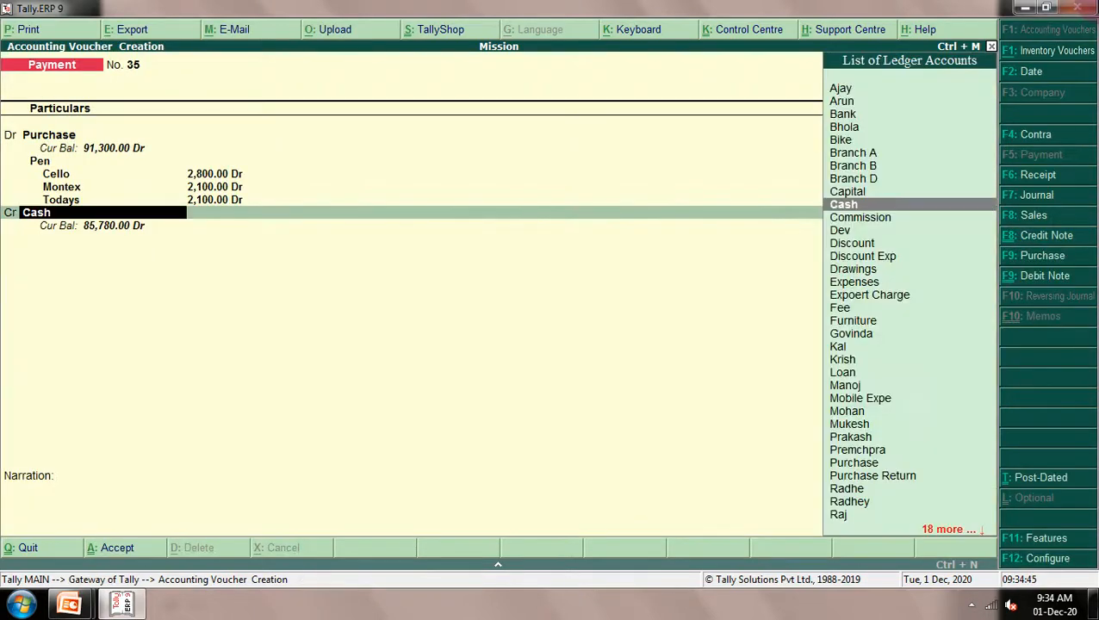
Credit Cash with 7,000 and accept the payment voucher without a narration
key("Return")
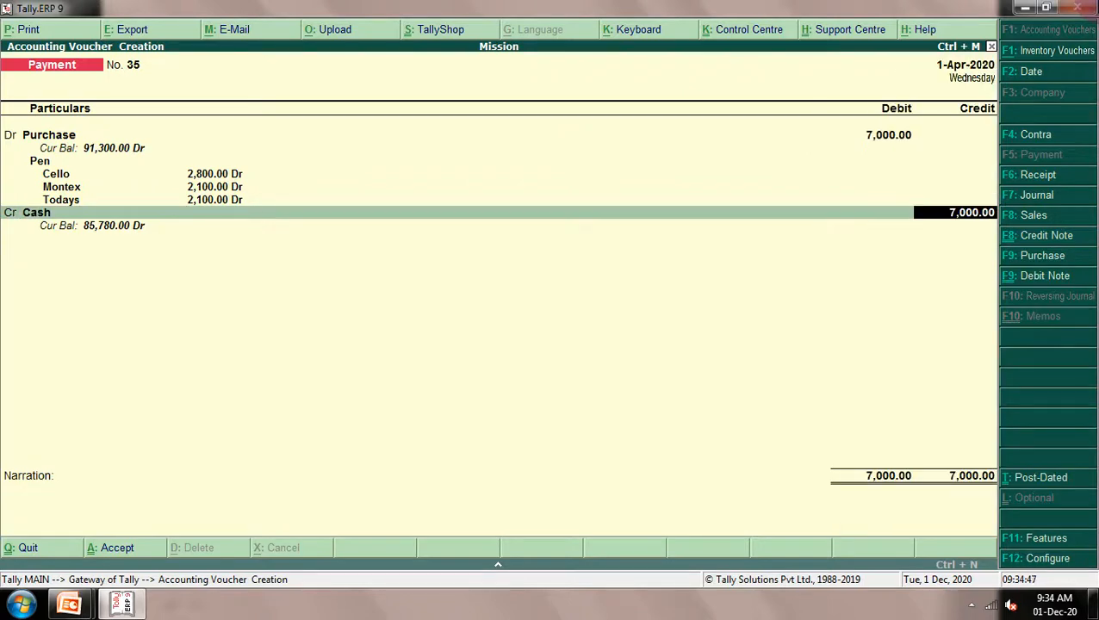
key("Return")
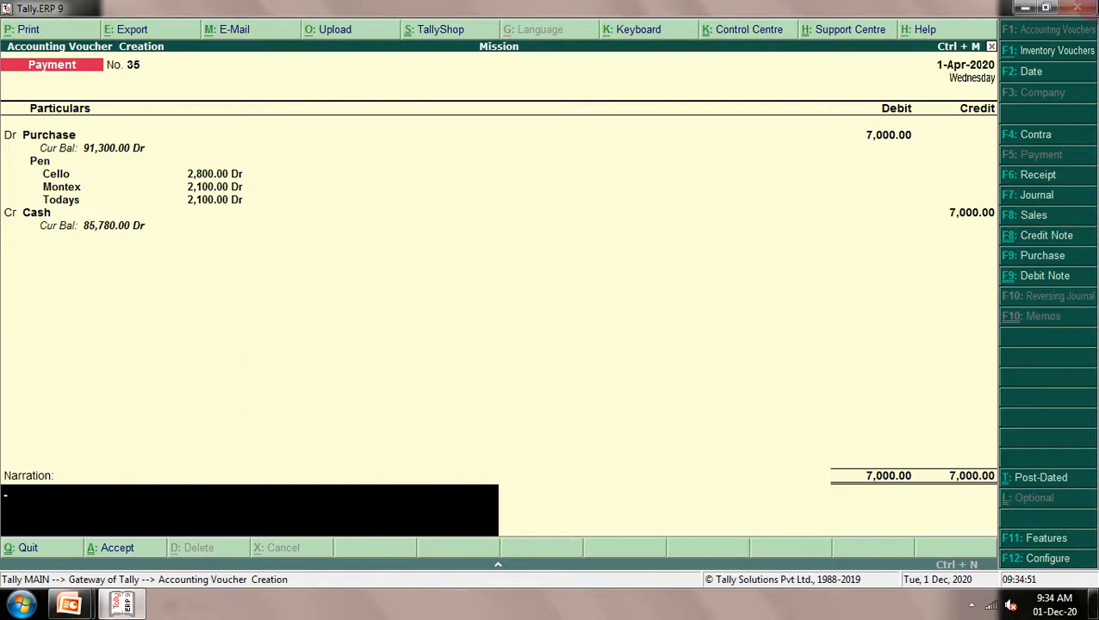
key("Return")
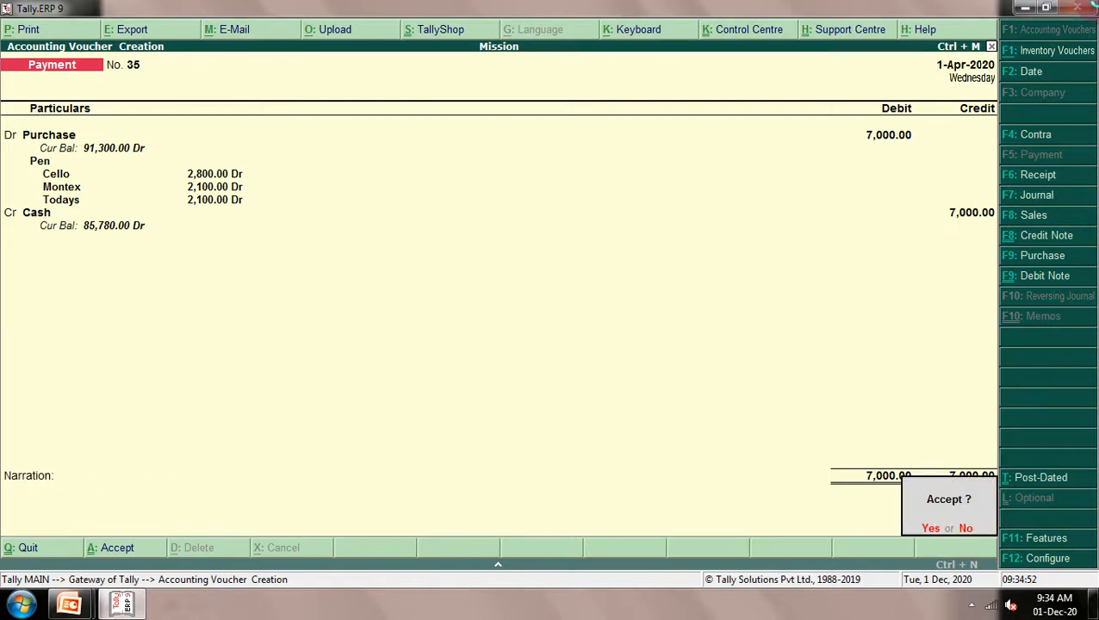
key("Return")
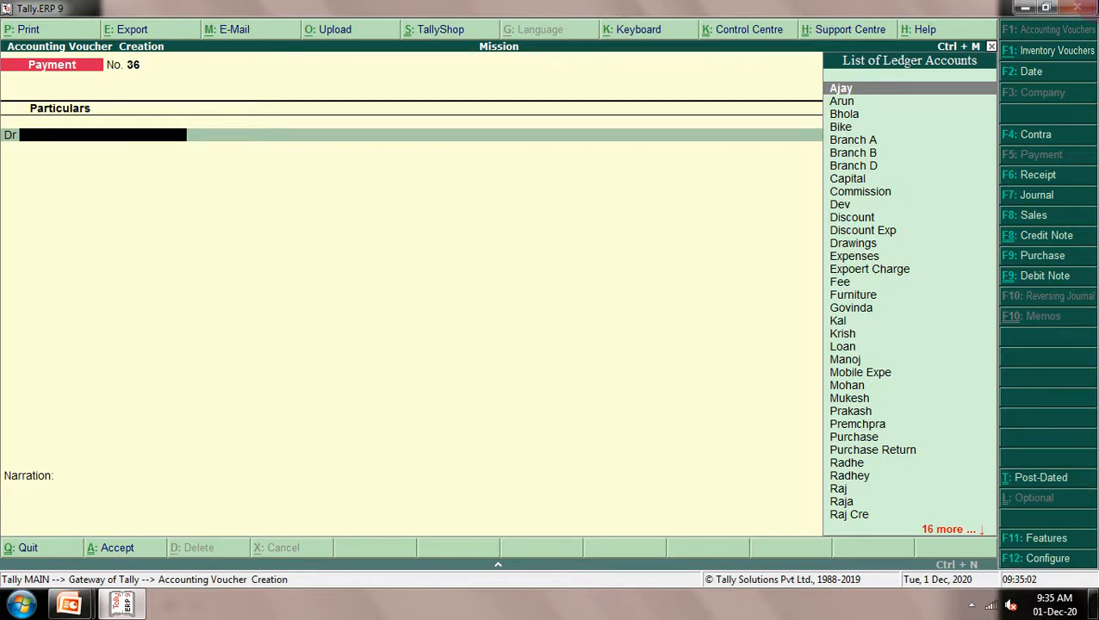
Switch to a new Receipt voucher and credit the Commission ledger with 1,500
key("F6")
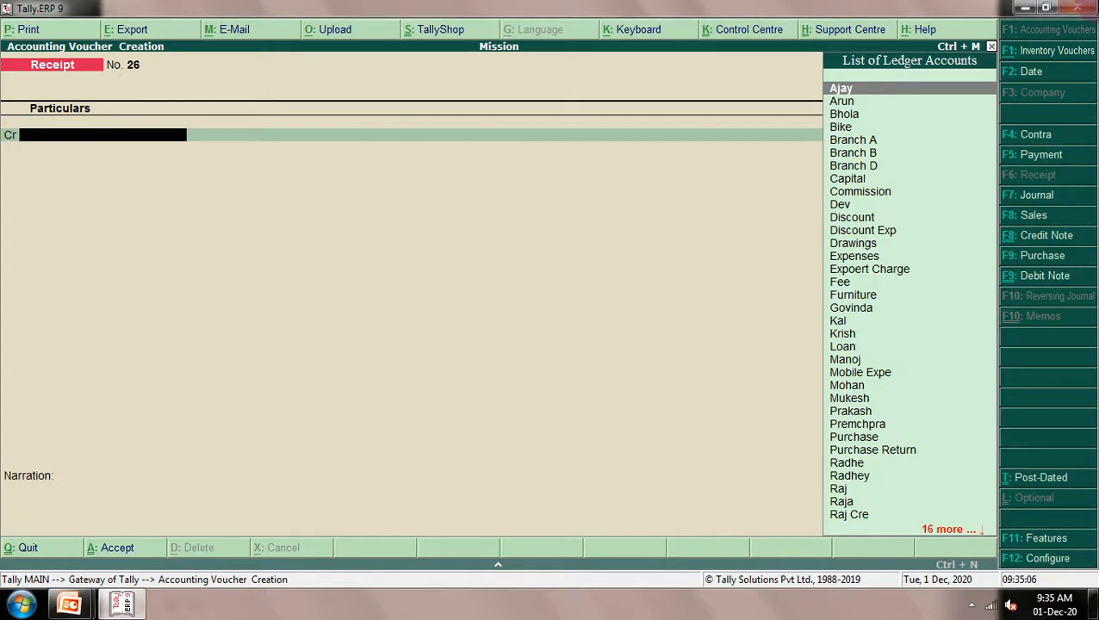
type("C")
key("Down")
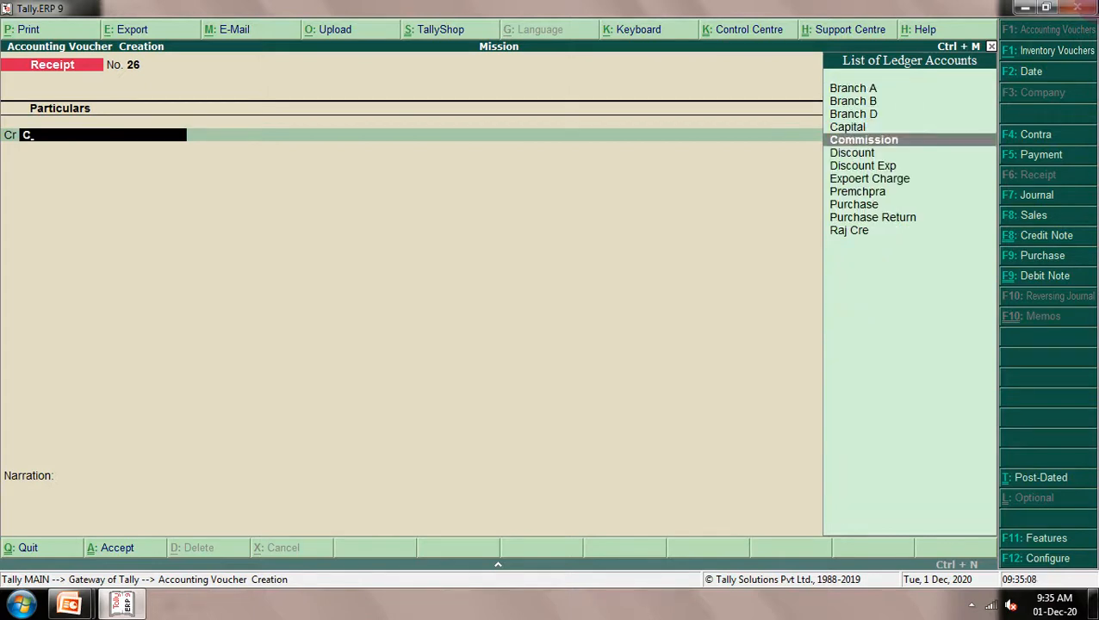
key("Return")
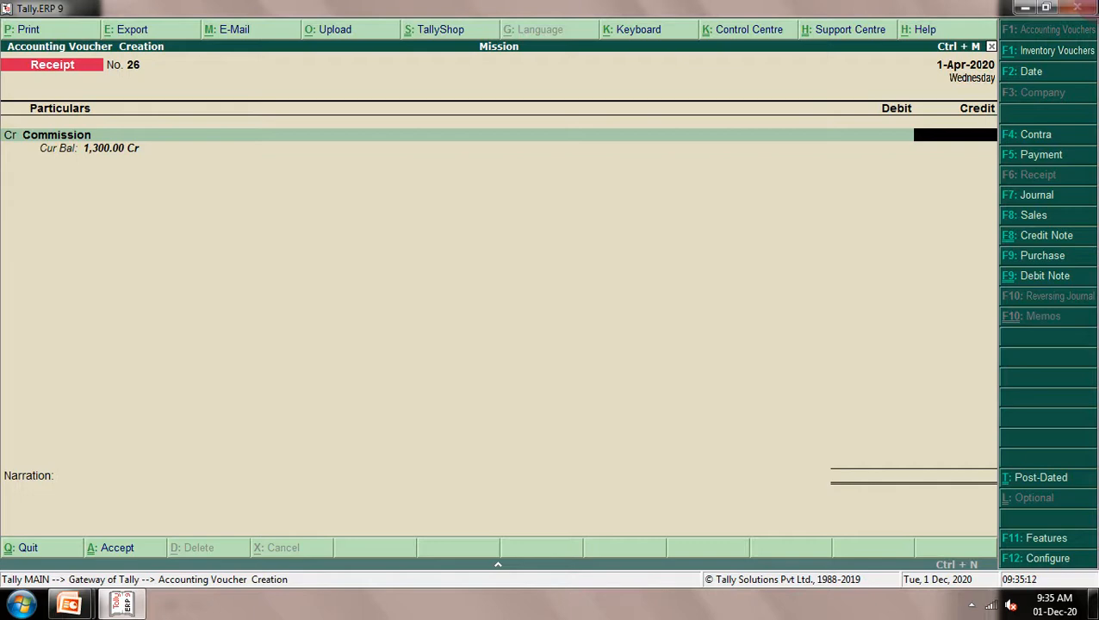
type("1500")
key("Return")
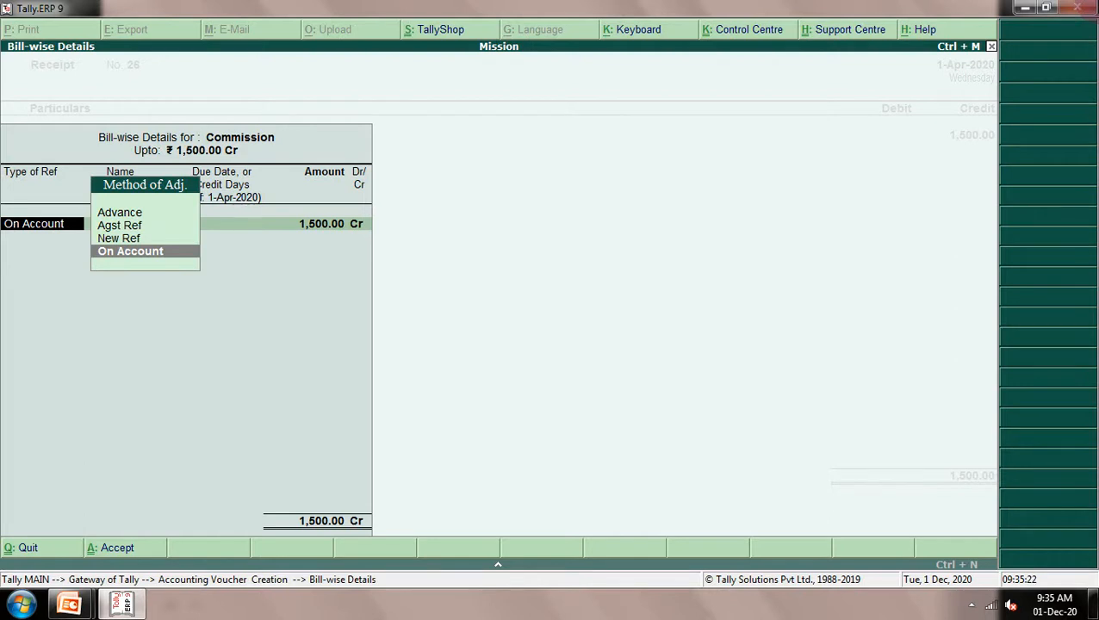
Record the full 1,500 commission as On Account in the bill-wise details
key("Return")
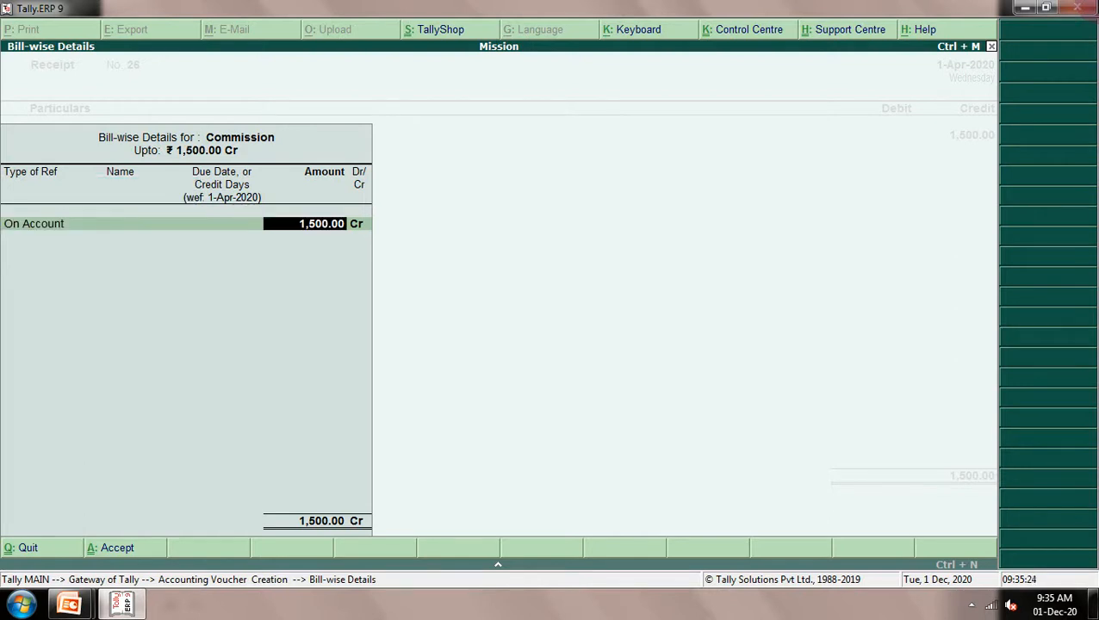
key("Return")
key("Return")
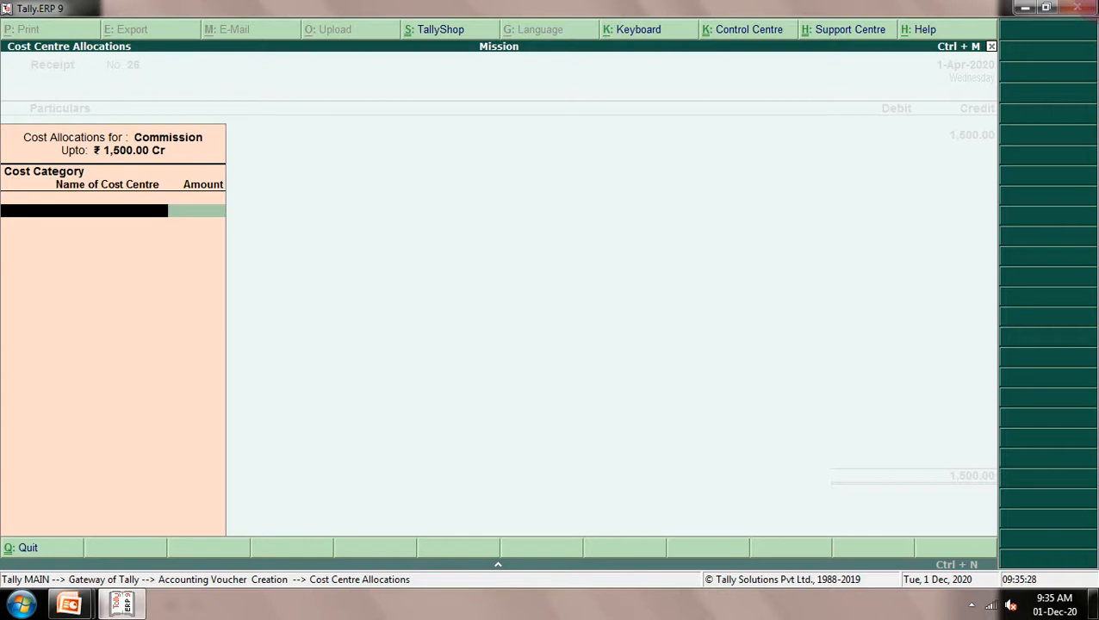
Under the Book category, allocate 1,125 to the Youbodh cost centre by calculating 75% of 1,500 with the built-in calculator
type("B")
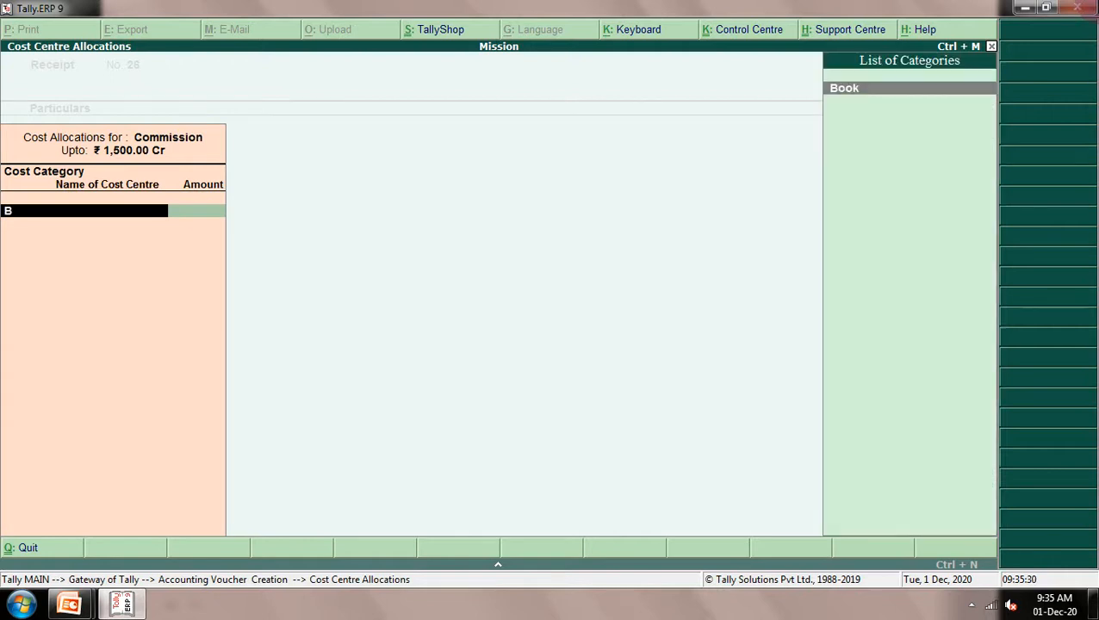
key("Return")
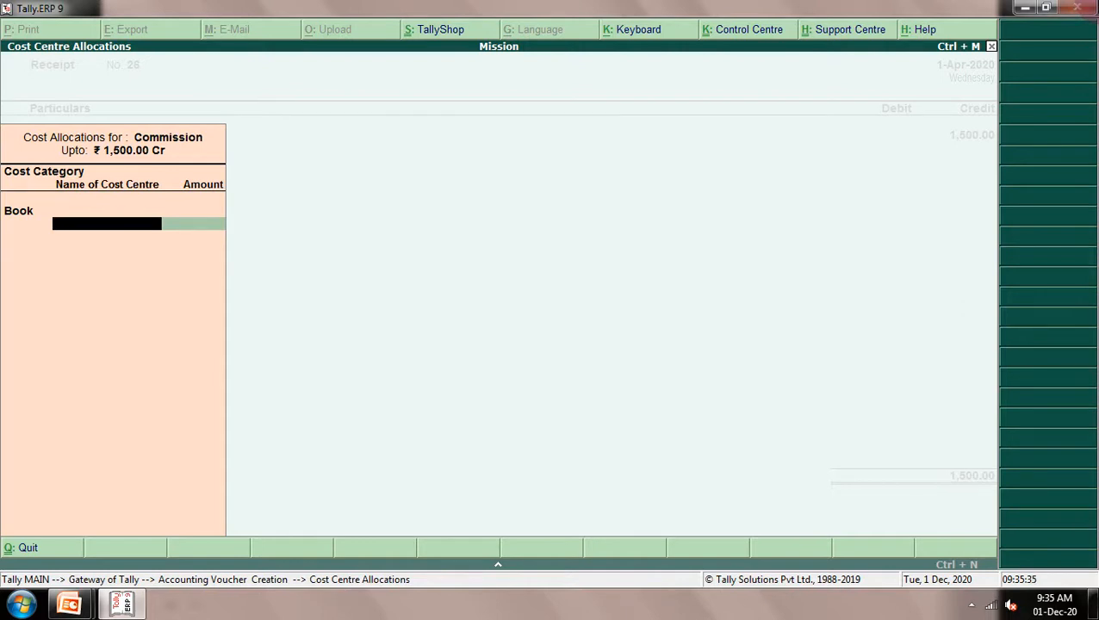
type("Y")
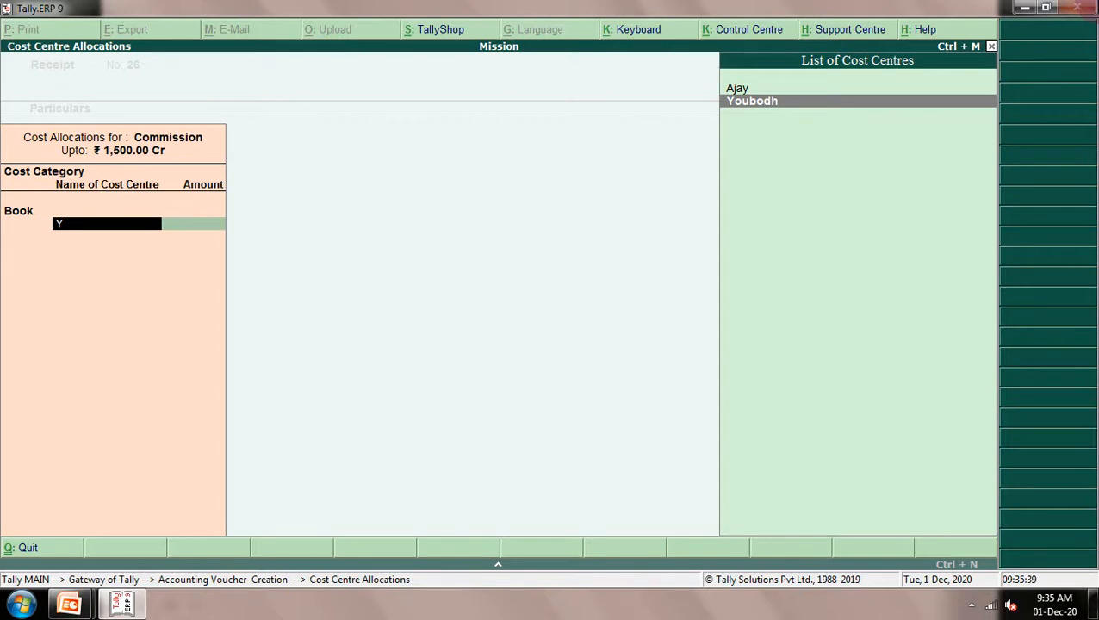
key("Return")
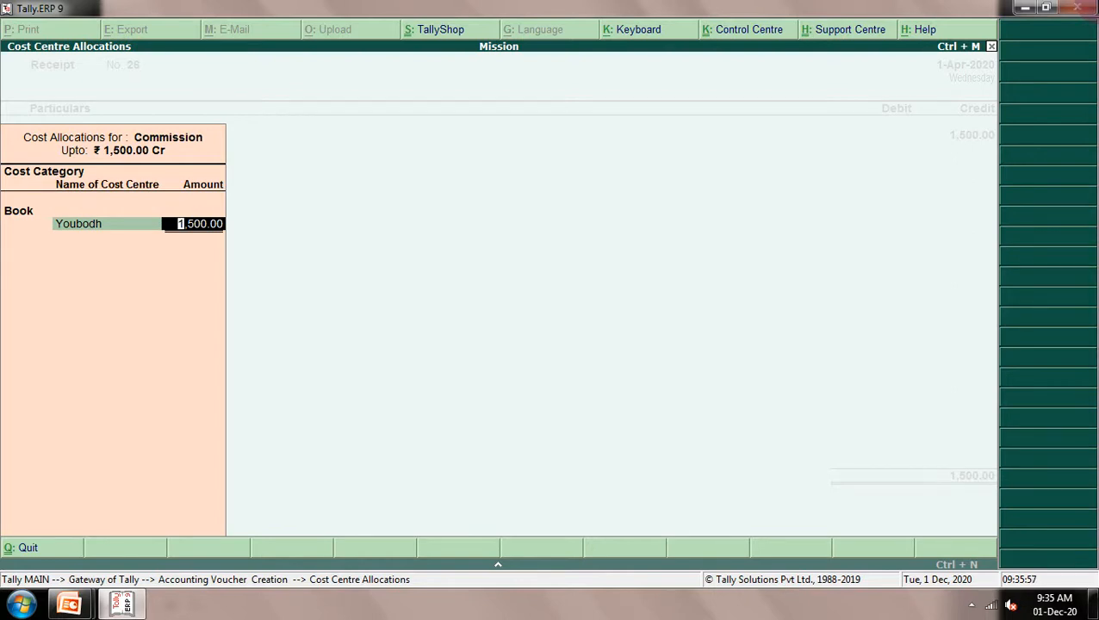
key("ctrl+n")
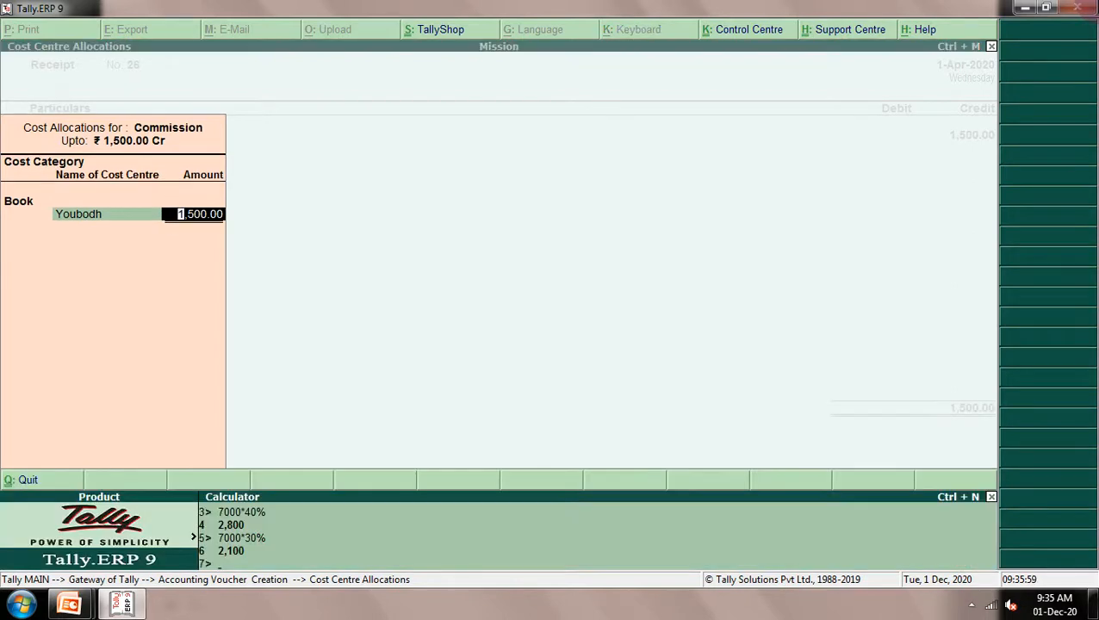
type("1500*75%")
key("Return")
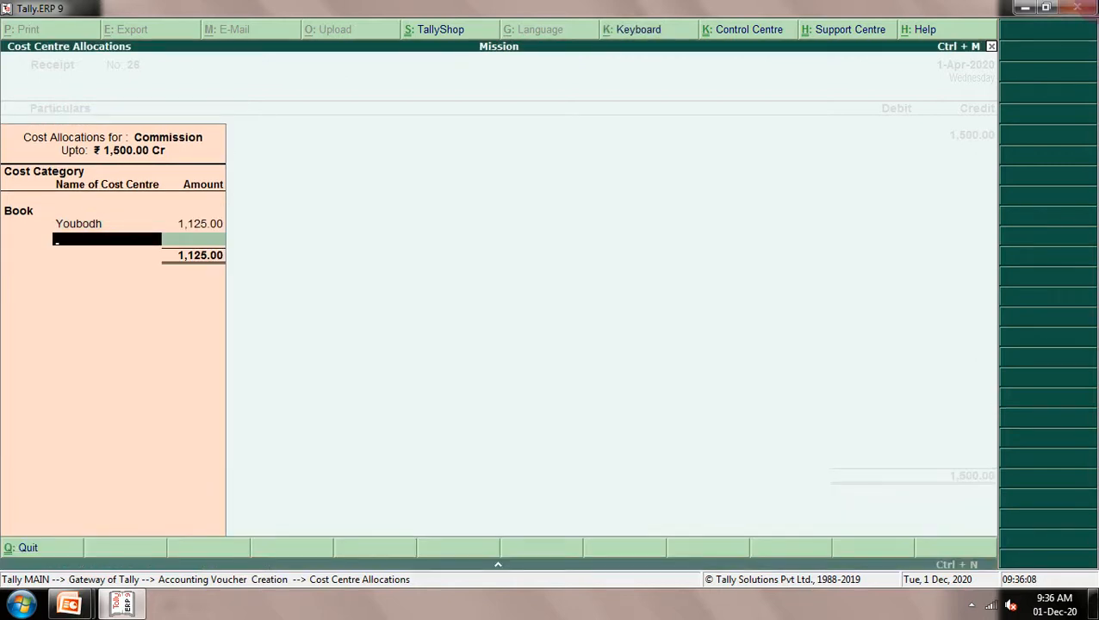
Allocate the remaining 375 of the commission to the other Book cost centre and finish the cost allocation
type("A")
key("Return")
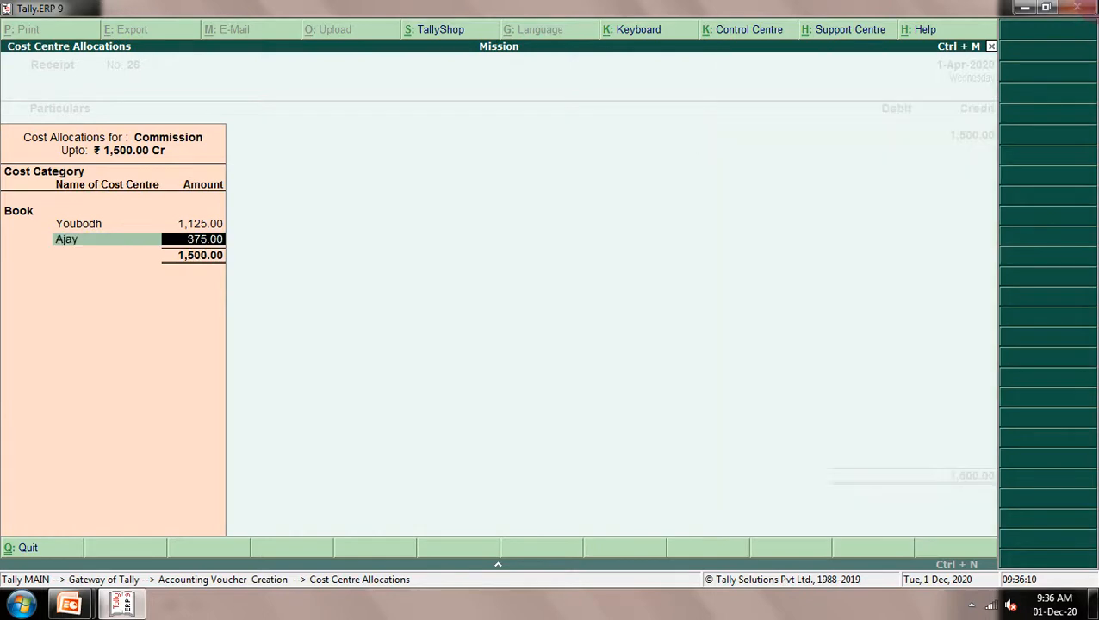
key("Return")
key("Return")
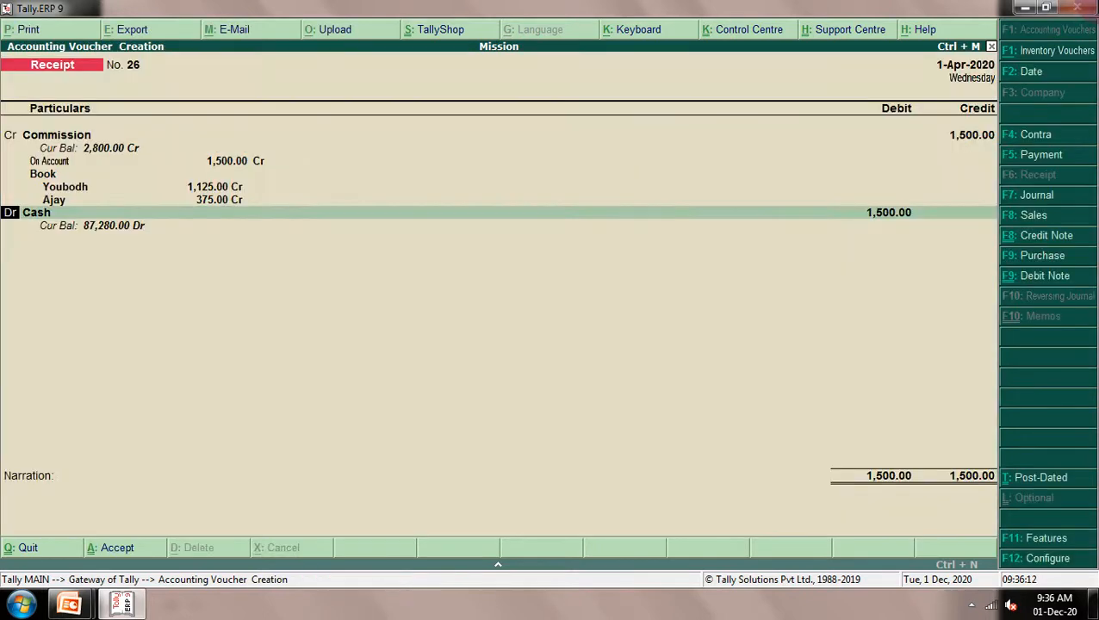
Keep Cash debited with 1,500 and accept the receipt voucher without a narration
key("Return")
key("Return")
key("Return")
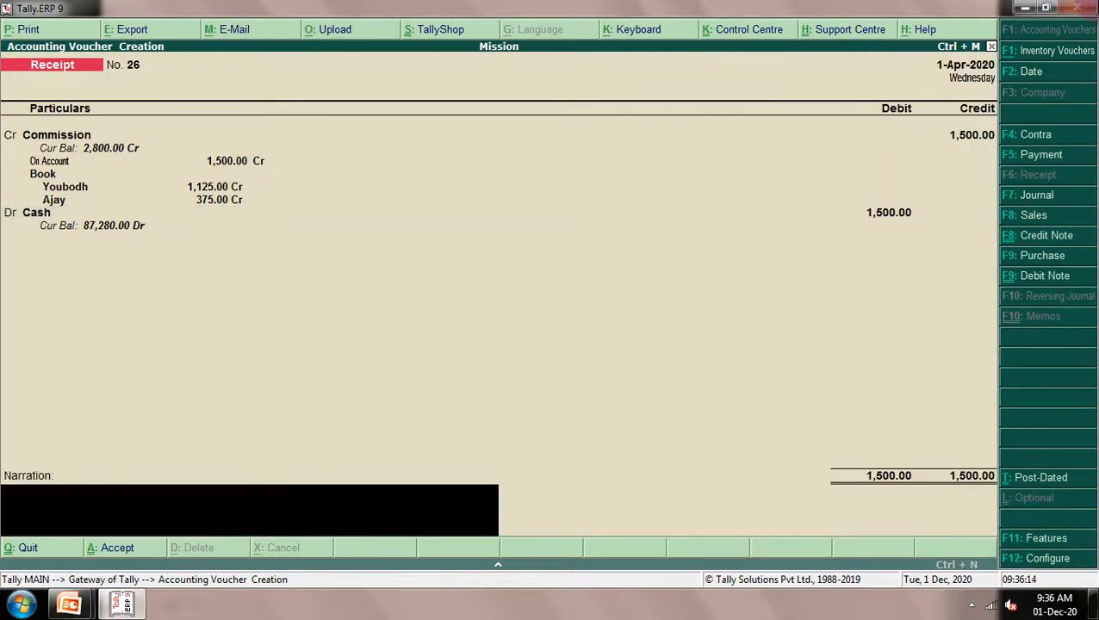
key("Return")
key("Return")
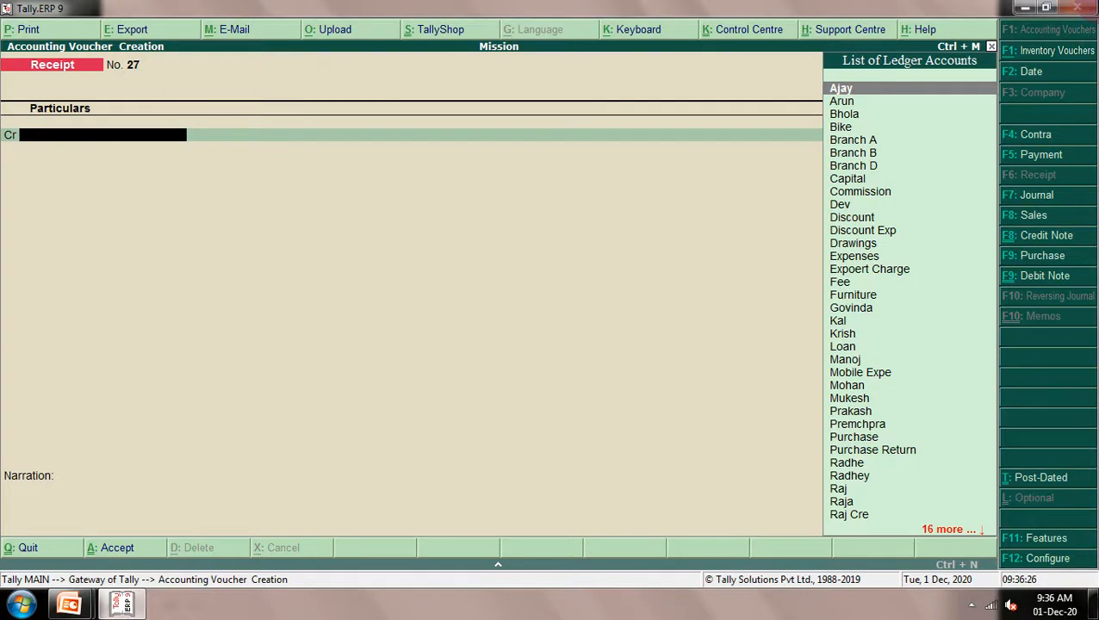
Switch to a new Payment voucher and look through the ledger list for an interest ledger to debit
key("F5")
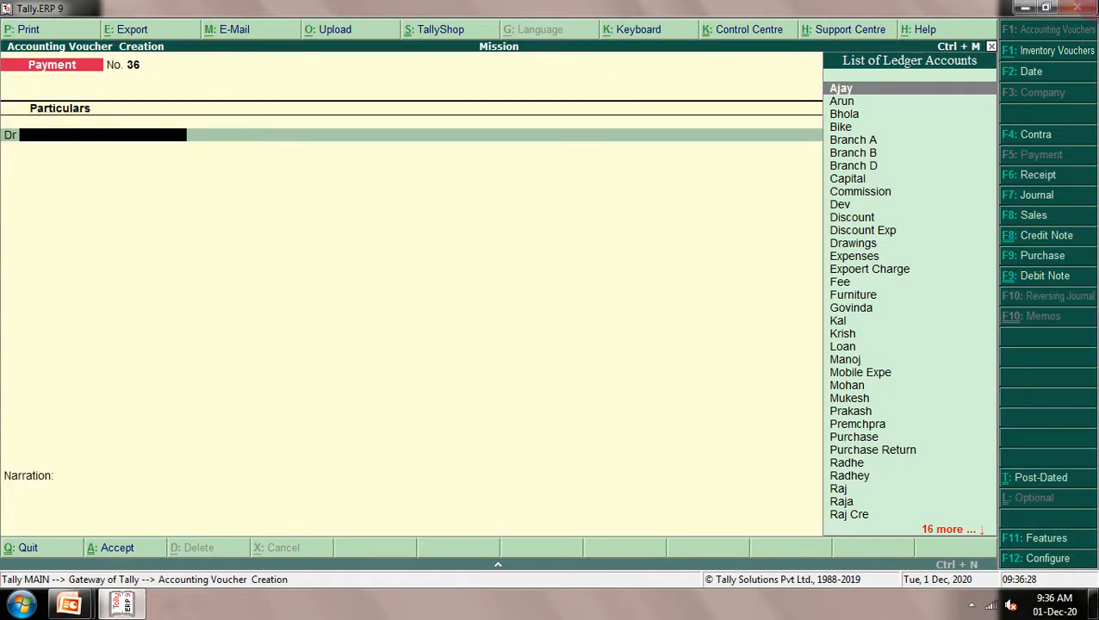
type("i")
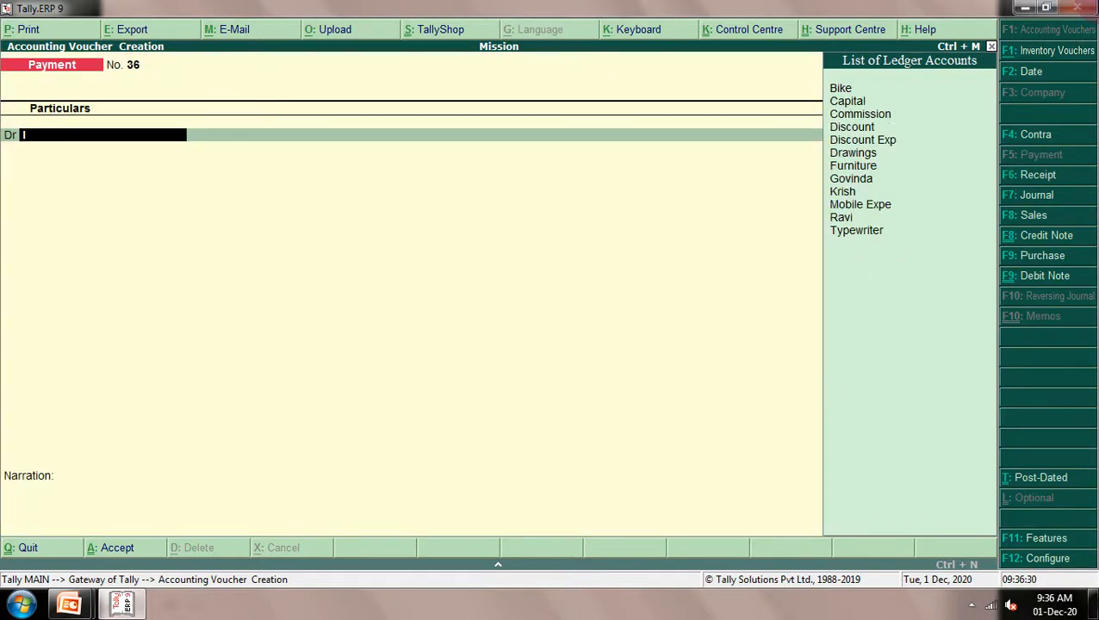
key("Down")
key("Down")
key("Down")
key("Down")
key("Down")
key("Down")
key("Down")
key("Down")
key("Down")
key("Down")
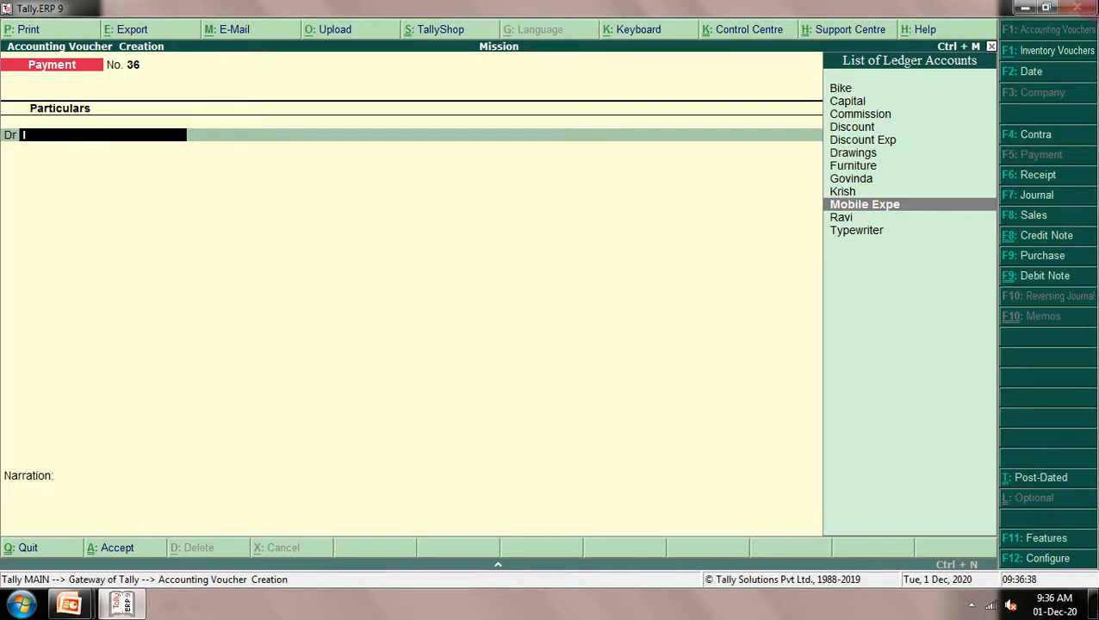
Start creating a new ledger from the payment voucher's debit line and name it Interest, leaving the alias blank
key("alt+c")
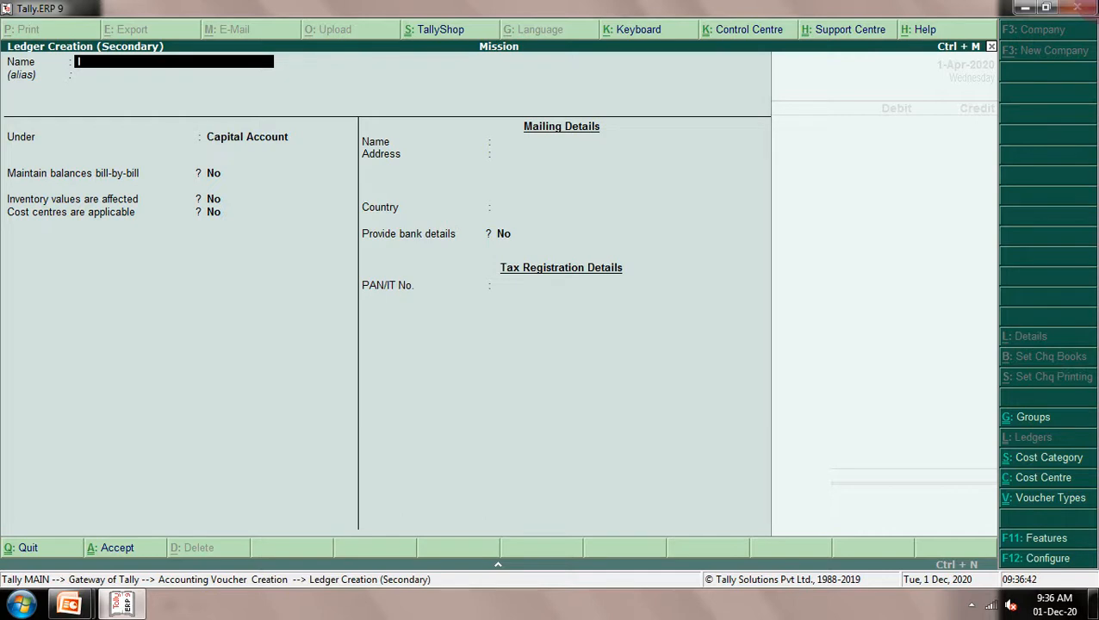
type("n")
type("erest")
key("BackSpace")
key("BackSpace")
key("BackSpace")
key("BackSpace")
type("terest")
key("Return")
key("Return")
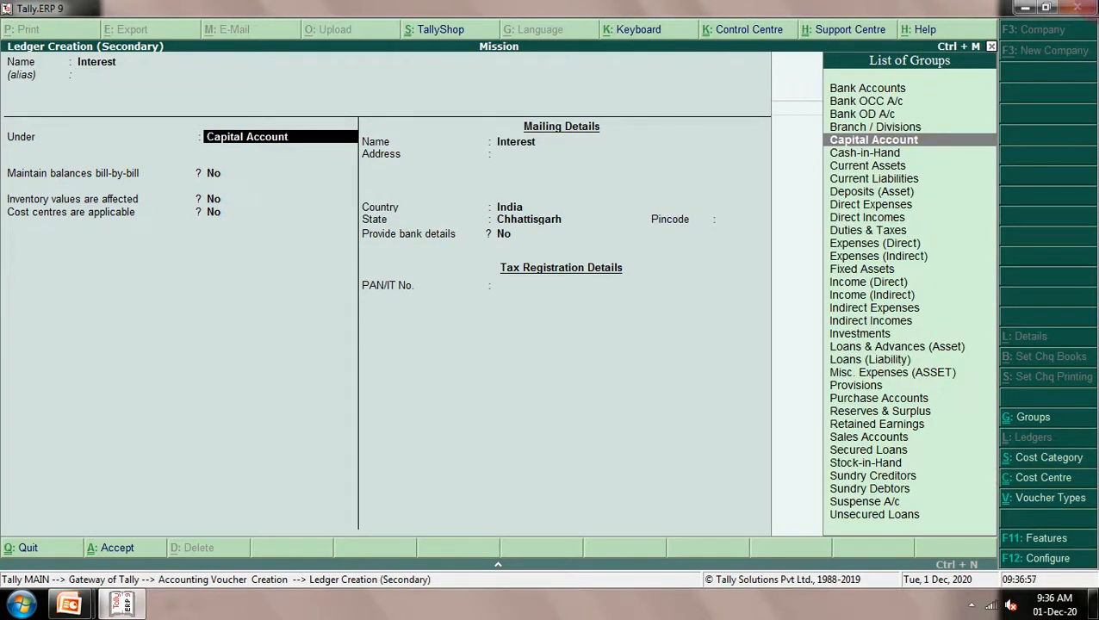
Place the Interest ledger under the Indirect Expenses group
type("i")
key("Down")
key("Down")
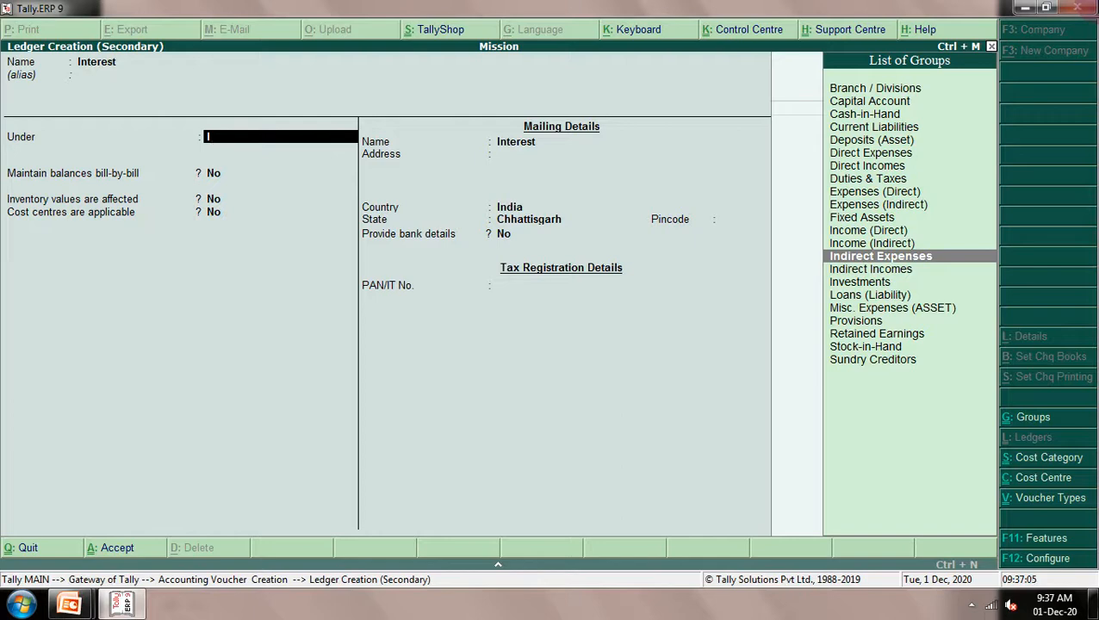
key("Return")
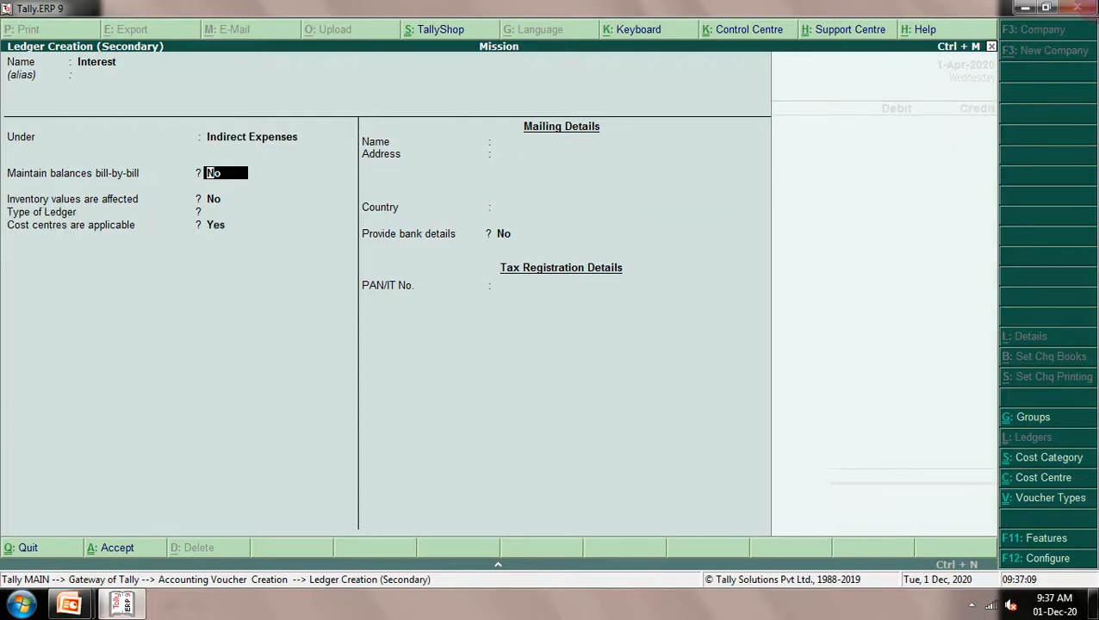
Keep the Interest ledger's bill-by-bill and inventory options at No, type Not Applicable and cost centres at Yes, and save the ledger
key("Return")
key("Return")
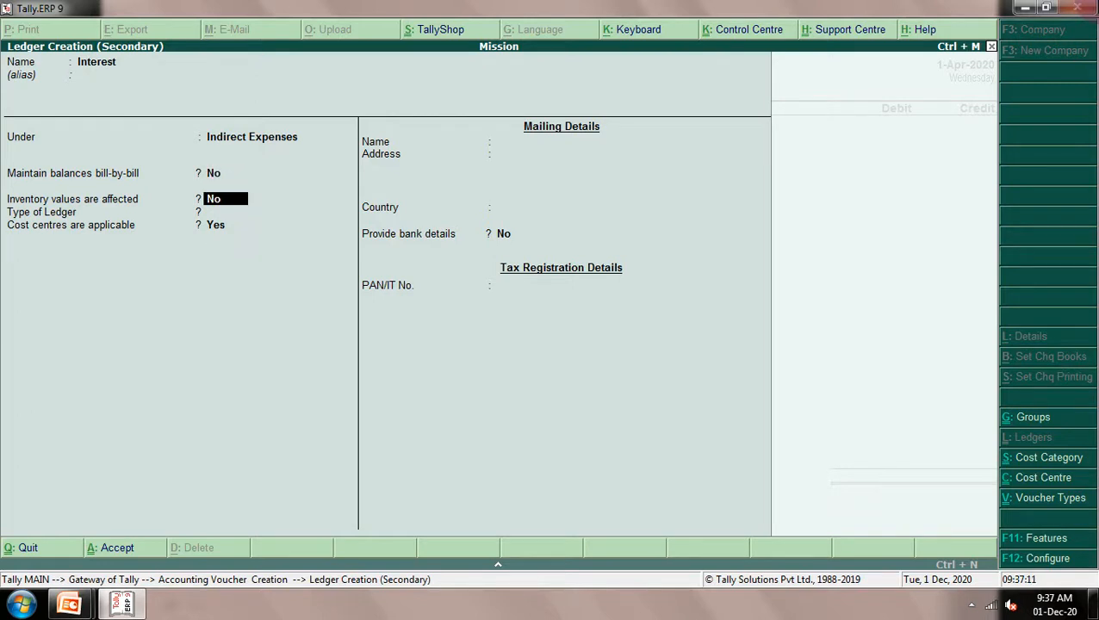
key("Return")
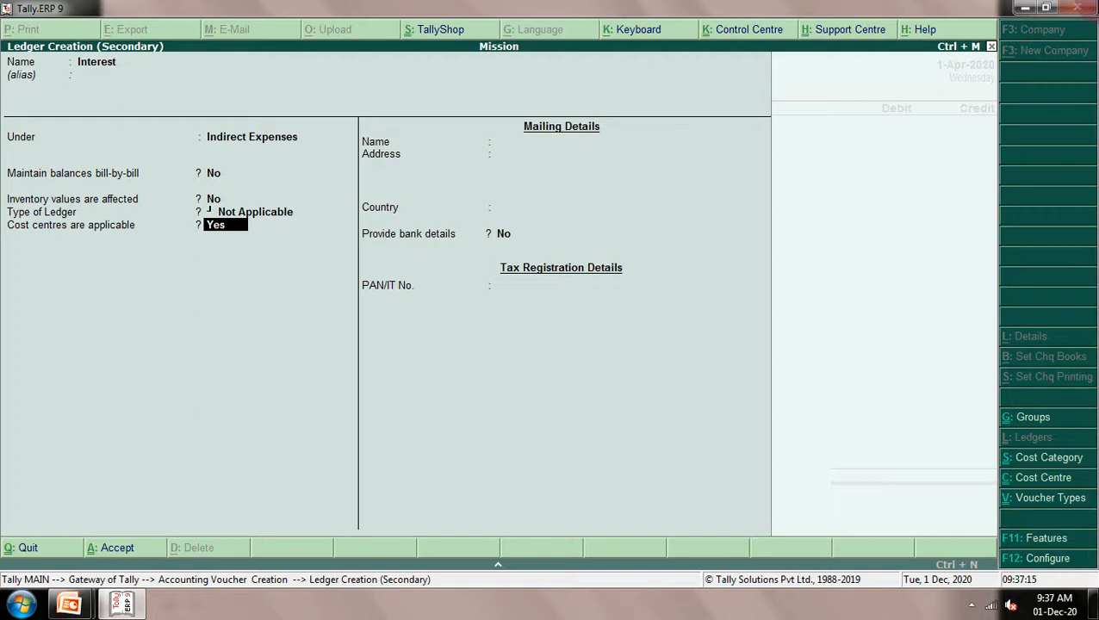
key("Return")
key("Return")
key("Return")
key("Return")
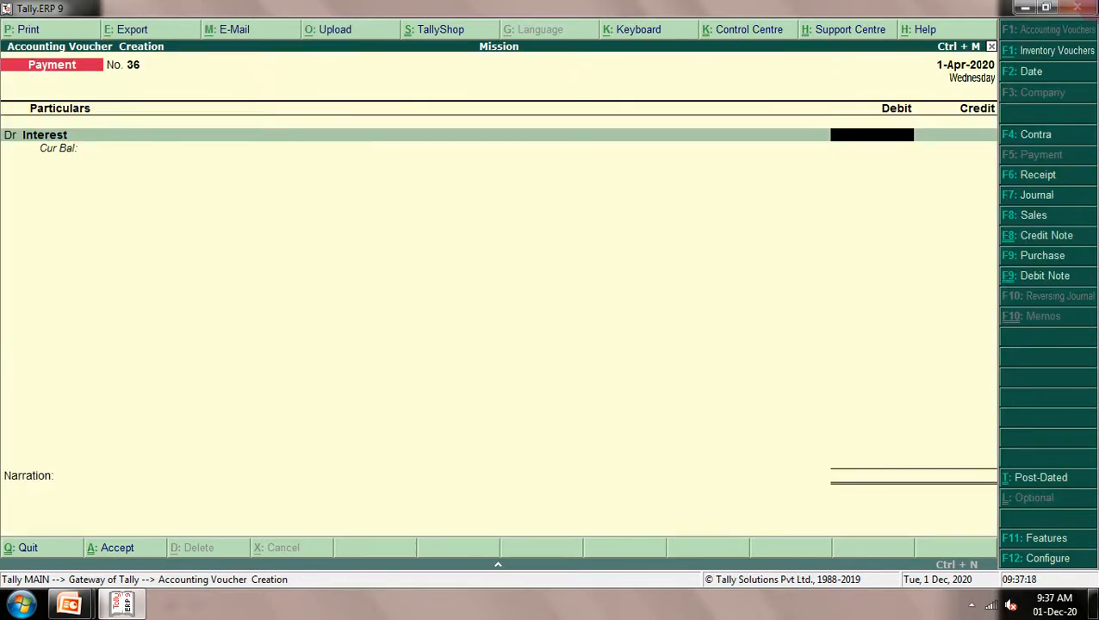
Debit Interest with 2,500 and allocate it under the Copy category as 1,375 to Modi and 1,125 to Hawamahal
type("2500")
key("Return")
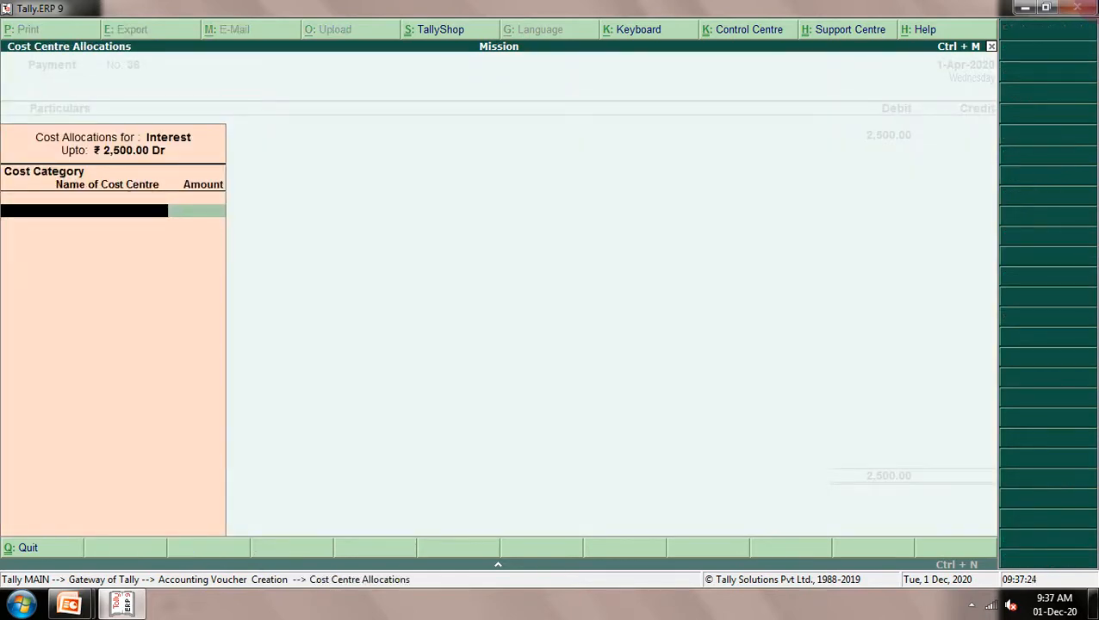
type("C")
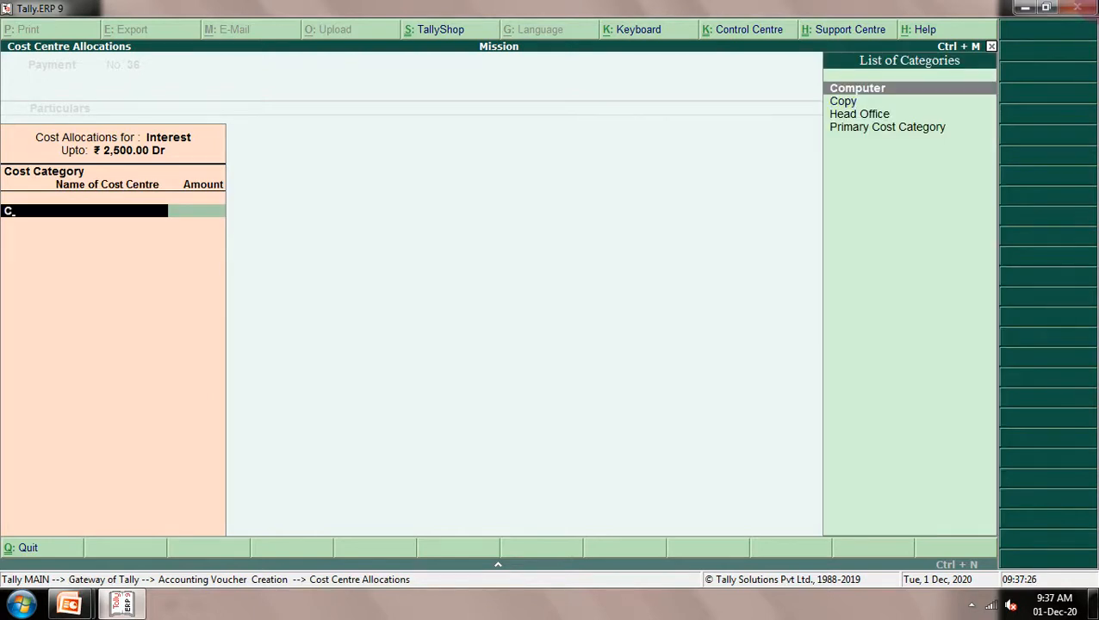
key("Down")
key("Return")
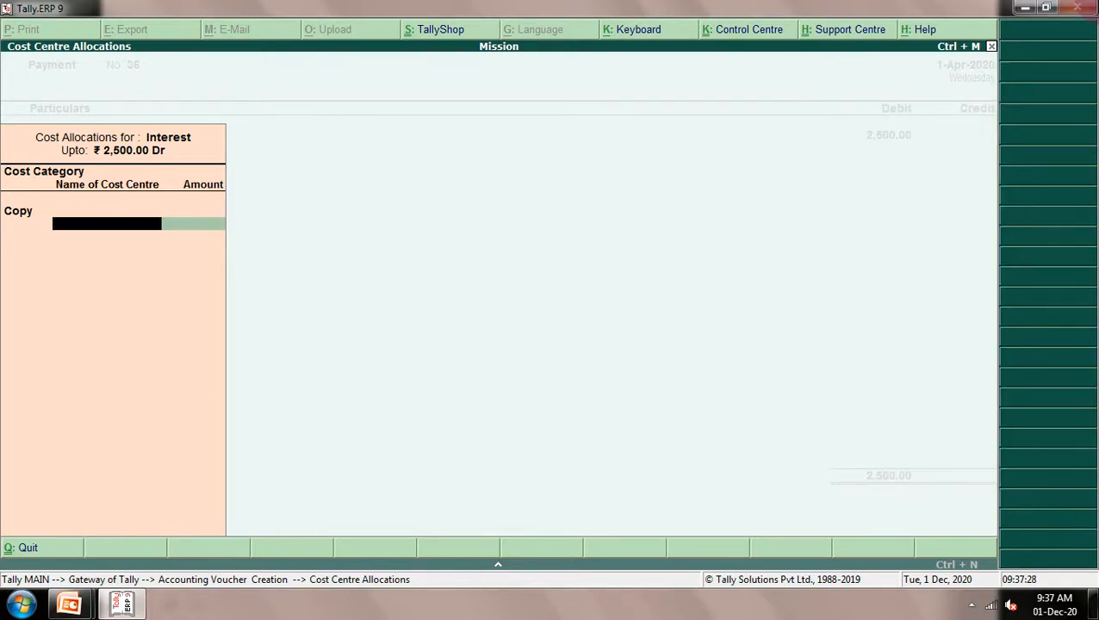
type("M")
key("Return")
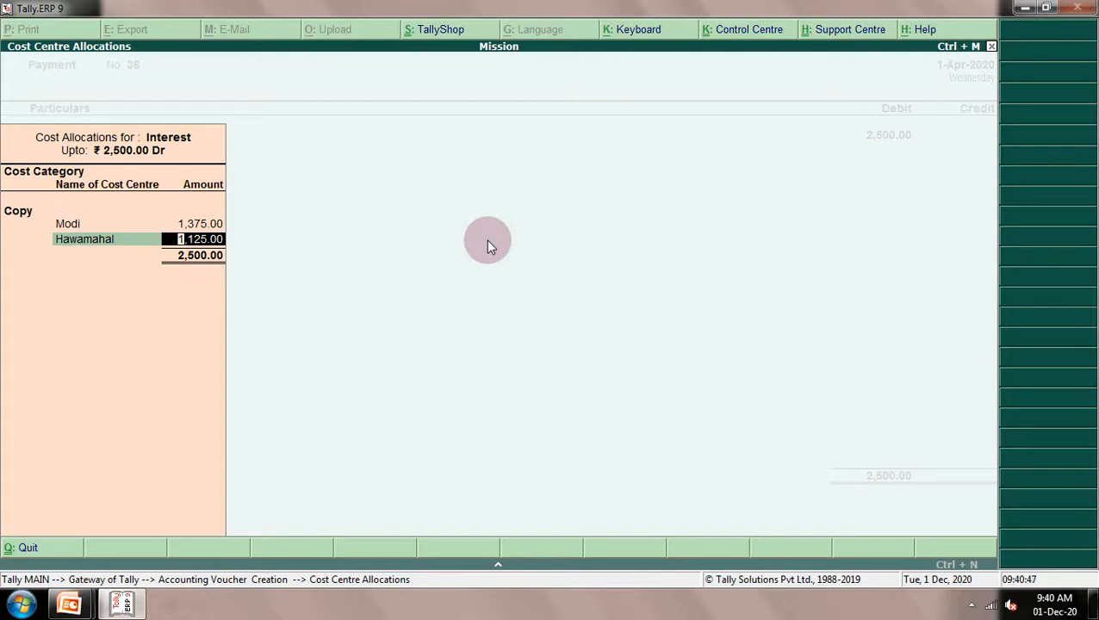
key("Return")
key("Return")
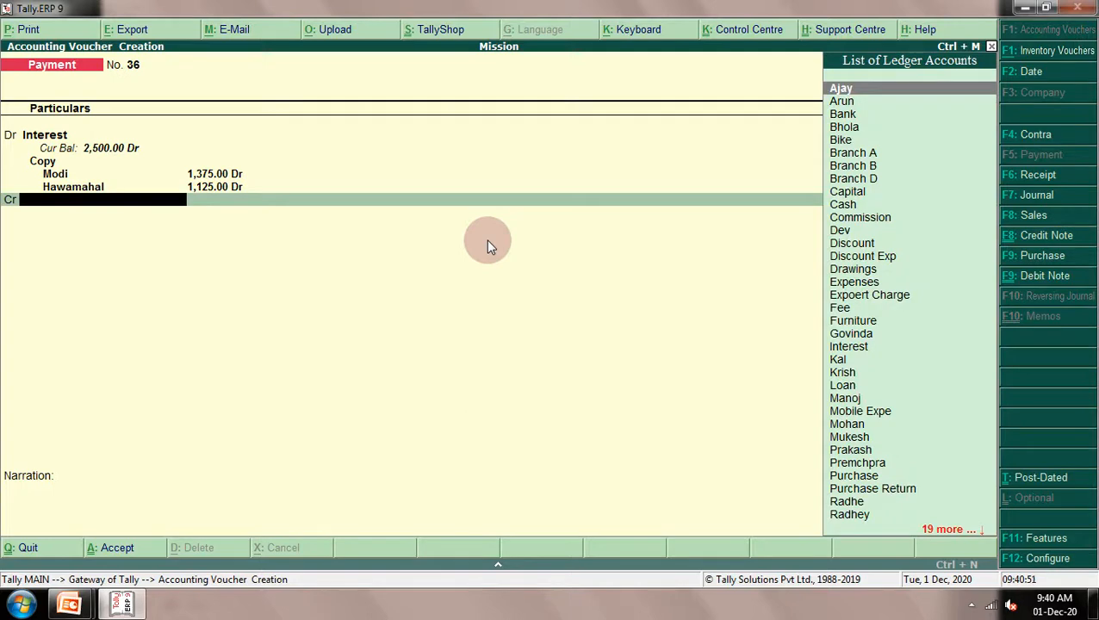
Credit Cash with 2,500 and accept the interest payment voucher without a narration
key("Down")
key("Down")
key("Down")
key("Down")
key("Down")
key("Down")
key("Down")
key("Down")
key("Down")
key("Return")
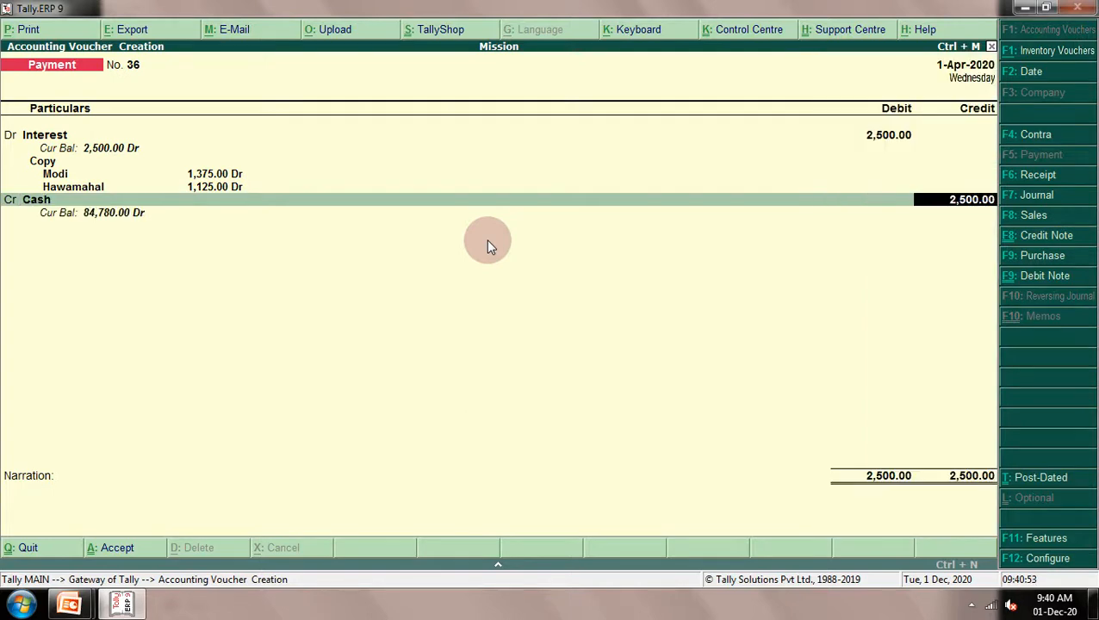
key("Return")
key("Return")
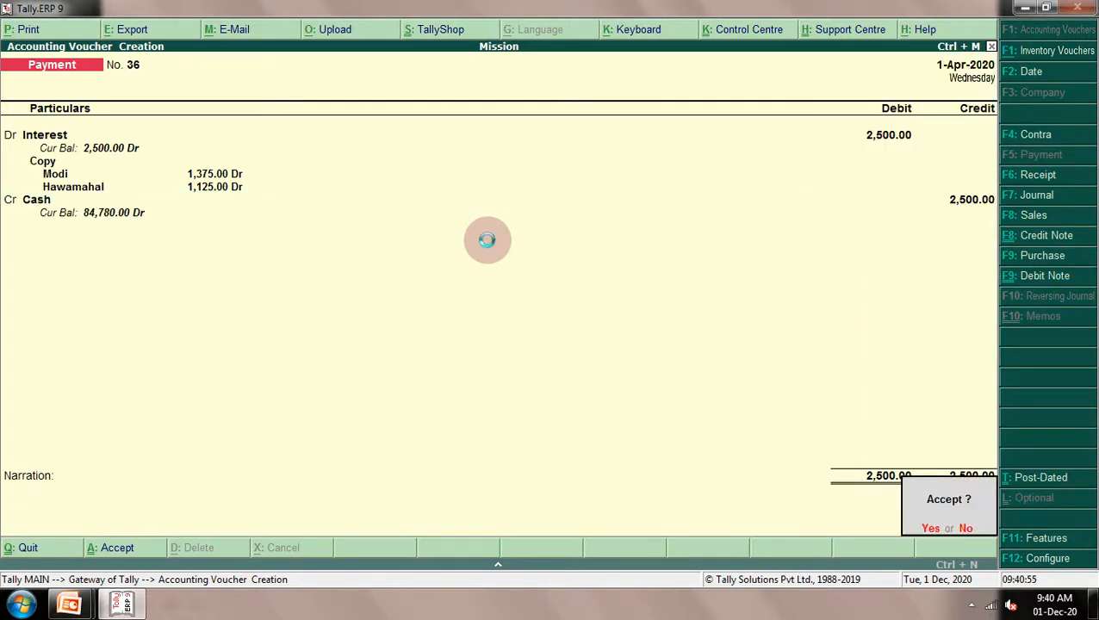
key("Return")
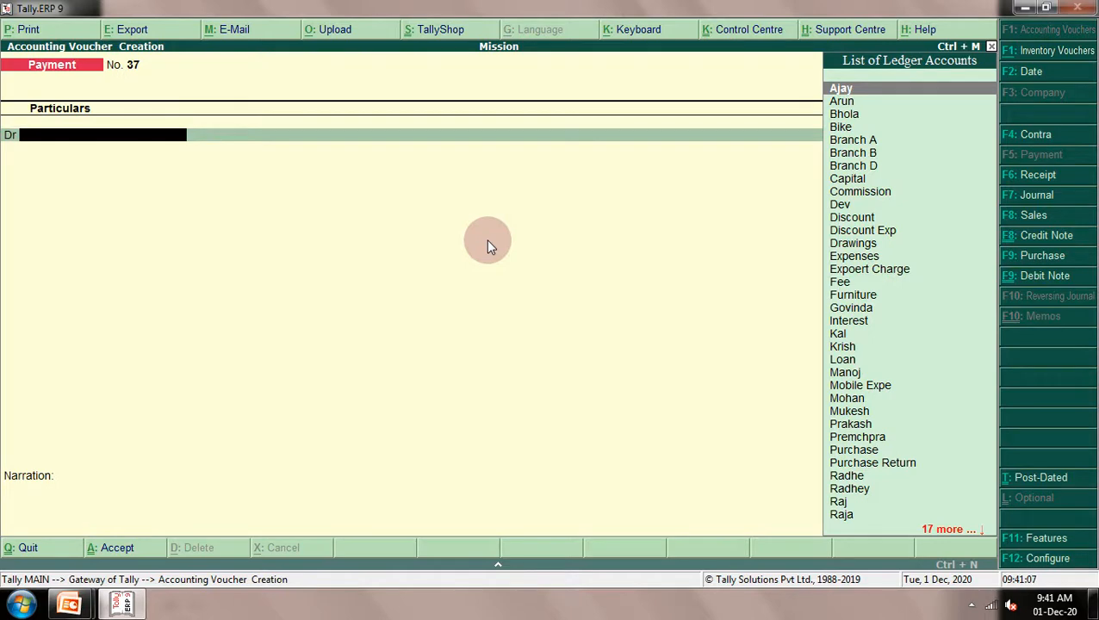
Switch to a Receipt voucher and credit the Rent ledger with 2,500
key("F6")
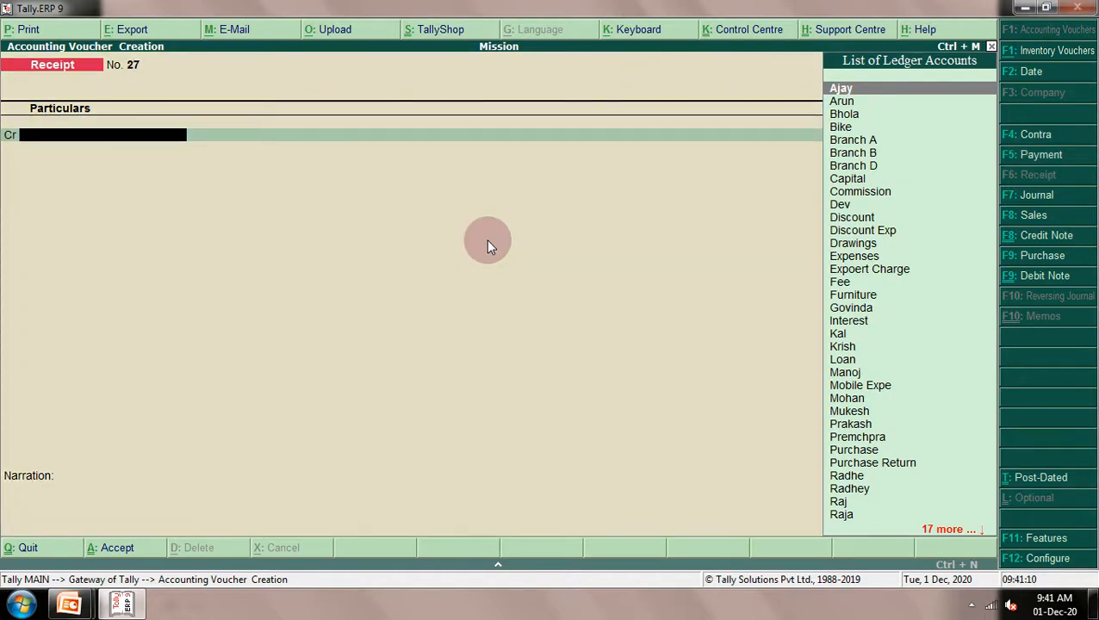
type("R")
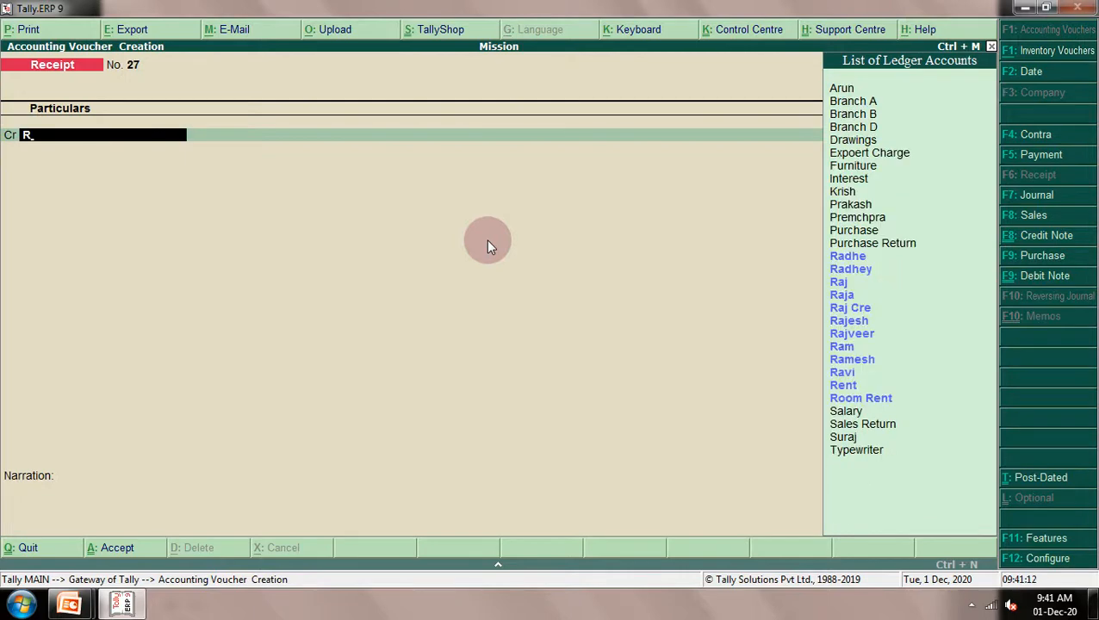
key("Down")
key("Down")
key("Down")
key("Down")
key("Down")
key("Down")
key("Down")
key("Down")
key("Down")
key("Down")
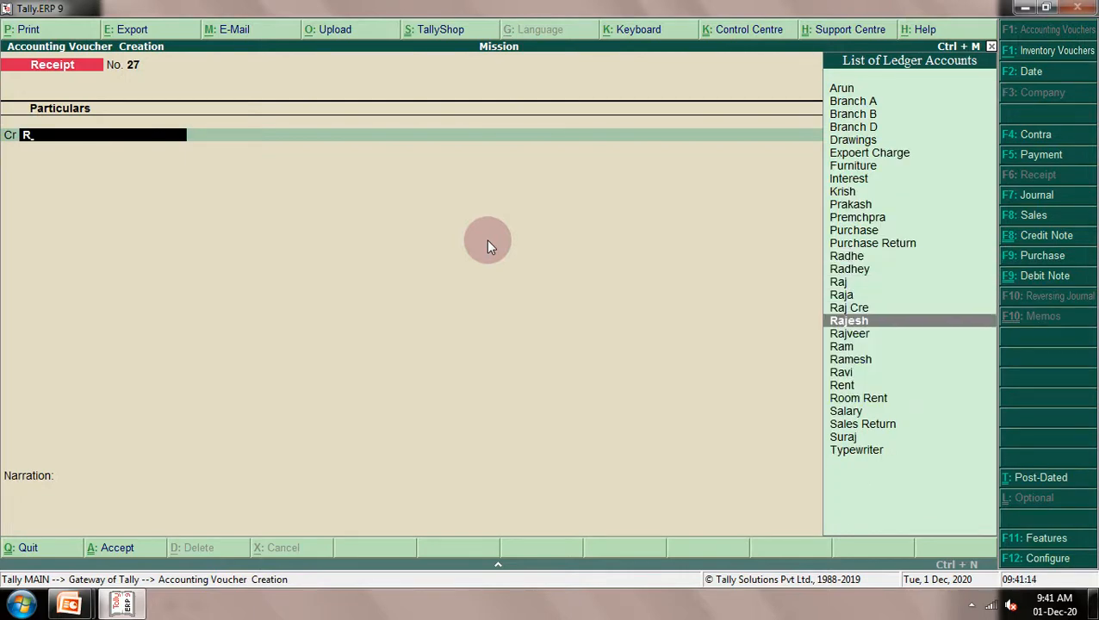
key("Return")
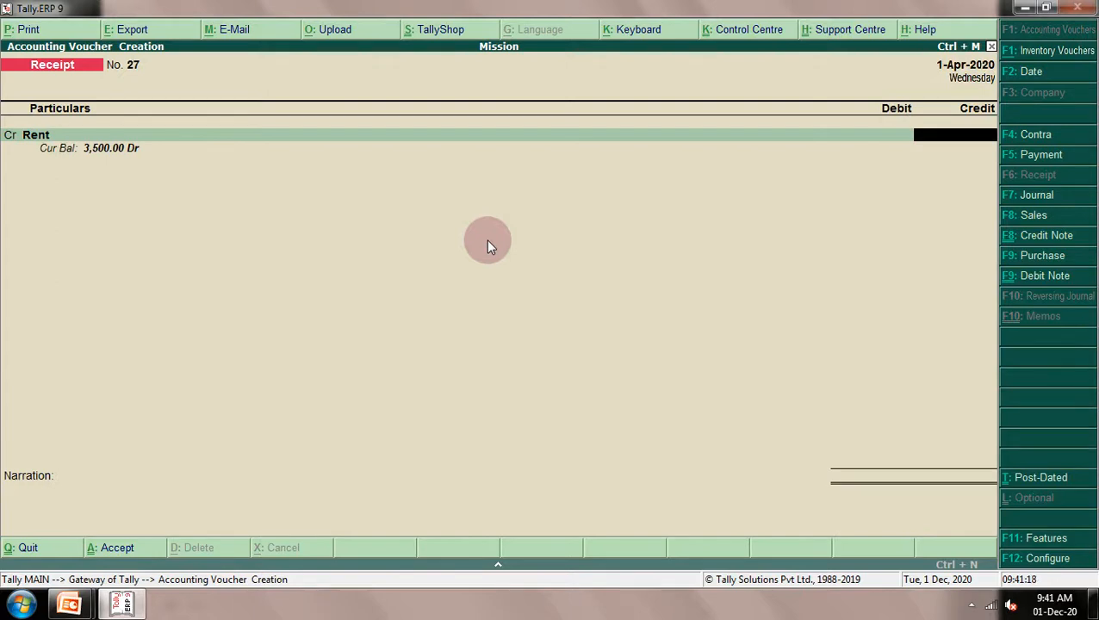
type("2500")
key("Return")
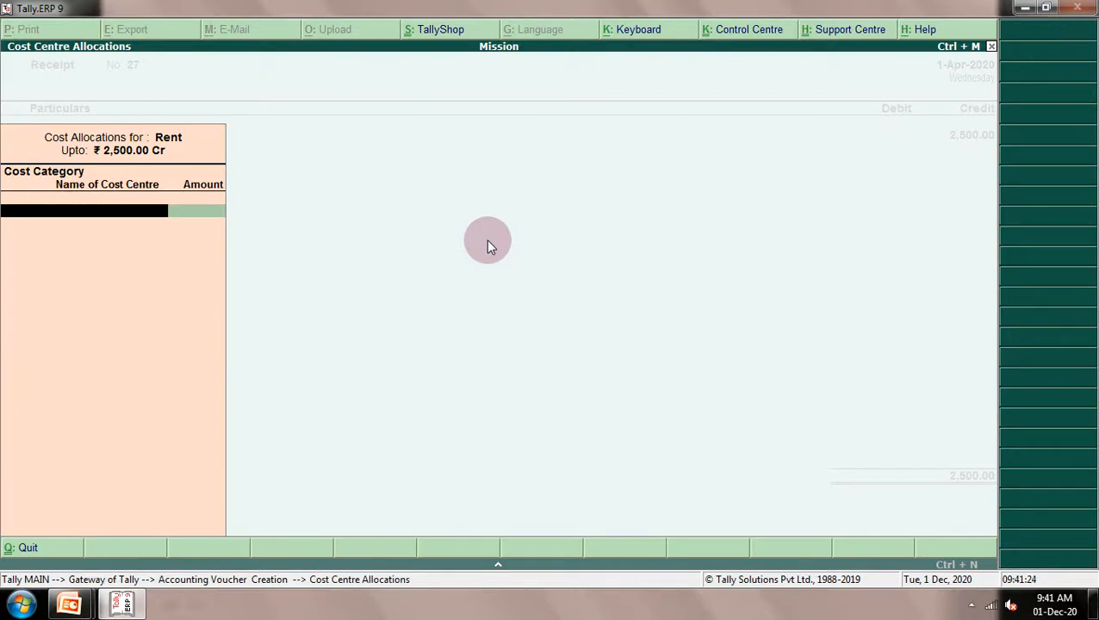
Choose the Pen category for the Rent allocation and assign 1,000 to the Cello cost centre
type("Pe")
key("Return")
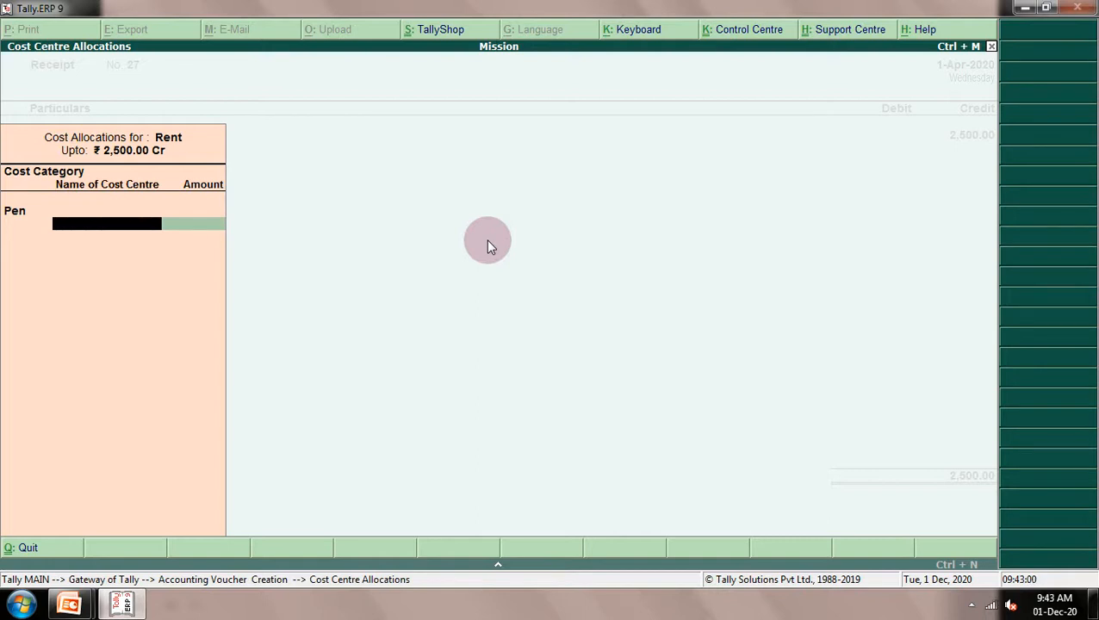
type("C")
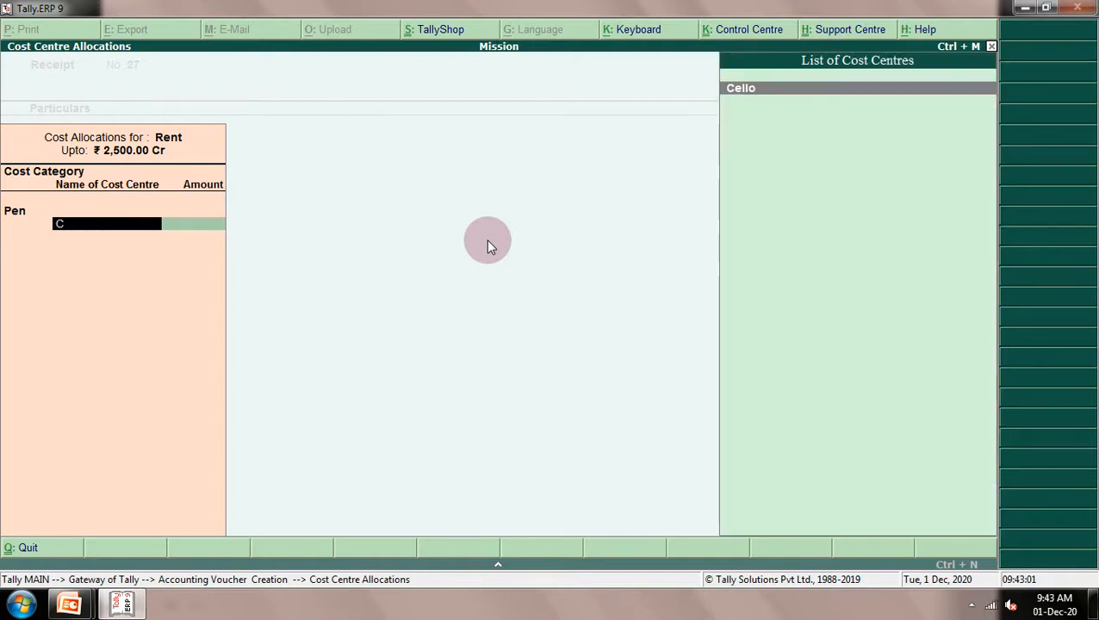
key("Return")
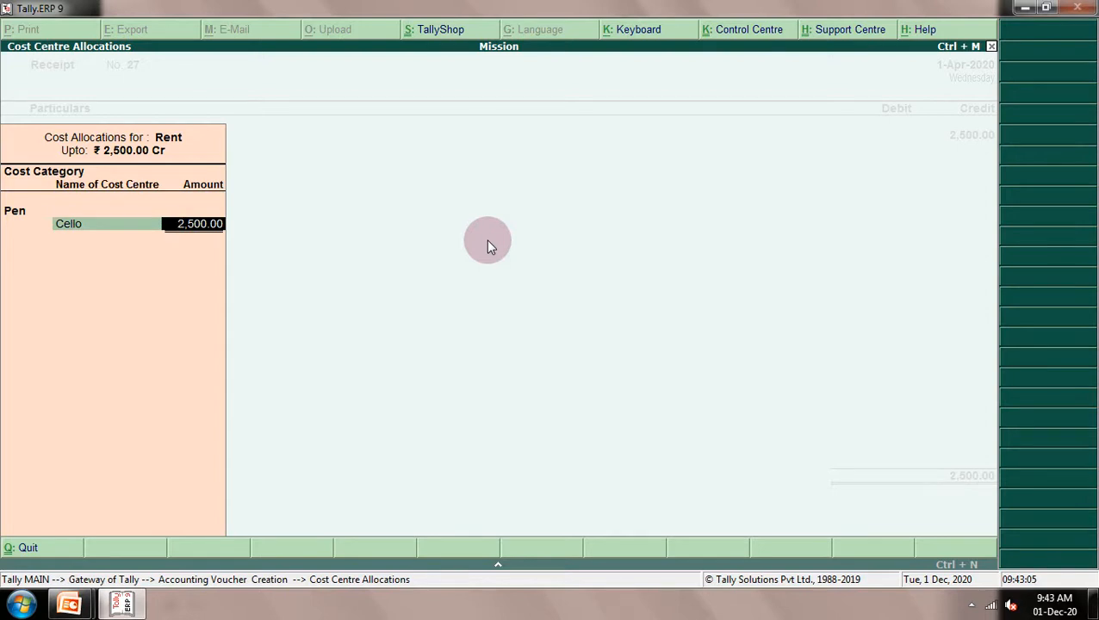
type("1,00")
type("0")
key("Return")
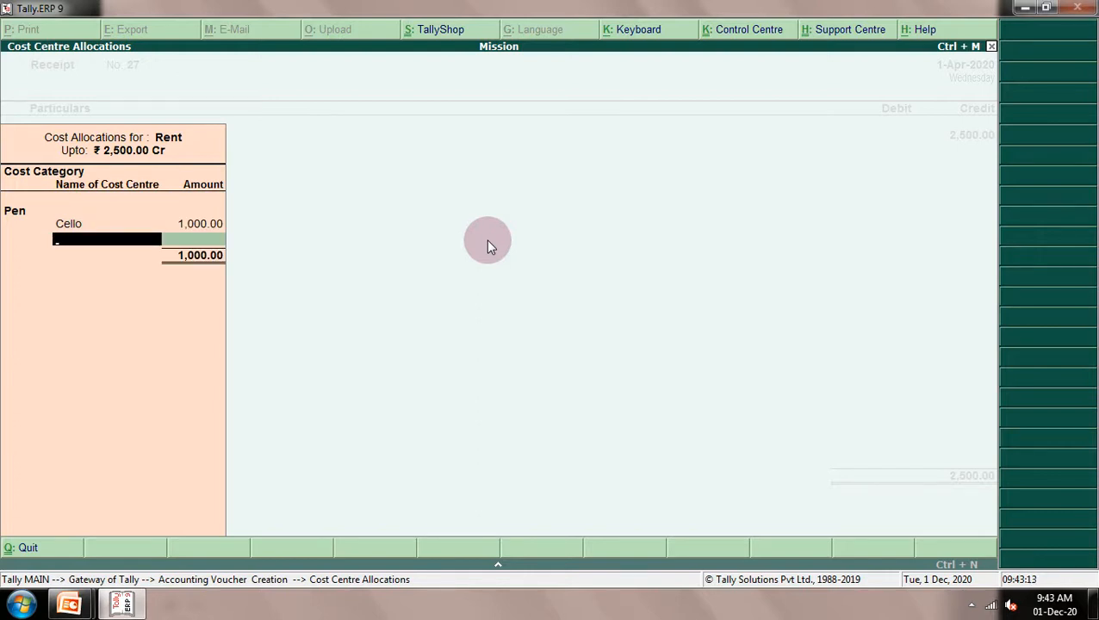
Allocate 750 of the Rent amount to Montex and 750 to Todays, completing the cost allocation
type("M")
key("Return")
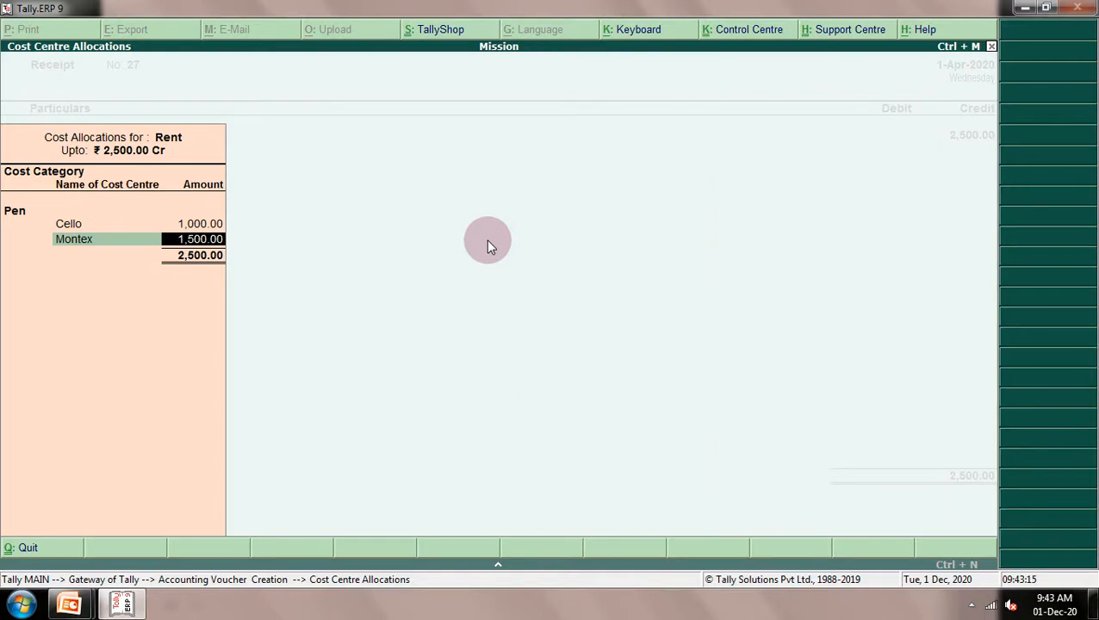
type("750")
key("Return")
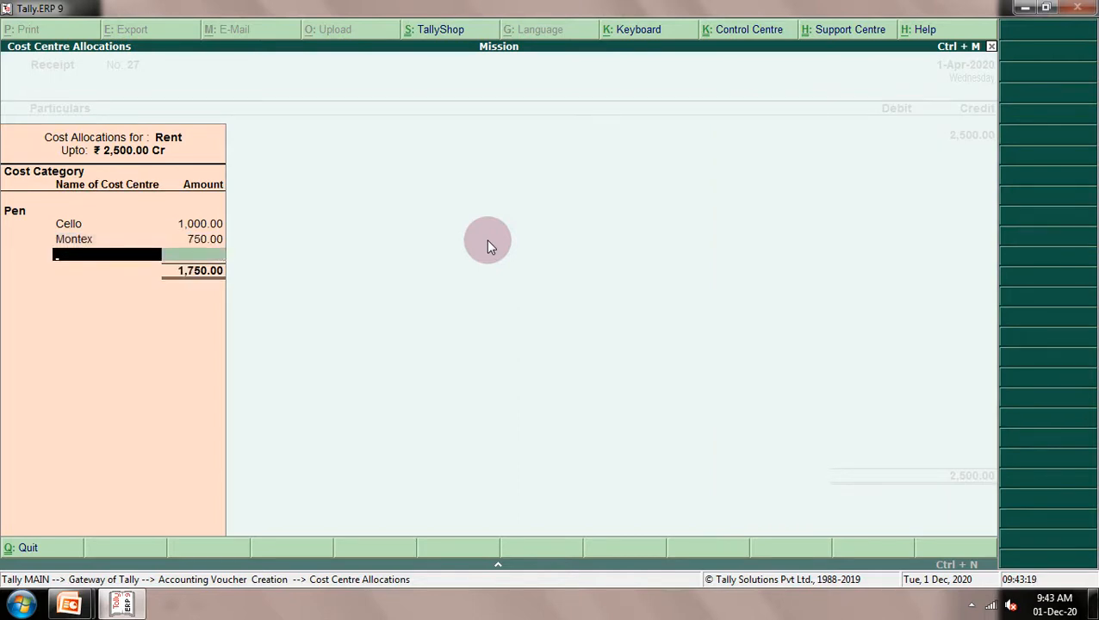
type("T")
key("Return")
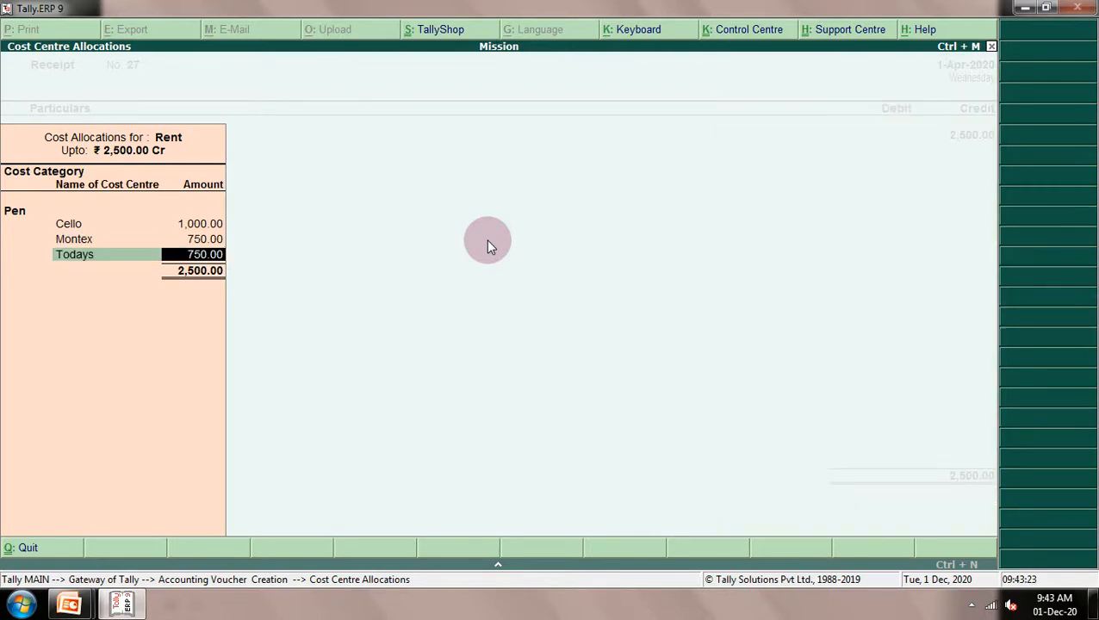
key("Return")
key("Return")
key("Return")
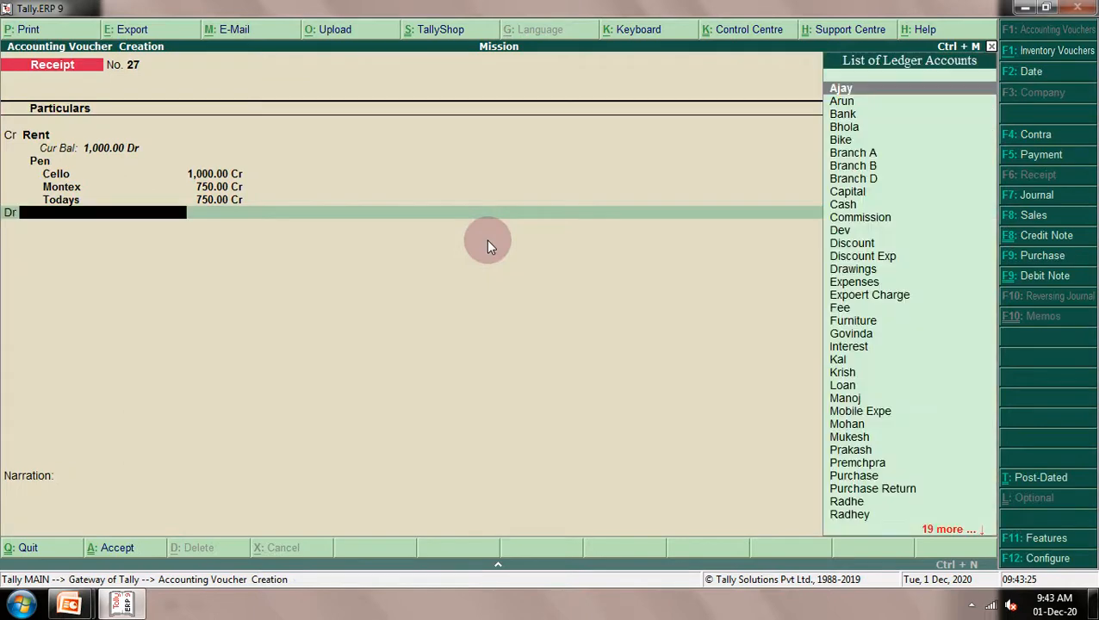
Debit Cash with 2,500 and accept the rent receipt voucher without a narration
key("Down")
key("Down")
key("Down")
key("Down")
key("Down")
key("Down")
key("Down")
key("Down")
key("Down")
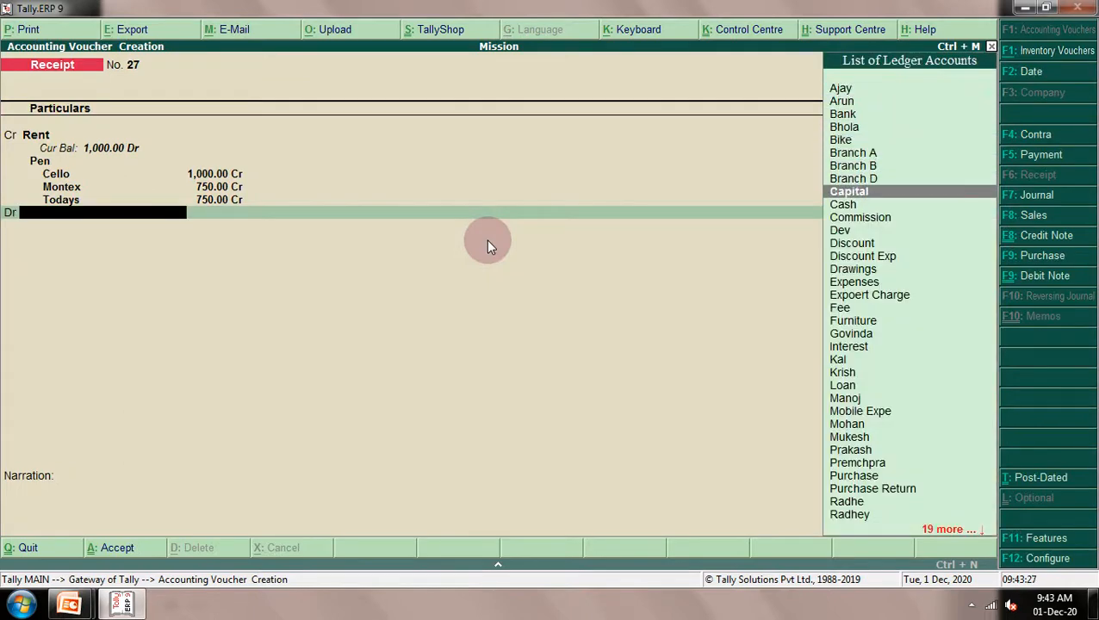
key("Return")
key("Return")
key("Return")
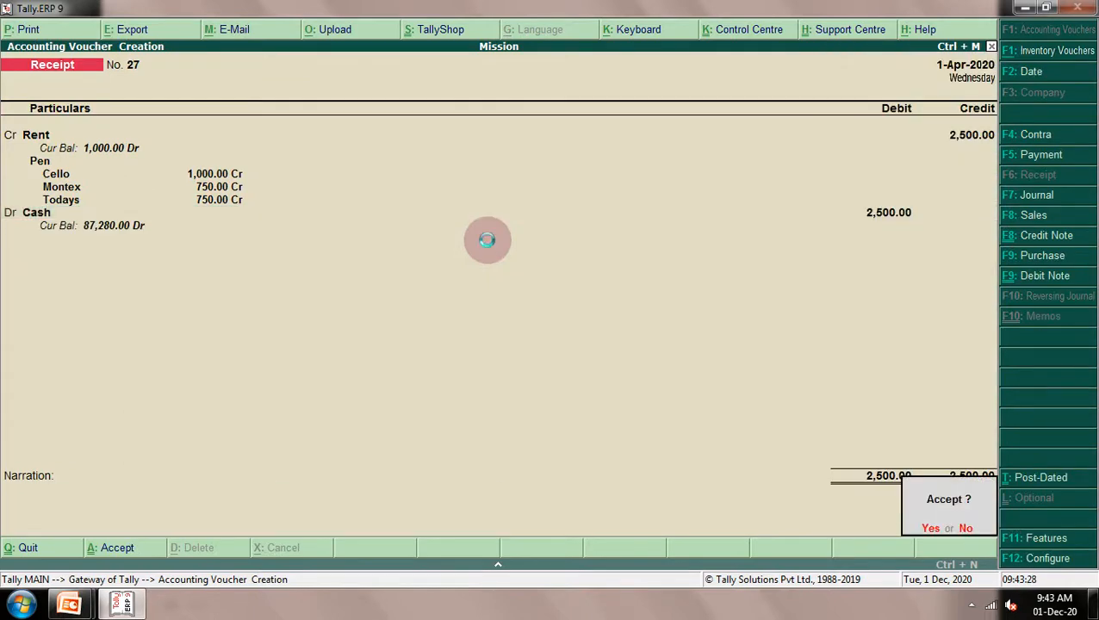
key("Return")
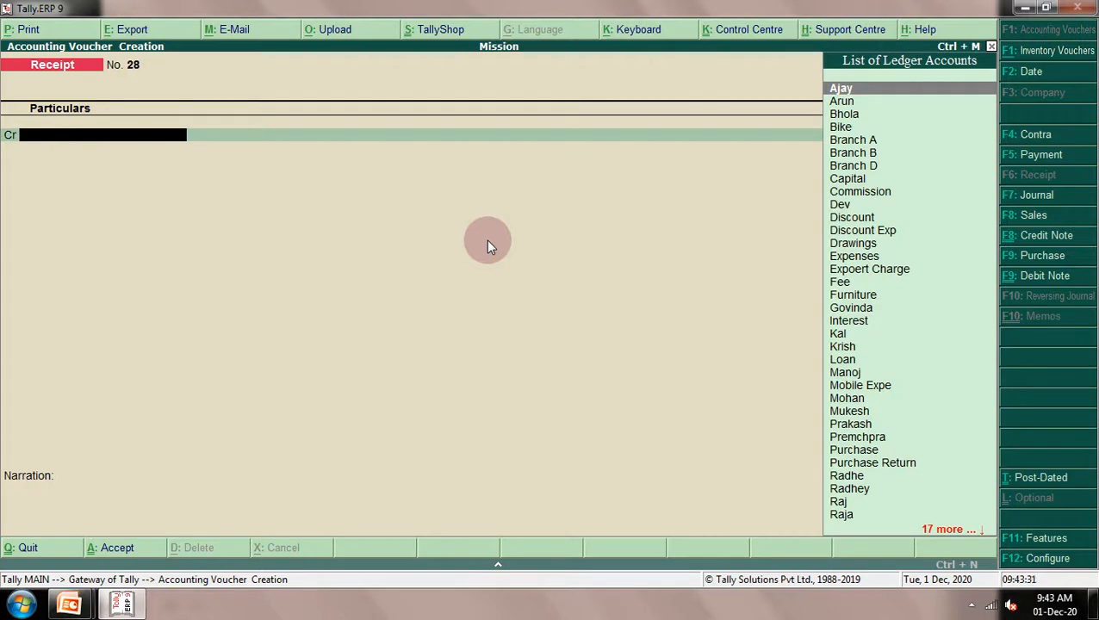
Switch to a new Payment voucher and debit the Purchase ledger with 10,000
type("P")
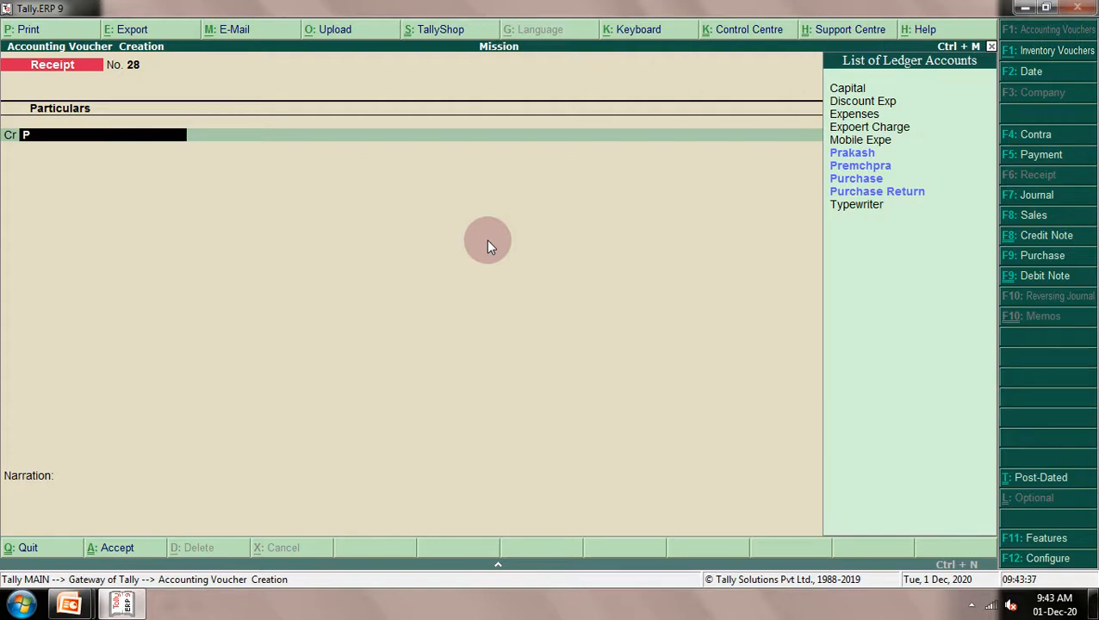
key("F5")
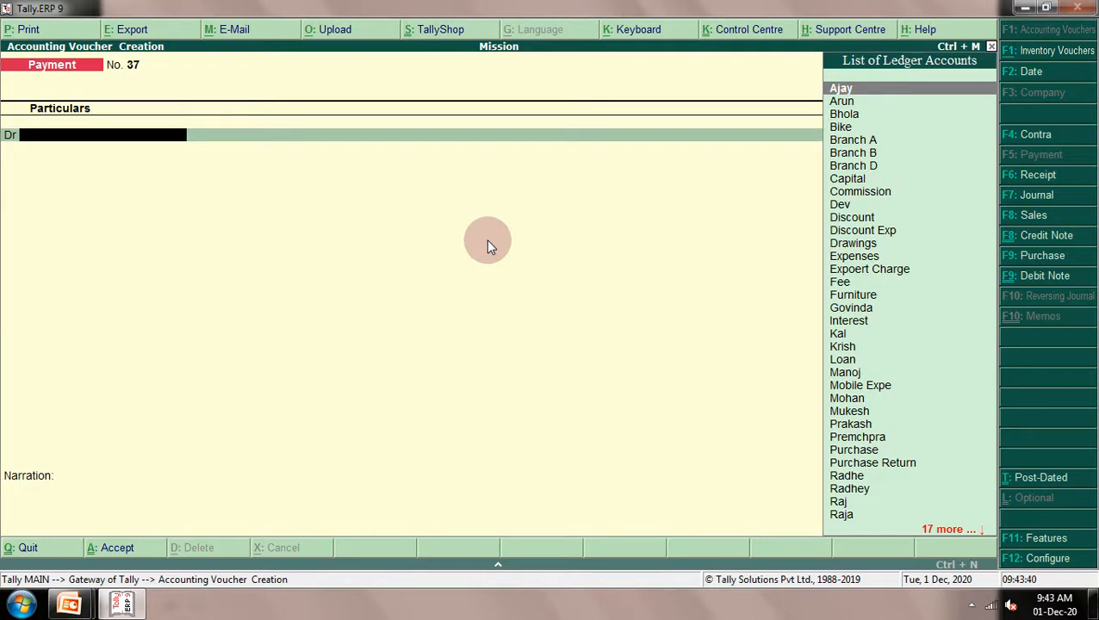
type("Pu")
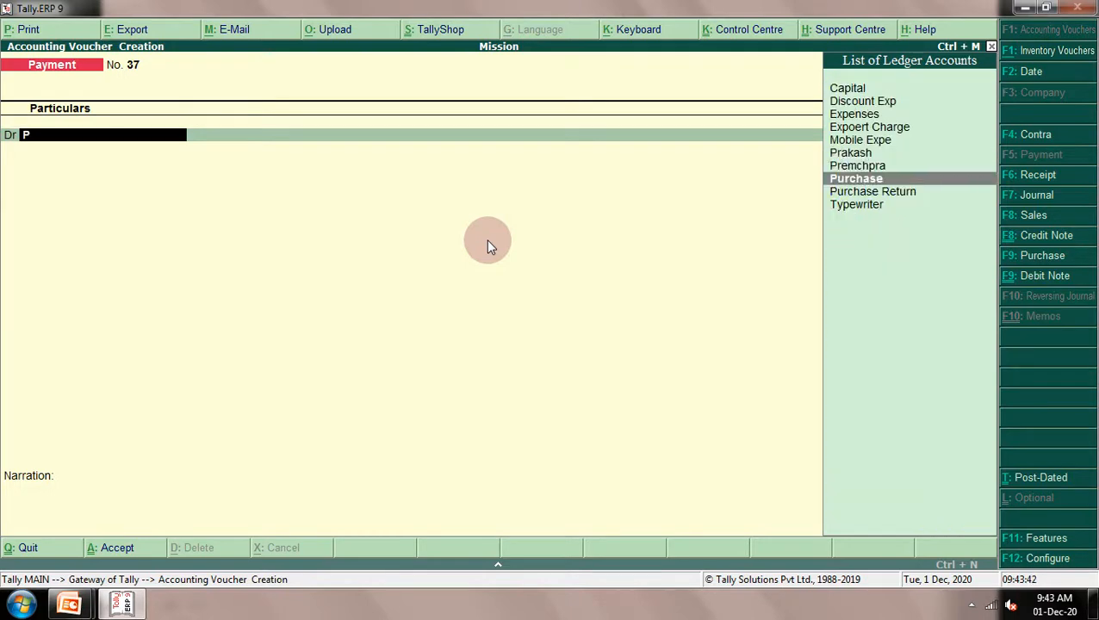
key("Return")
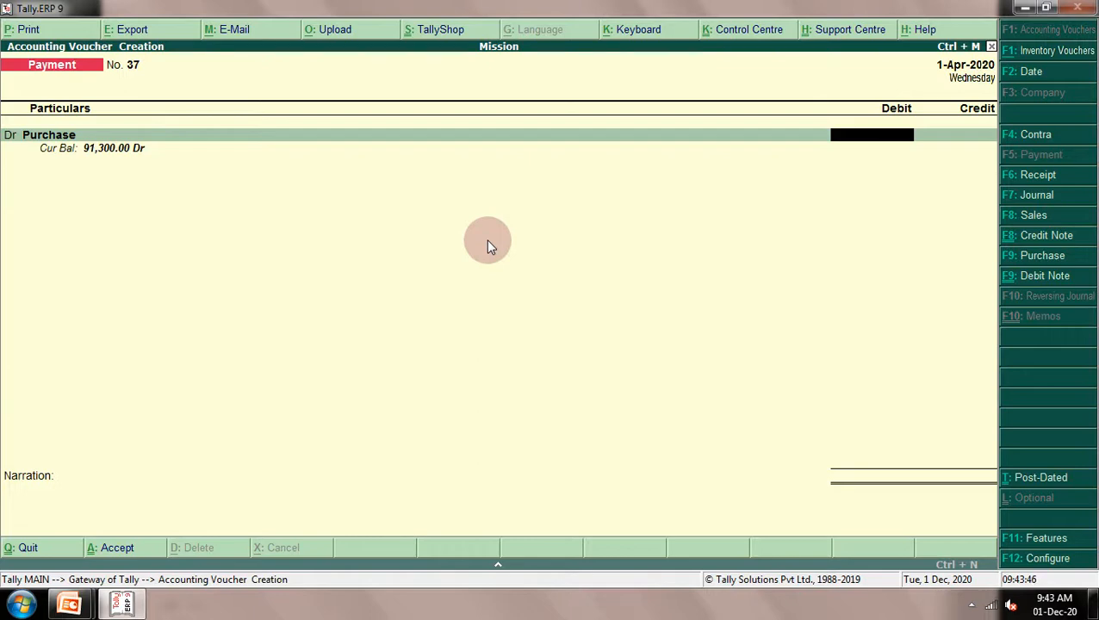
type("10000")
key("Return")
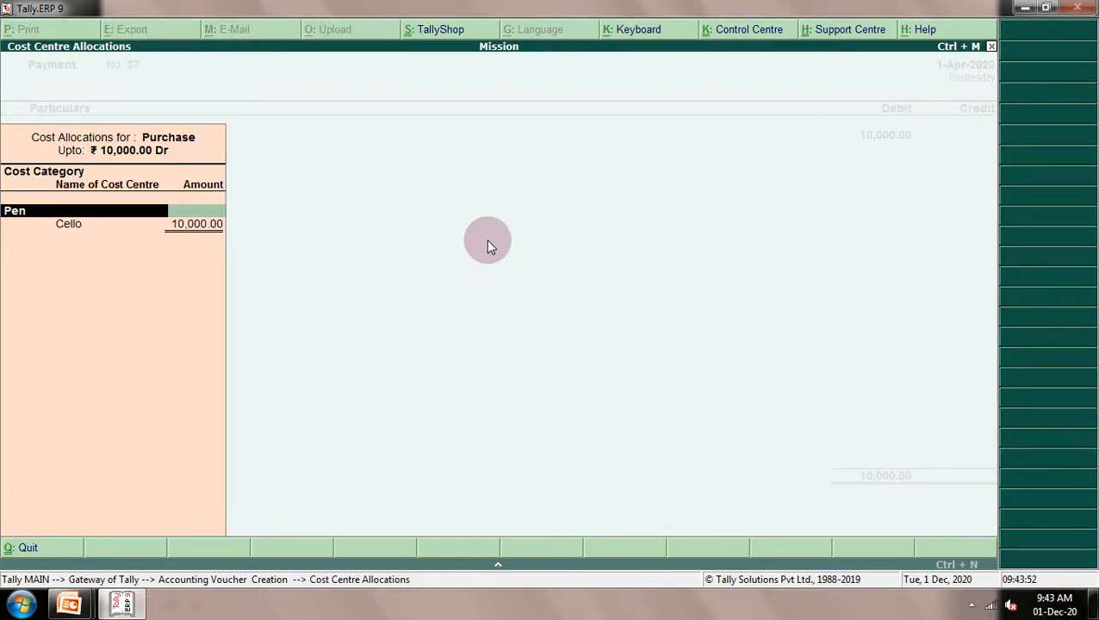
Choose the Copy category for the Purchase allocation and assign 5,500 to the Modi cost centre
type("C")
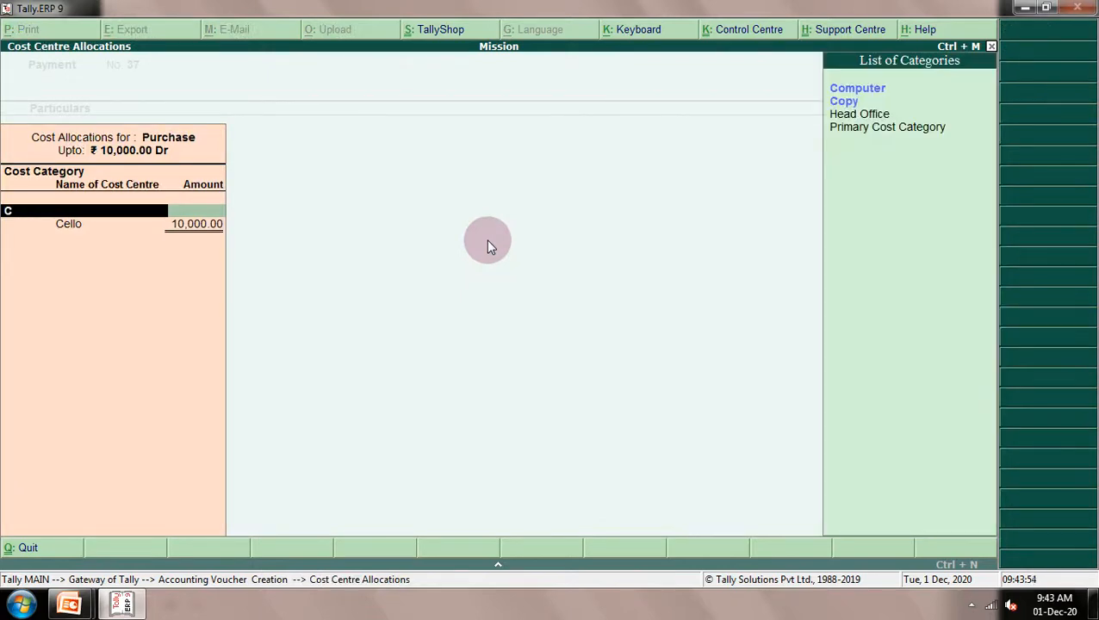
key("Down")
key("Return")
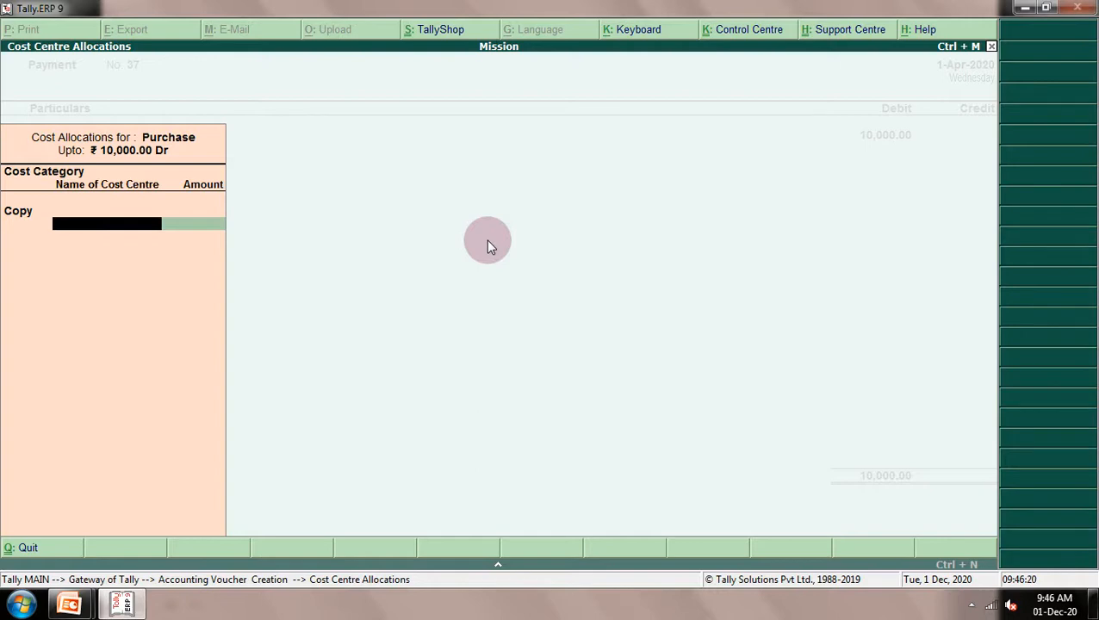
type("M")
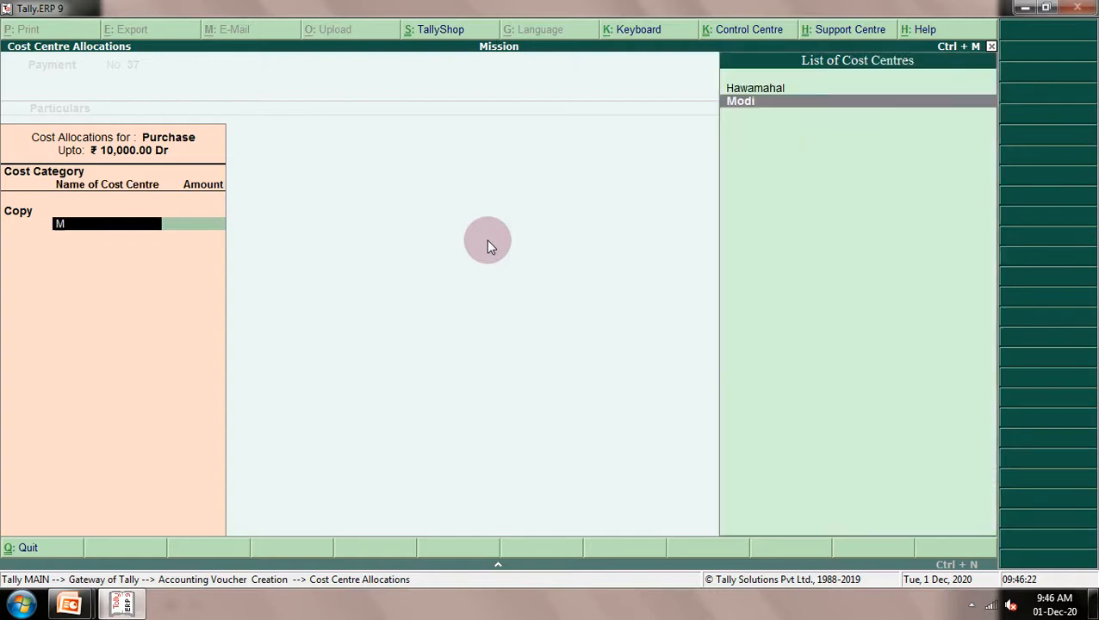
key("Return")
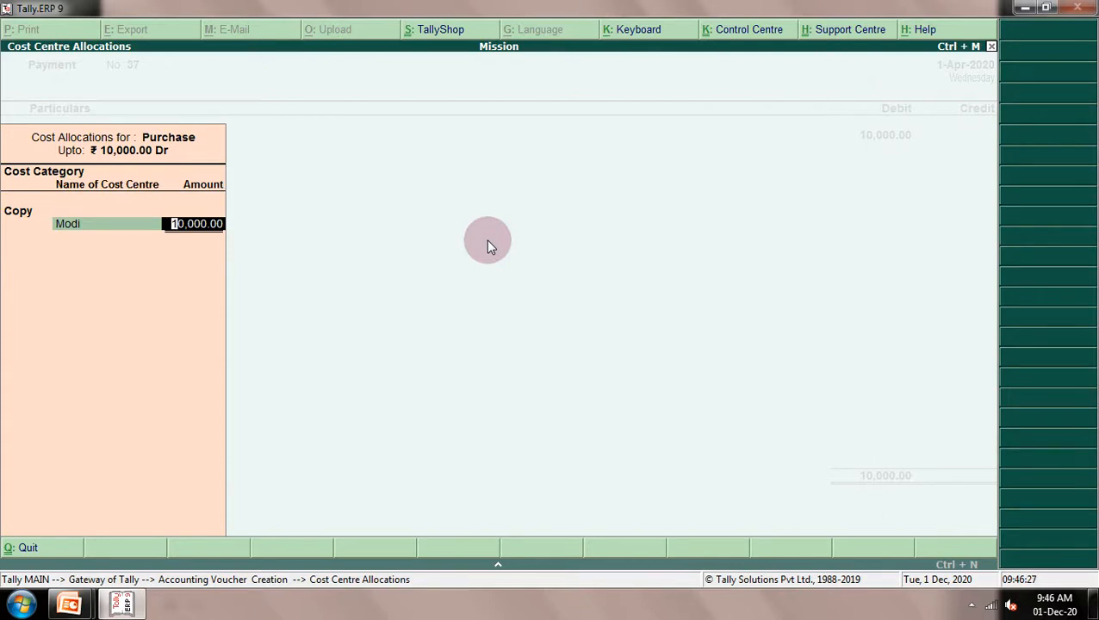
type("5500")
key("Return")
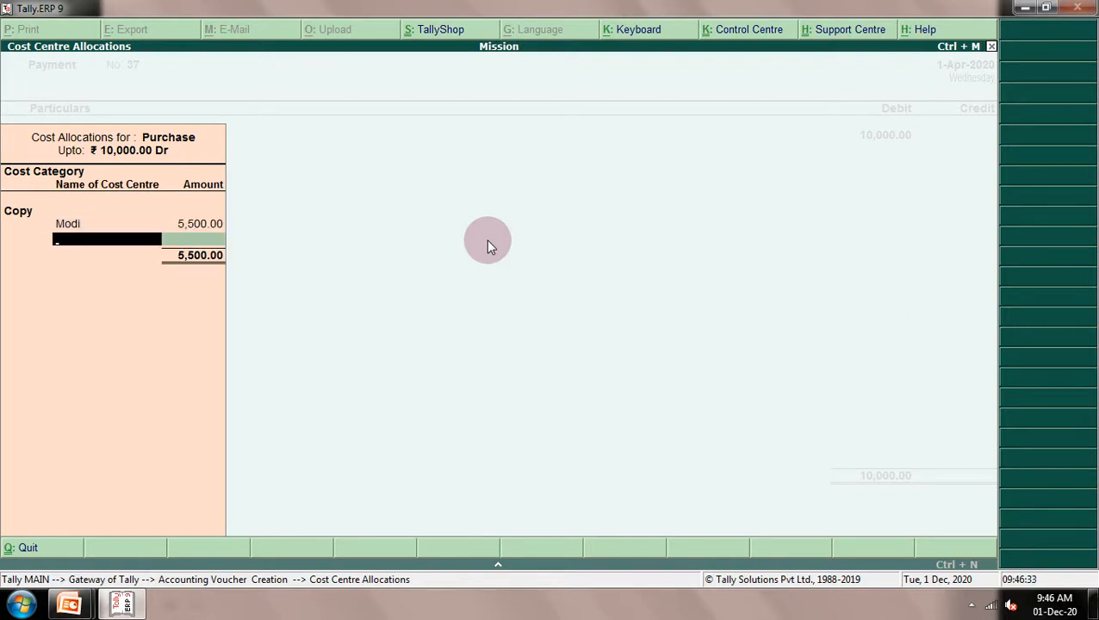
Allocate the remaining 4,500 of the Purchase amount to Hawamahal and complete the cost allocation
type("H")
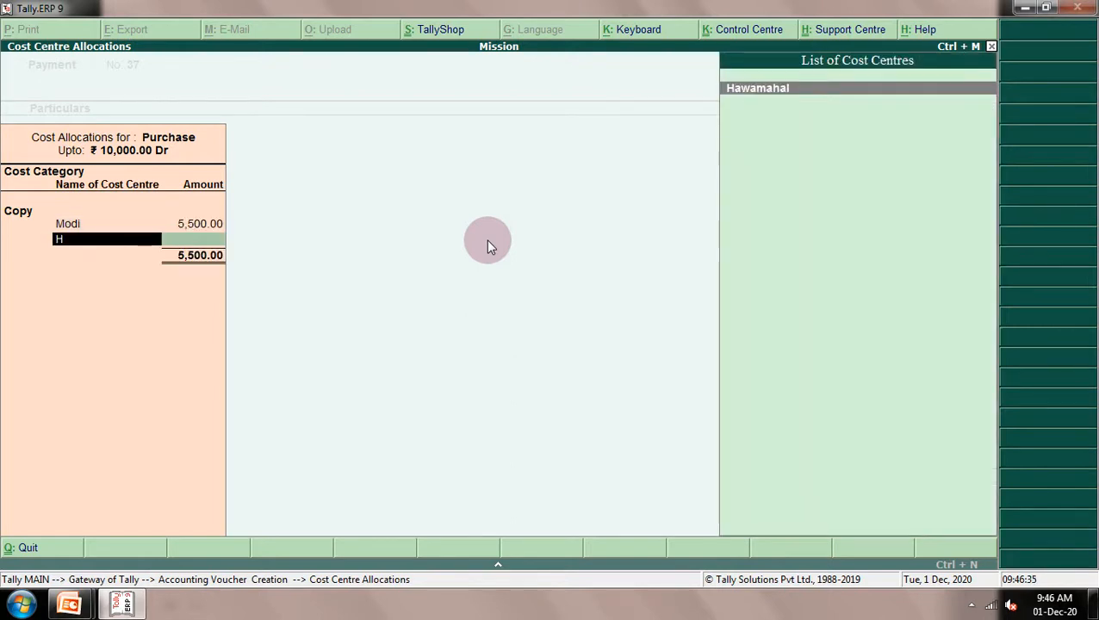
key("Return")
key("Return")
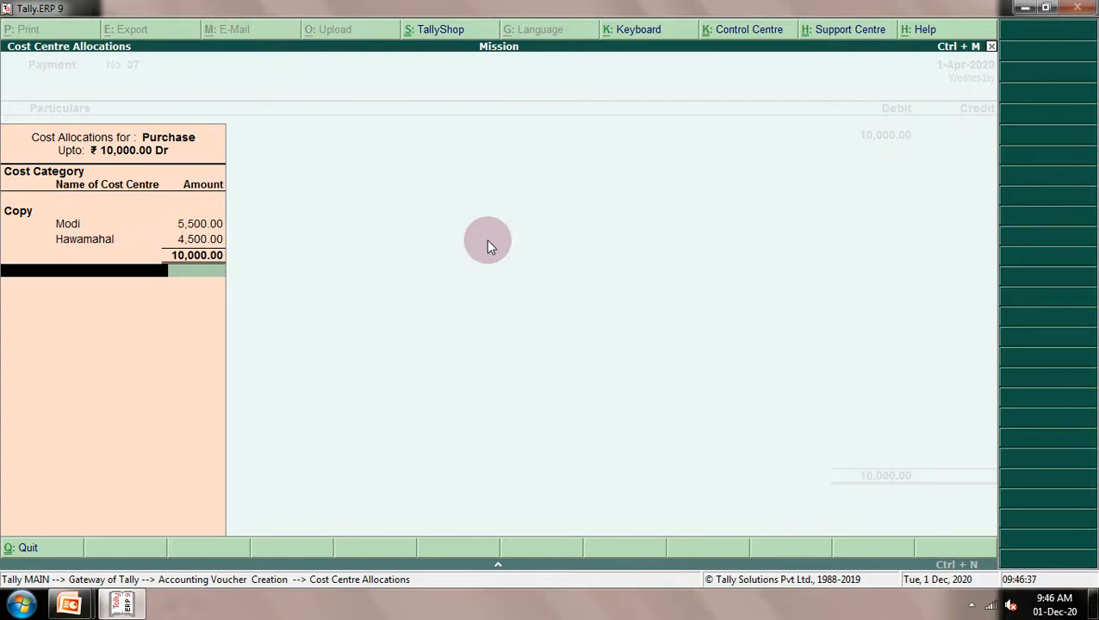
key("BackSpace")
key("Return")
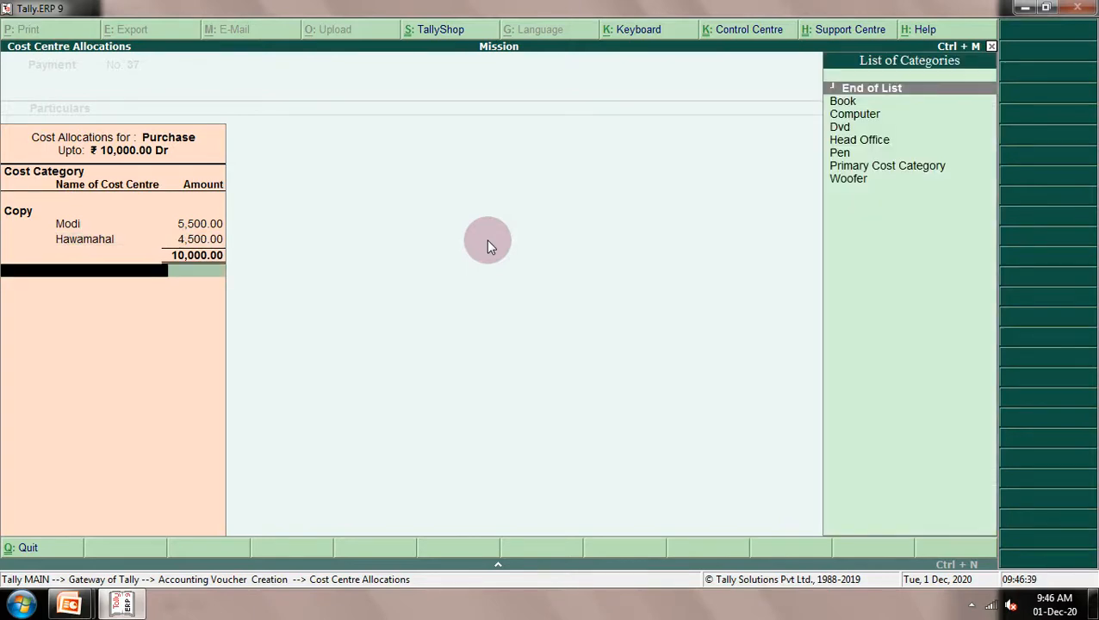
key("Return")
key("Return")
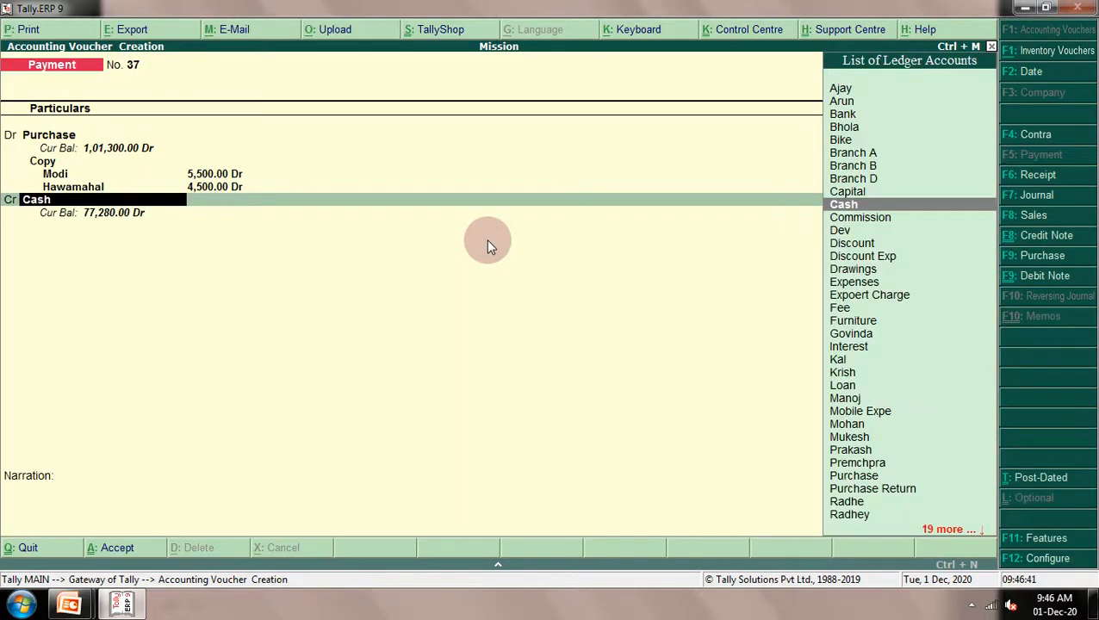
Credit Cash with 10,000 and accept the purchase payment voucher without a narration
key("Return")
key("Return")
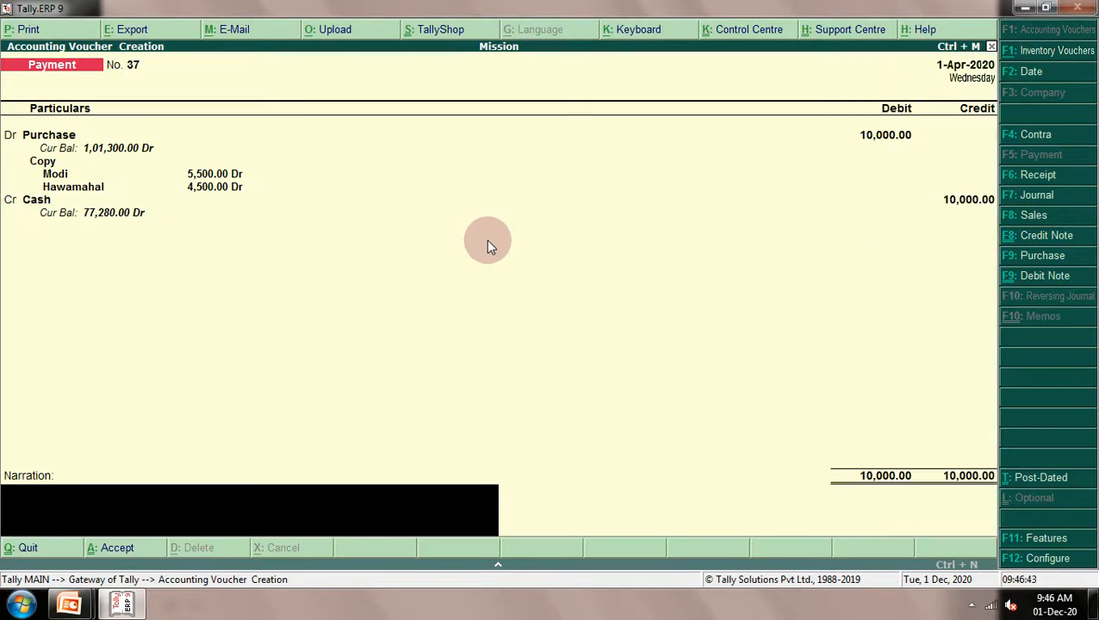
key("Return")
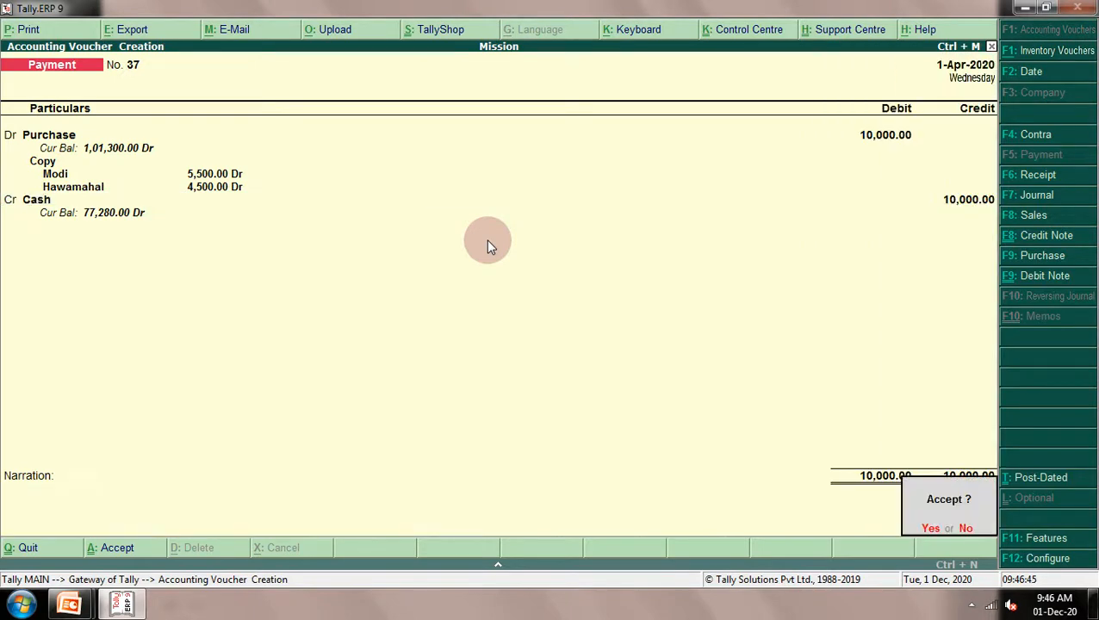
key("Return")
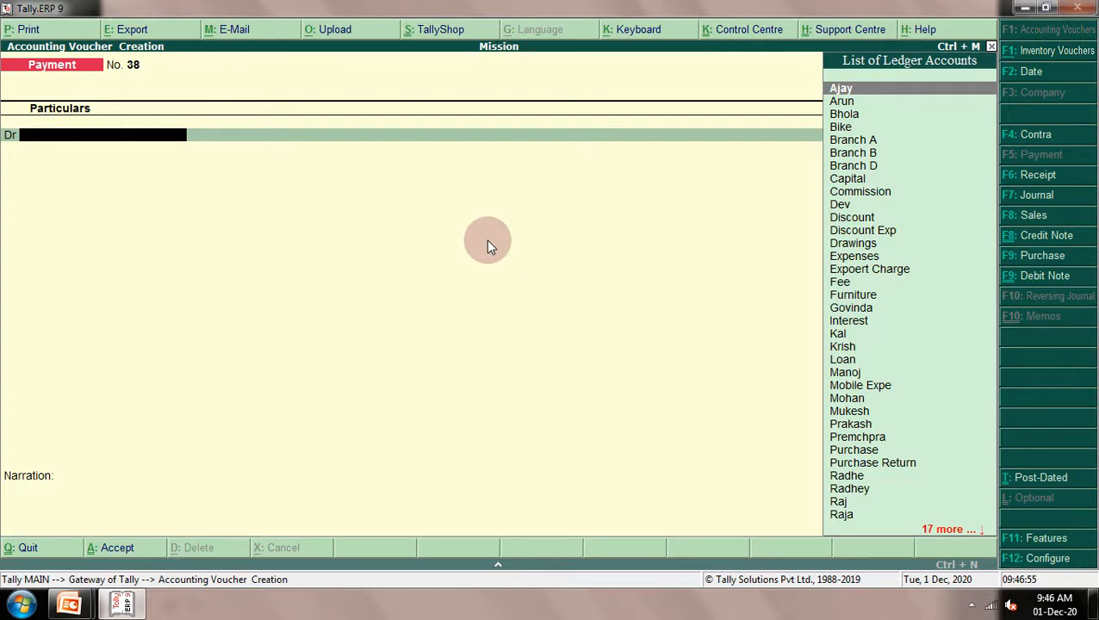
Switch to a new Receipt voucher and credit the Sales ledger with 20,000
key("F6")
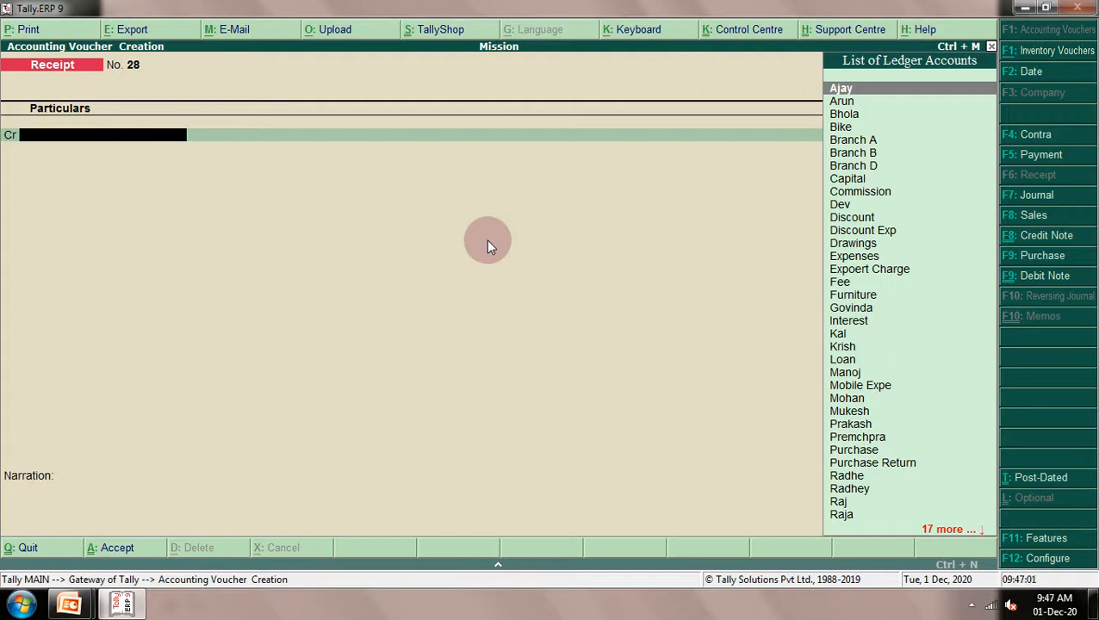
type("S")
key("Down")
key("Down")
key("Down")
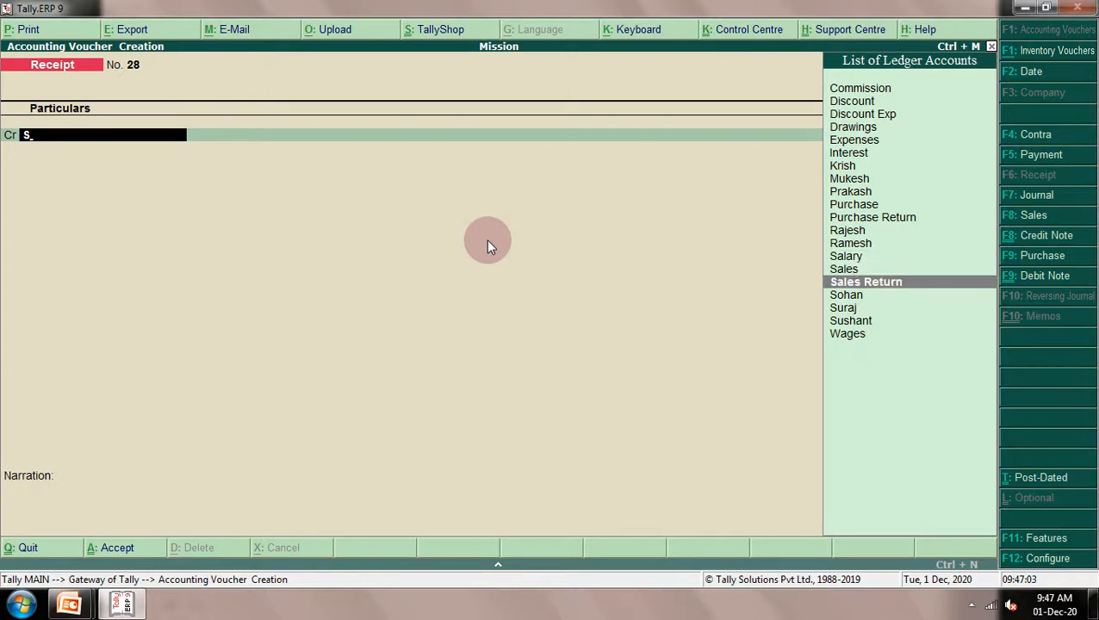
key("Up")
key("Return")
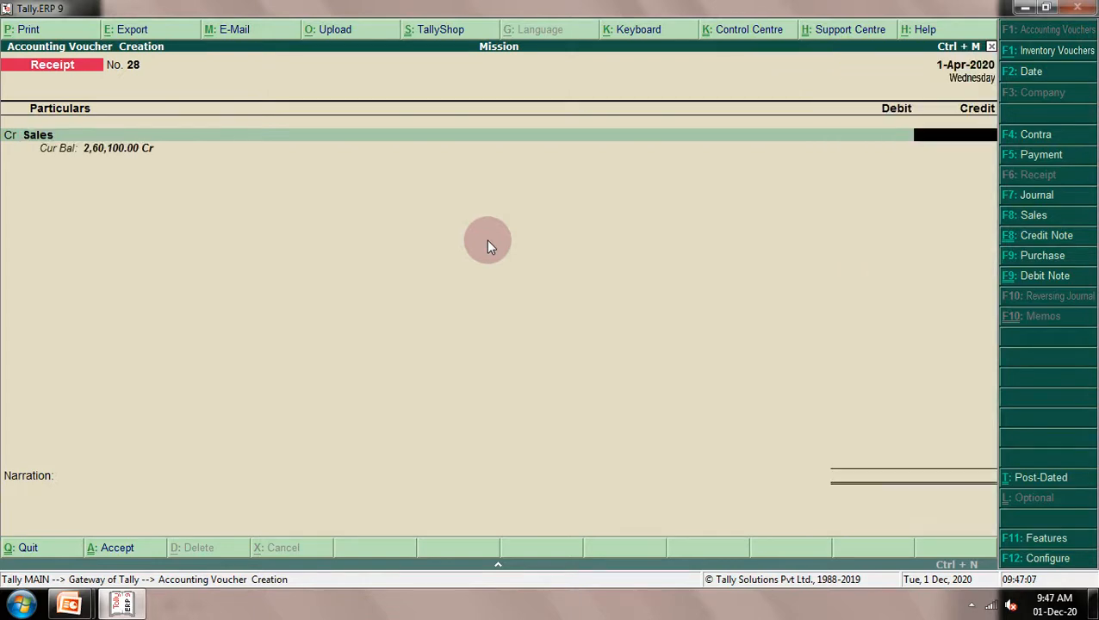
type("2")
type("0,00")
type("0000")
key("Return")
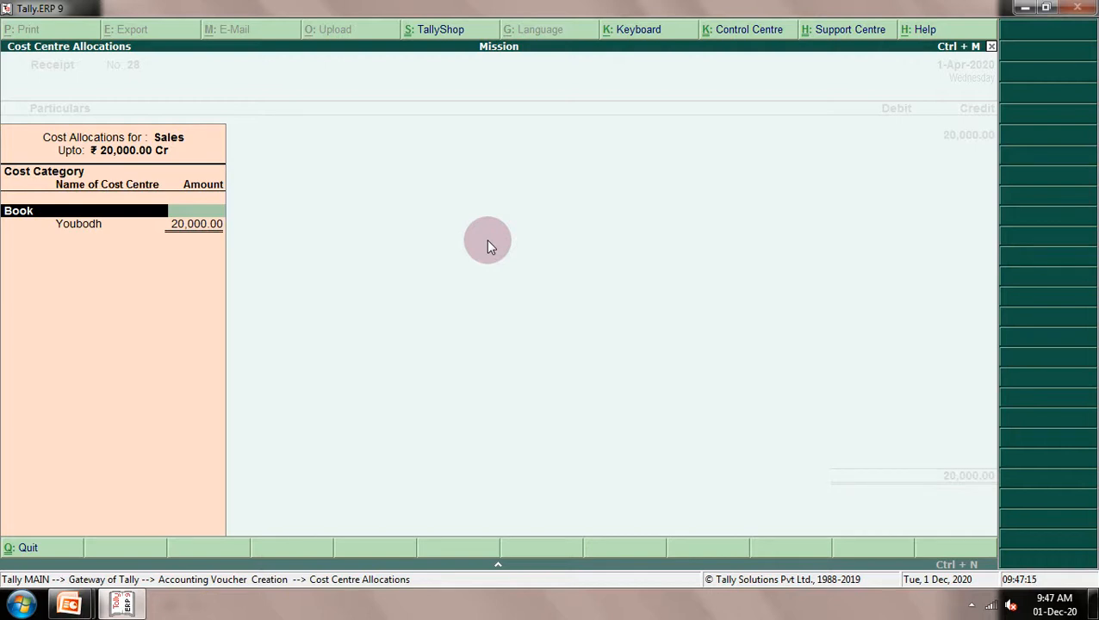
Choose the Pen category for the Sales allocation, calculate 20000*40%, and assign 8,000 to the Cello cost centre
type("P")
key("Return")
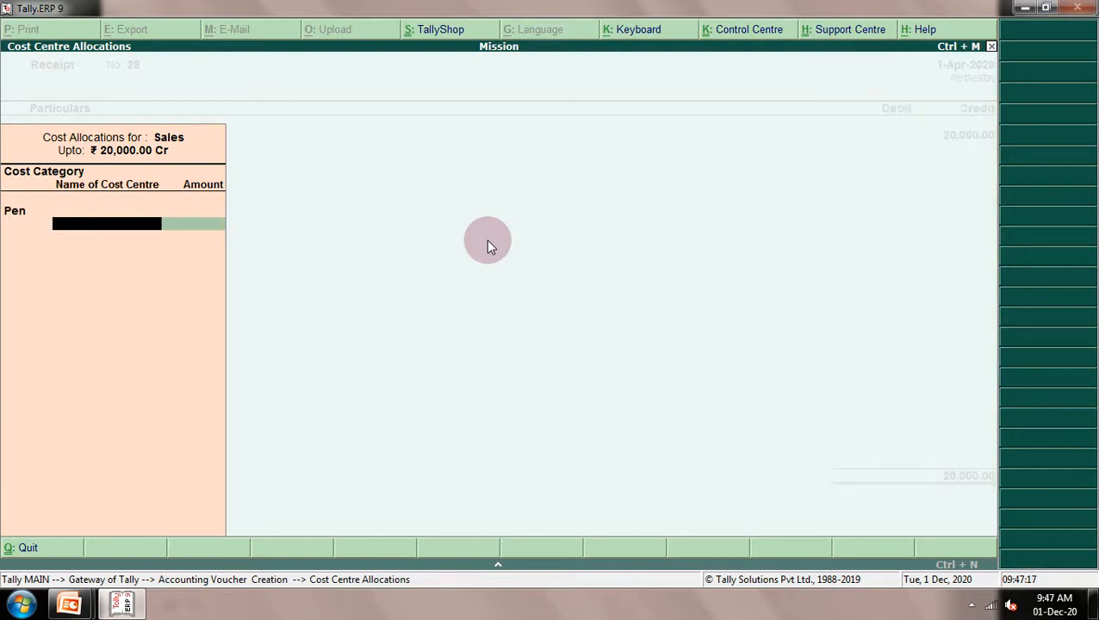
type("C")
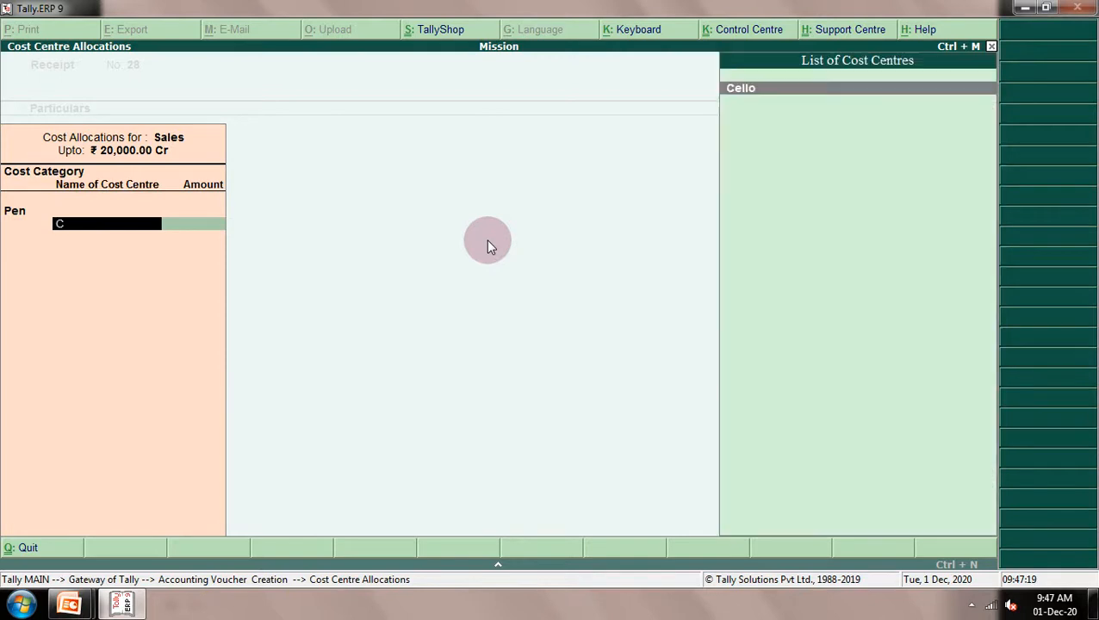
key("Return")
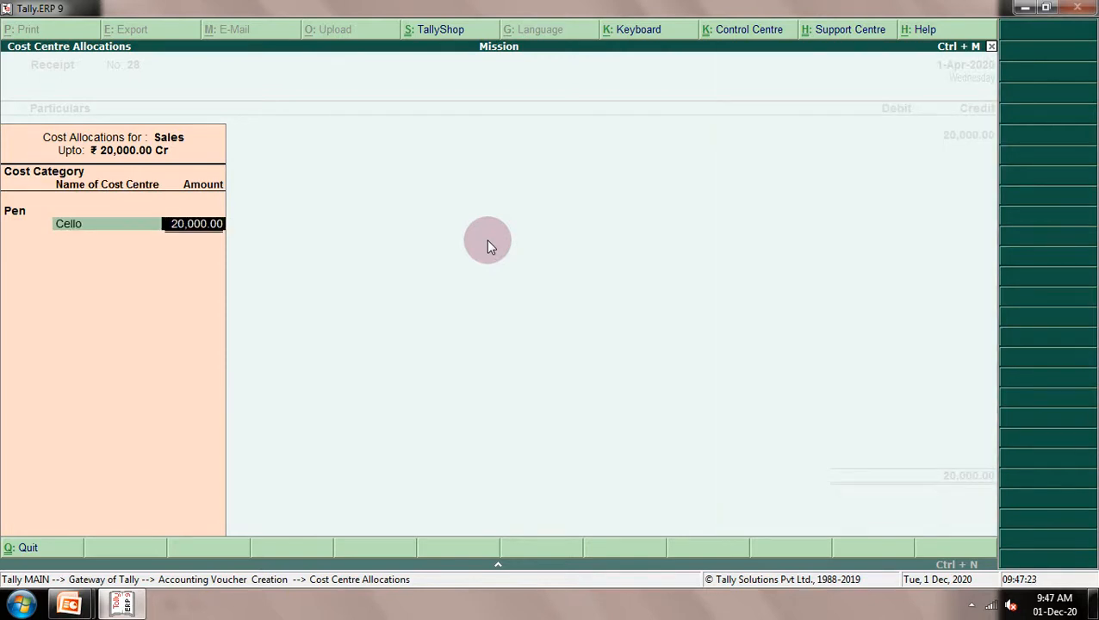
key("ctrl+n")
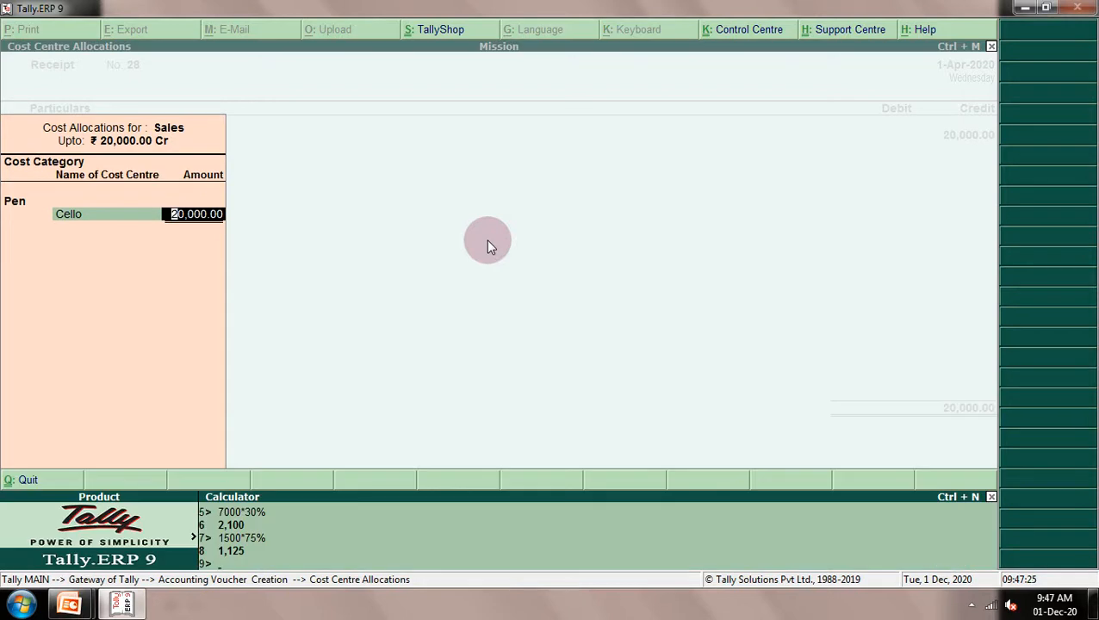
type("20000*40%")
key("Return")
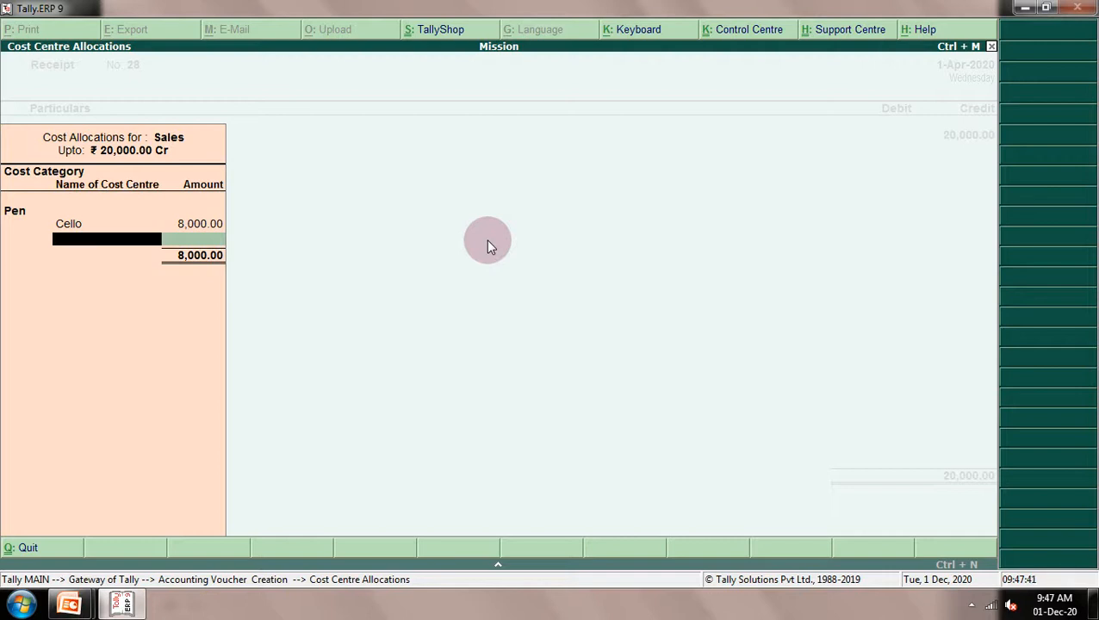
Allocate 6,000 of the Sales amount to Montex and 6,000 to Todays, completing the cost allocation
type("M")
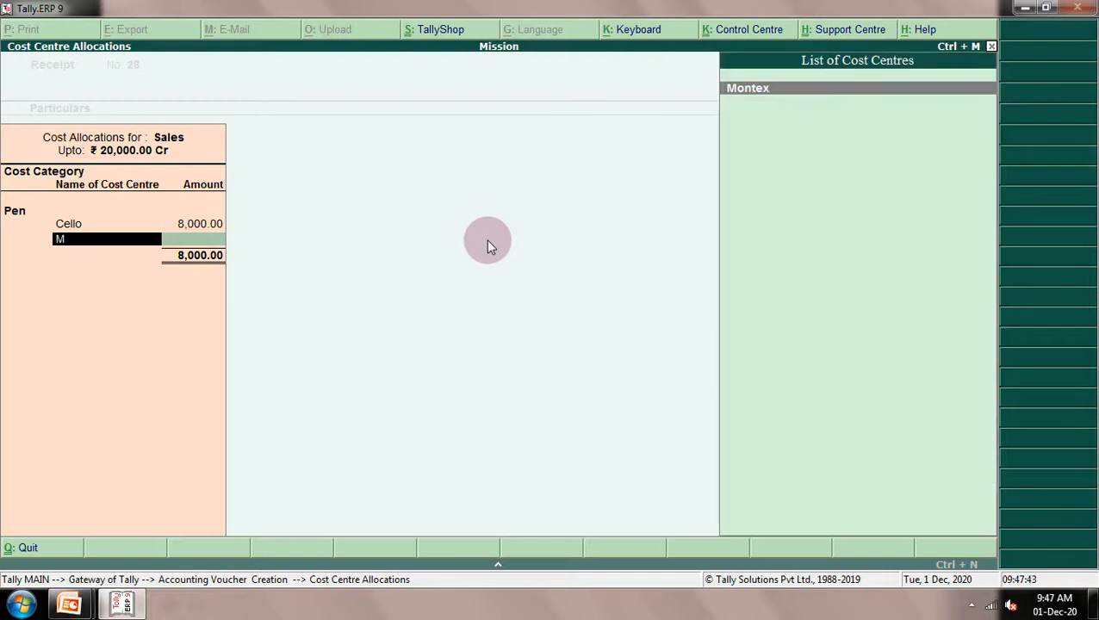
key("Return")
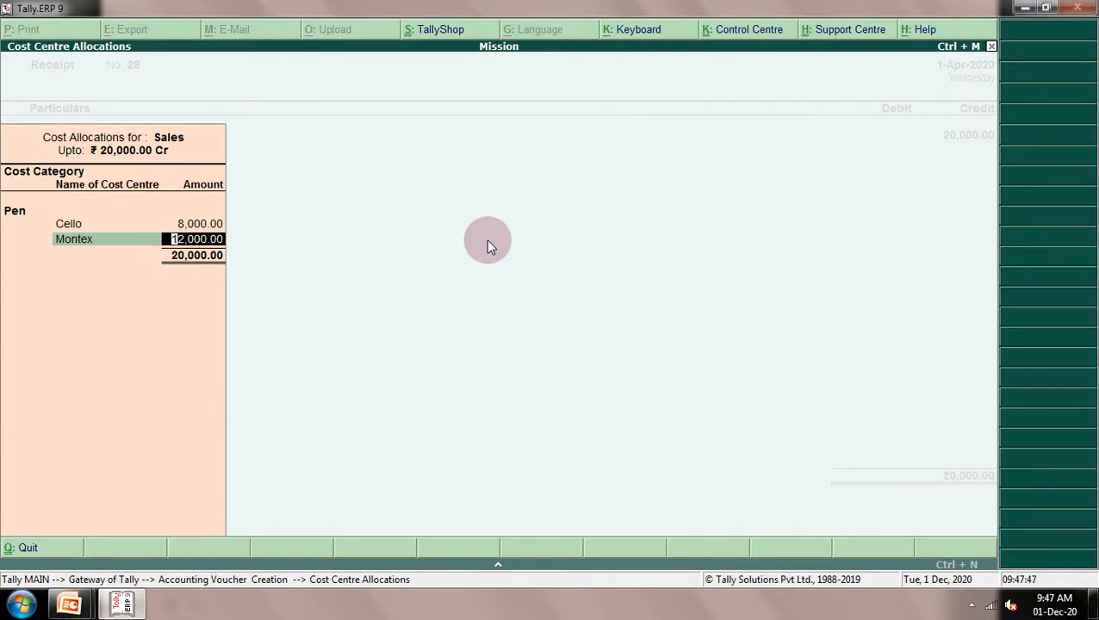
type("6000")
key("Return")
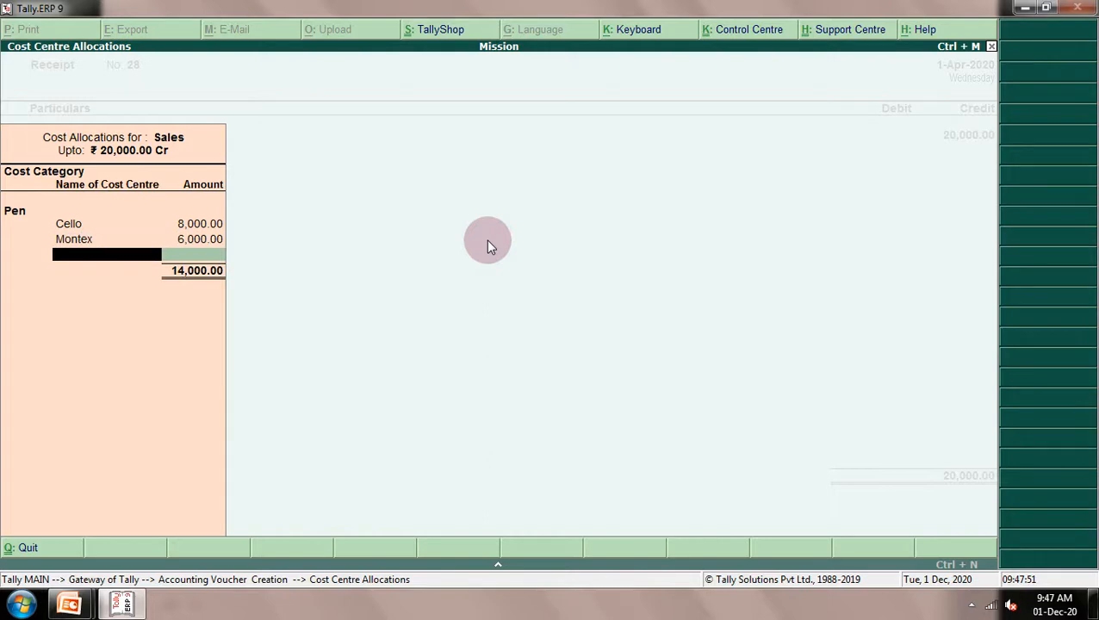
type("T")
key("Return")
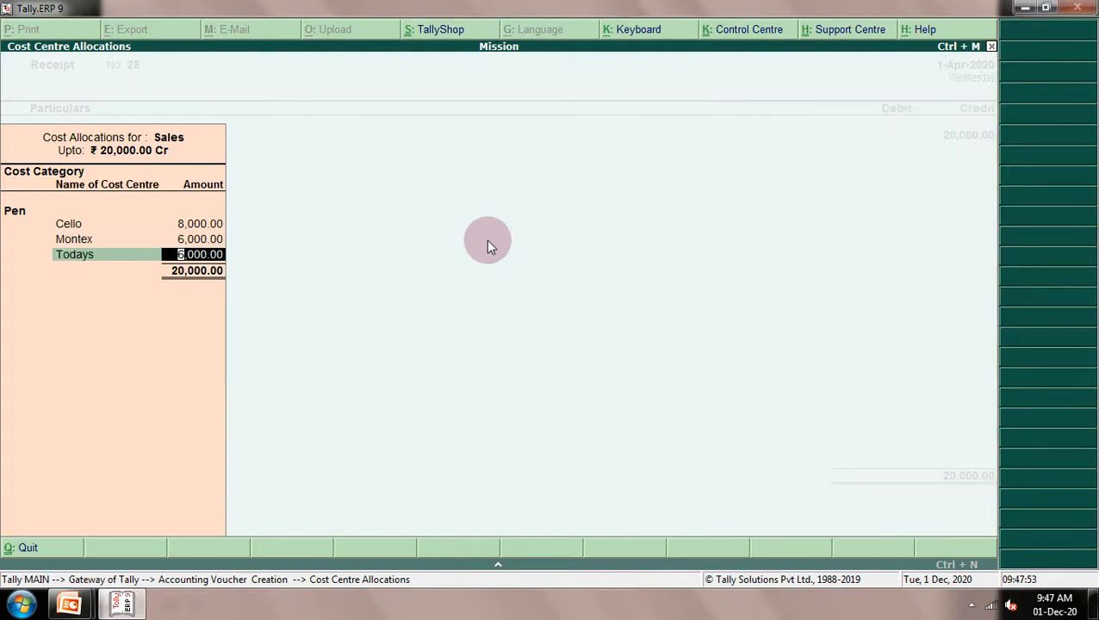
key("Return")
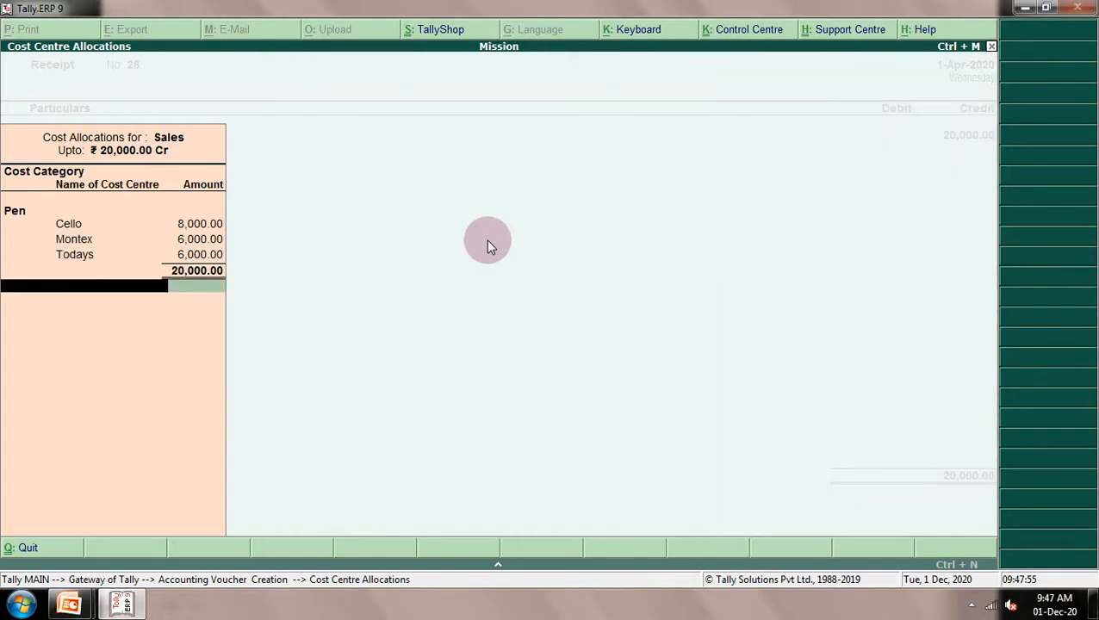
key("Return")
Debit Cash with 20,000 and accept the sales receipt voucher without a narration
key("Return")
key("Return")
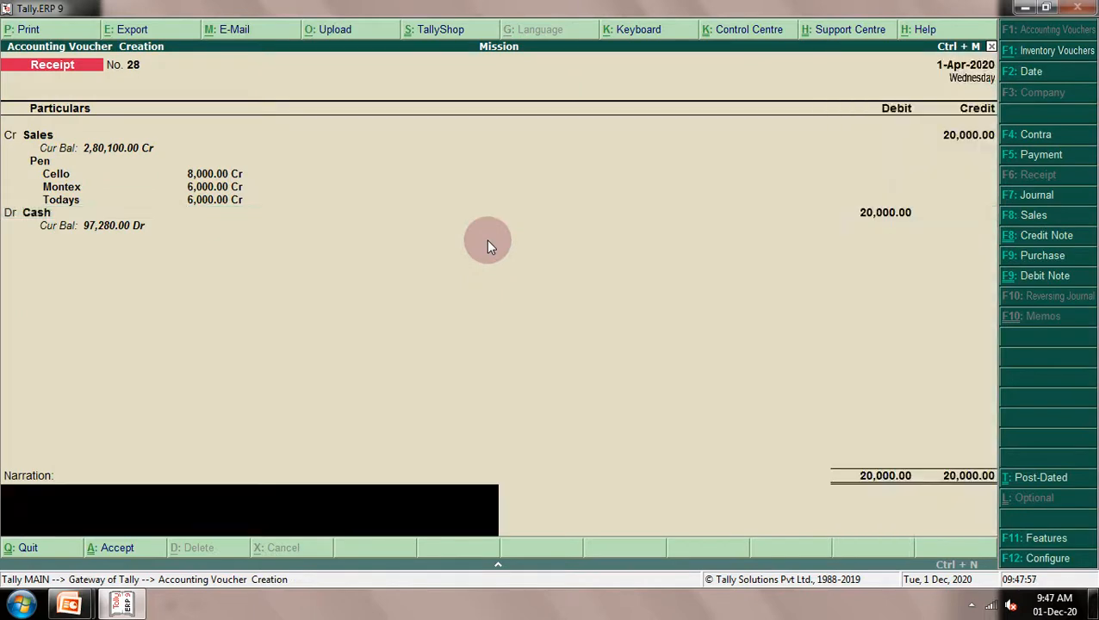
key("Return")
key("Return")
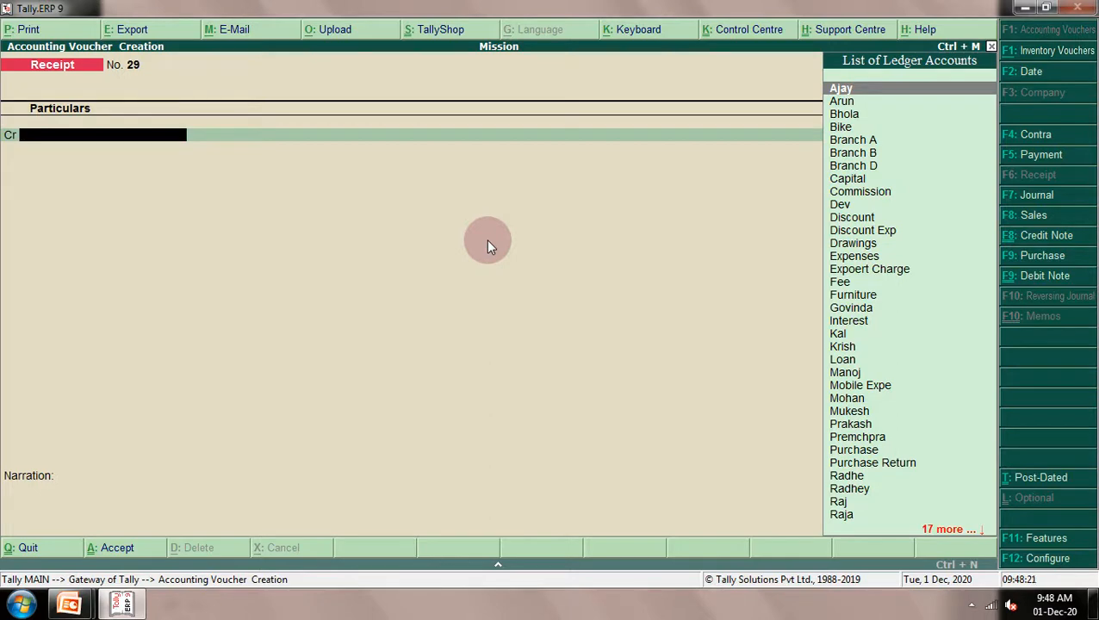
Credit the Sales ledger with 15,000 in the new Receipt voucher
type("S")
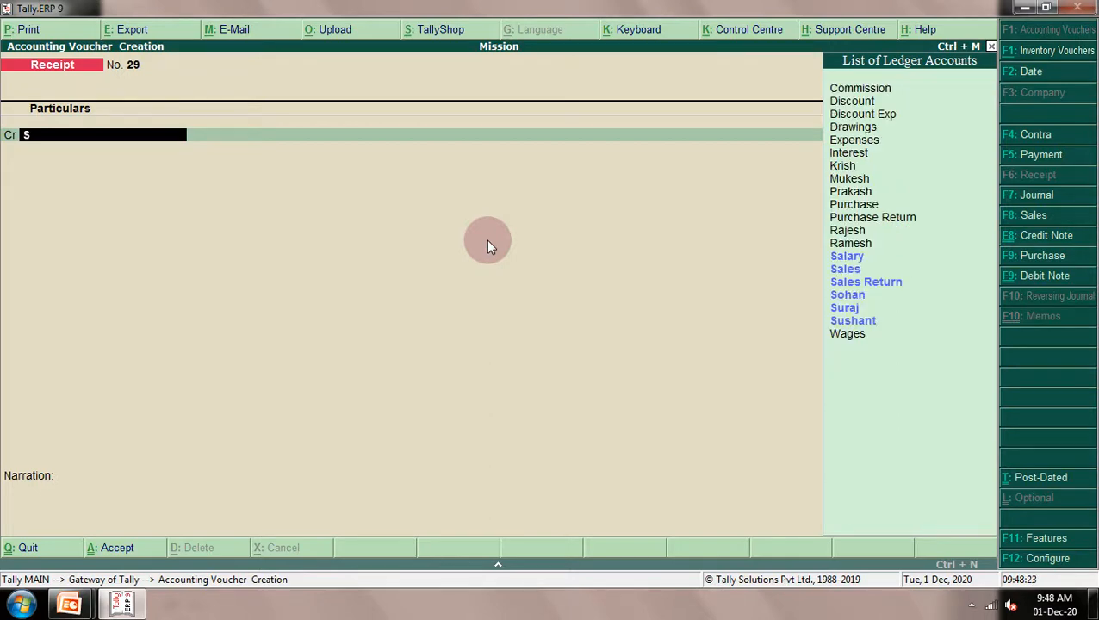
type("ale")
key("Return")
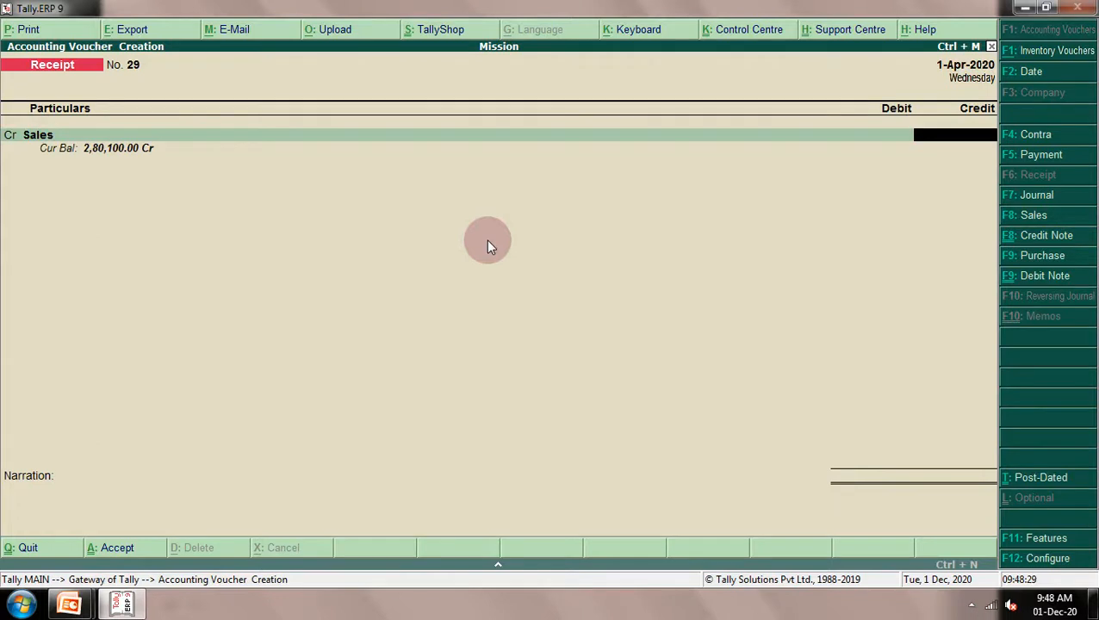
type("15000")
key("Return")
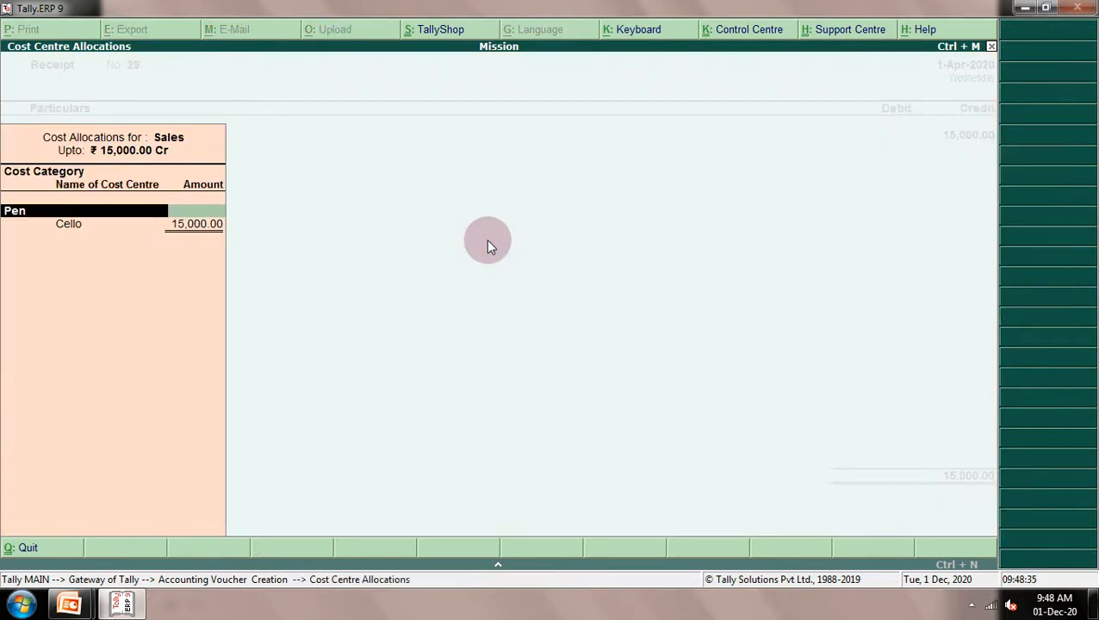
Choose the Copy category for the 15,000 Sales allocation and assign 8,250 to the Modi cost centre
type("C")
key("Down")
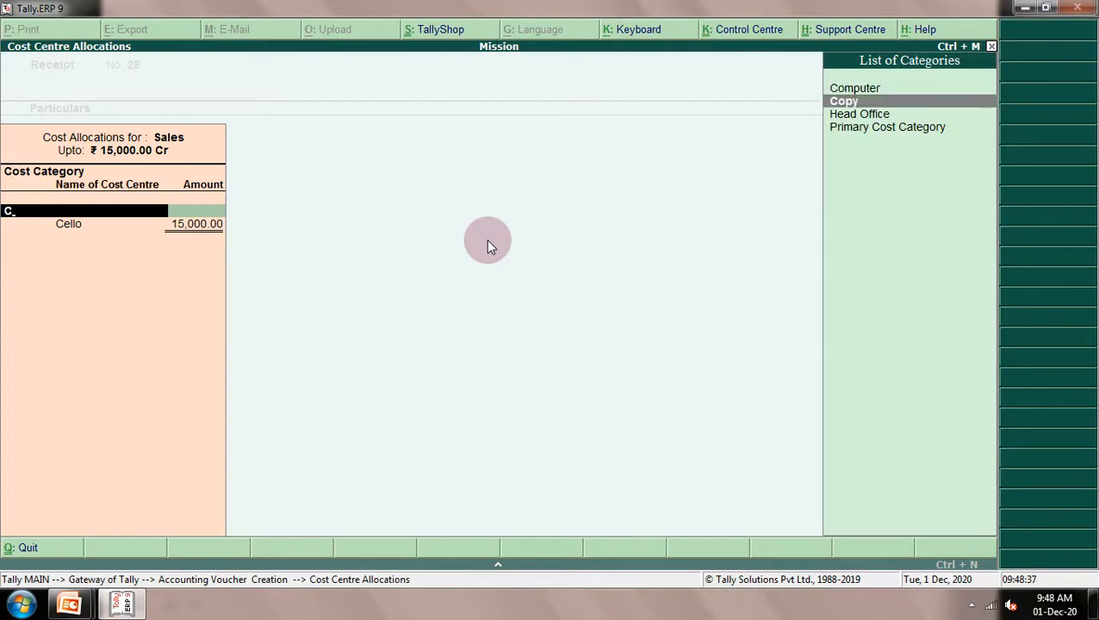
key("Return")
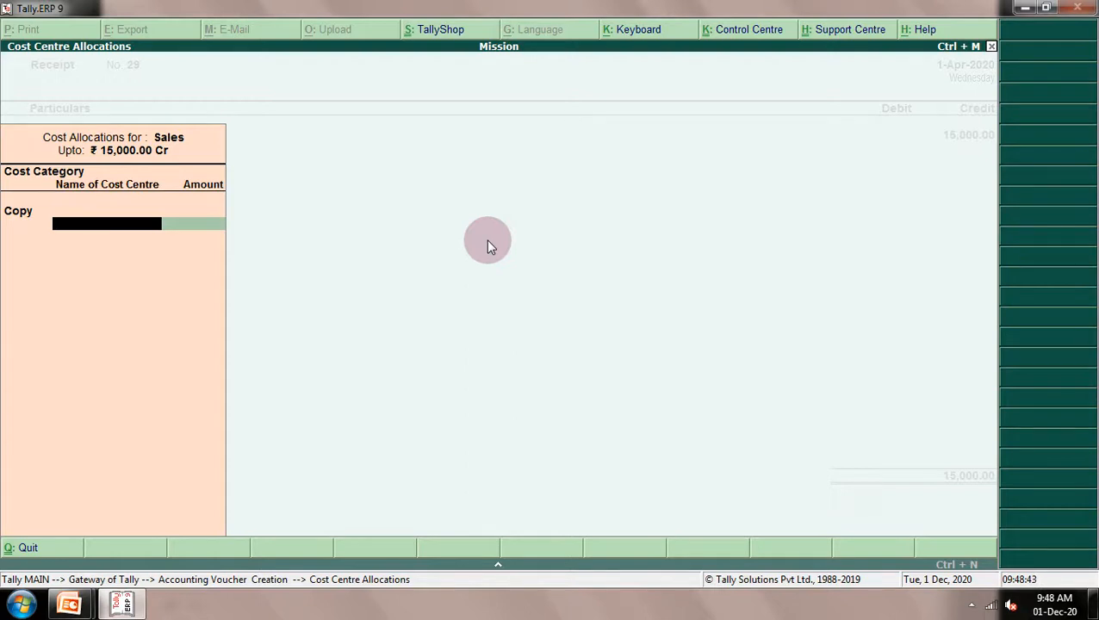
type("M")
key("Return")
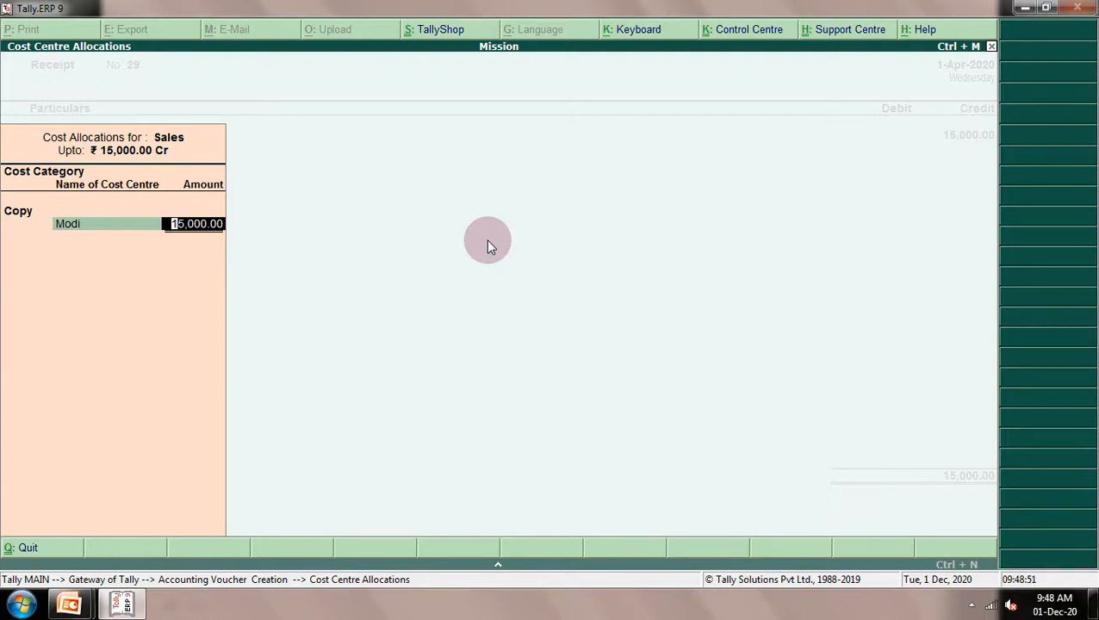
type("55")
type("00")
key("BackSpace")
key("BackSpace")
key("BackSpace")
key("BackSpace")
type("8,250")
key("Return")
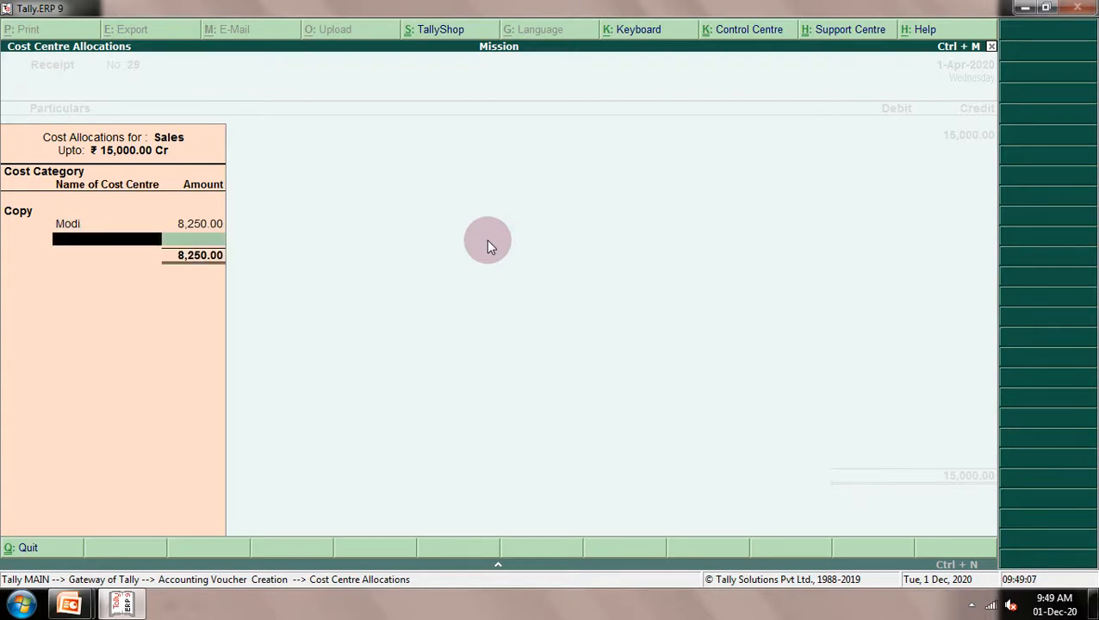
Allocate the remaining 6,750 of the Sales amount to the Hawamahal cost centre and finish the cost allocation
type("H")
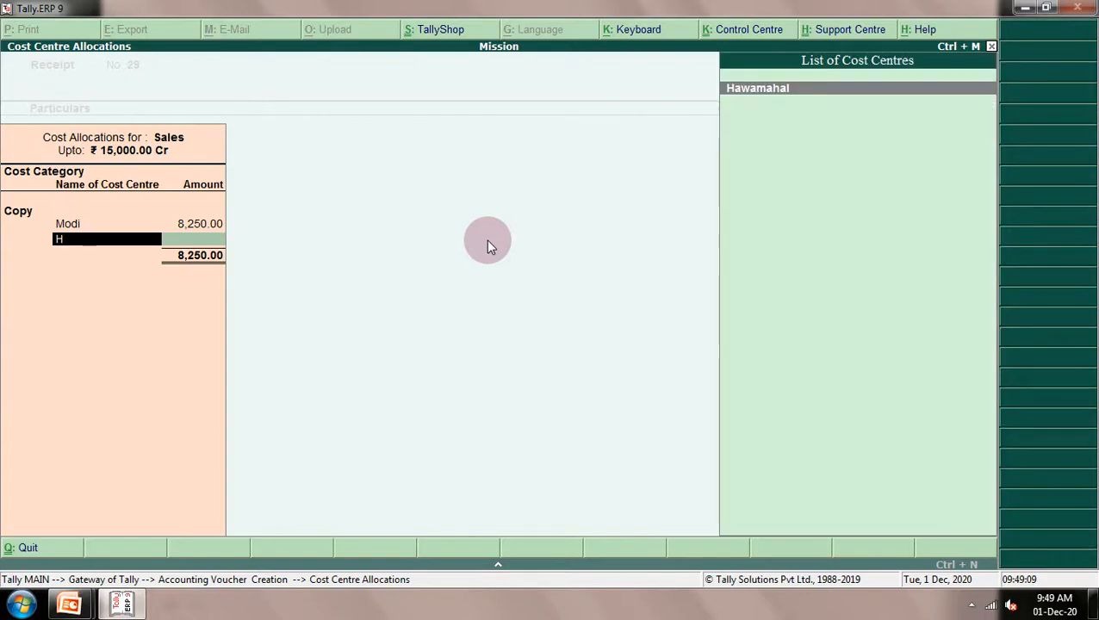
key("Return")
key("Return")
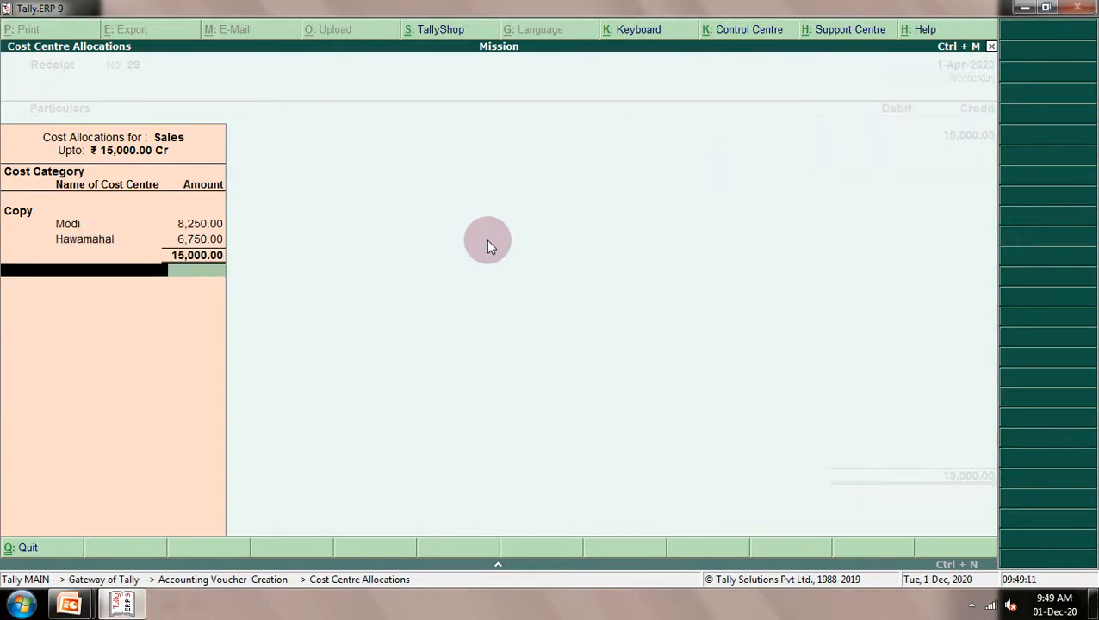
key("Return")
Debit Cash with 15,000 and accept the Sales receipt voucher without a narration
key("Return")
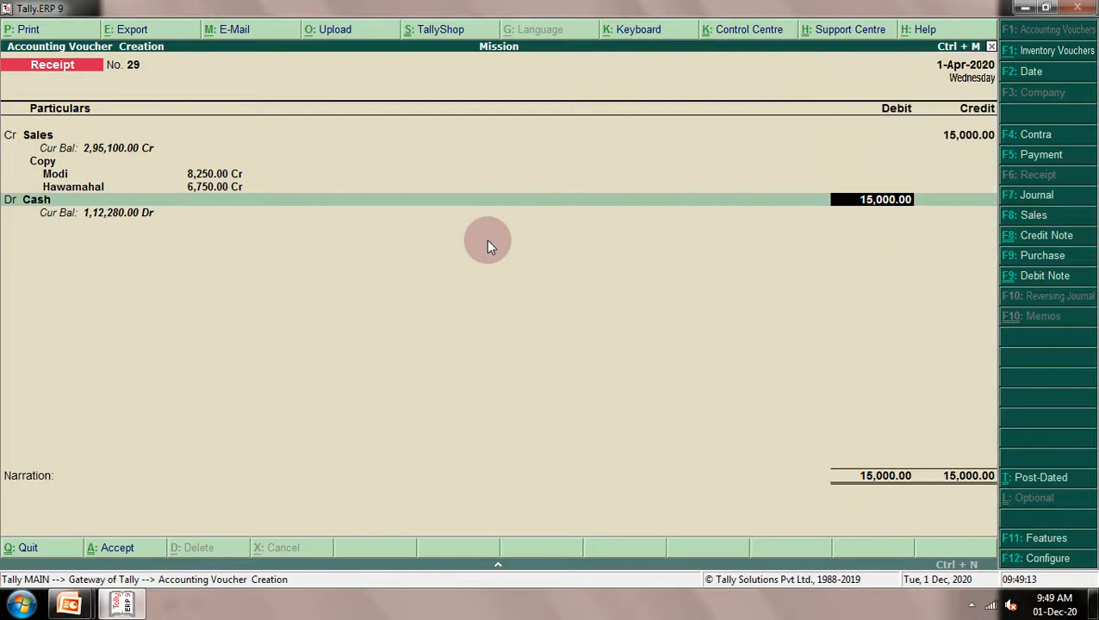
key("Return")
key("Return")
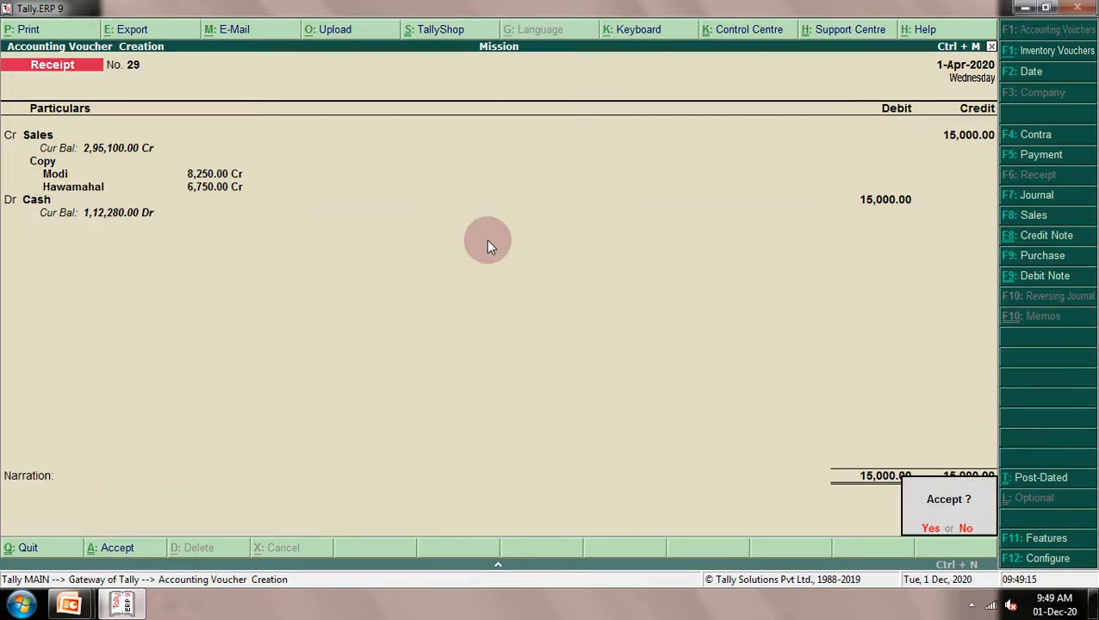
key("Return")
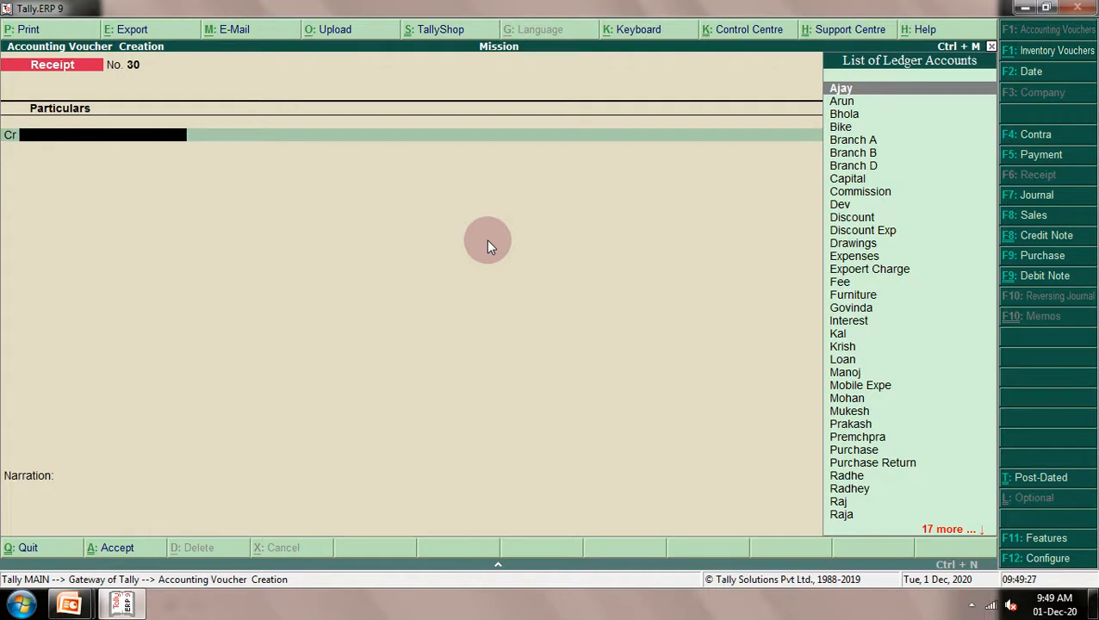
Start a Payment voucher and debit the Salary ledger with 7,000, keeping the suggested Head Office allocation to Branch C
key("F5")
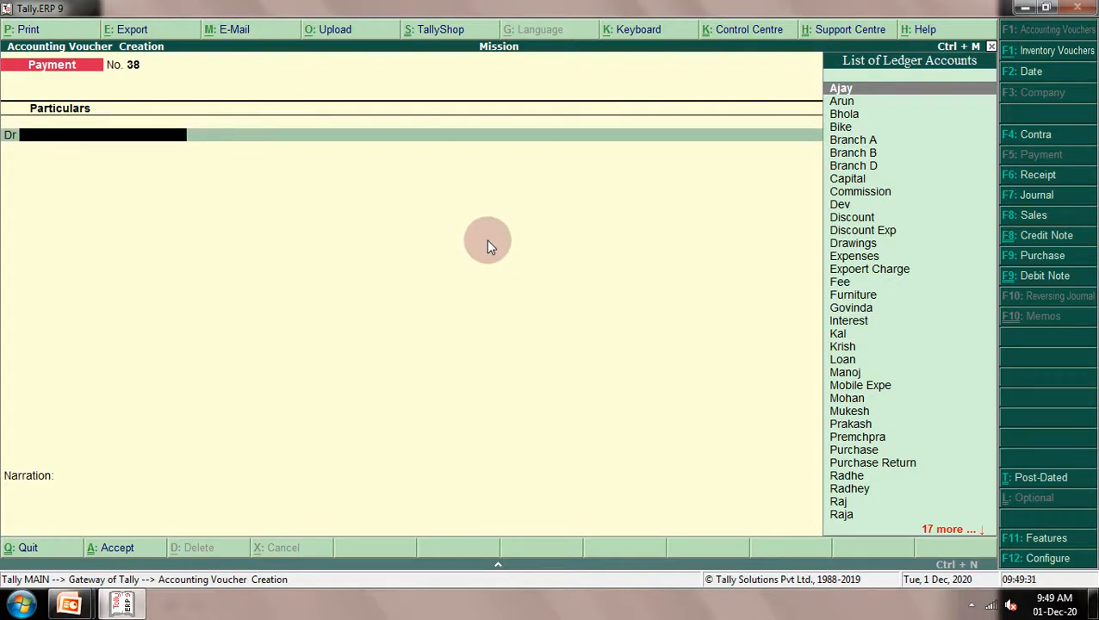
type("S")
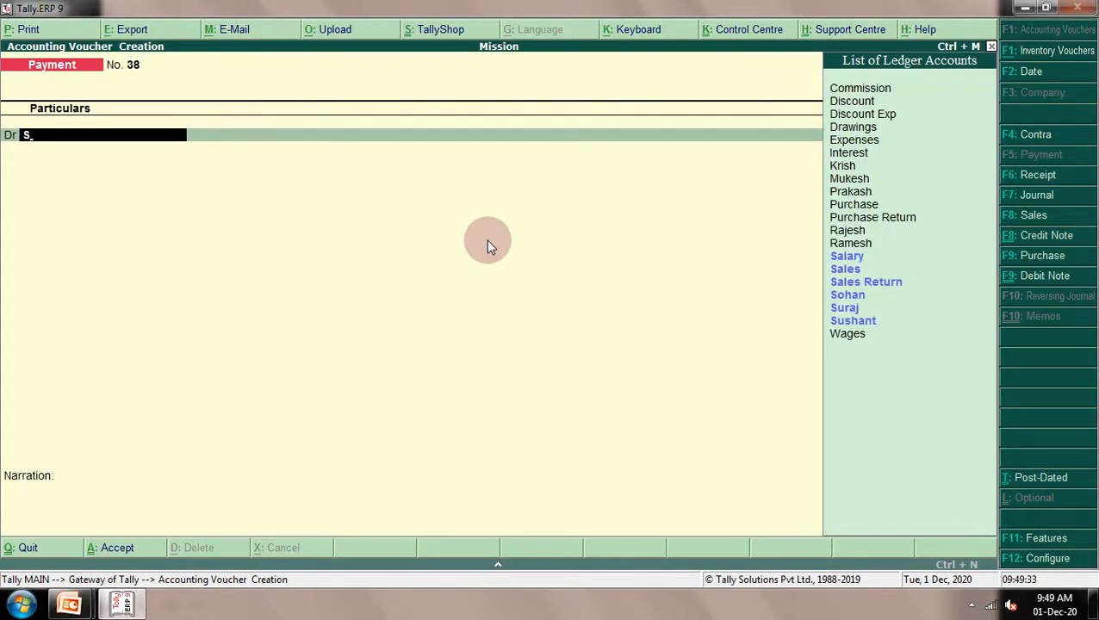
key("Return")
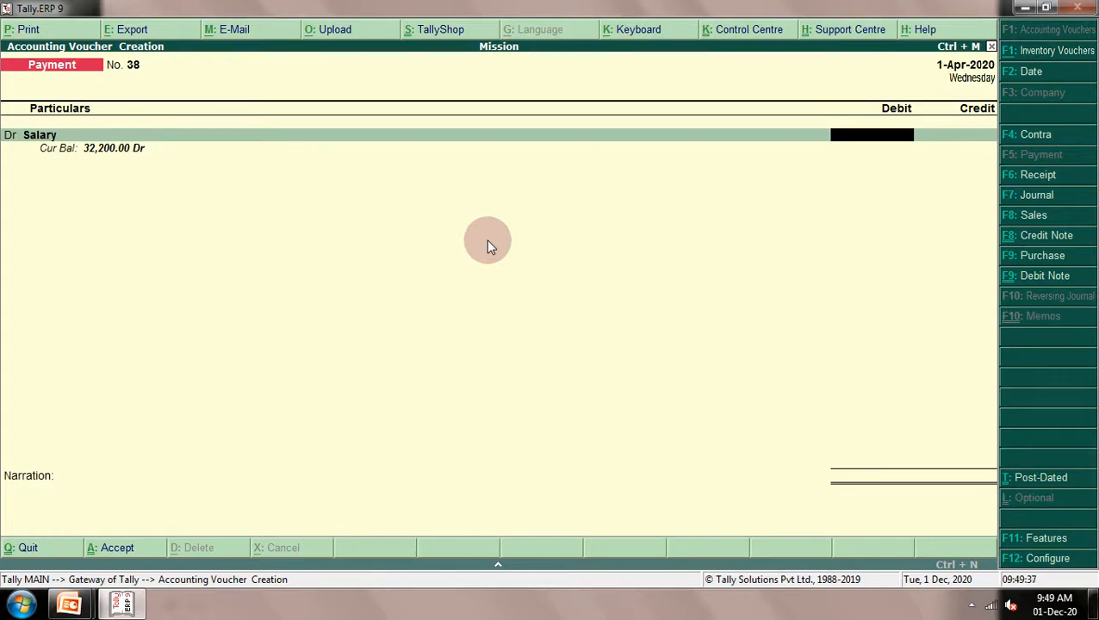
type("7000")
key("Return")
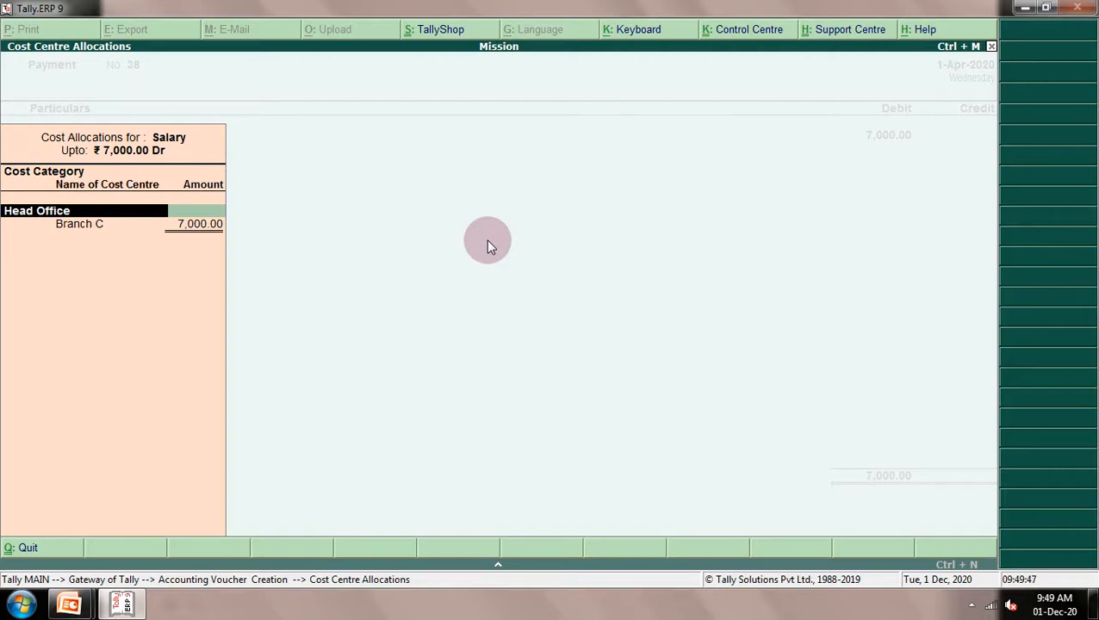
key("Return")
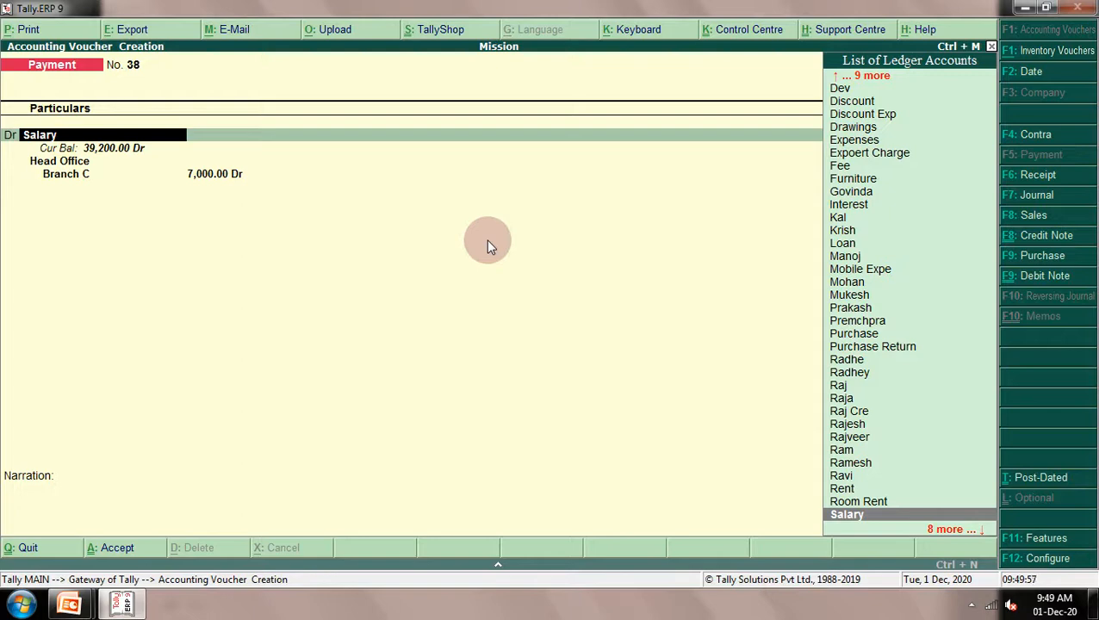
Review the Salary ledger's master settings from within the payment voucher
key("ctrl+Return")
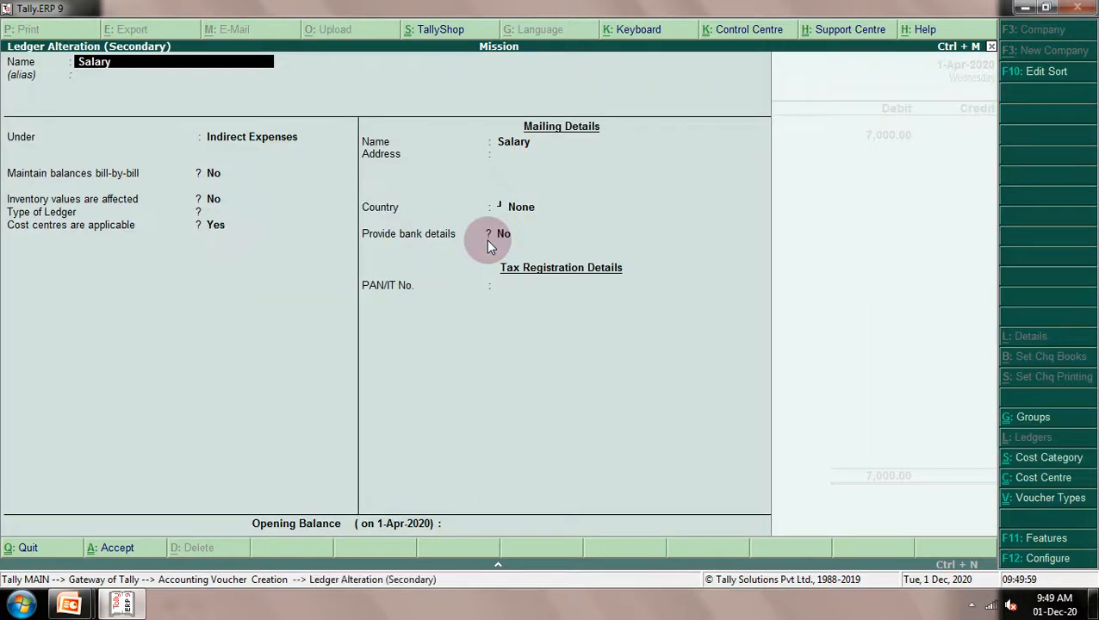
key("Return")
key("Return")
key("Return")
key("Return")
key("Return")
key("Return")
key("Return")
key("Return")
key("Return")
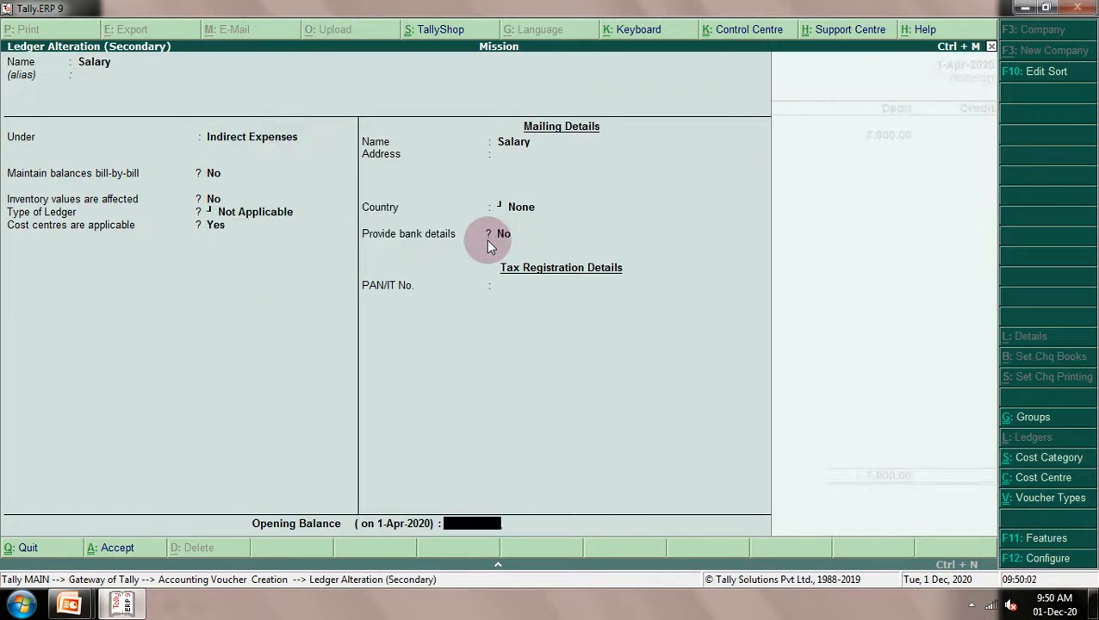
key("Return")
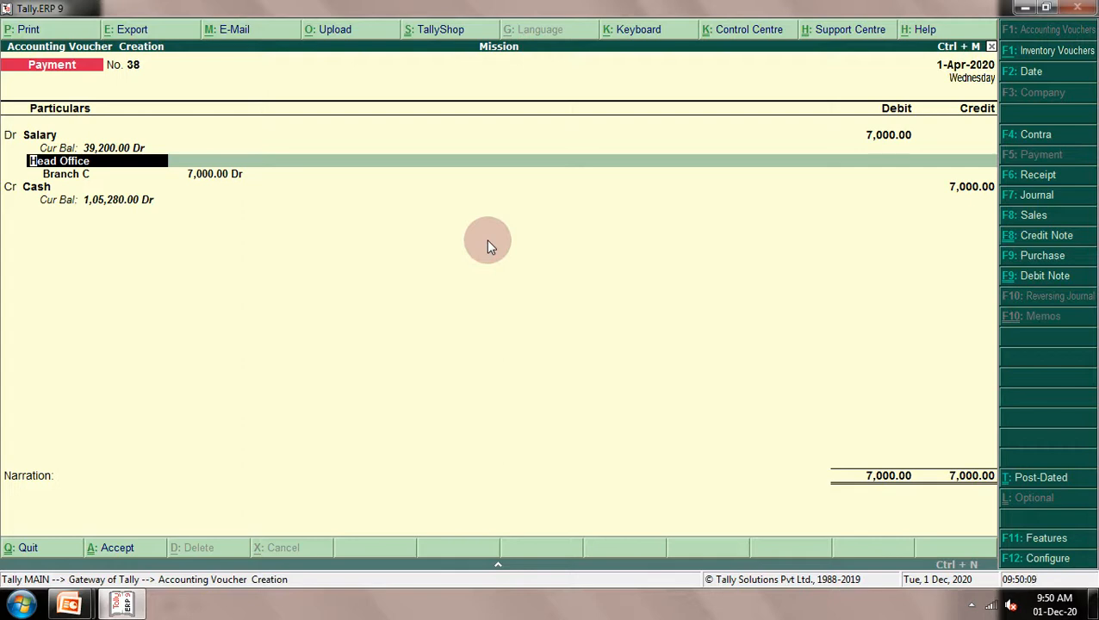
Replace the Head Office category with Book in the 7,000 Salary cost allocation
type("B")
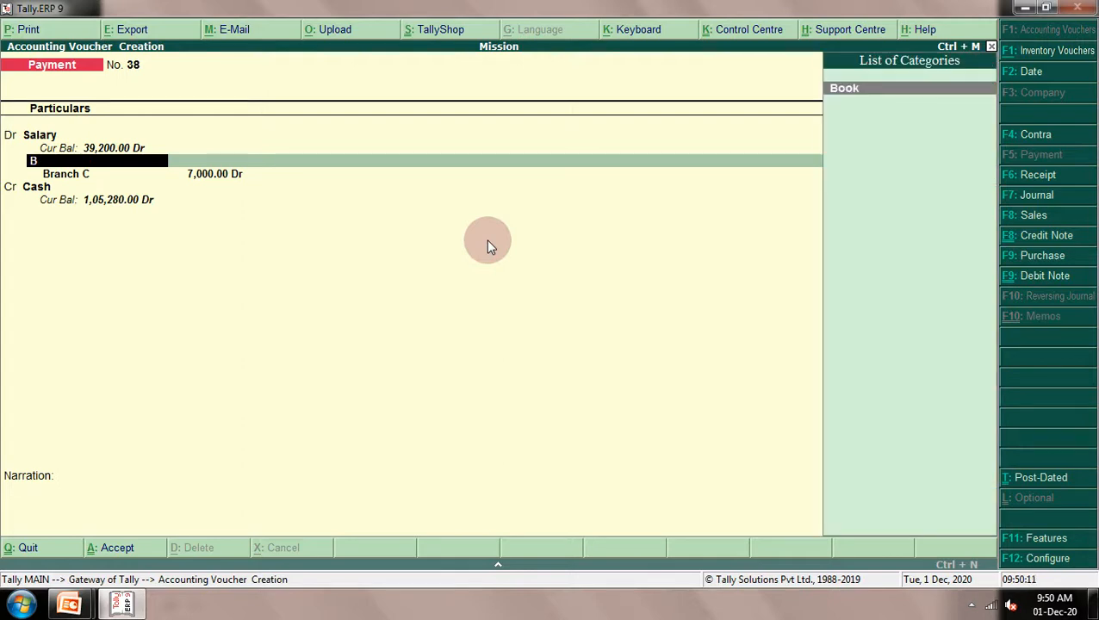
key("BackSpace")
key("BackSpace")
key("Return")
key("Return")
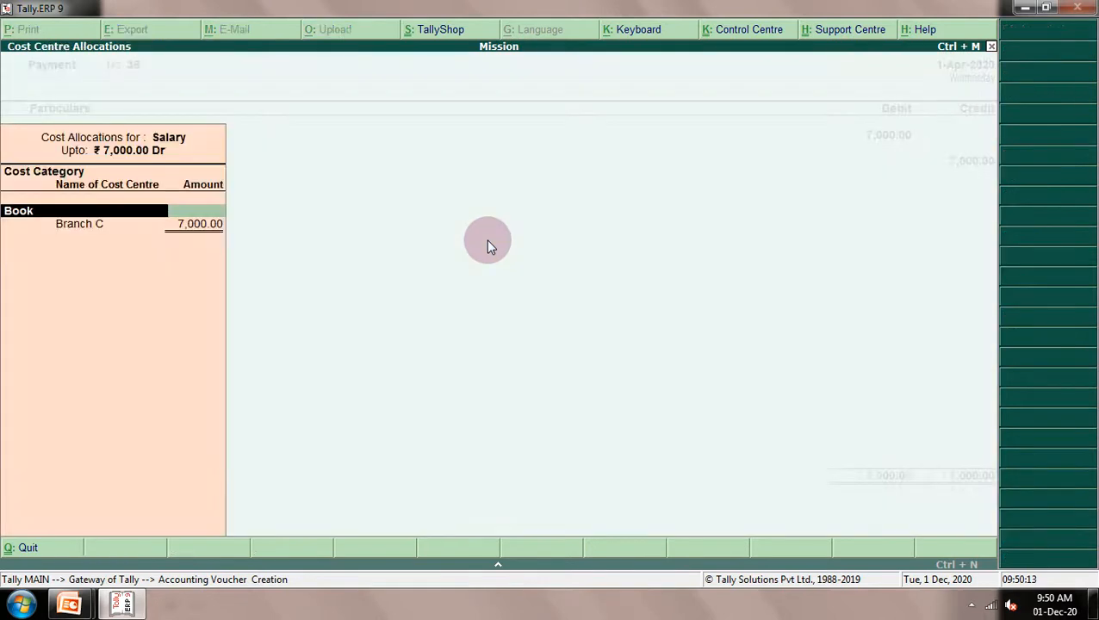
key("Return")
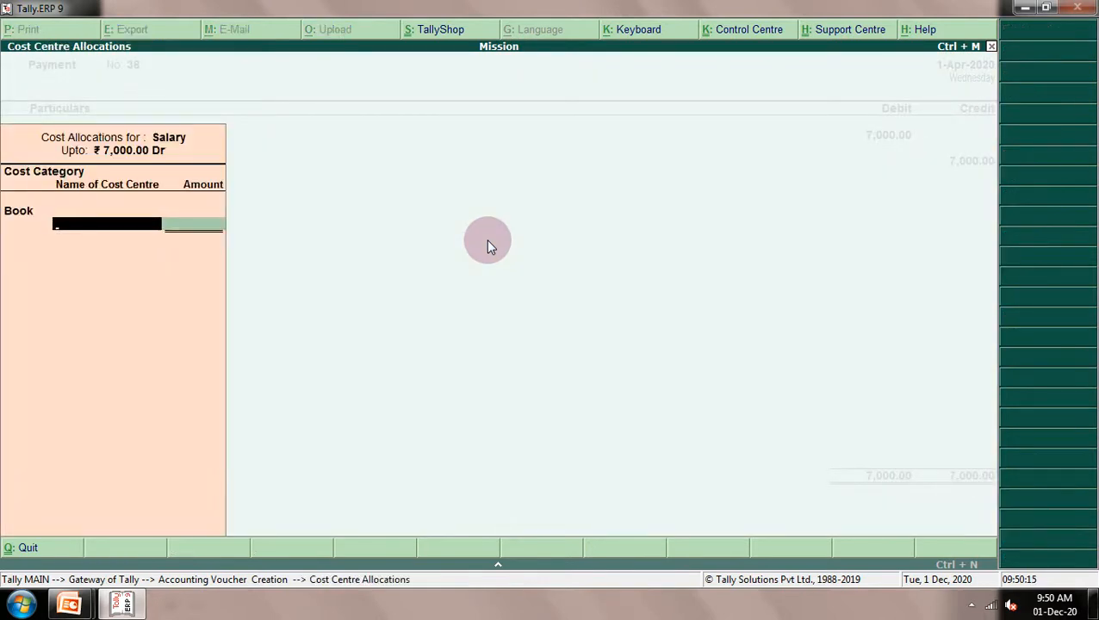
Allocate 5,250 of the Salary amount to the Youbodh cost centre under Book
key("Return")
key("Down")
key("Down")
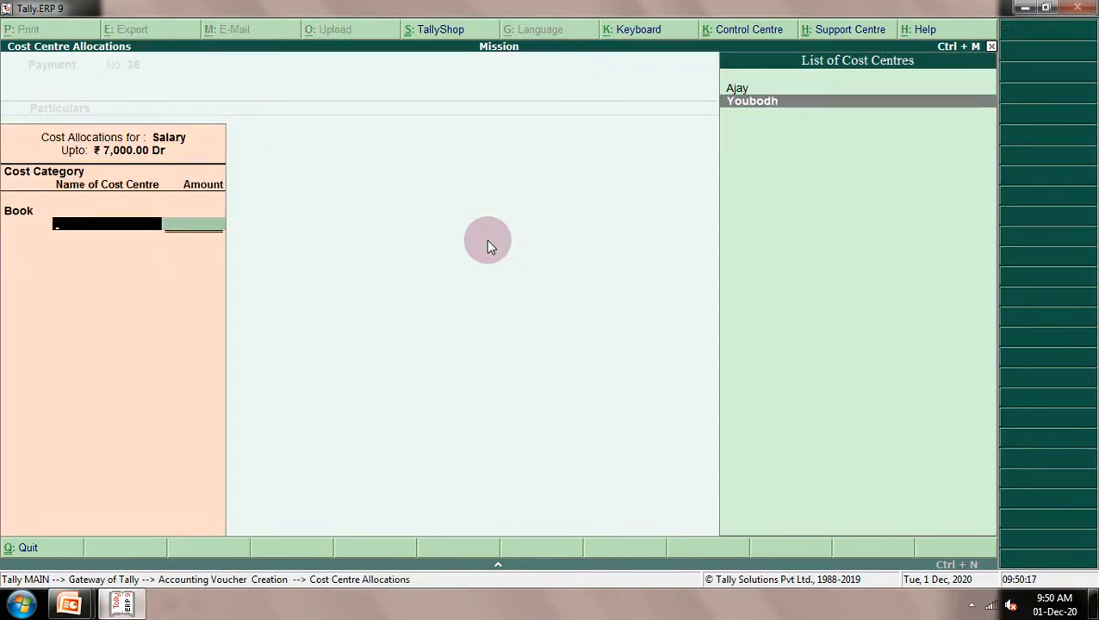
key("Return")
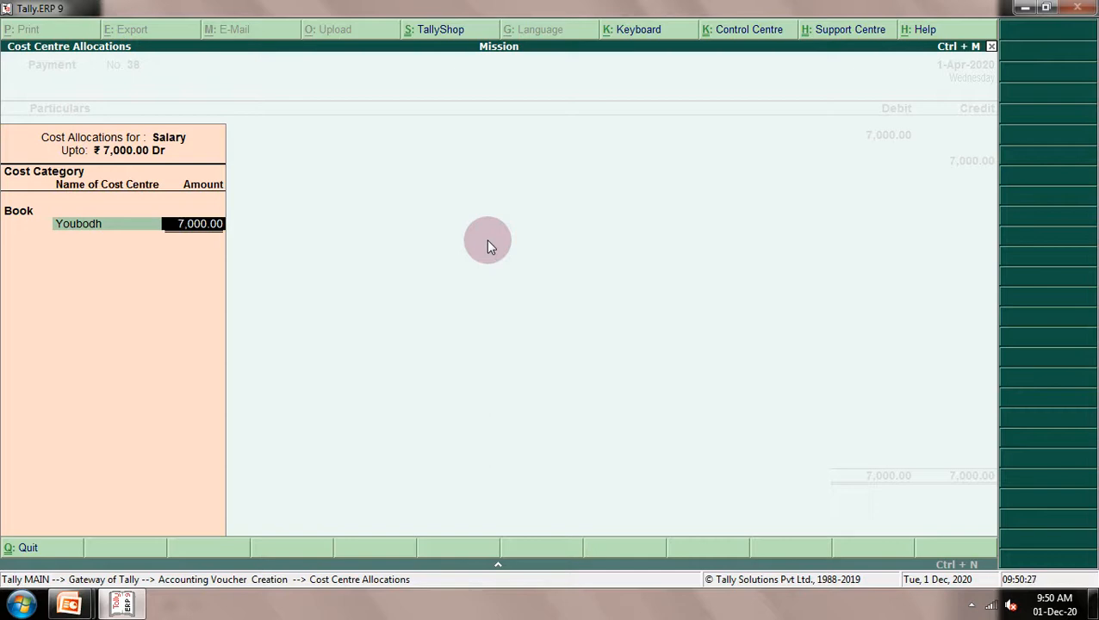
type("5259")
key("BackSpace")
type("0")
key("Return")
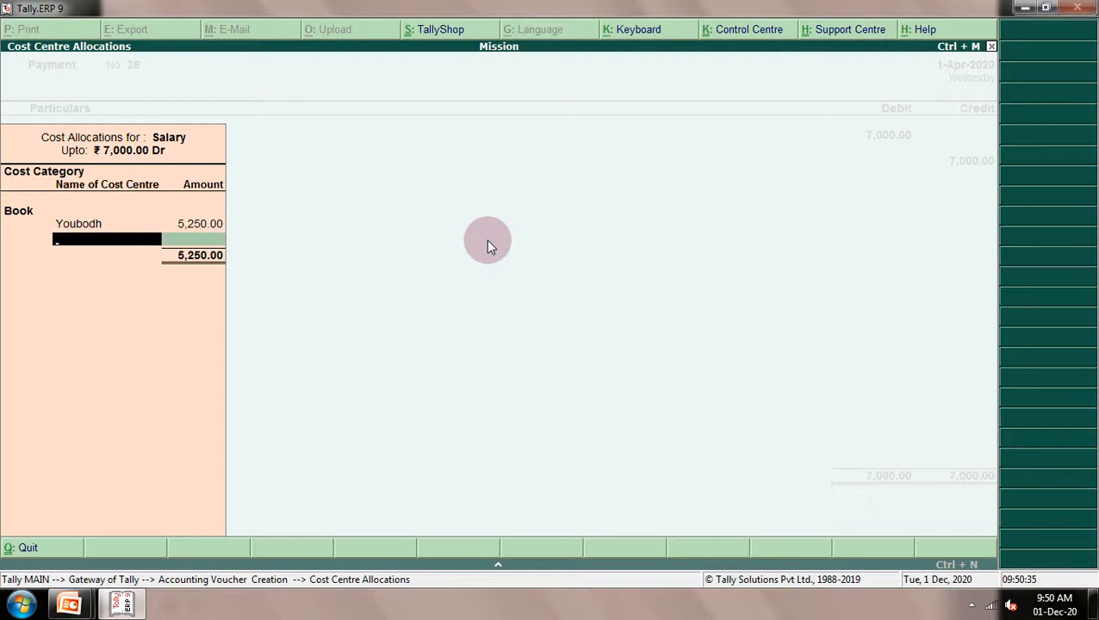
Allocate the remaining 1,750 of the Salary amount to the Ajay cost centre and finish the allocation
type("A")
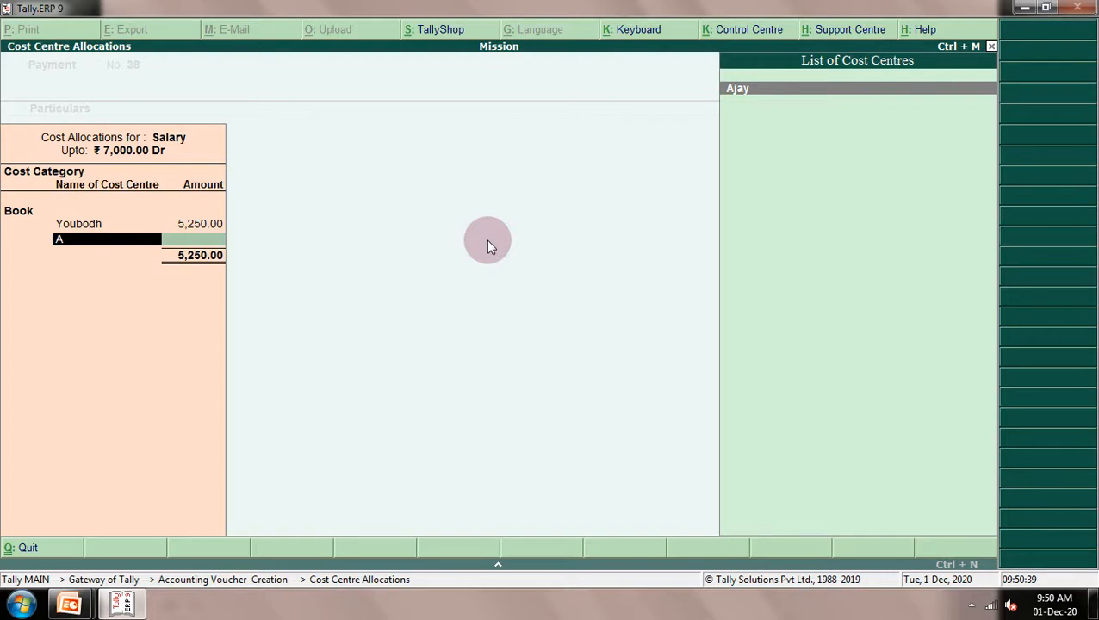
key("Return")
key("Return")
key("Return")
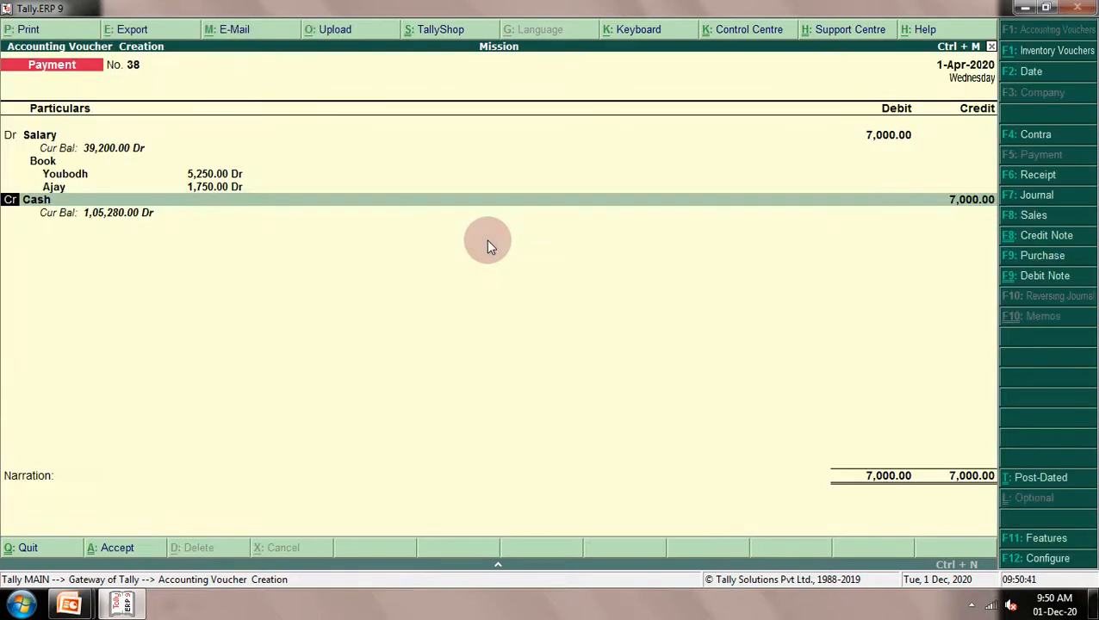
Credit Cash with 7,000 and accept the Salary payment voucher without a narration
key("Return")
key("Return")
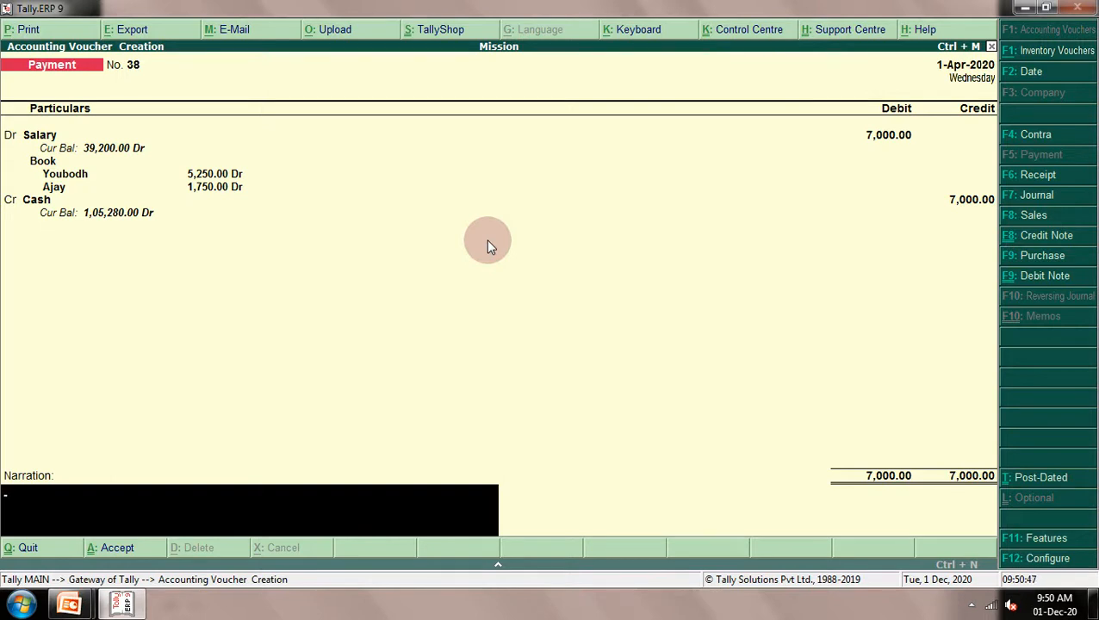
key("Return")
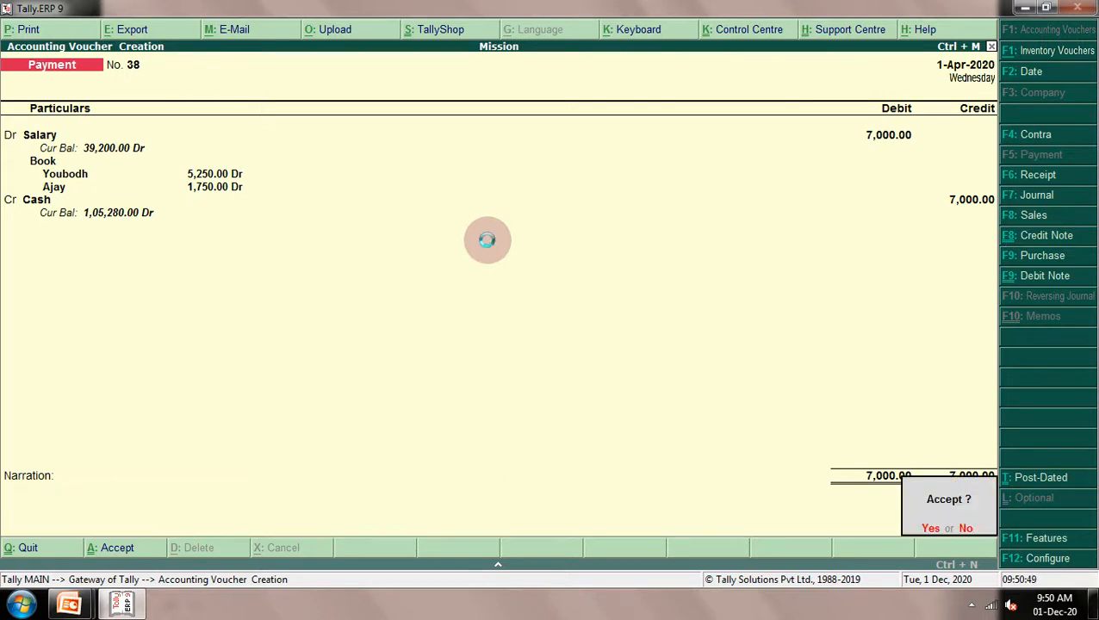
key("Return")
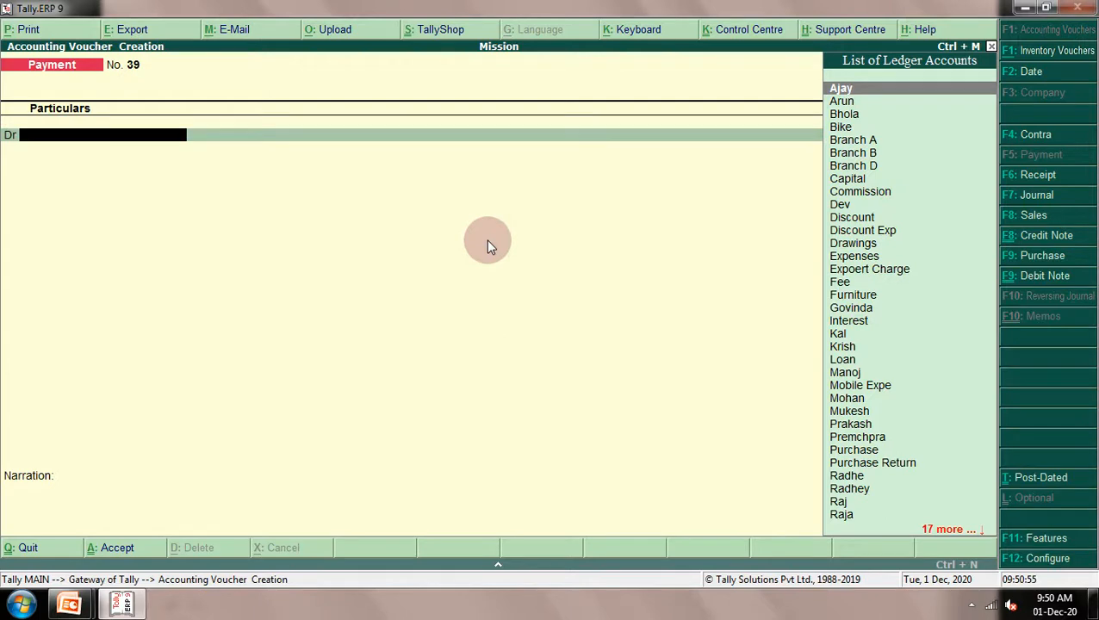
Start a new Receipt voucher and credit the Commission ledger with 9,000
key("F6")
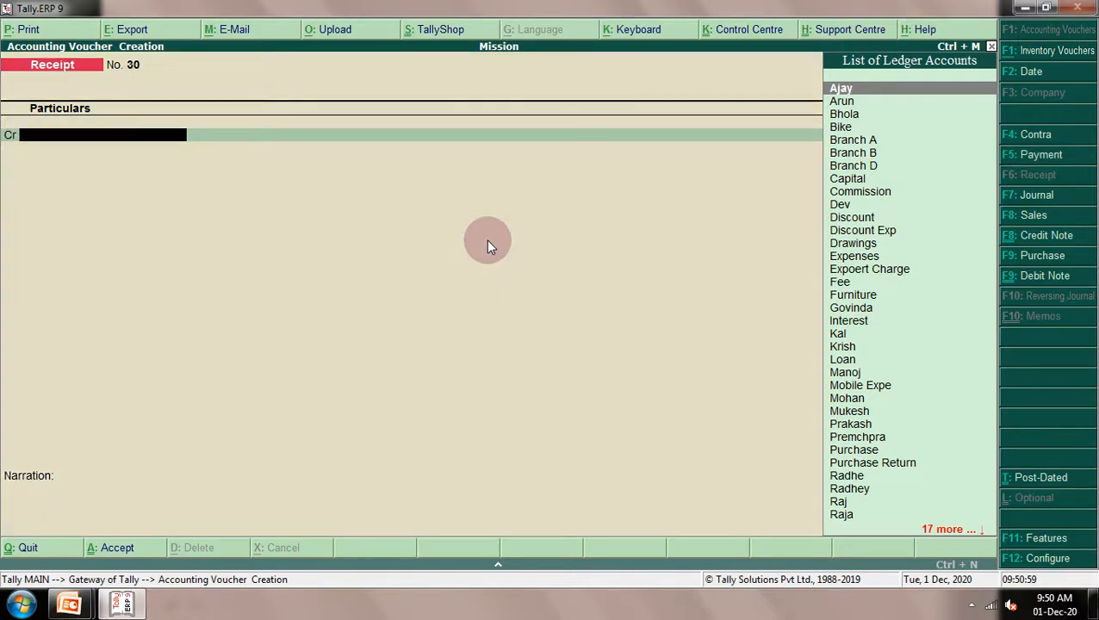
type("c")
key("Down")
key("Down")
key("Down")
key("Down")
key("Return")
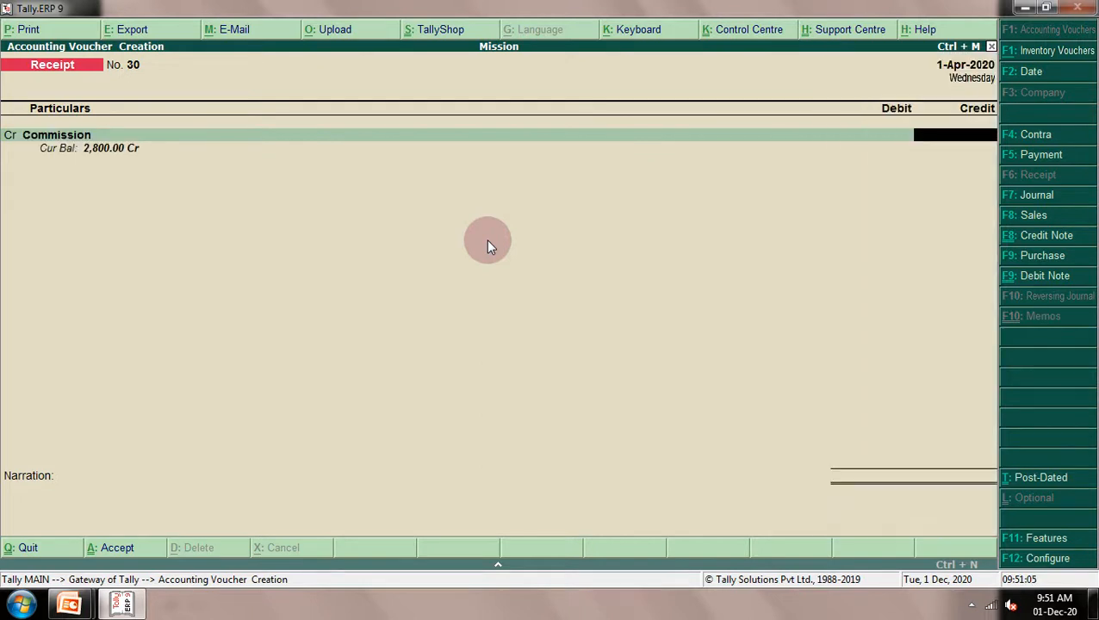
type("9000")
key("Return")
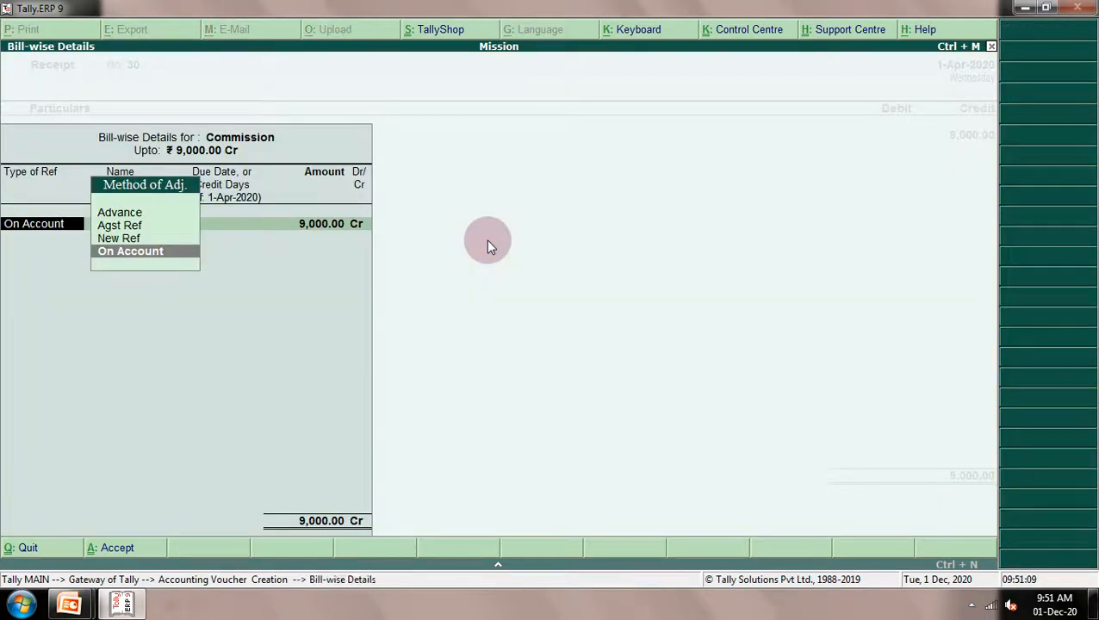
Record the full 9,000 Commission amount as On Account in the bill-wise details
key("Return")
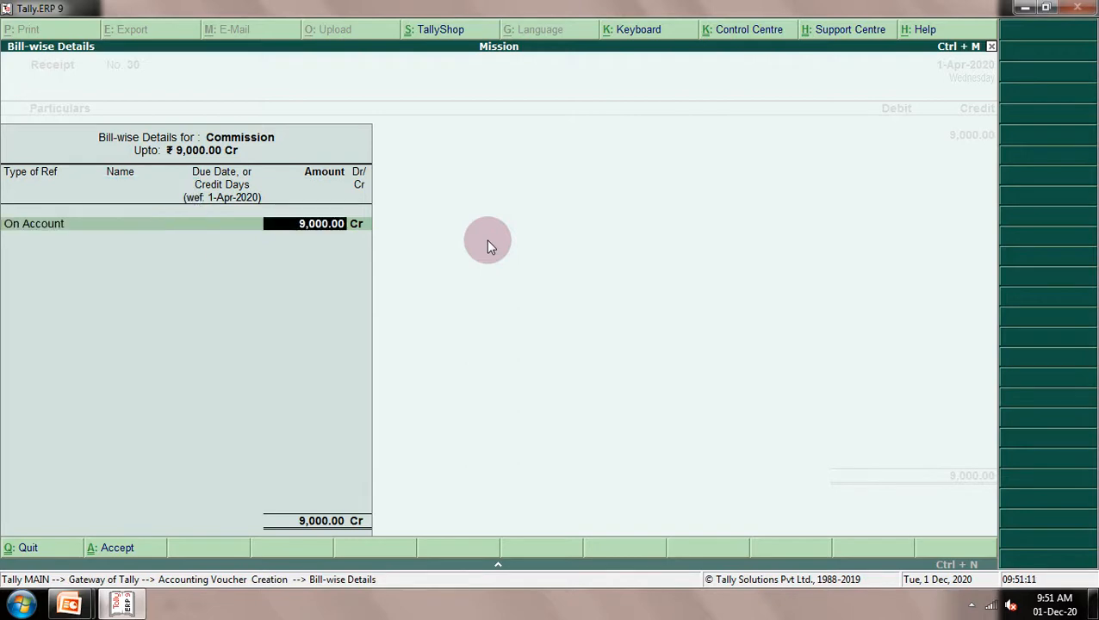
key("Return")
key("Return")
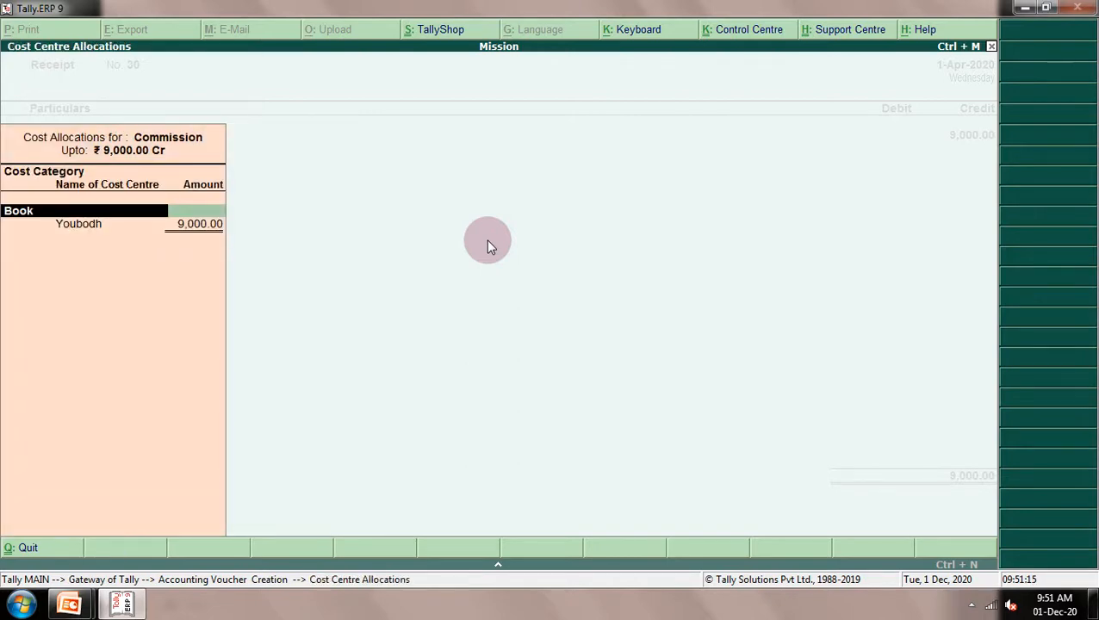
Choose the Pen category and the Cello cost centre for the 9,000 Commission allocation
type("P")
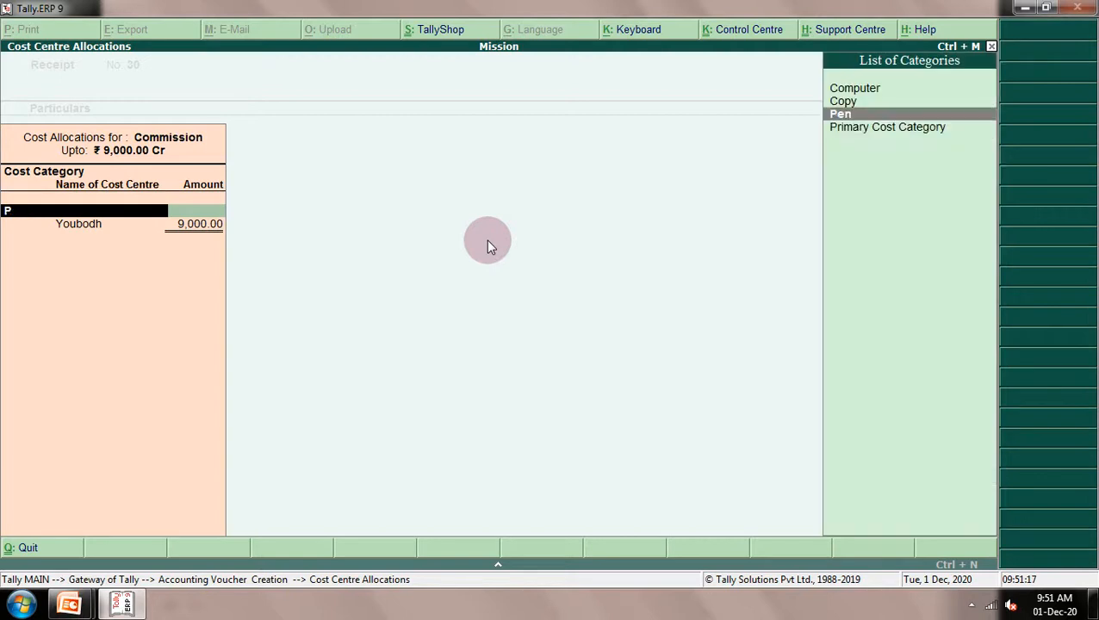
key("Return")
type("C")
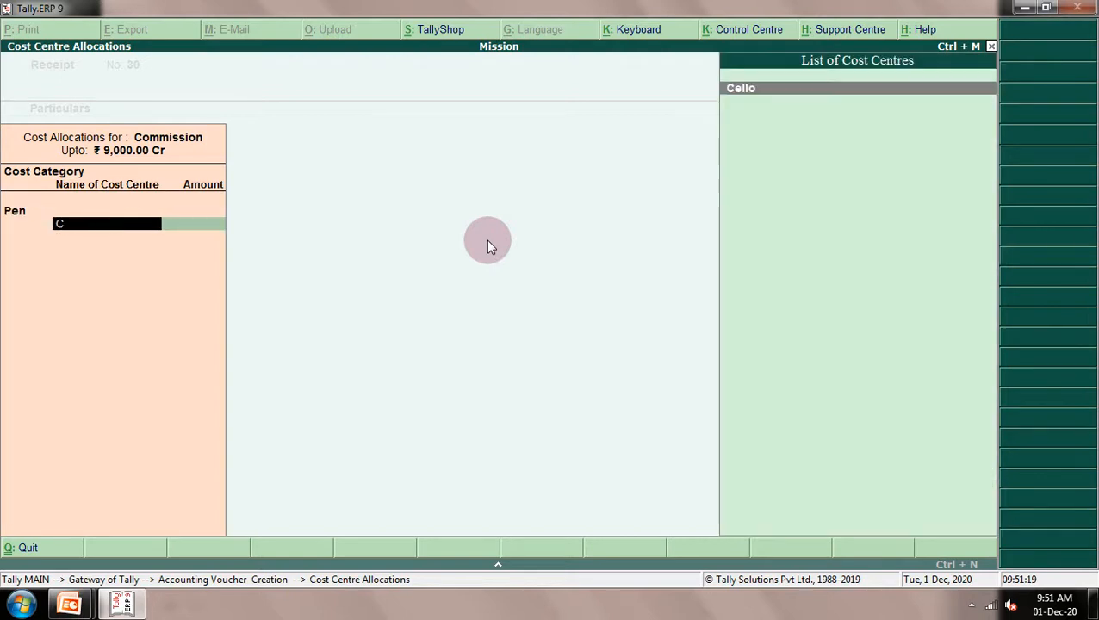
key("Return")
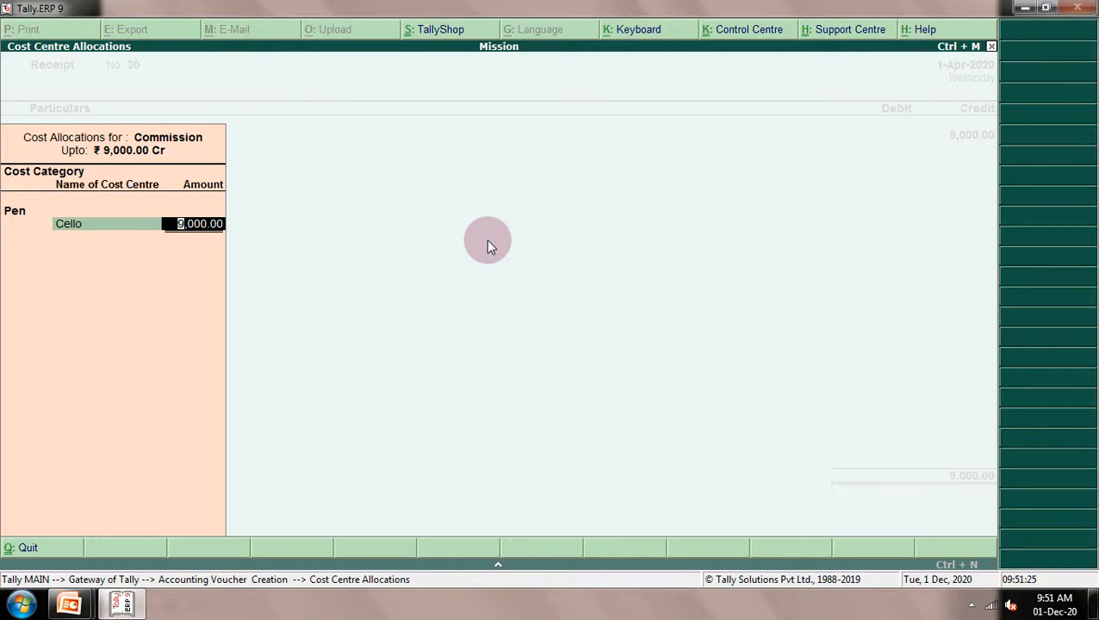
Calculate 40% of 9,000 in the built-in calculator and return to the Commission cost allocation
key("ctrl+n")
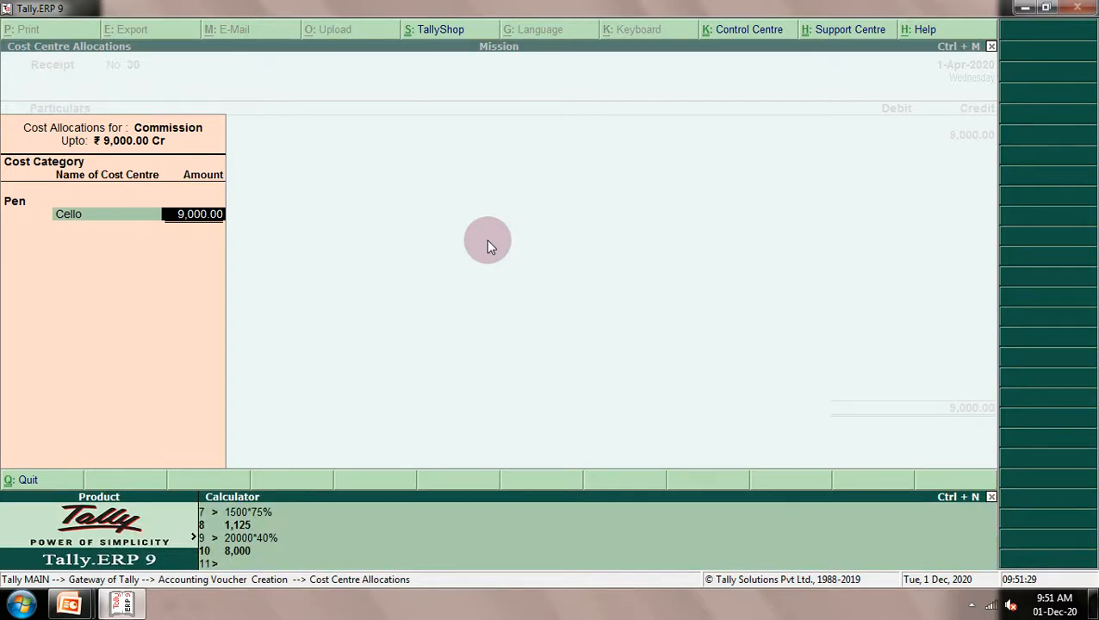
type("9000*")
type("40%")
key("Return")
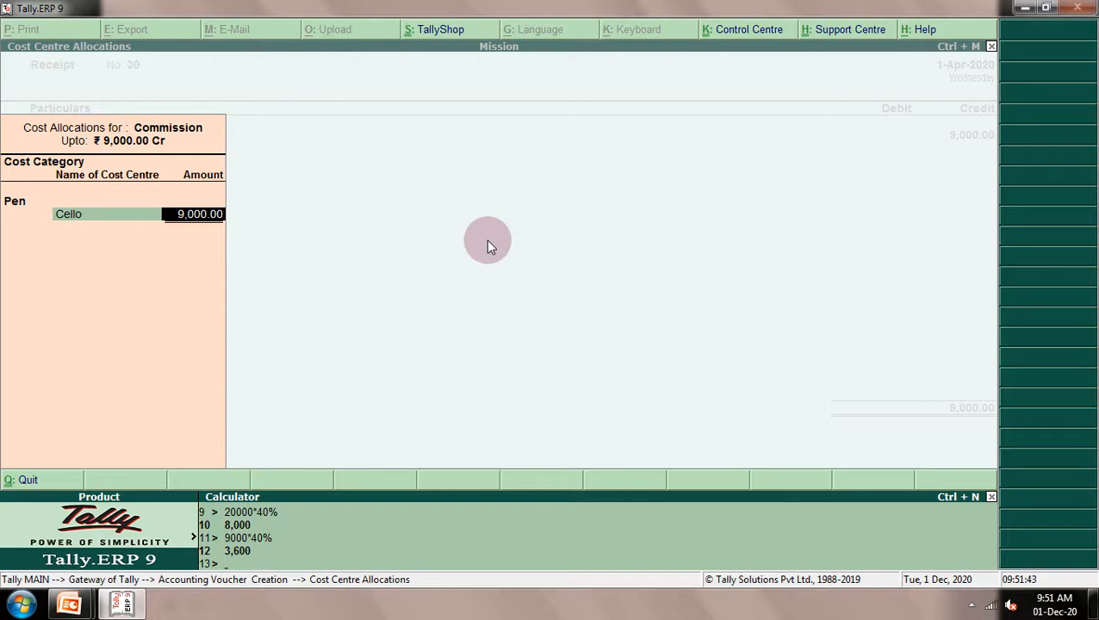
key("ctrl+m")
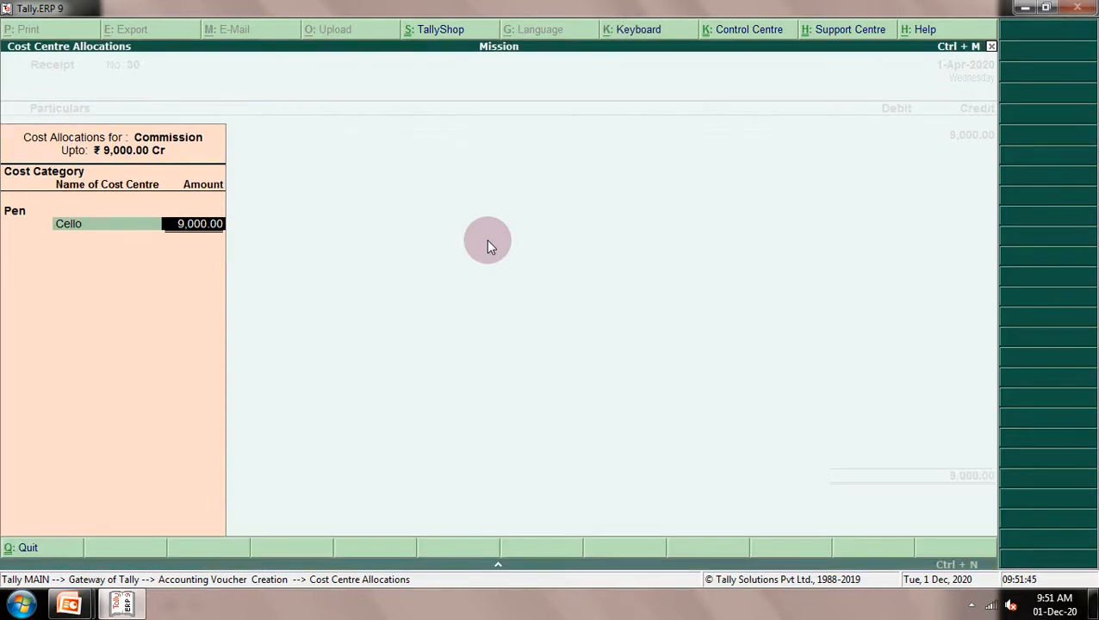
Allocate 3,600 of the Commission to Cello and 2,700 to Montex, calculating the Montex share as 30% of 9,000 in the built-in calculator
type("3600")
key("Return")
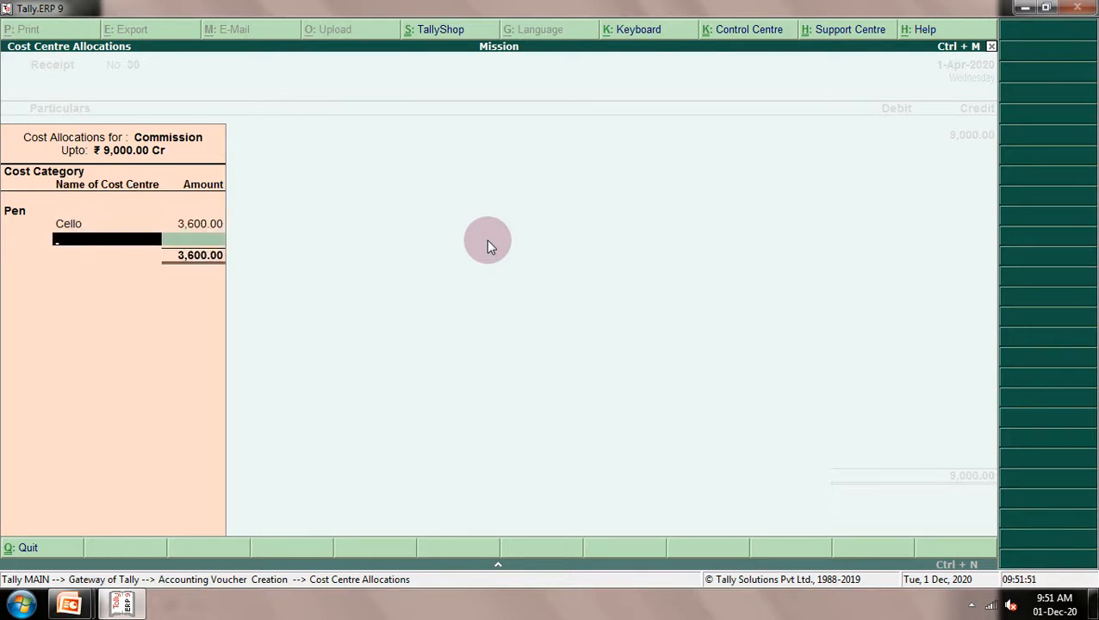
type("M")
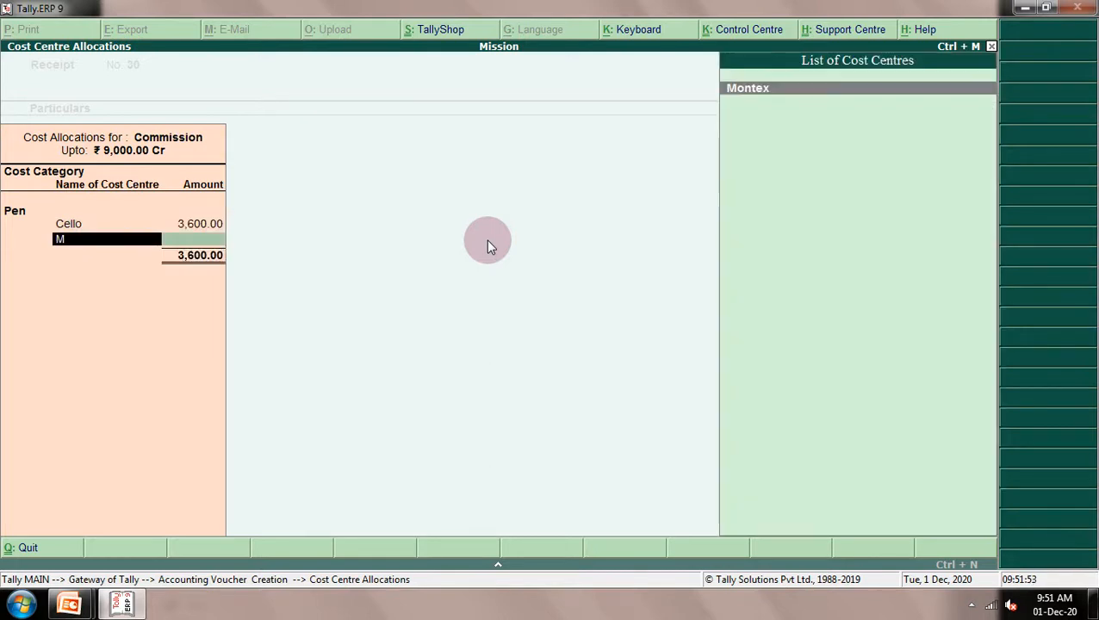
key("Return")
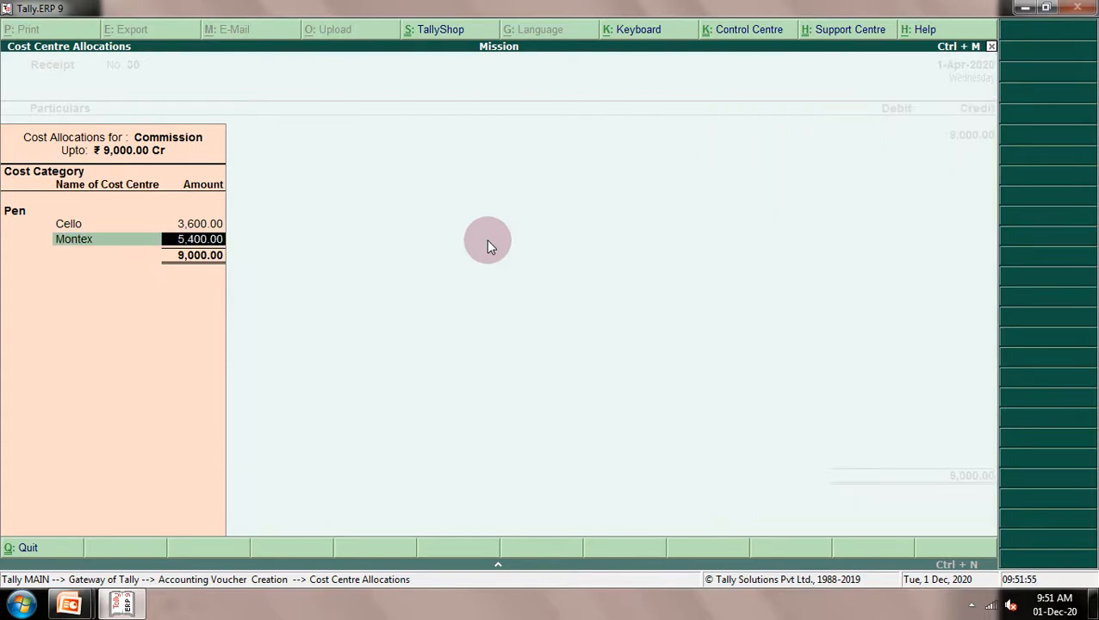
key("ctrl+n")
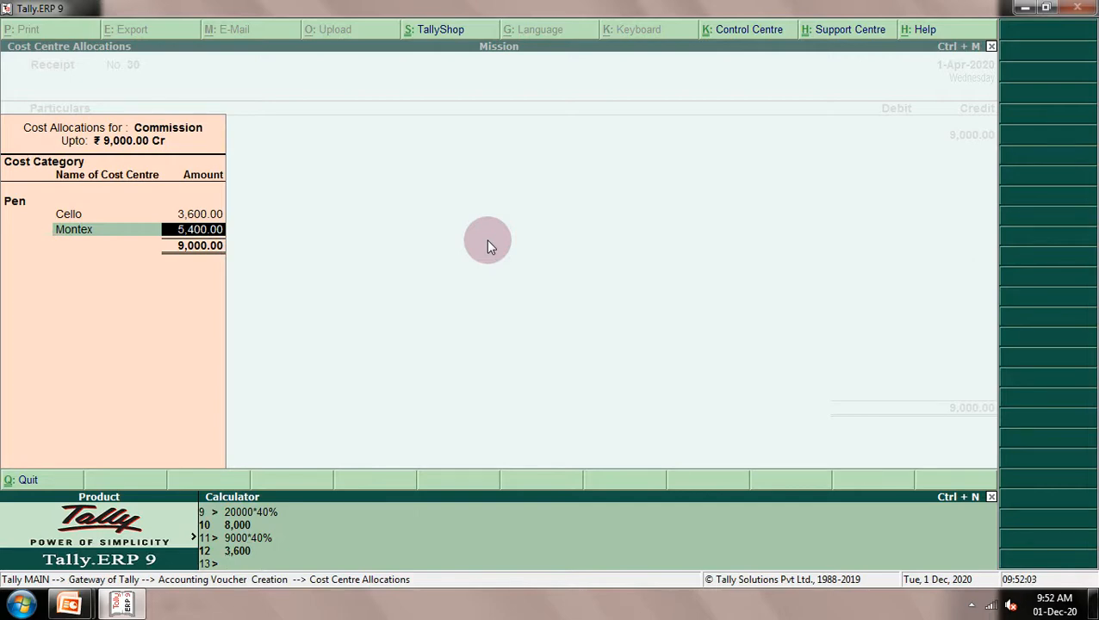
key("BackSpace")
type("3")
key("Return")
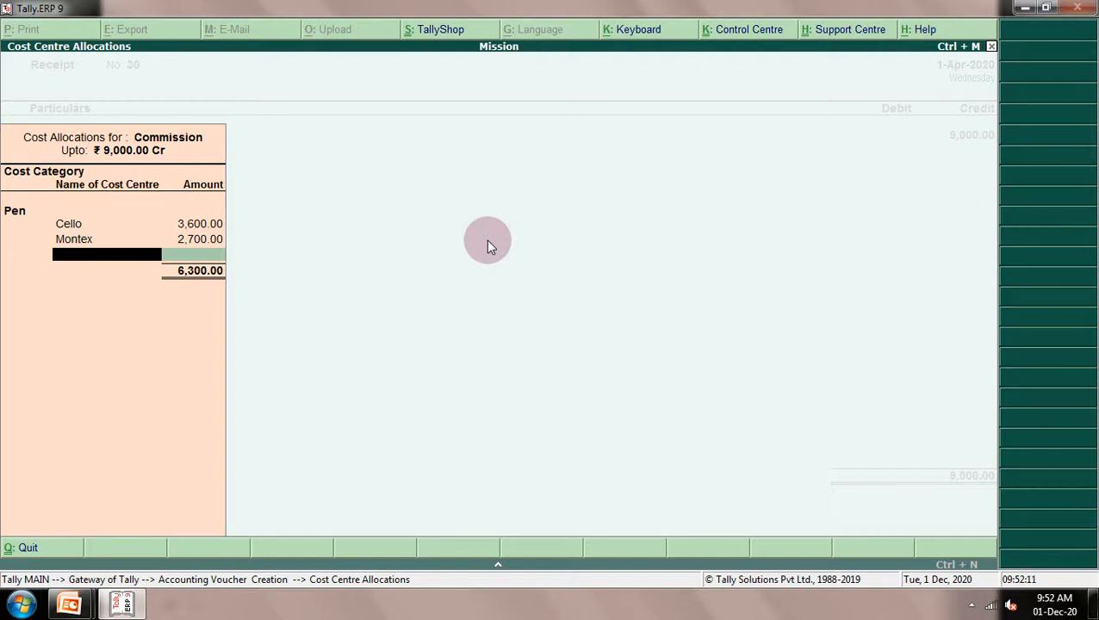
Allocate the remaining 2,700 of the Commission to the Todays cost centre in the Pen category
type("T")
key("Return")
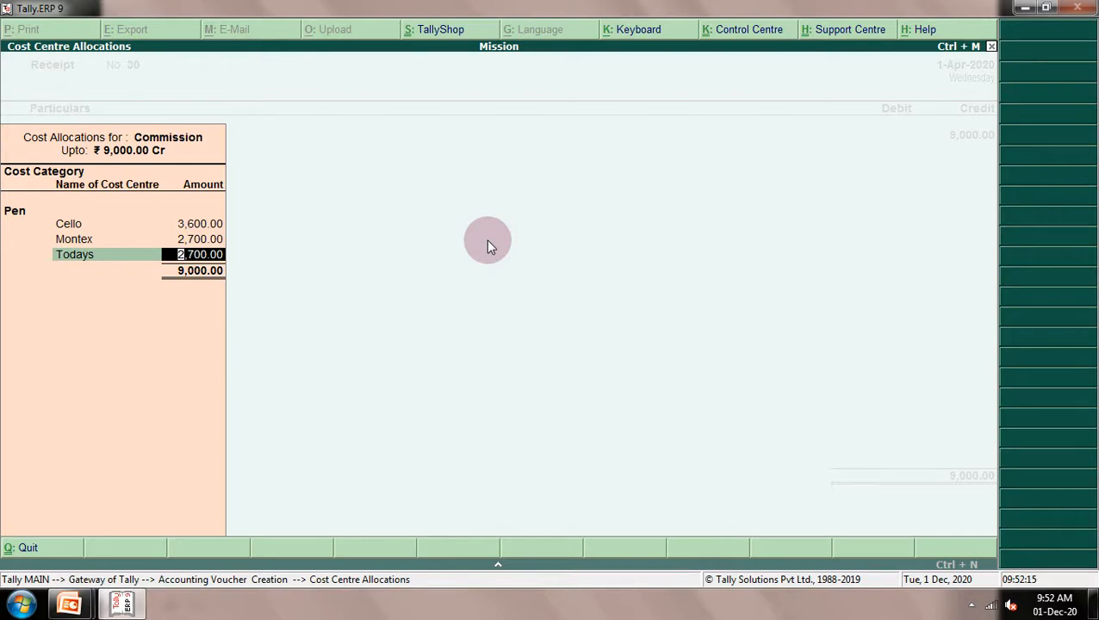
key("Return")
Debit Cash with 9,000 and save the Commission receipt voucher without a narration
key("Return")
key("Return")
key("Return")
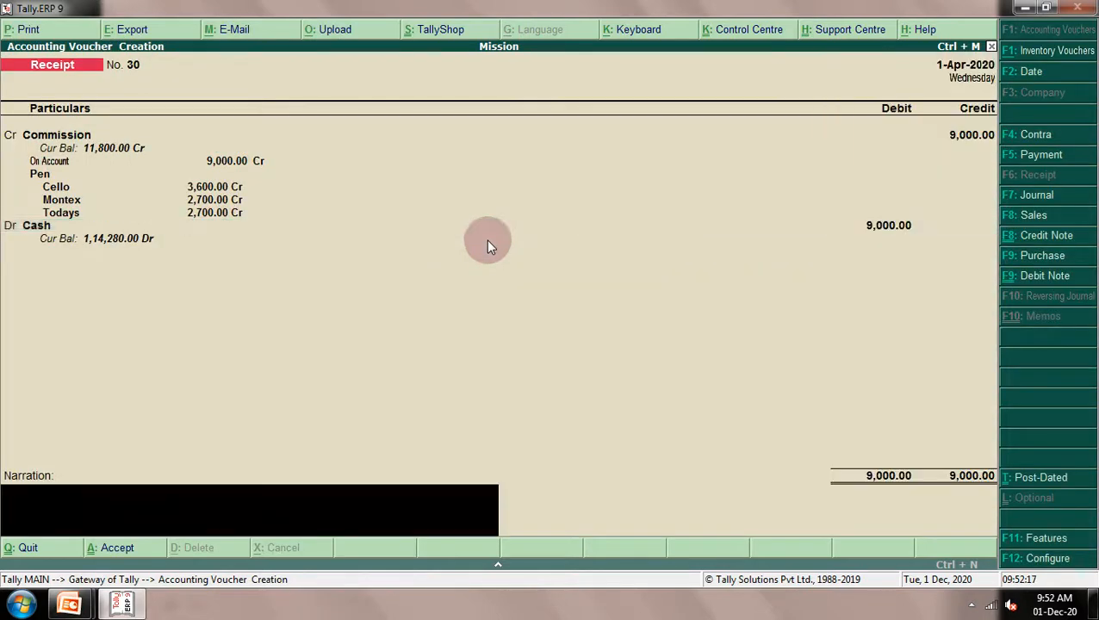
key("Return")
key("Return")
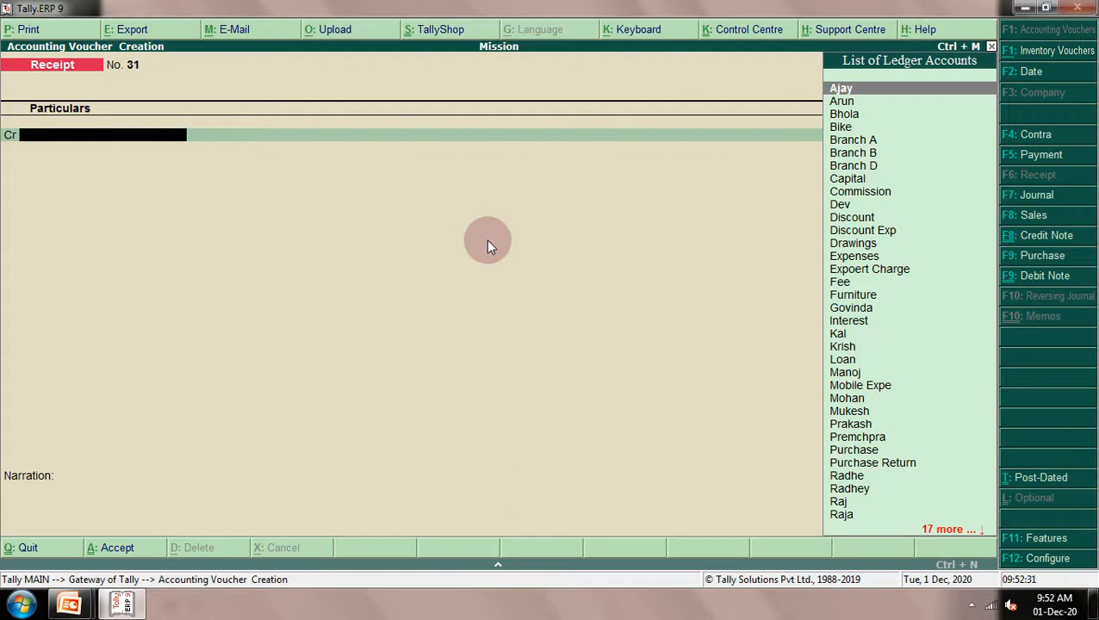
Leave voucher entry and open the Day Book for the Mission company
key("Escape")
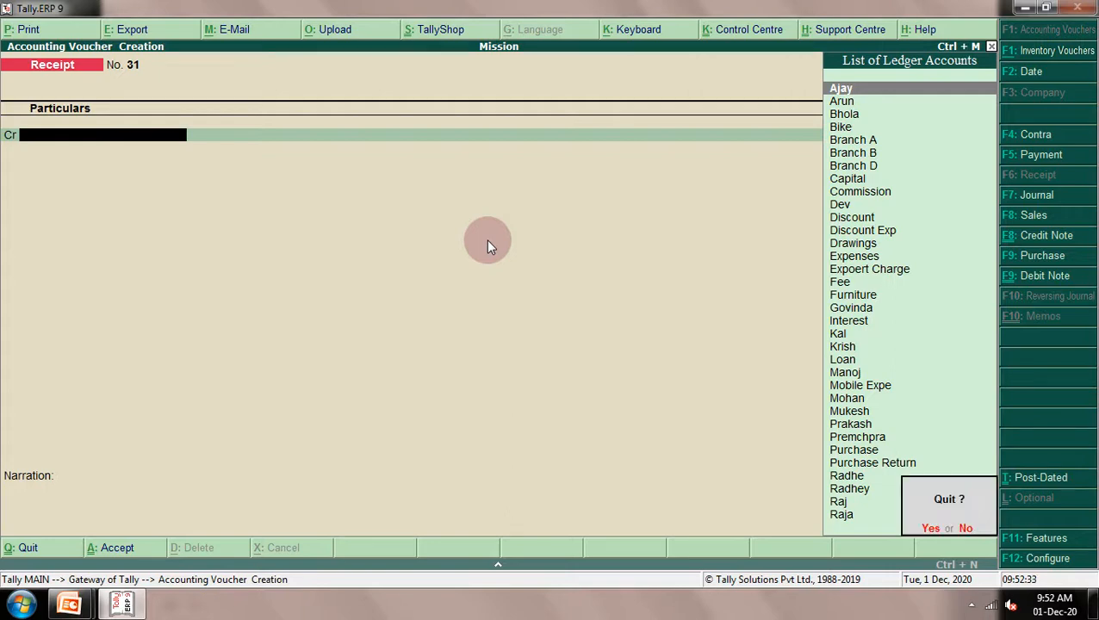
key("y")
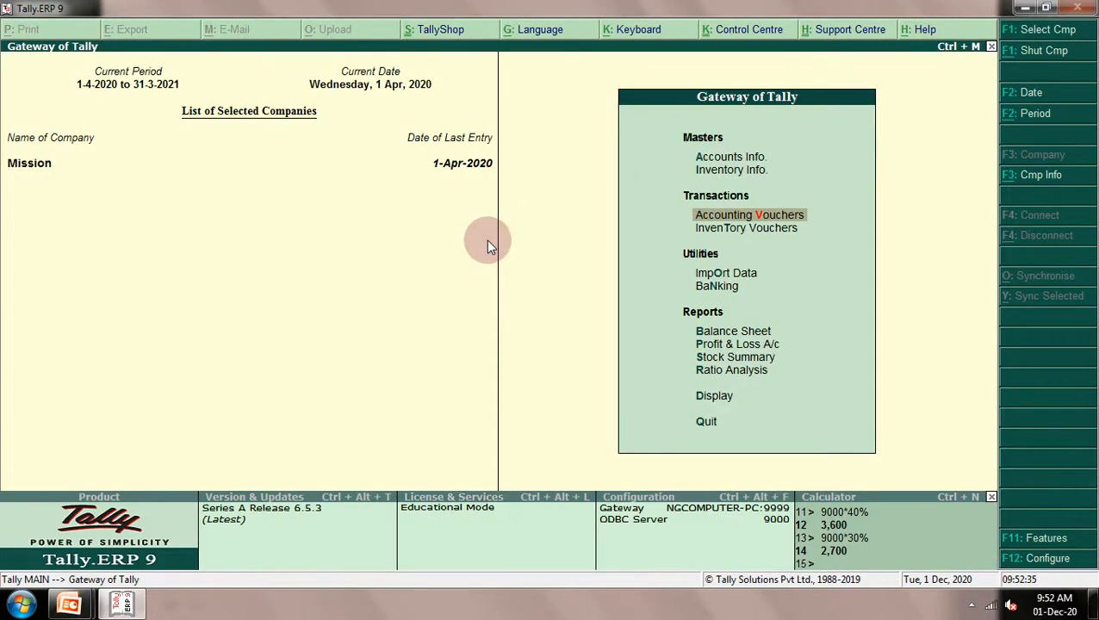
key("Down")
key("Down")
key("Down")
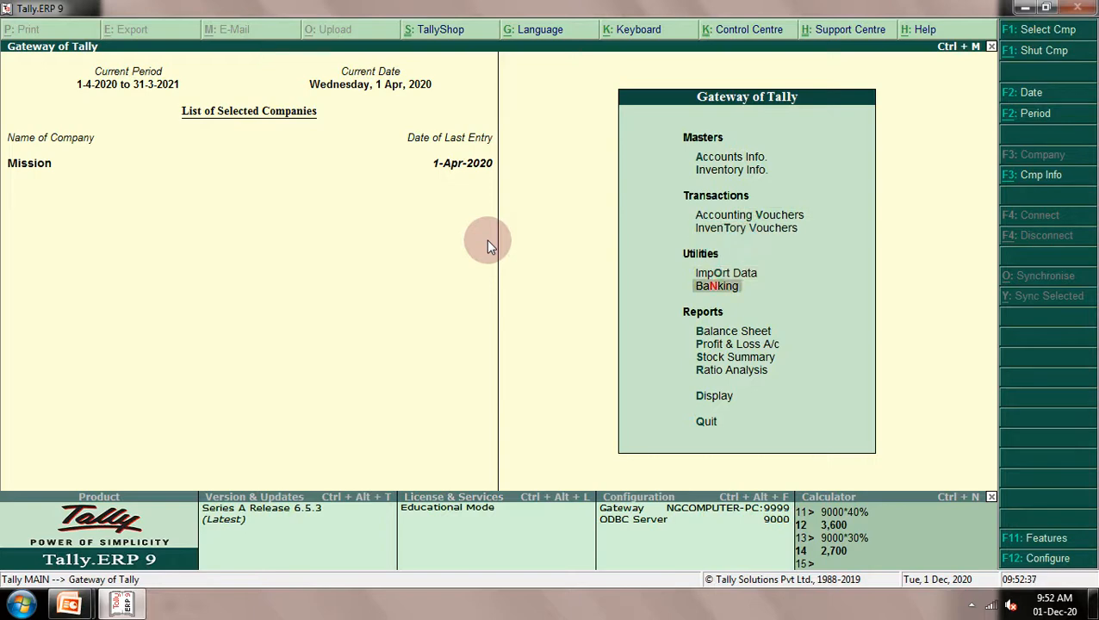
key("Down")
key("Down")
key("Down")
key("Down")
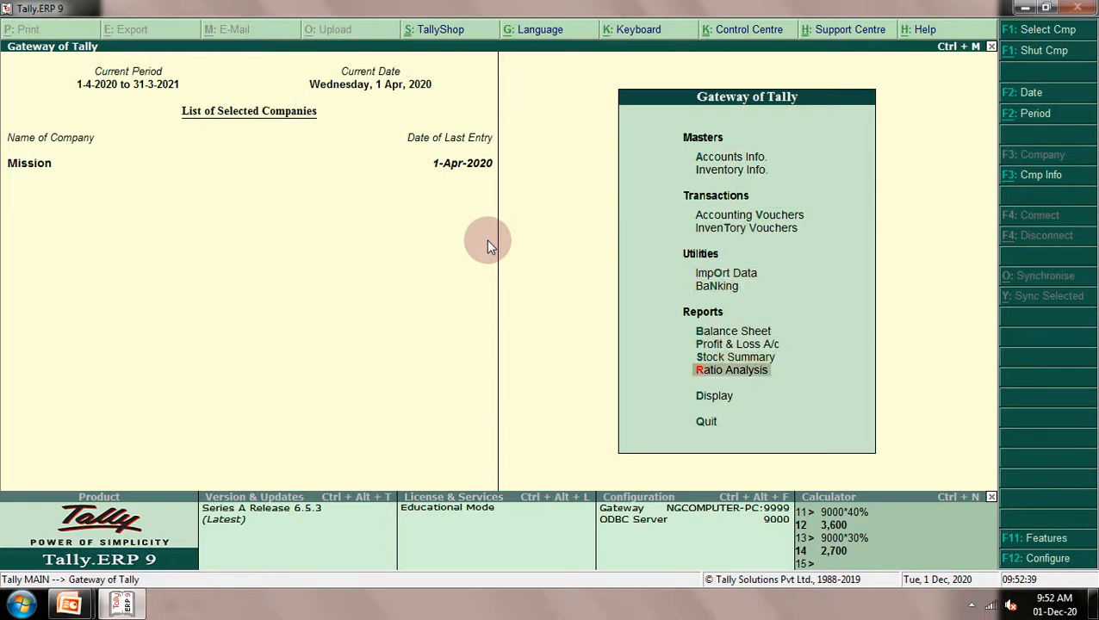
key("Down")
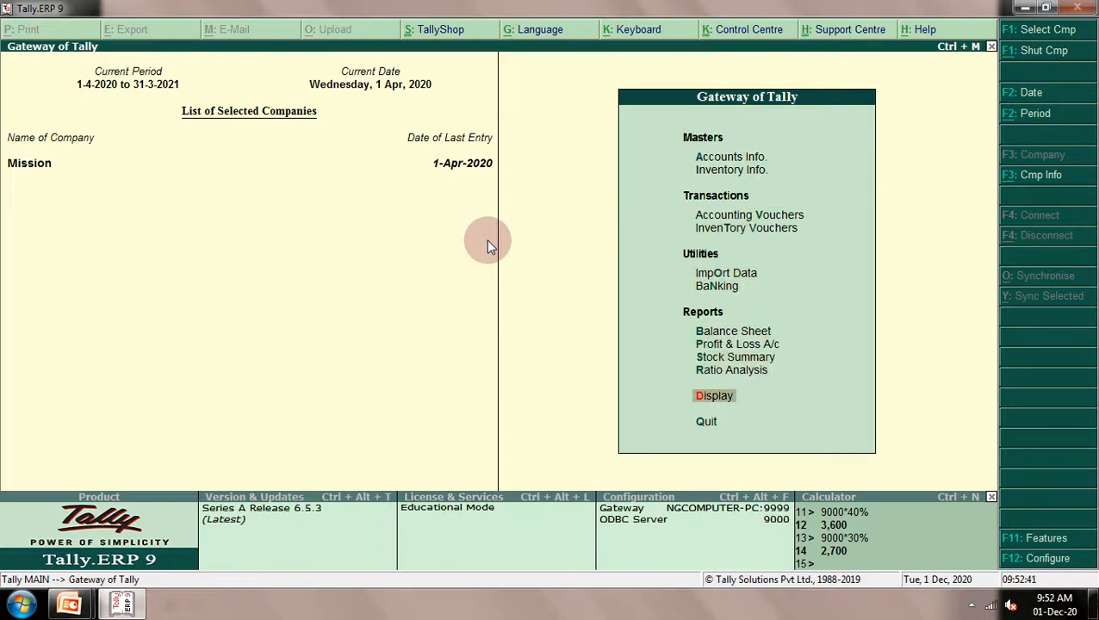
key("Return")
key("Down")
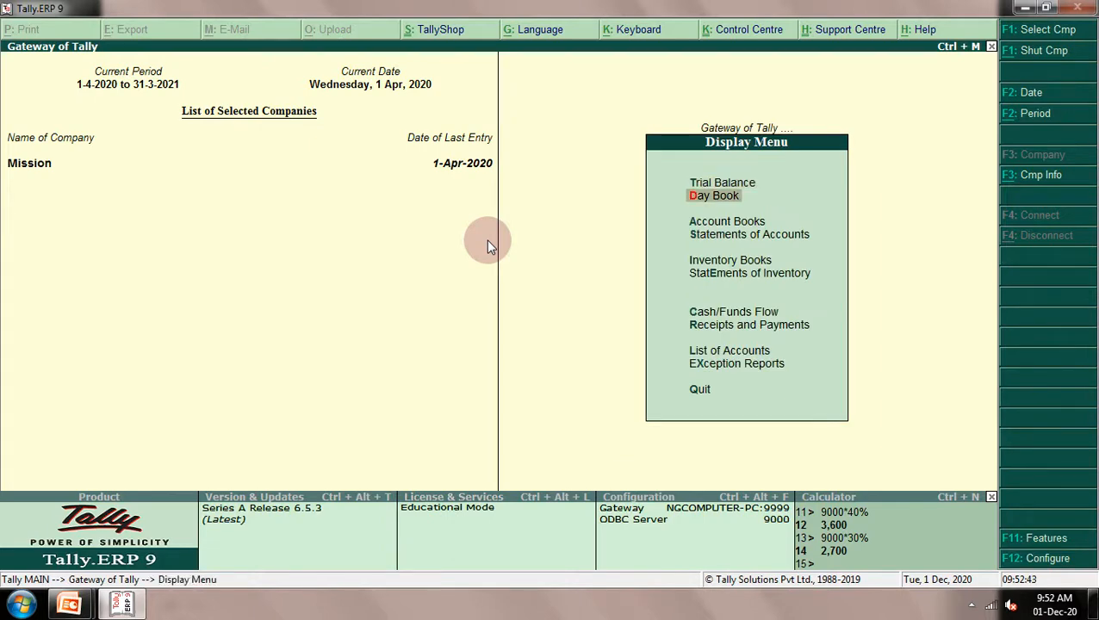
key("Return")
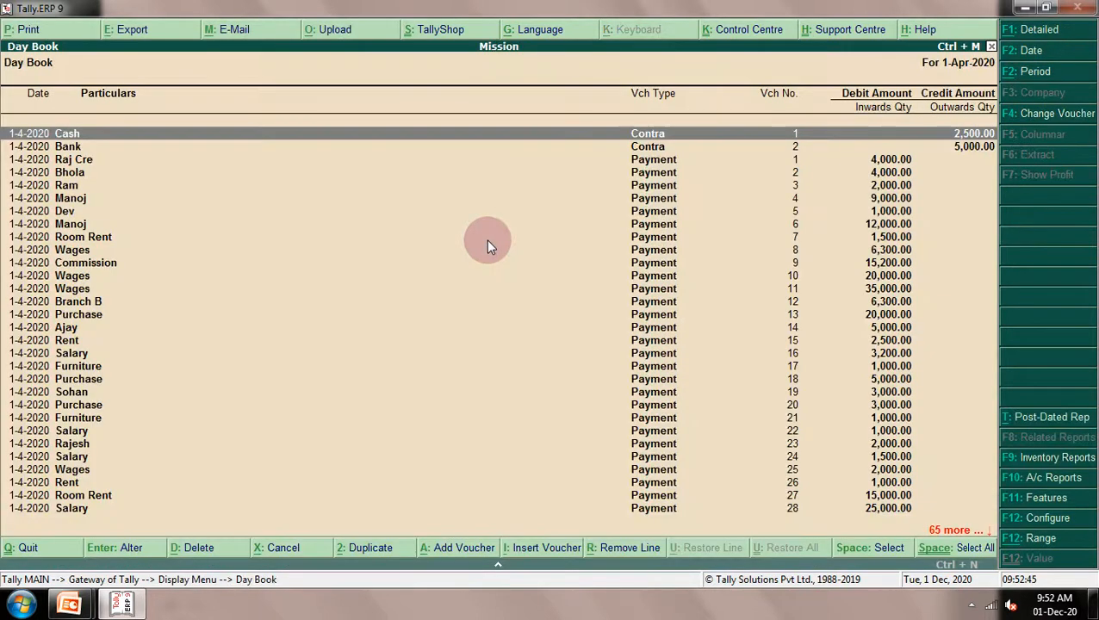
Look through the Day Book's voucher list for 1-Apr-2020, from the payments down to the last purchase entries
key("Down")
key("Down")
key("Down")
key("Down")
key("Down")
key("Down")
key("Down")
key("Down")
key("Down")
key("Down")
key("Down")
key("Down")
key("Down")
key("Down")
key("Down")
key("Down")
key("Down")
key("Down")
key("Down")
key("Down")
key("Down")
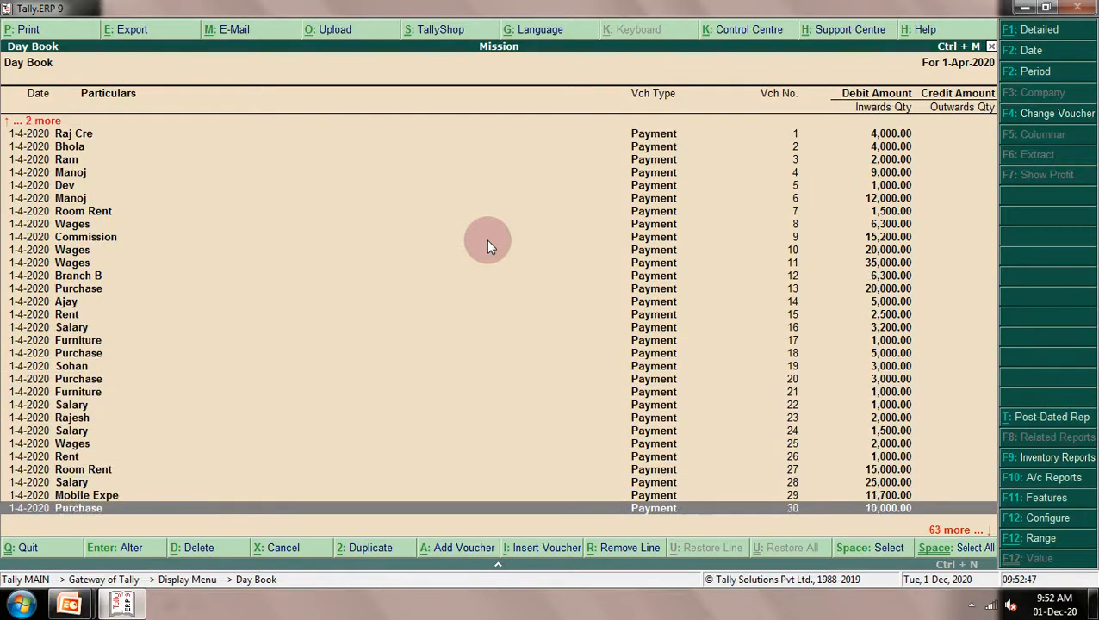
key("Down")
key("Down")
key("Down")
key("Down")
key("Down")
key("Down")
key("Down")
key("Down")
key("Down")
key("Down")
key("Down")
key("Down")
key("Down")
key("Down")
key("Down")
key("Down")
key("Down")
key("Down")
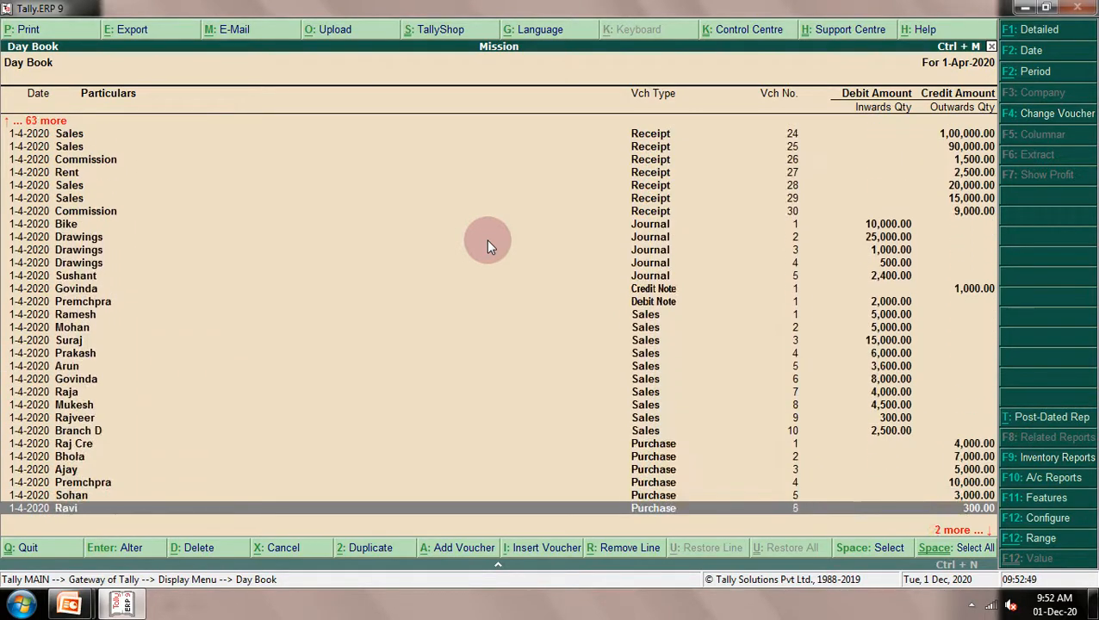
key("Up")
key("Up")
key("Up")
key("Up")
key("Up")
key("Up")
key("Up")
key("Up")
key("Up")
key("Up")
key("Up")
key("Up")
key("Up")
key("Up")
key("Up")
key("Up")
key("Up")
key("Up")
key("Up")
key("Up")
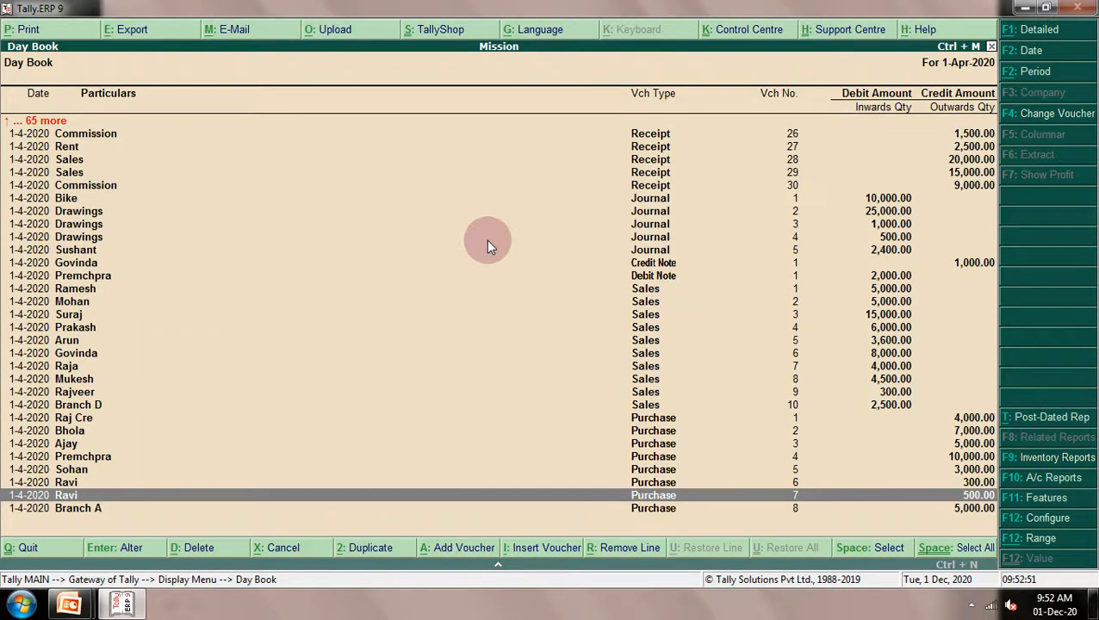
key("Up")
key("Up")
key("Up")
key("Up")
key("Up")
key("Up")
key("Up")
key("Up")
key("Up")
key("Up")
key("Up")
key("Up")
key("Up")
key("Up")
key("Up")
key("Up")
key("Up")
key("Up")
key("Up")
key("Up")
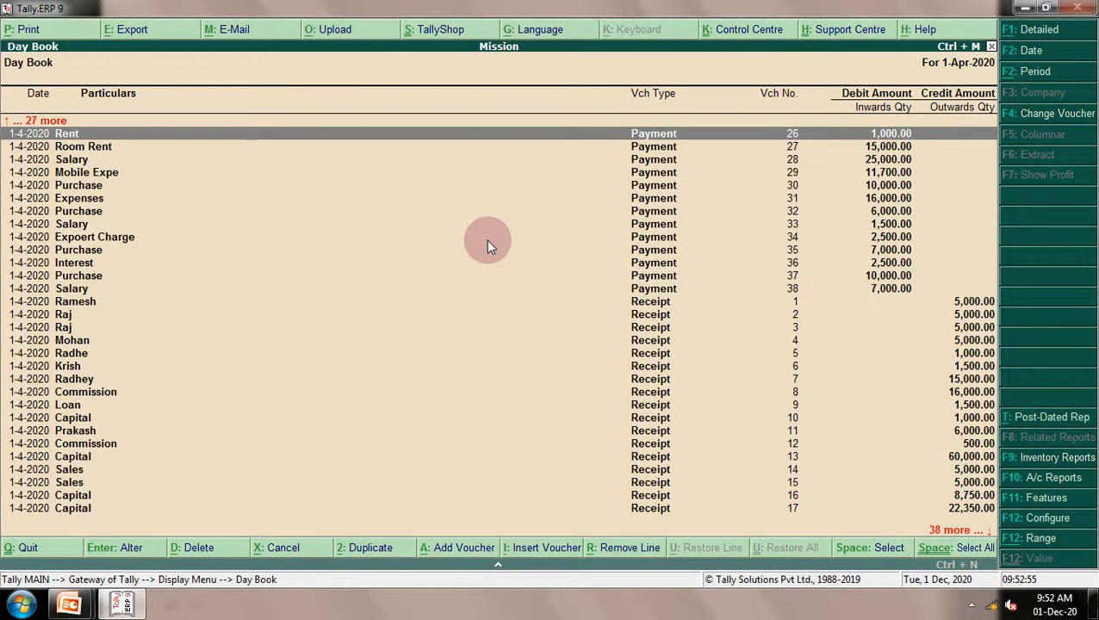
key("Down")
key("Down")
key("Down")
key("Down")
key("Down")
key("Down")
key("Down")
key("Down")
key("Down")
key("Down")
key("Down")
key("Down")
key("Down")
key("Down")
key("Down")
key("Down")
key("Down")
key("Down")
key("Down")
key("Down")
key("Down")
key("Down")
key("Down")
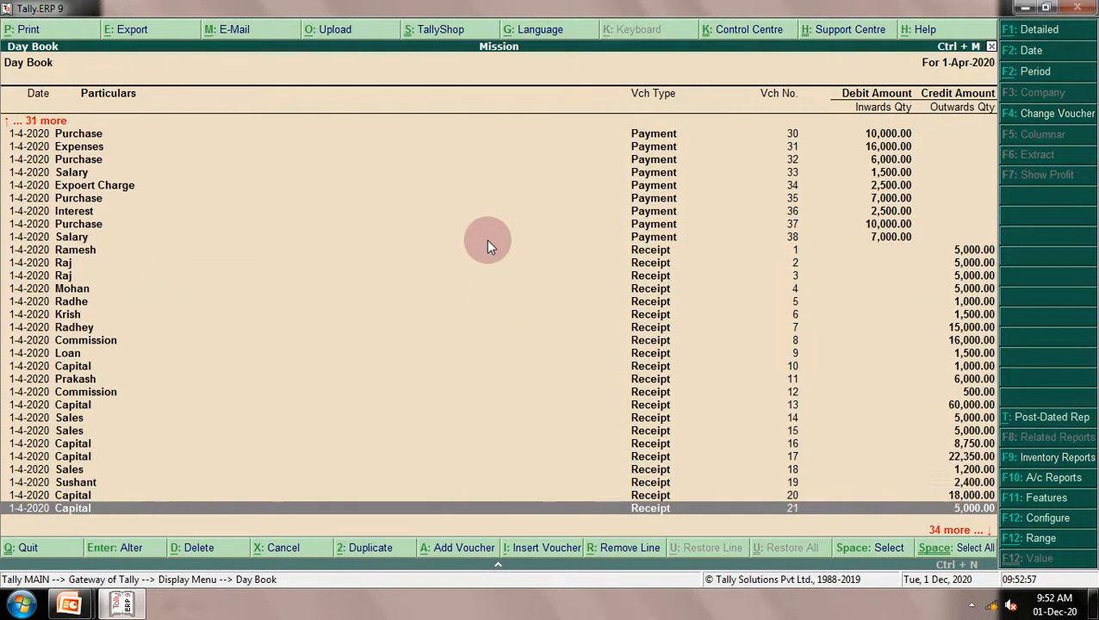
key("Down")
key("Down")
key("Down")
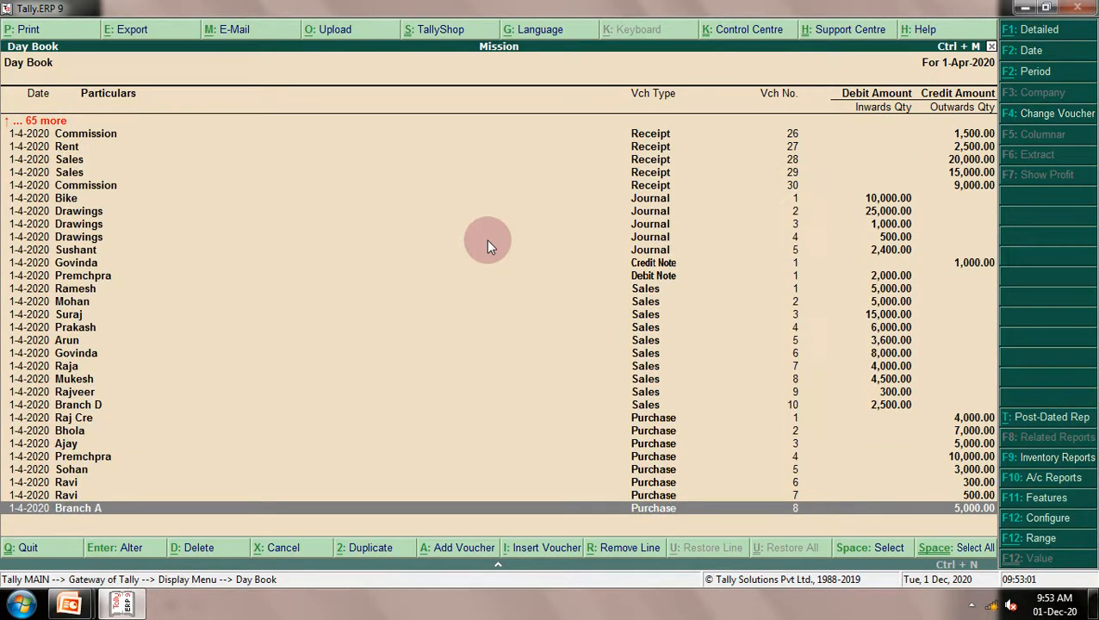
Configure the Day Book to the Detailed format with narrations, bill wise details and cost centre details shown
key("F12")
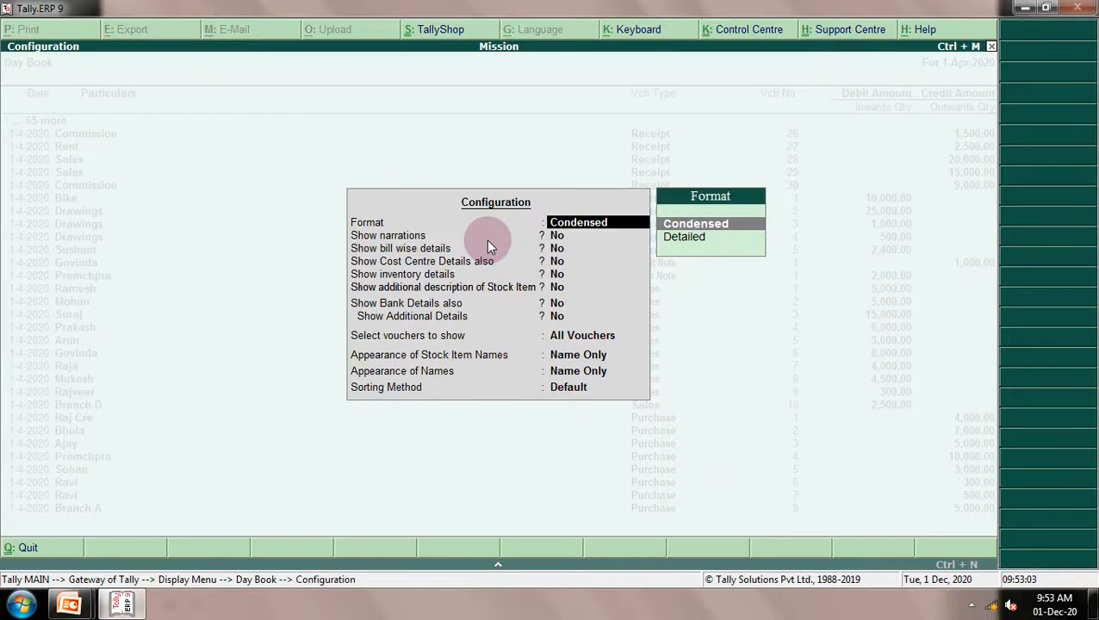
key("Down")
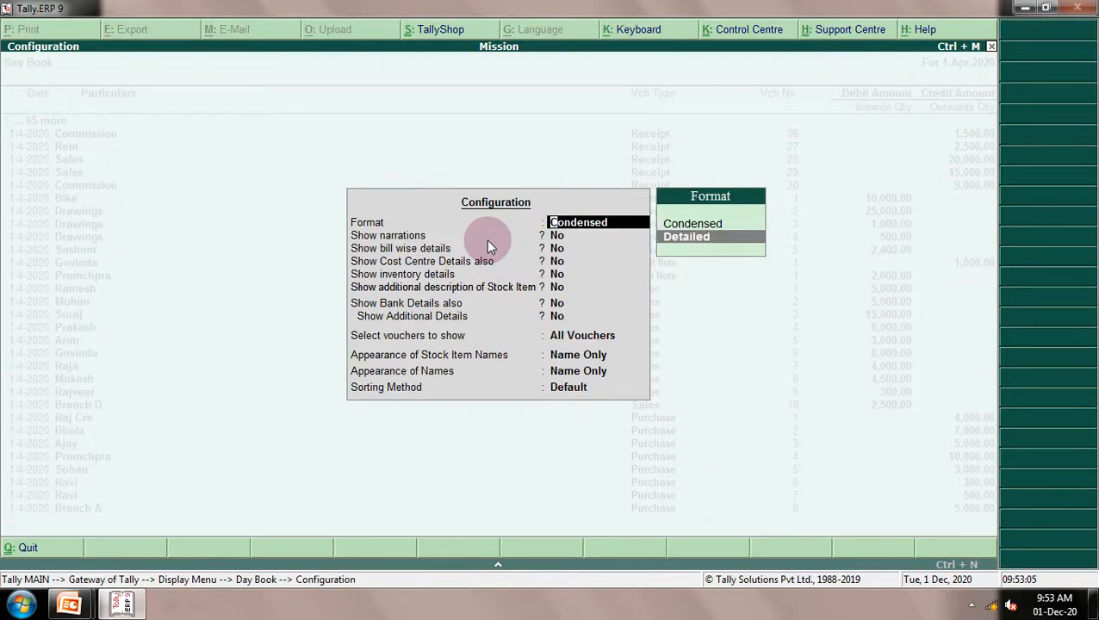
key("Return")
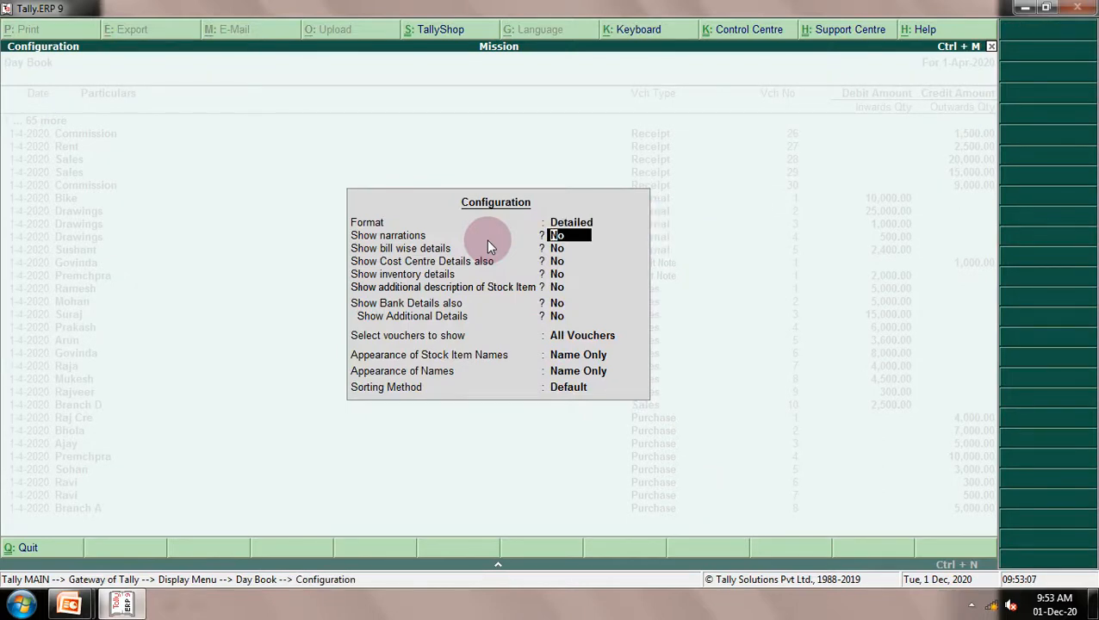
type("y")
key("Return")
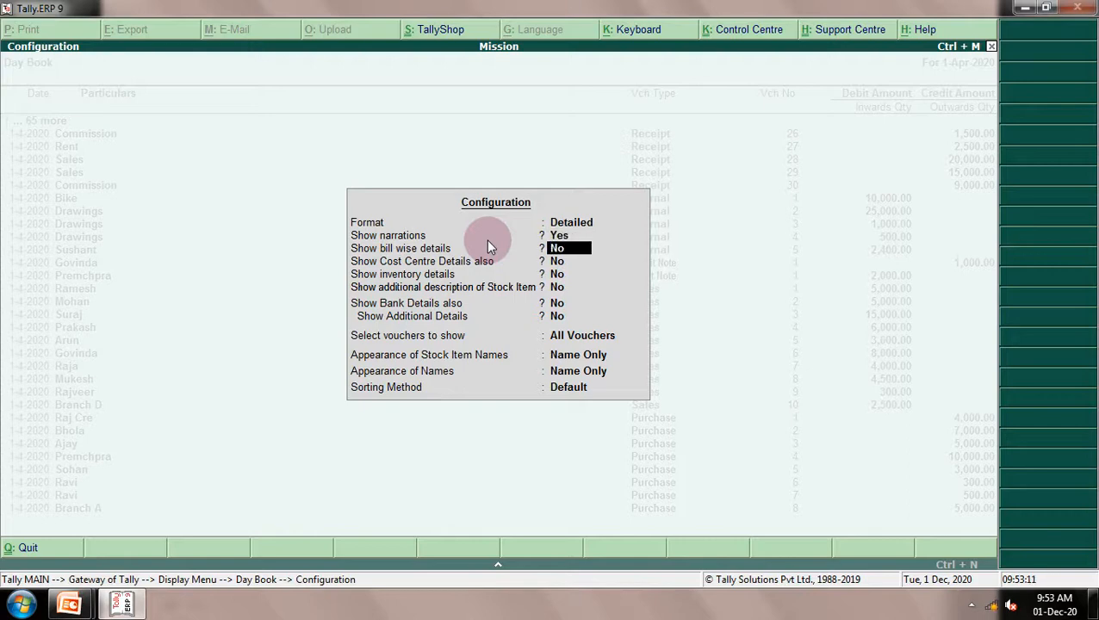
type("y")
key("Return")
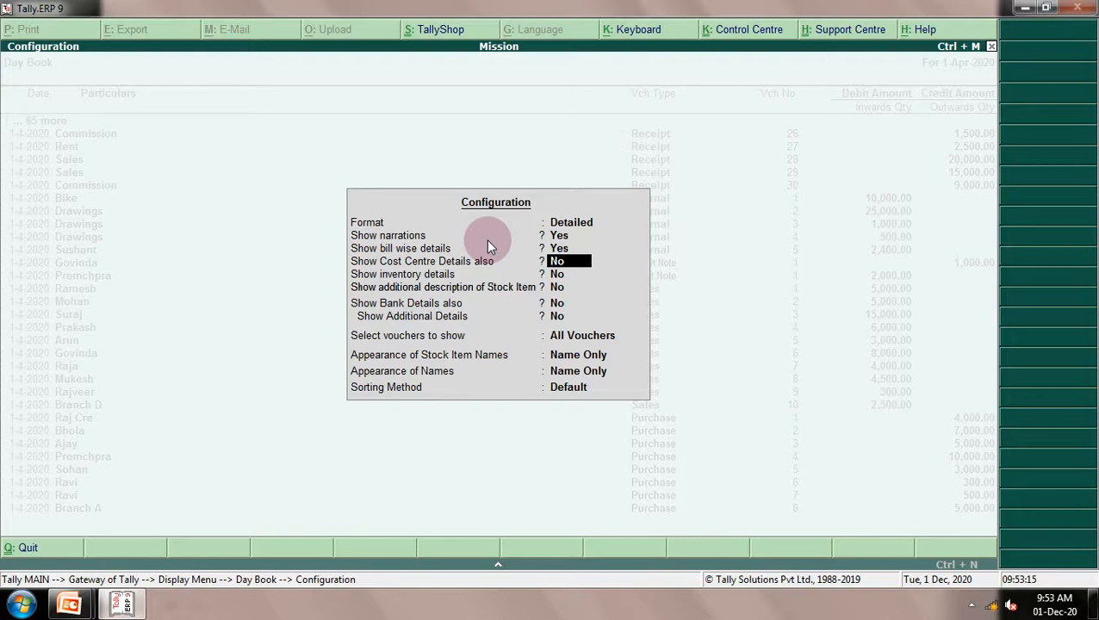
type("y")
key("Return")
Keep the remaining Day Book options, set the sorting method to In Sequence of Entry and apply the configuration
key("Return")
key("Return")
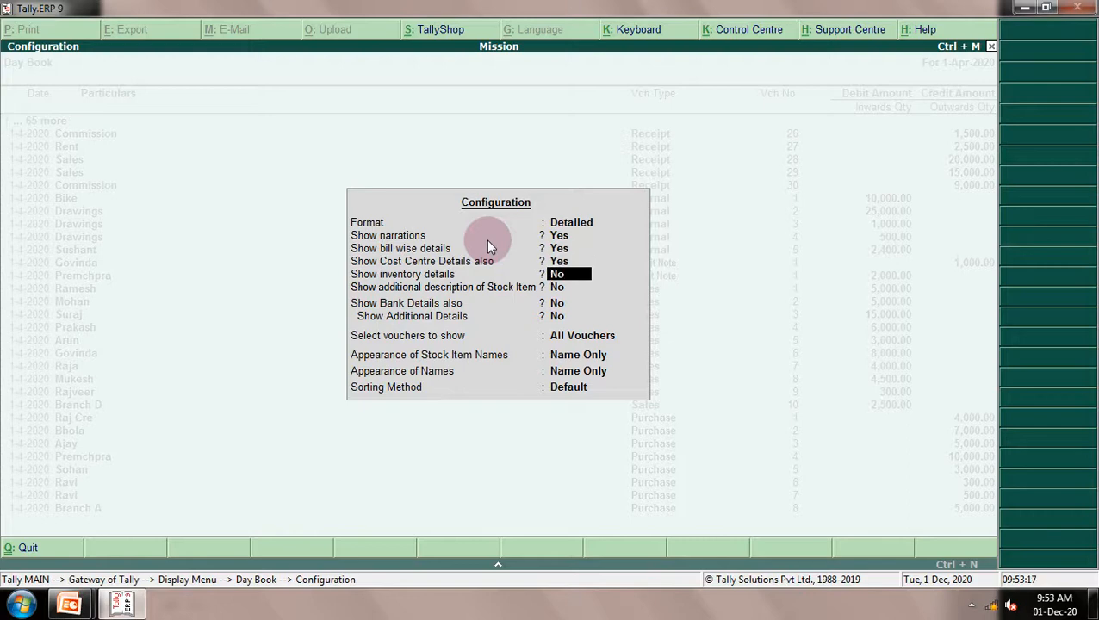
key("Return")
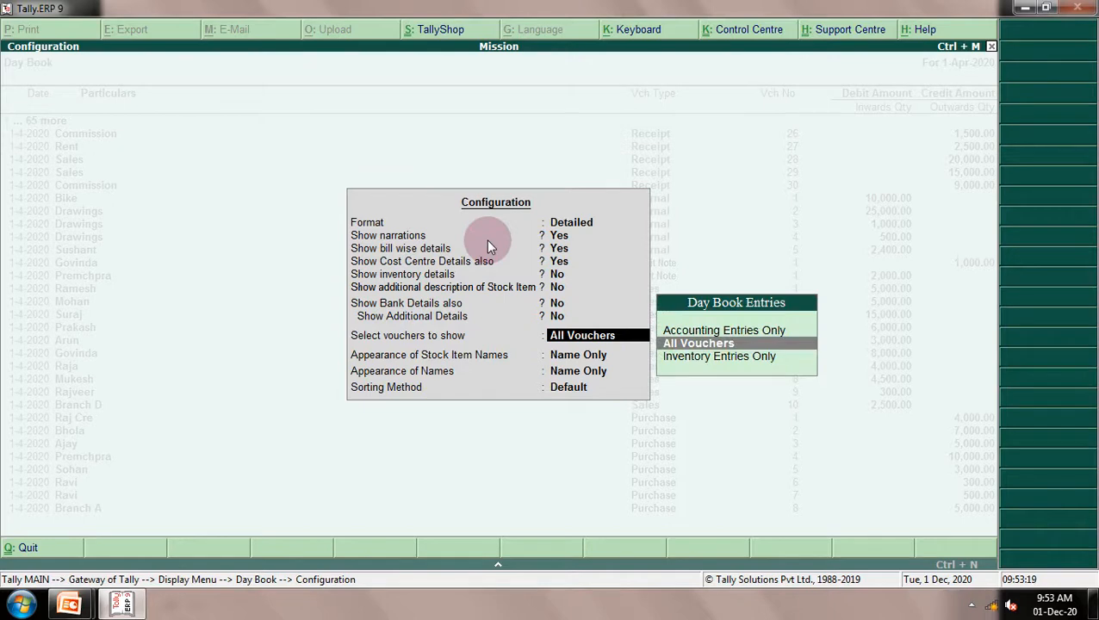
key("Return")
key("Return")
key("Return")
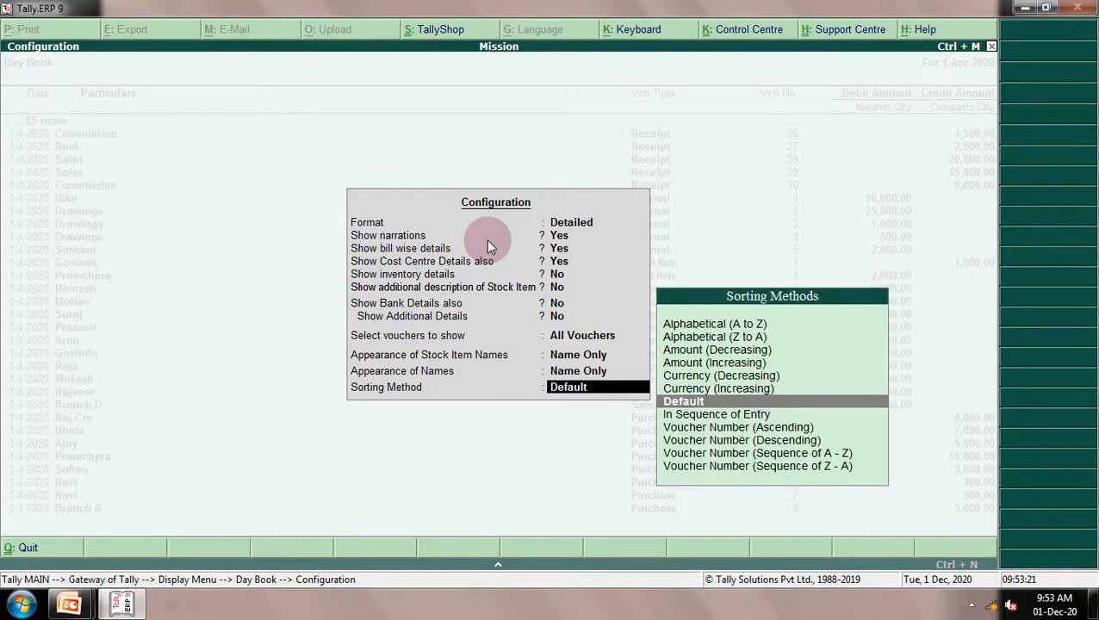
key("Down")
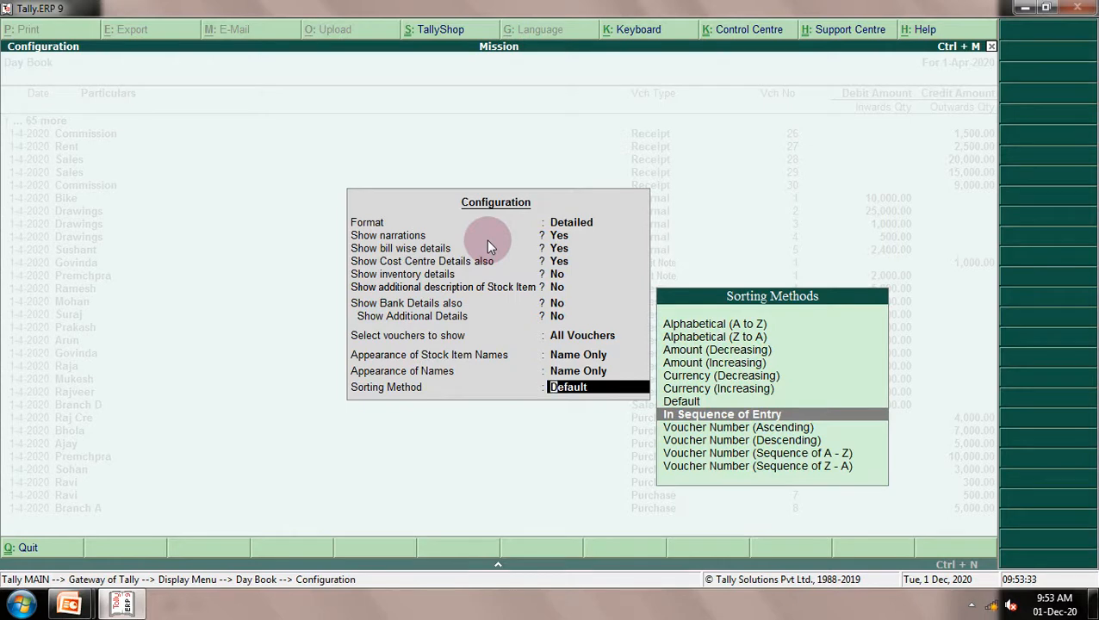
key("Return")
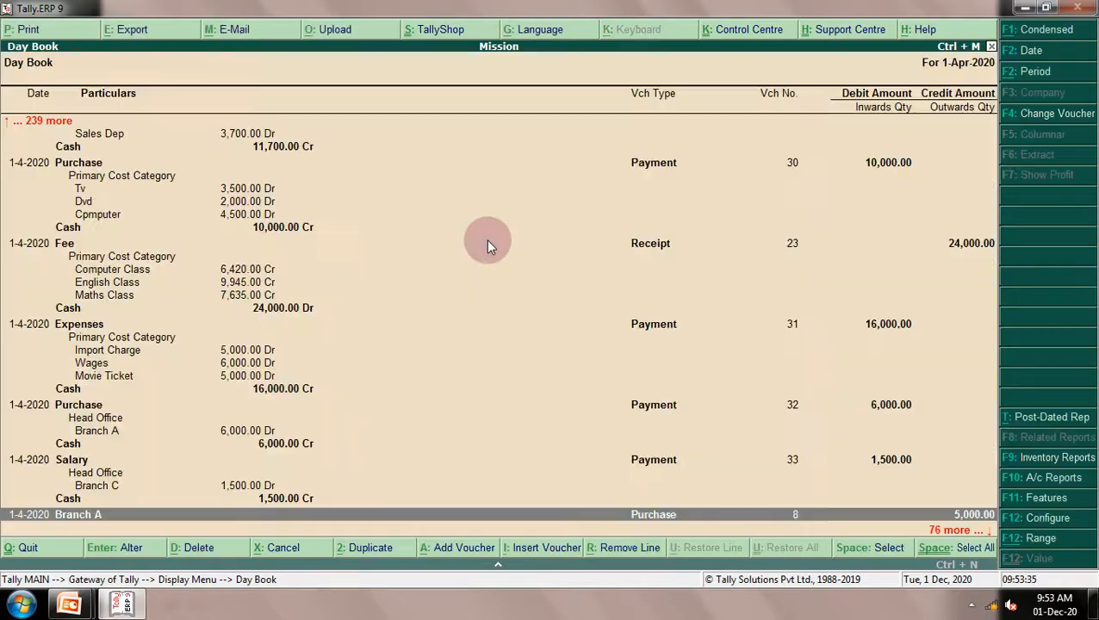
Look through the detailed Day Book's cost centre breakdowns from the Branch A purchase down to the final Commission receipt
key("Down")
key("Down")
key("Down")
key("Down")
key("Down")
key("Down")
key("Down")
key("Down")
key("Down")
key("Down")
key("Down")
key("Down")
key("Down")
key("Down")
key("Down")
key("Down")
key("Down")
key("Down")
key("Down")
key("Down")
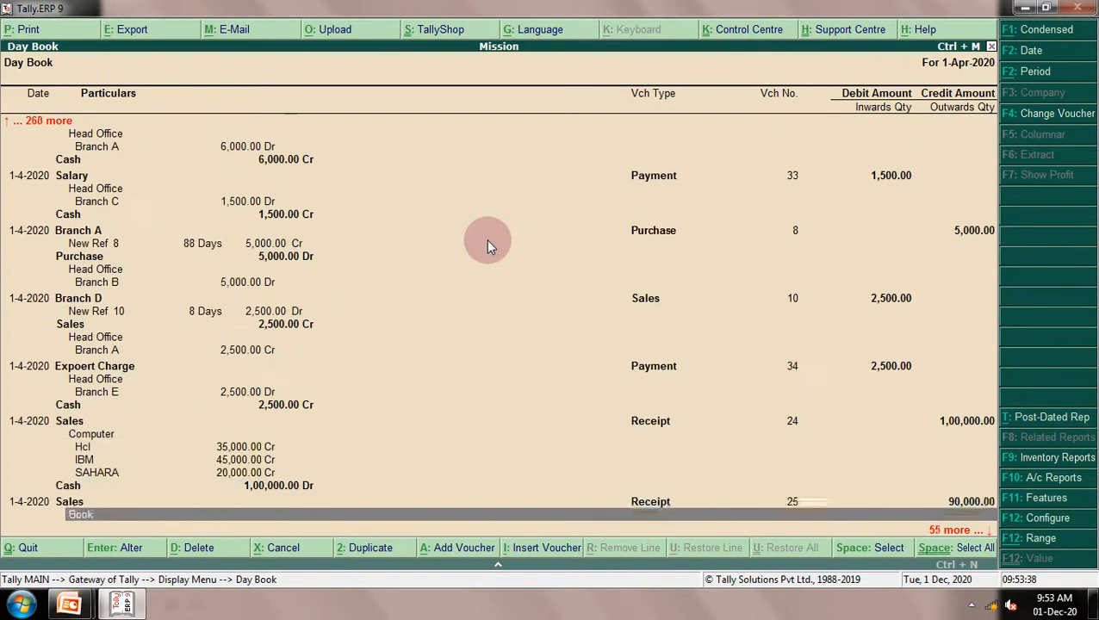
key("Down")
key("Down")
key("Down")
key("Down")
key("Down")
key("Down")
key("Down")
key("Down")
key("Down")
key("Down")
key("Down")
key("Down")
key("Down")
key("Down")
key("Down")
key("Down")
key("Down")
key("Down")
key("Down")
key("Down")
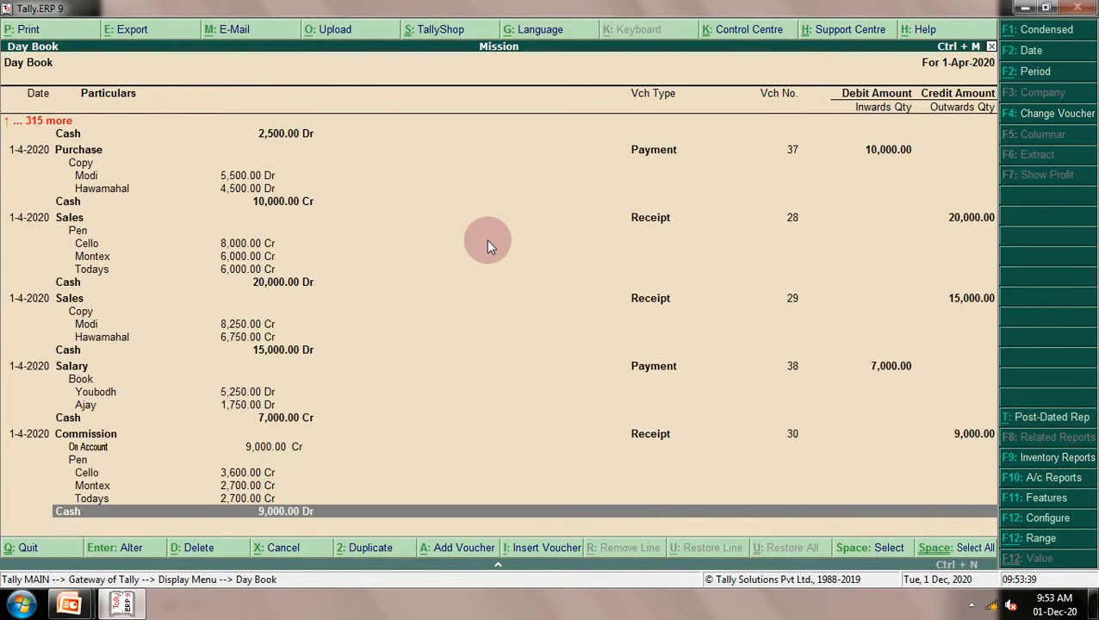
Review the cost centre allocations backwards from the Commission receipt to the Pen entries just above payment 37
key("Up")
key("Up")
key("Up")
key("Up")
key("Up")
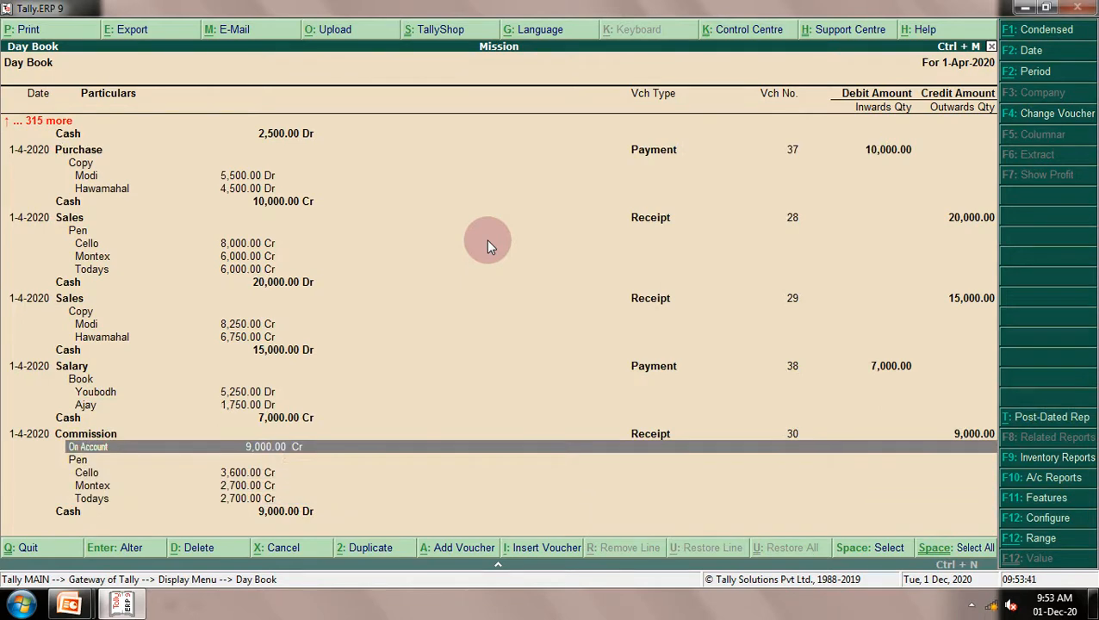
key("Down")
key("Down")
key("Up")
key("Up")
key("Up")
key("Up")
key("Up")
key("Up")
key("Up")
key("Up")
key("Up")
key("Up")
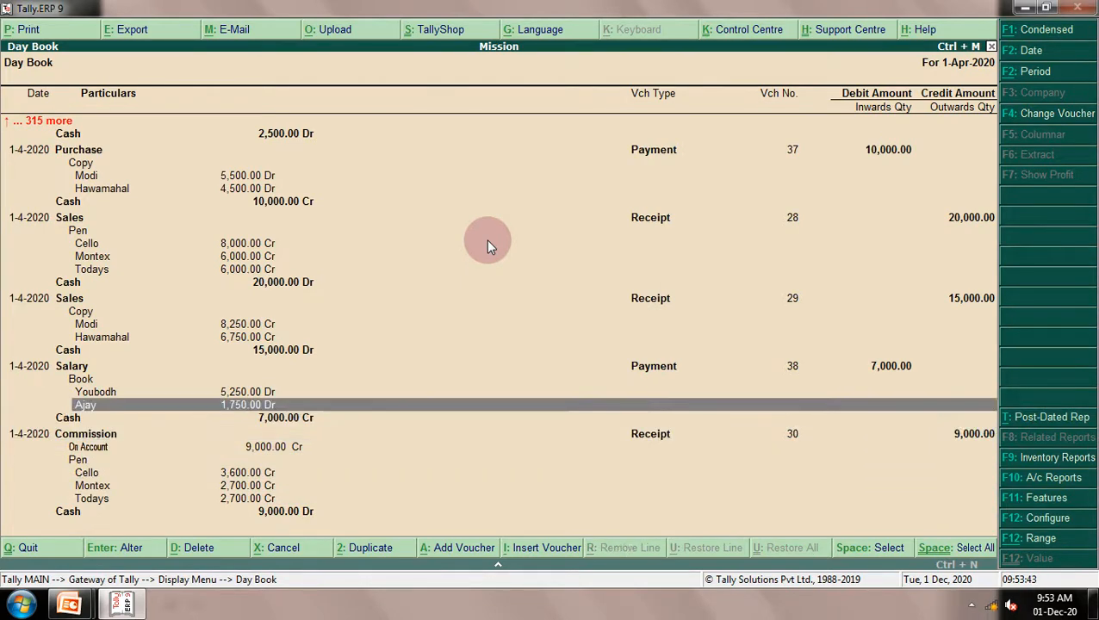
key("Up")
key("Up")
key("Up")
key("Up")
key("Up")
key("Up")
key("Up")
key("Up")
key("Up")
key("Up")
key("Up")
key("Up")
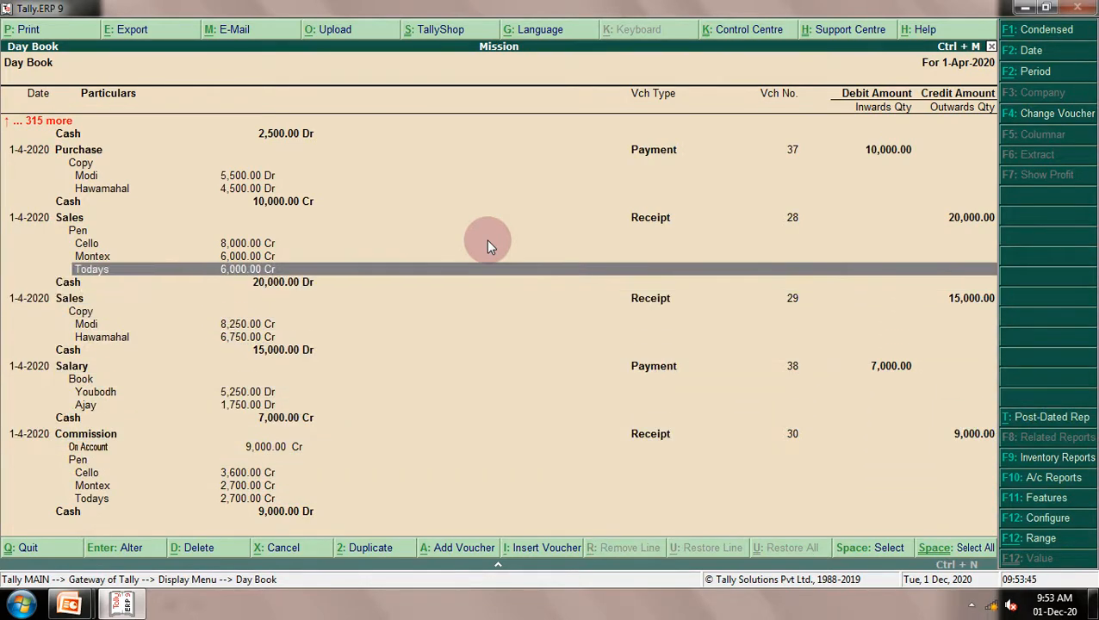
key("Up")
key("Up")
key("Up")
key("Up")
key("Up")
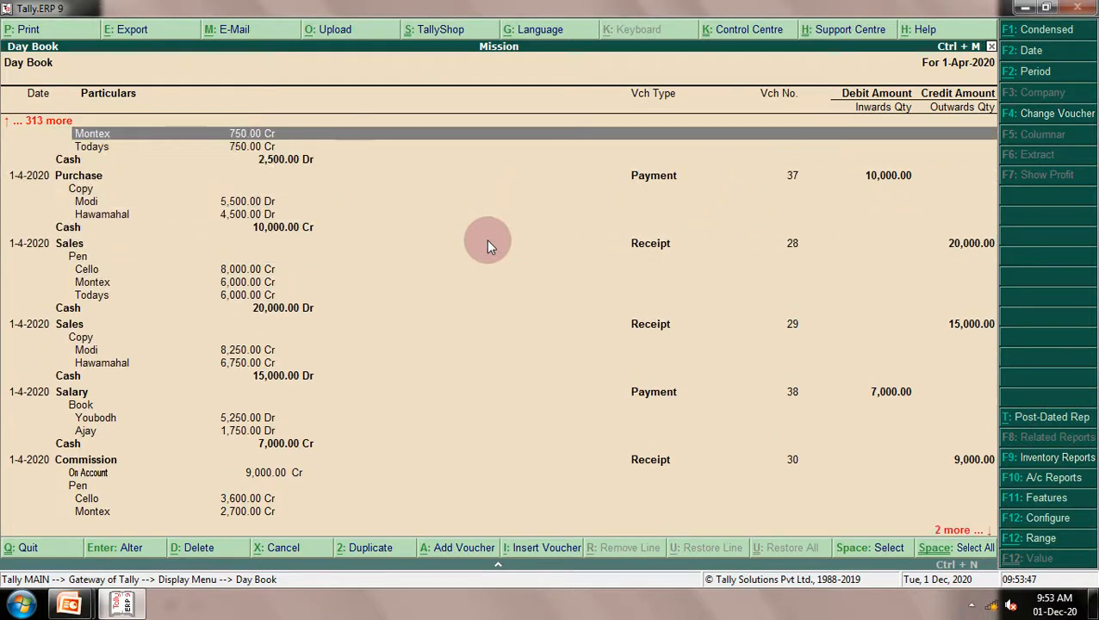
Go through the last Day Book vouchers again, down to the closing Cash line of the Commission receipt
key("Down")
key("Down")
key("Down")
key("Down")
key("Down")
key("Down")
key("Down")
key("Down")
key("Down")
key("Down")
key("Down")
key("Down")
key("Down")
key("Down")
key("Down")
key("Down")
key("Down")
key("Down")
key("Down")
key("Down")
key("Down")
key("Down")
key("Down")
key("Down")
key("Down")
key("Down")
key("Down")
key("Down")
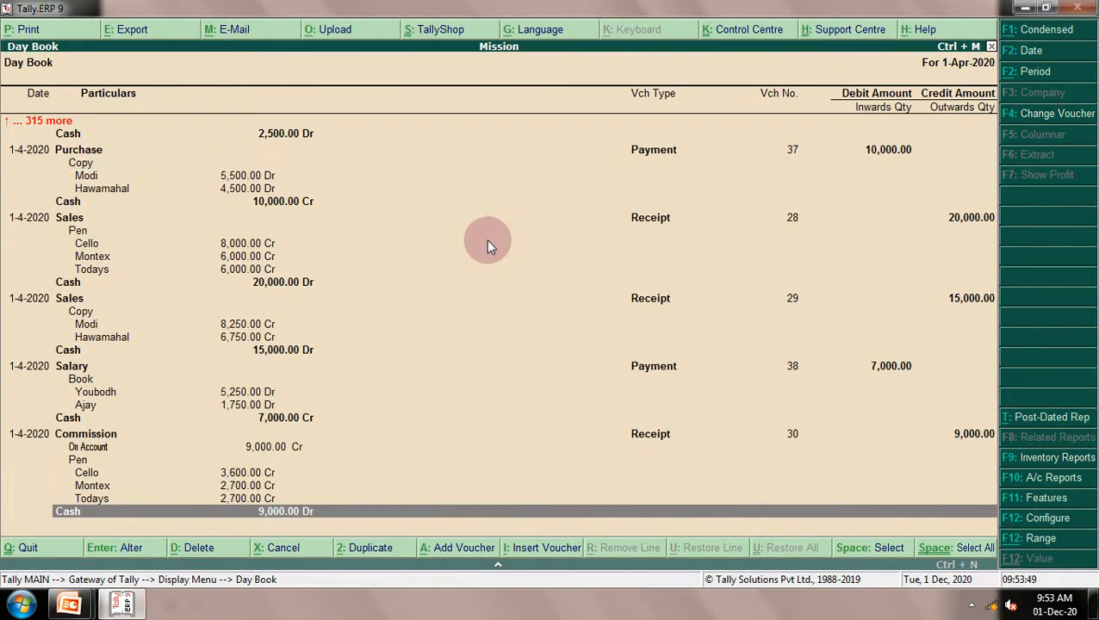
Recheck the Commission, Salary and Sales allocations back up to Sales receipt 28
key("Up")
key("Up")
key("Up")
key("Up")
key("Up")
key("Up")
key("Up")
key("Up")
key("Up")
key("Up")
key("Up")
key("Up")
key("Up")
key("Up")
key("Up")
key("Up")
key("Up")
key("Up")
key("Up")
key("Up")
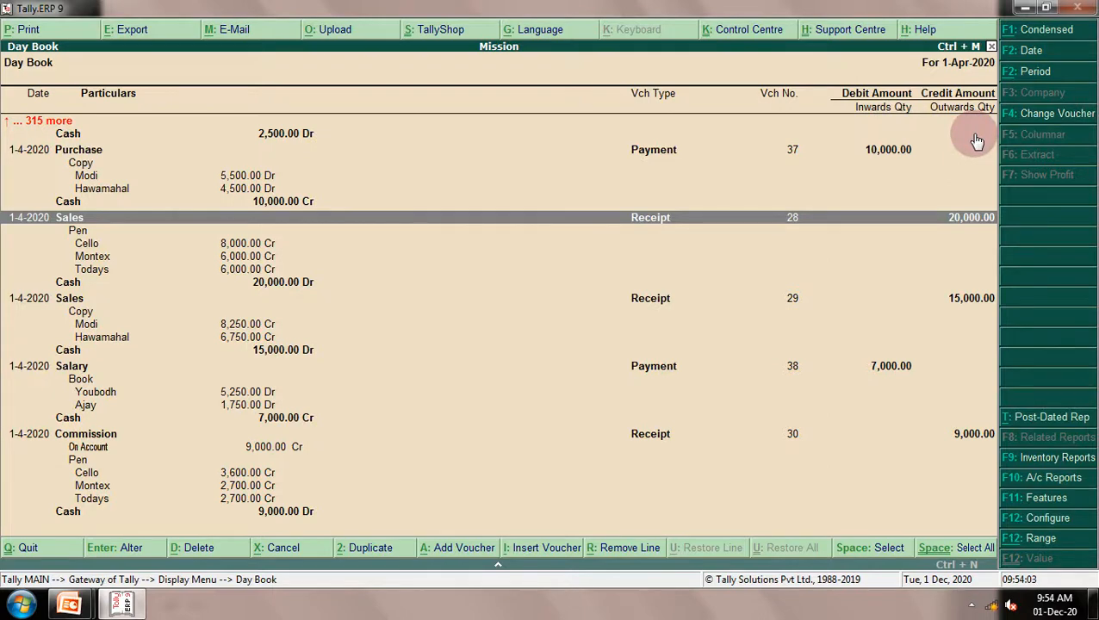
Leave the Day Book and open the Mission company's Balance Sheet
key("Escape")
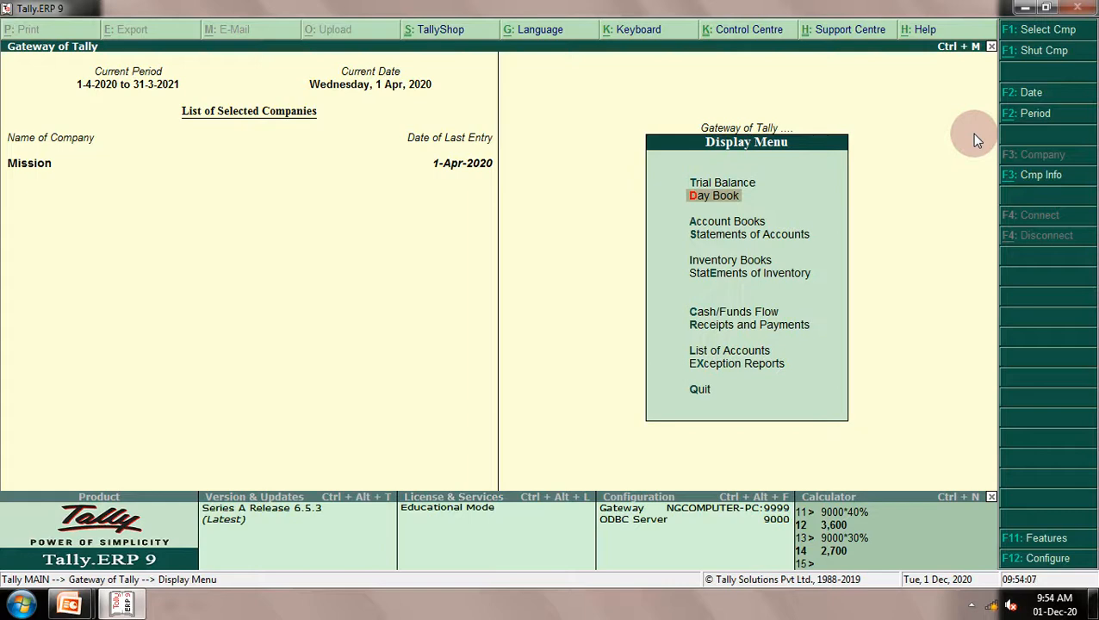
key("Escape")
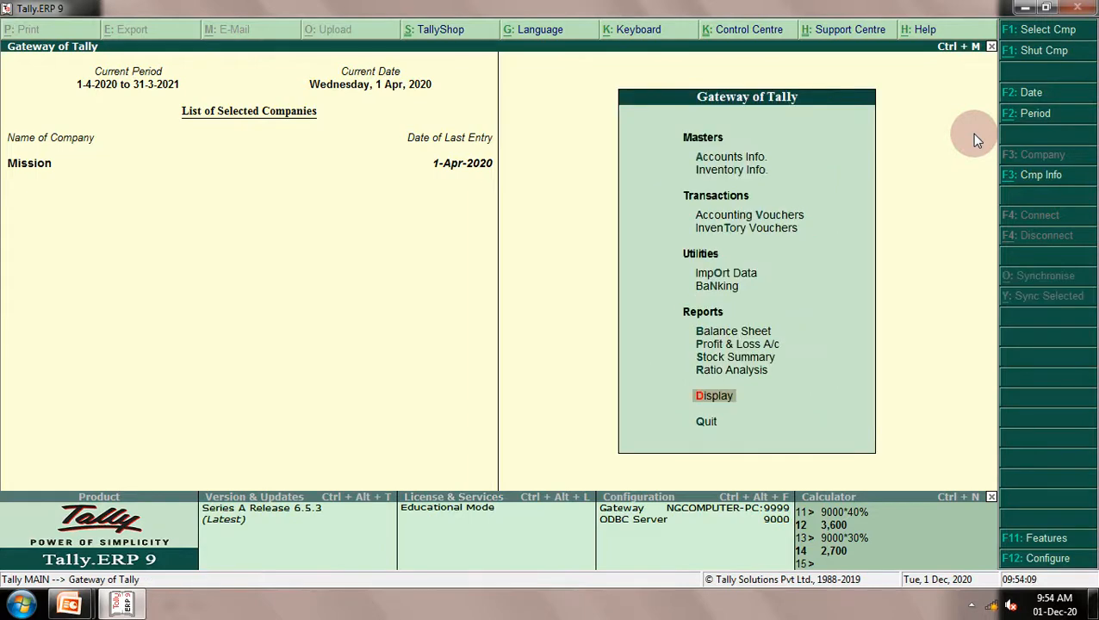
key("Up")
key("Up")
key("Up")
key("Up")
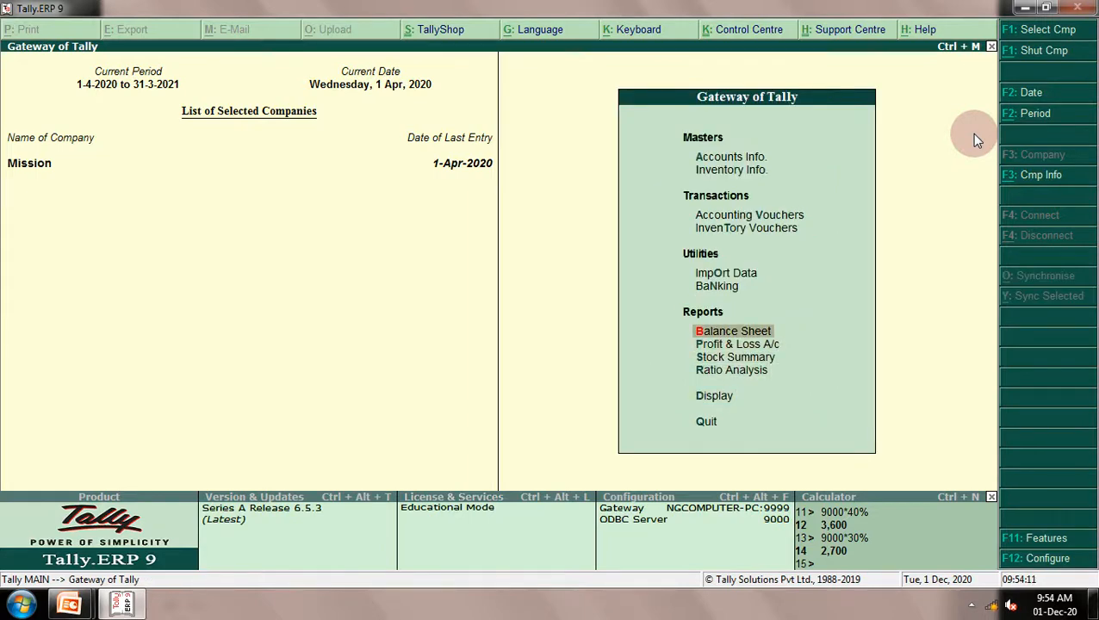
key("Return")
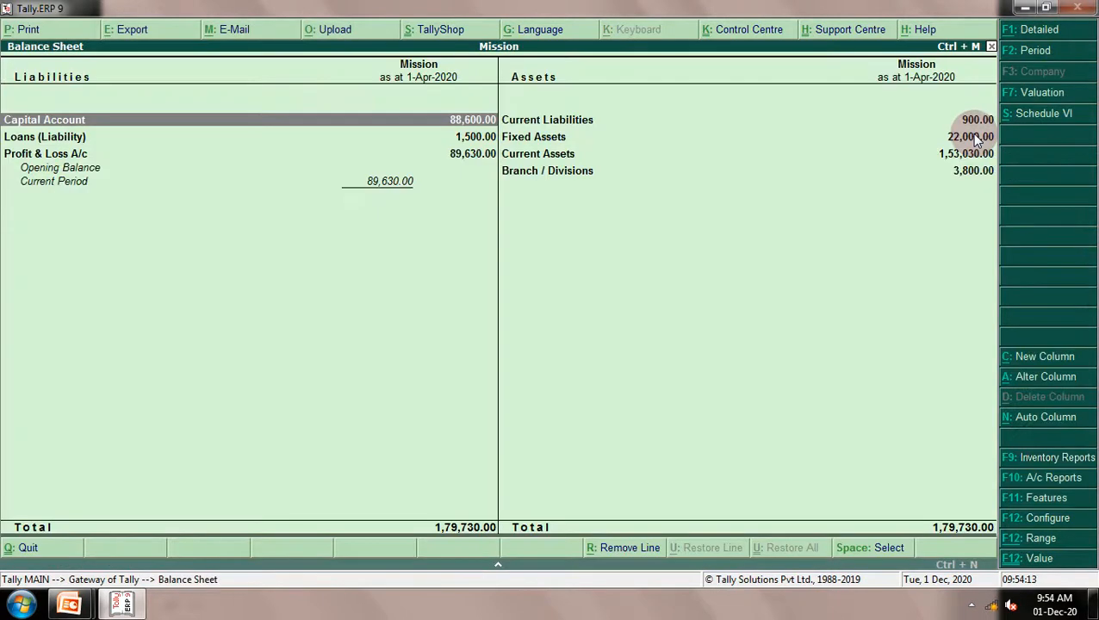
Open the Capital Account group from the Balance Sheet's liabilities and display the Capital ledger's monthly summary
key("Down")
key("Up")
key("Down")
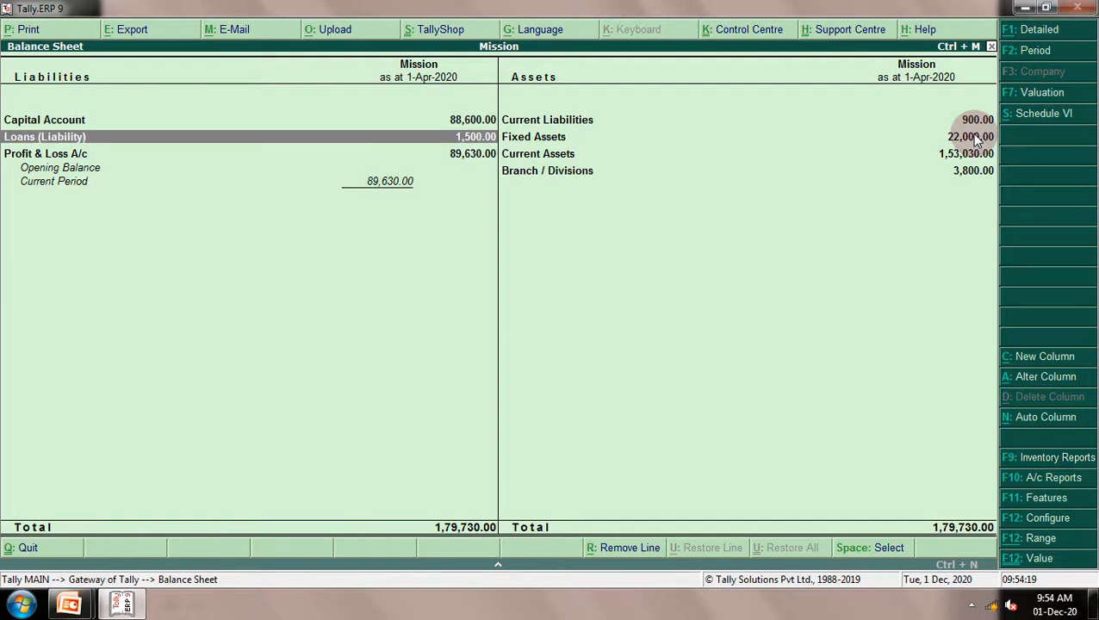
key("Up")
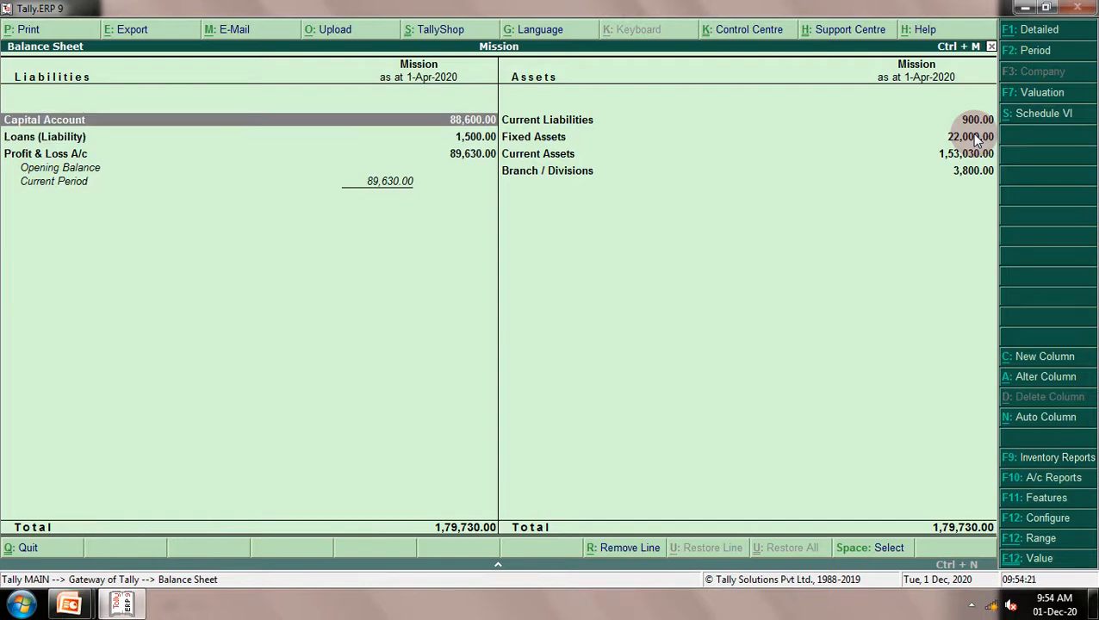
key("Return")
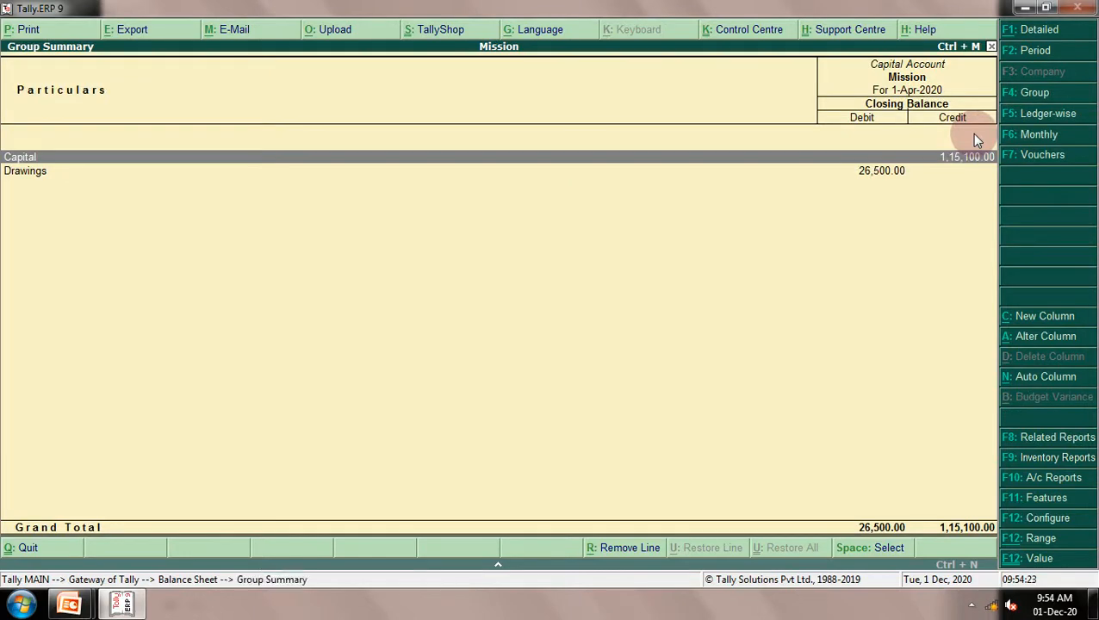
key("Down")
key("Up")
key("Return")
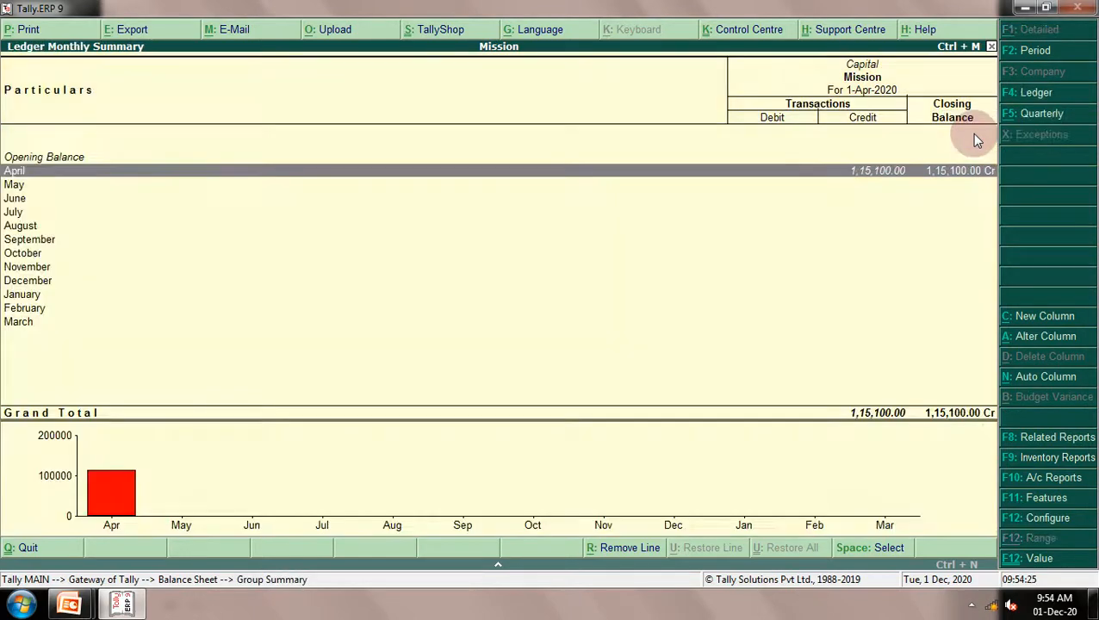
List the Capital ledger's vouchers for April and look through its receipts
key("Return")
key("Down")
key("Down")
key("Down")
key("Down")
key("Down")
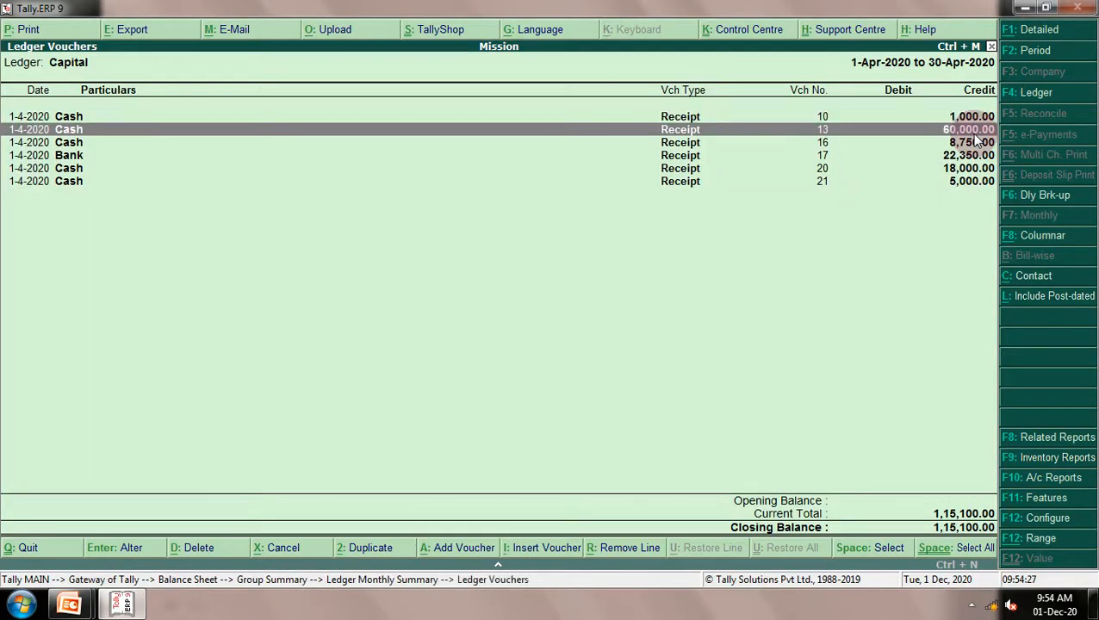
key("Up")
key("Up")
key("Up")
key("Up")
key("Up")
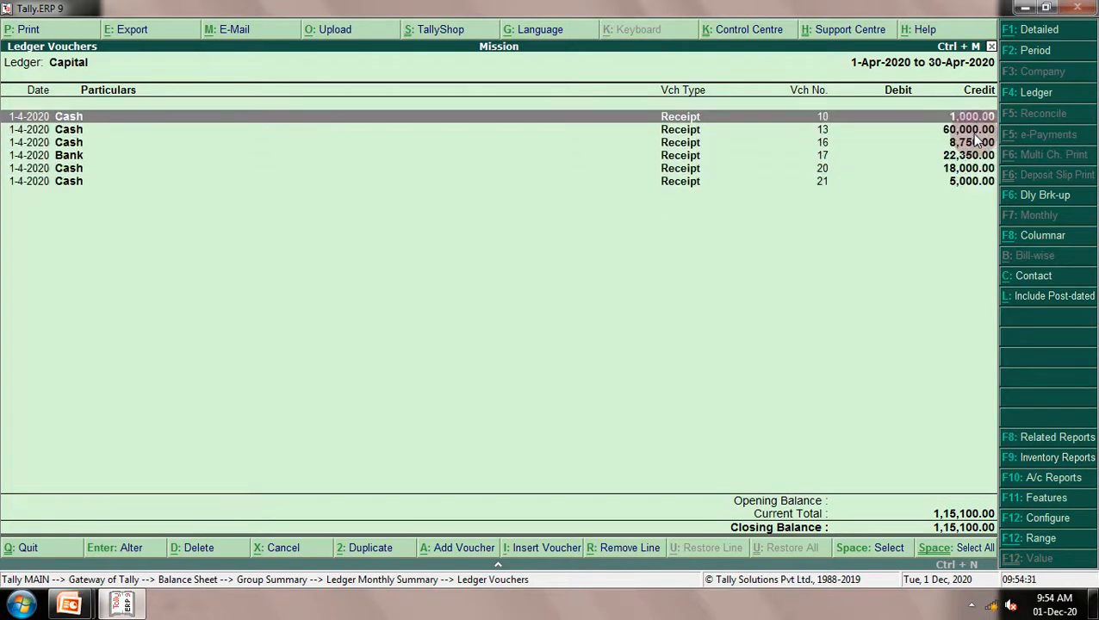
View Capital receipt voucher 10, leave it without altering it and return to the Capital Account group summary
left_click(976, 137)
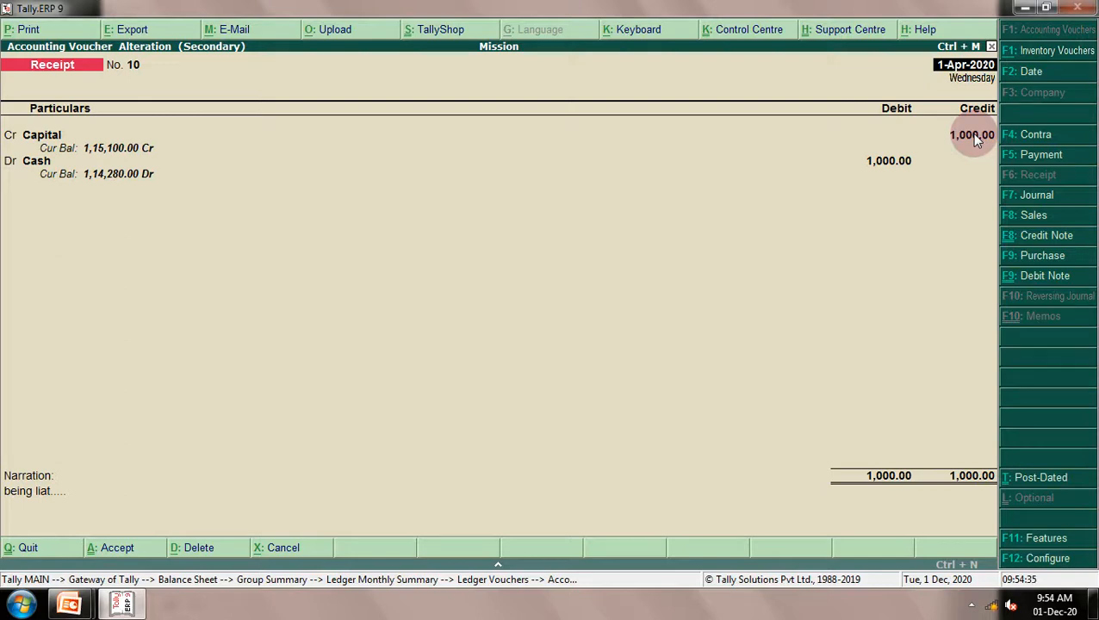
key("Escape")
key("y")
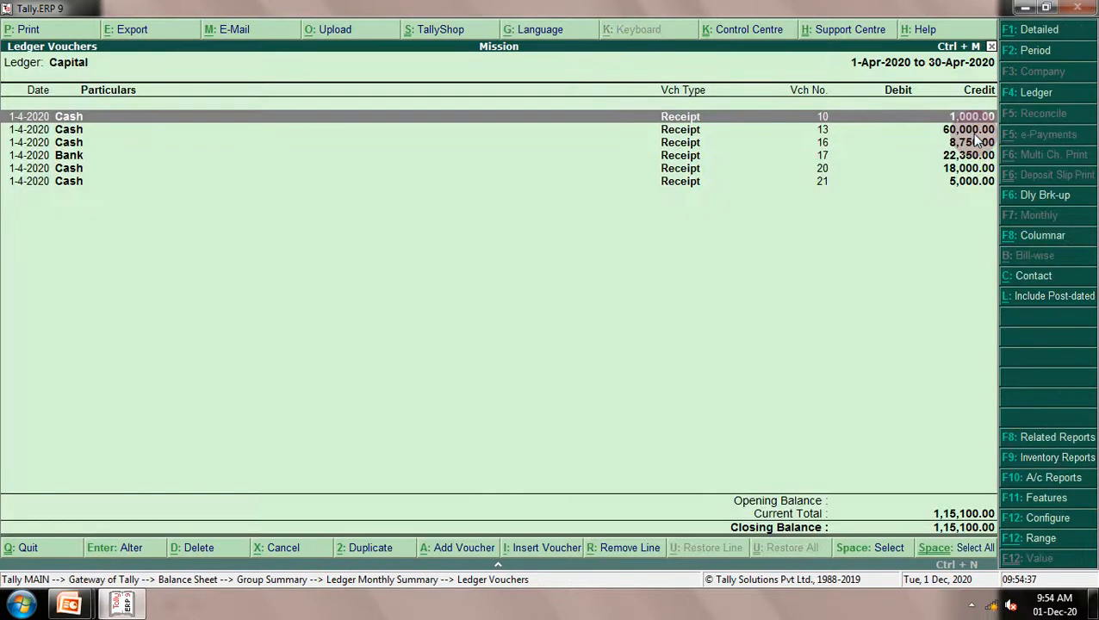
key("Escape")
key("Escape")
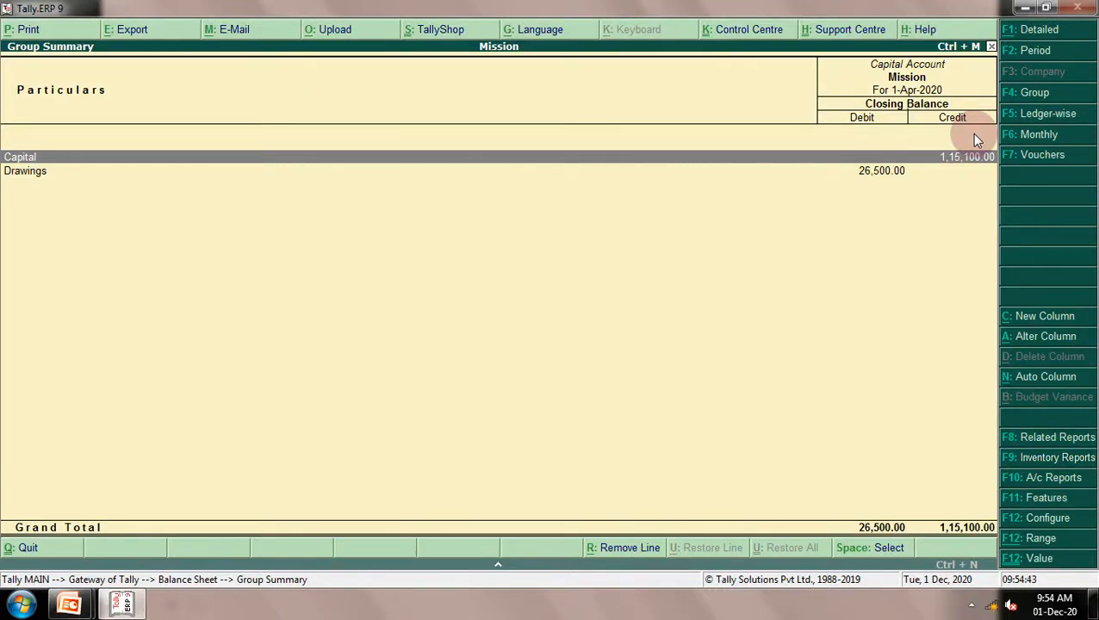
View the Drawings ledger's monthly summary and return to the liabilities of the Balance Sheet
key("Down")
key("Return")
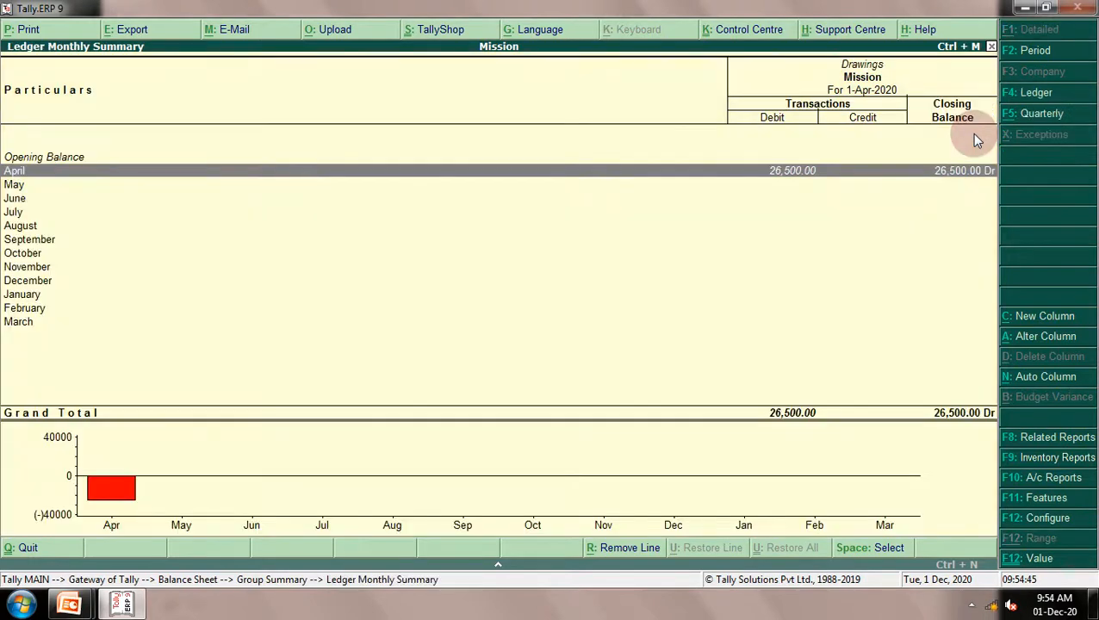
key("Escape")
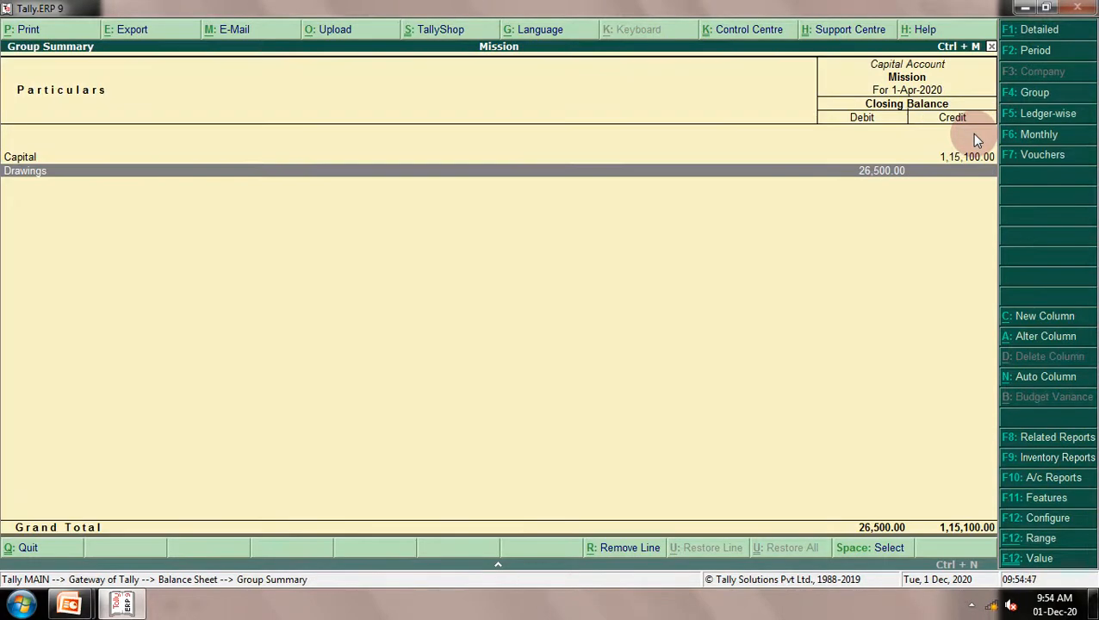
key("Up")
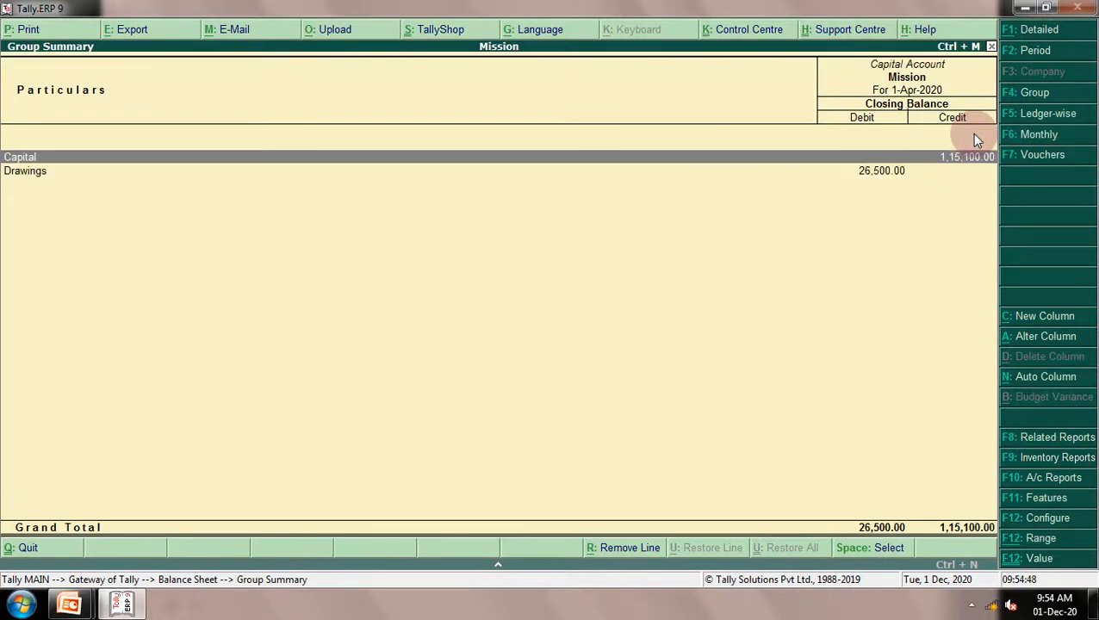
key("Down")
key("Escape")
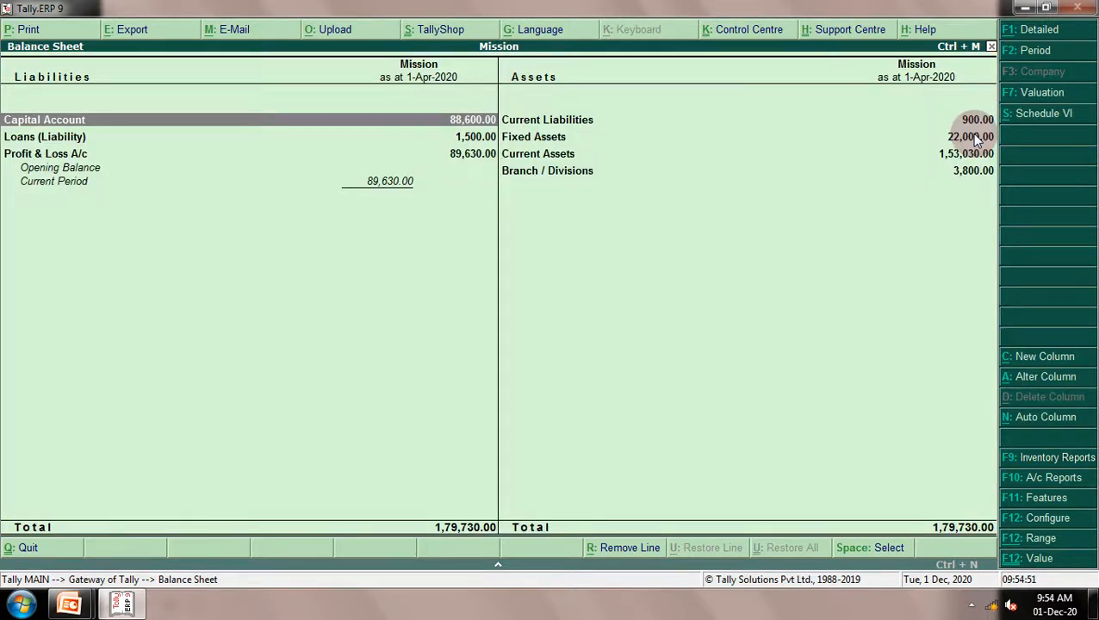
key("Down")
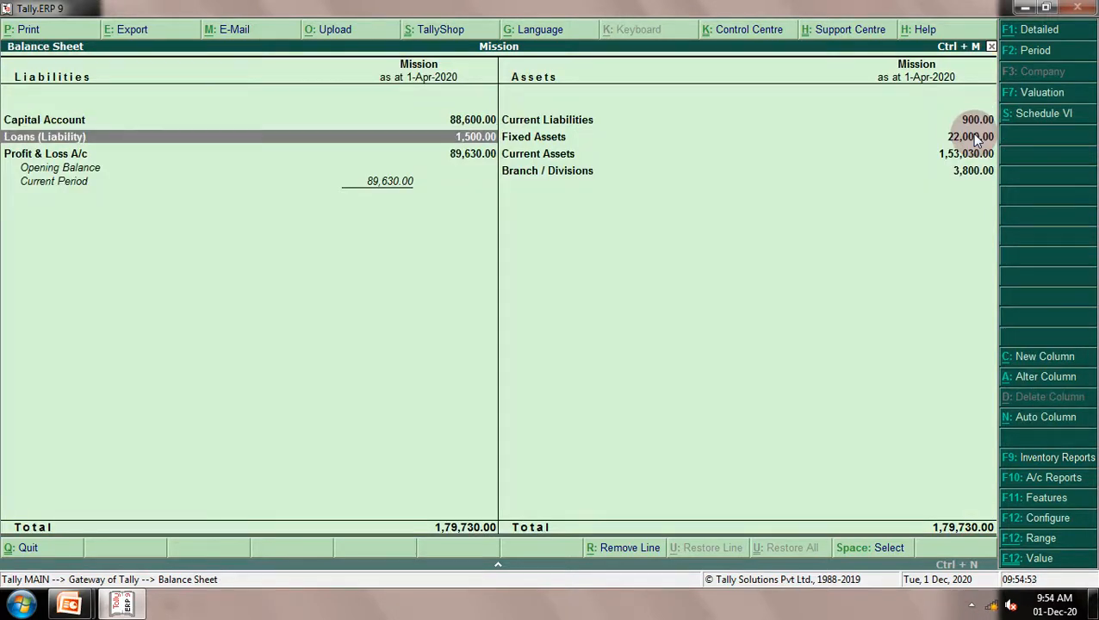
Look through the Fixed Assets, Current Assets and Branch / Divisions groups on the assets side of the Balance Sheet
key("Right")
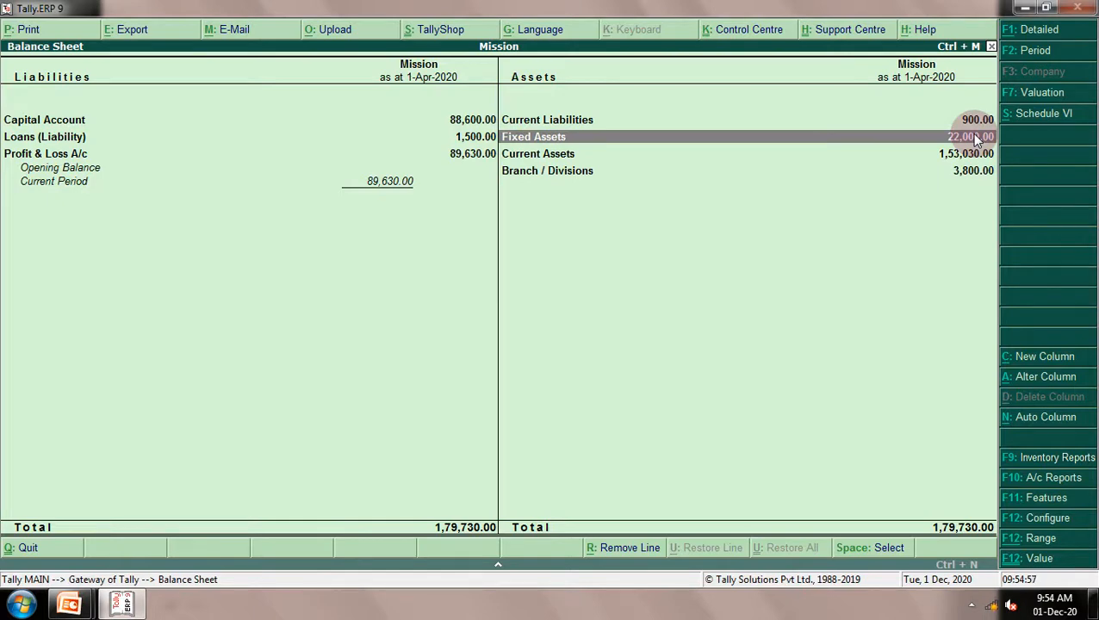
key("Down")
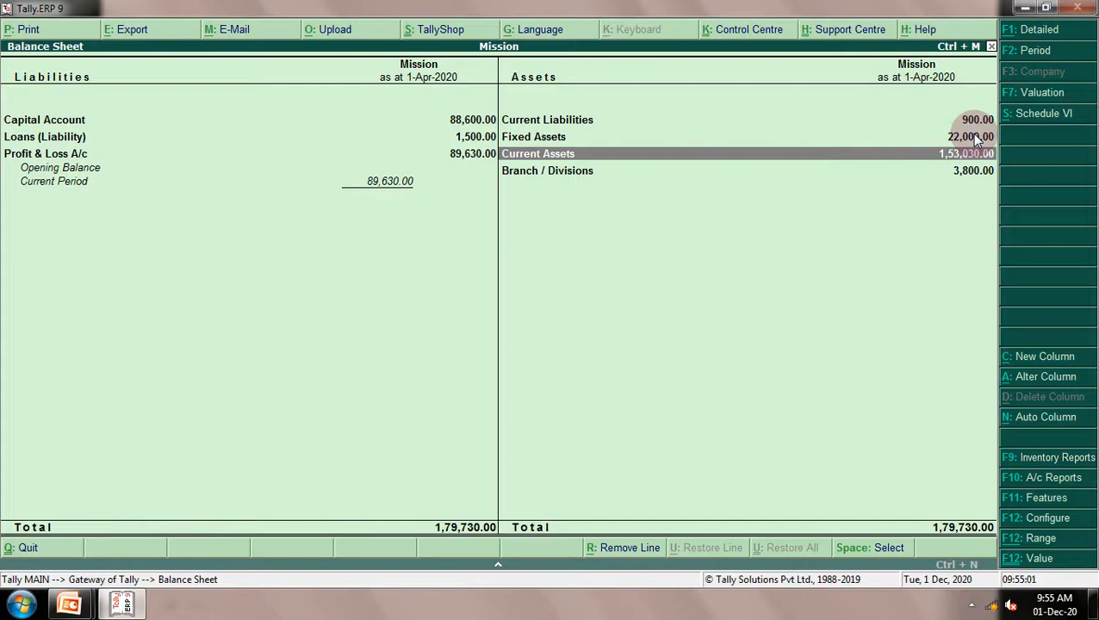
key("Down")
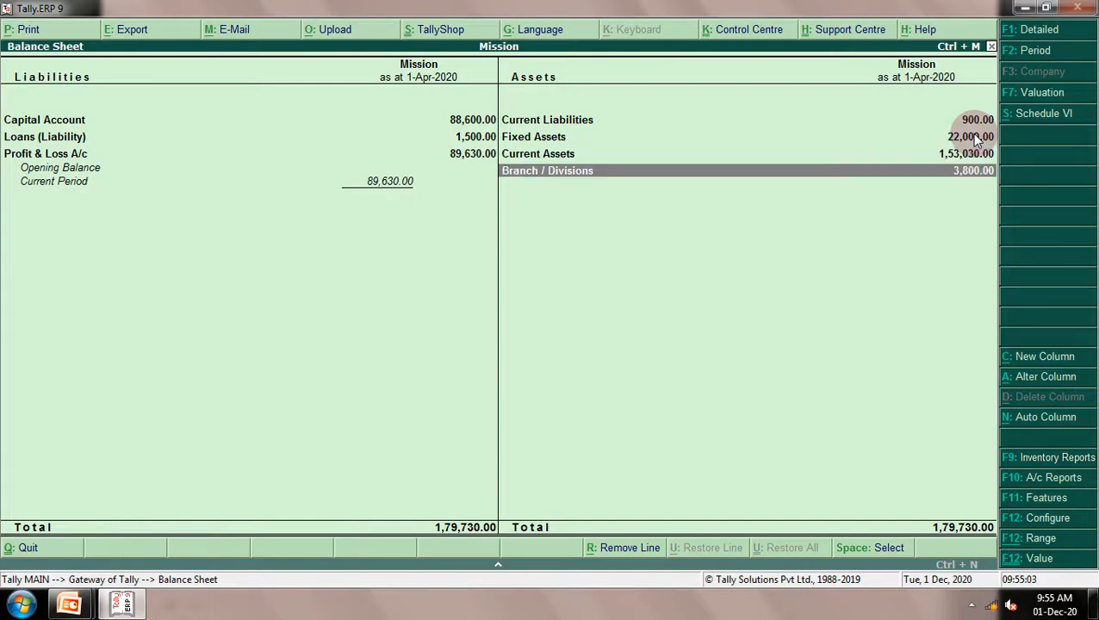
Compare the Balance Sheet's liability groups, including Profit & Loss A/c, with its asset groups, and close the report
key("Left")
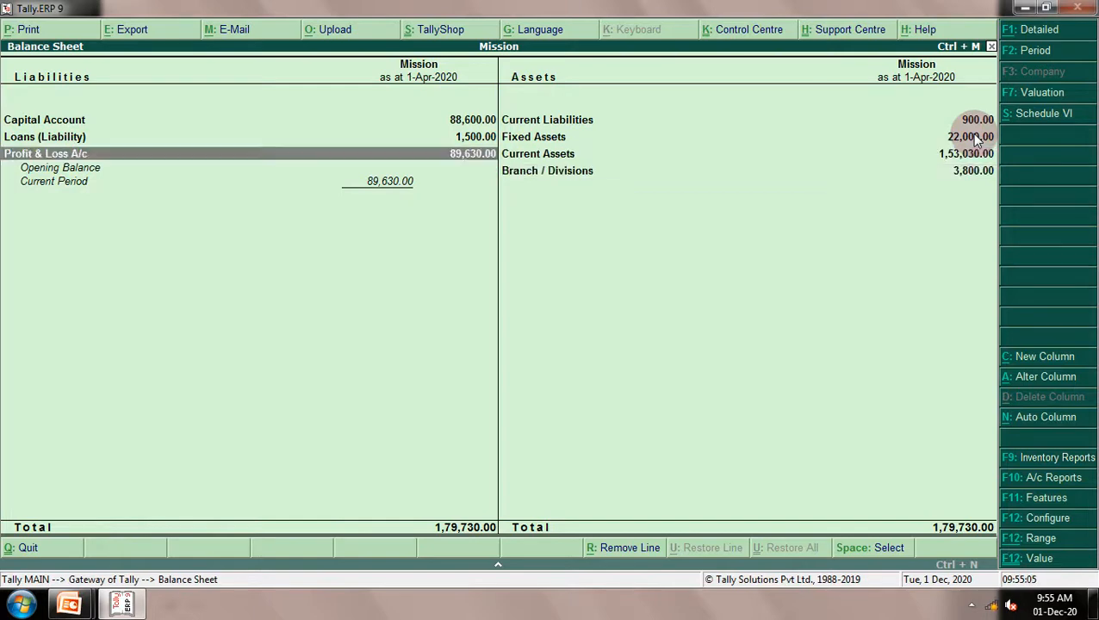
key("Up")
key("Up")
key("Right")
key("Down")
key("Down")
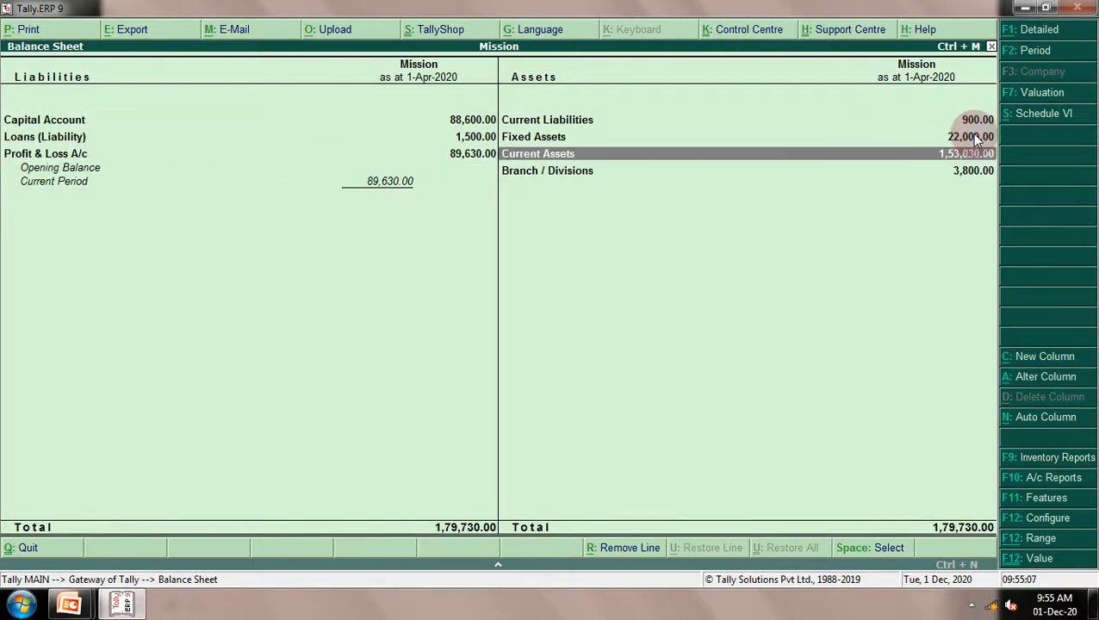
key("Down")
key("Left")
key("Up")
key("Up")
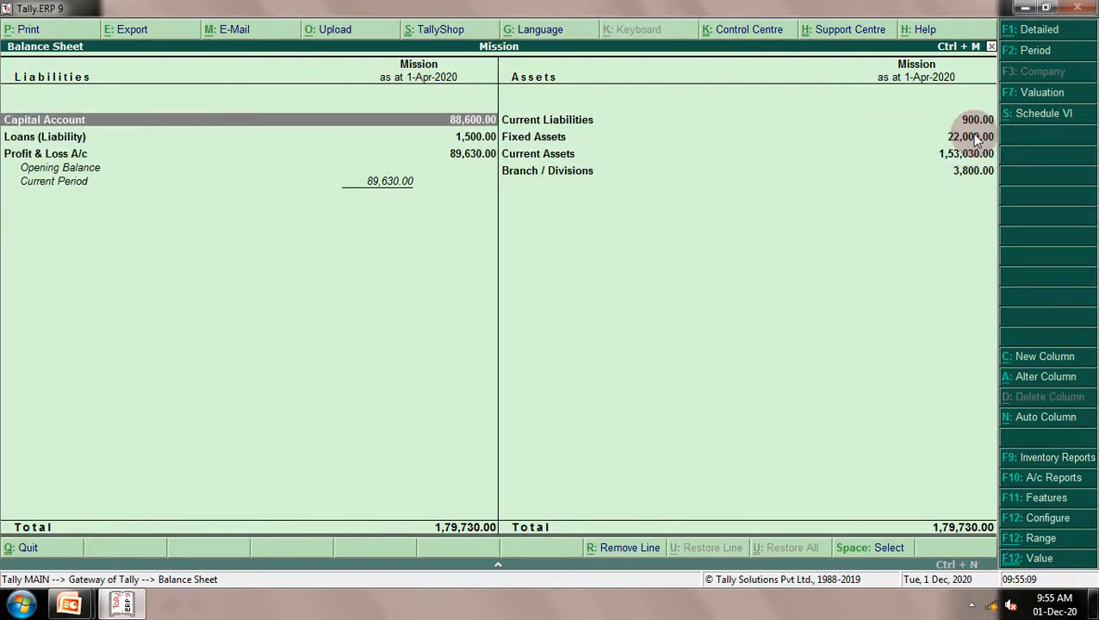
key("Down")
key("Down")
key("Right")
key("Escape")
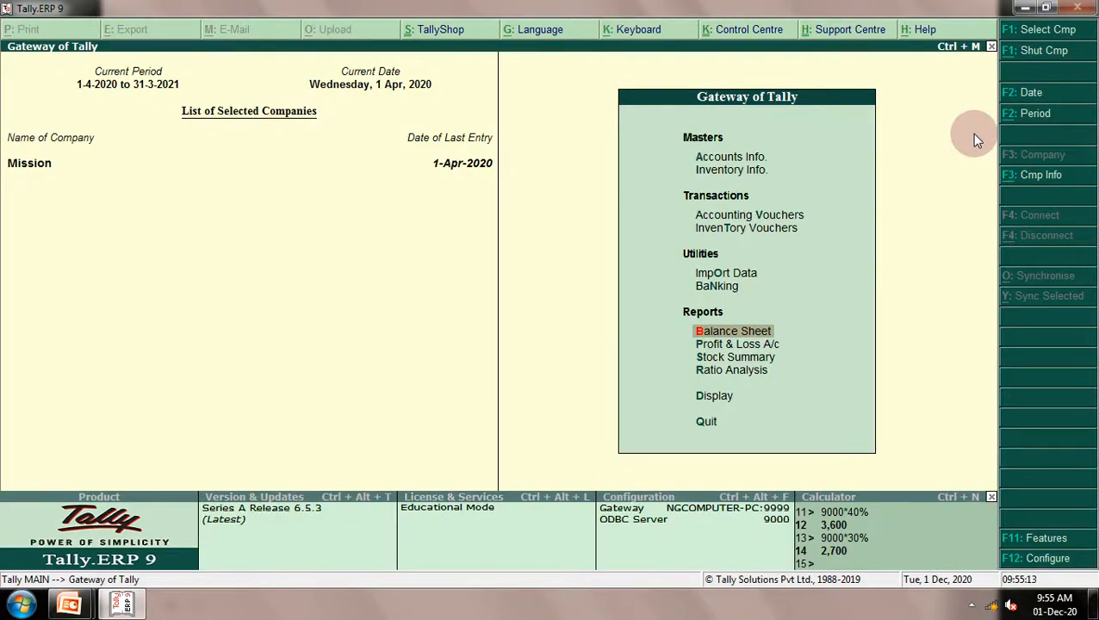
Open the Profit & Loss A/c report and compare Purchase Accounts and Direct Expenses with Sales Accounts
key("Down")
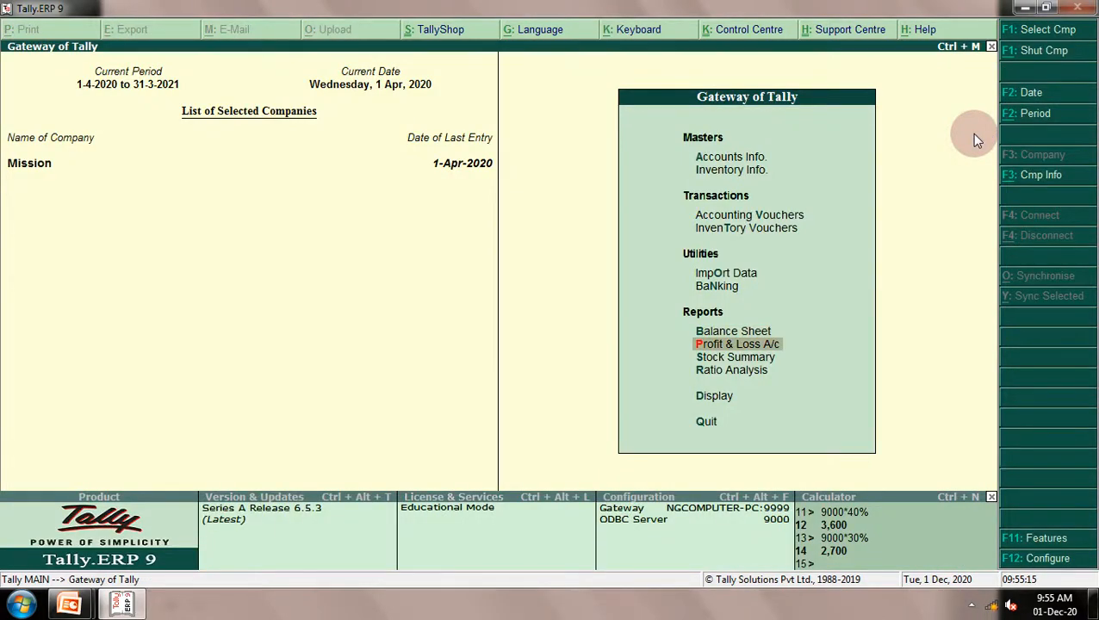
key("Return")
key("Down")
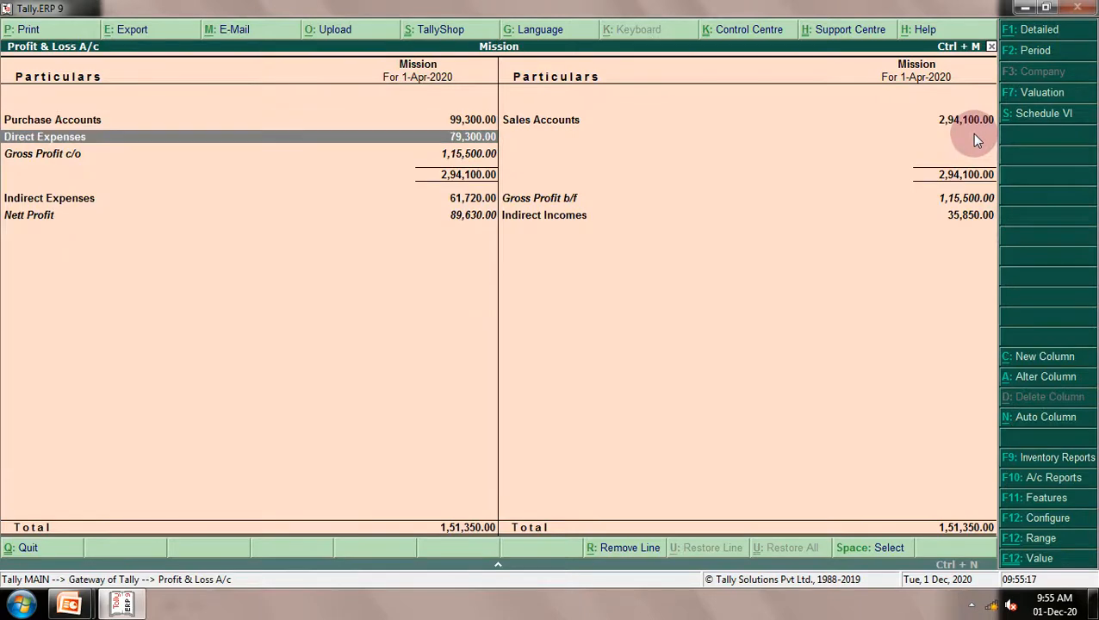
key("Down")
key("Up")
key("Up")
key("Right")
key("Left")
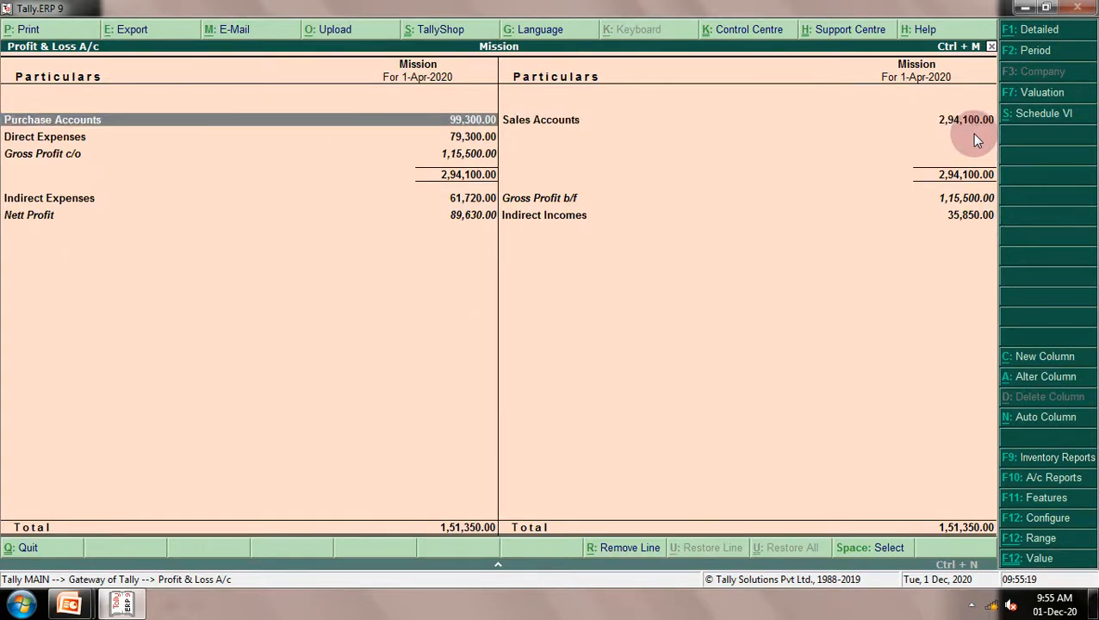
key("Right")
key("Left")
key("Right")
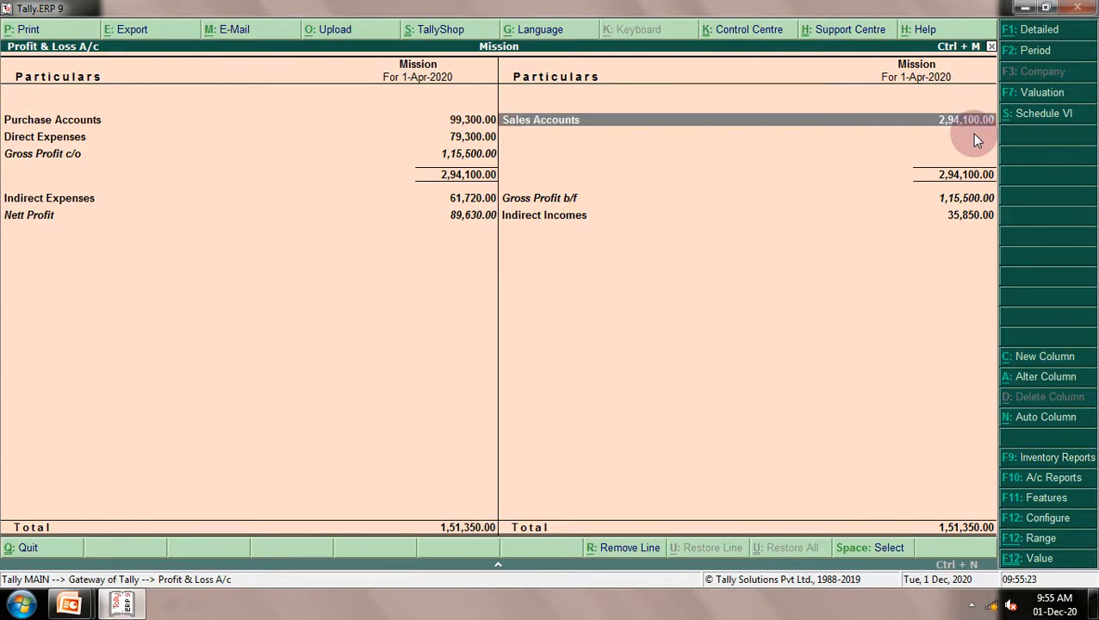
key("Left")
Examine the gross profit, Indirect Expenses and nett profit in the Profit & Loss A/c, and leave the report and the Gateway of Tally
key("Down")
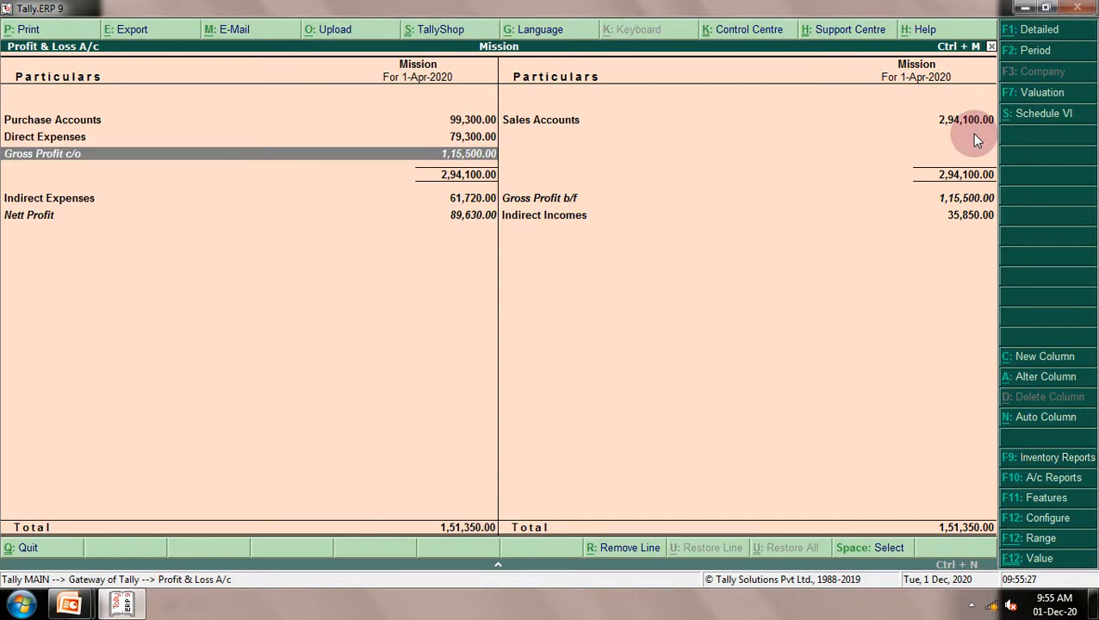
key("Down")
key("Down")
key("Up")
key("Down")
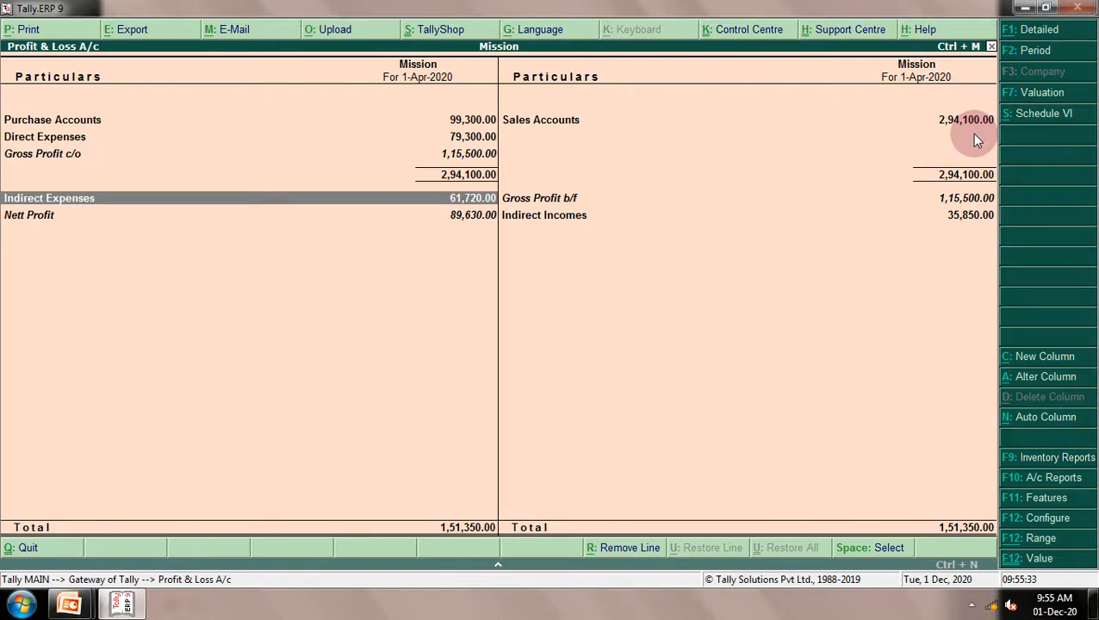
key("Down")
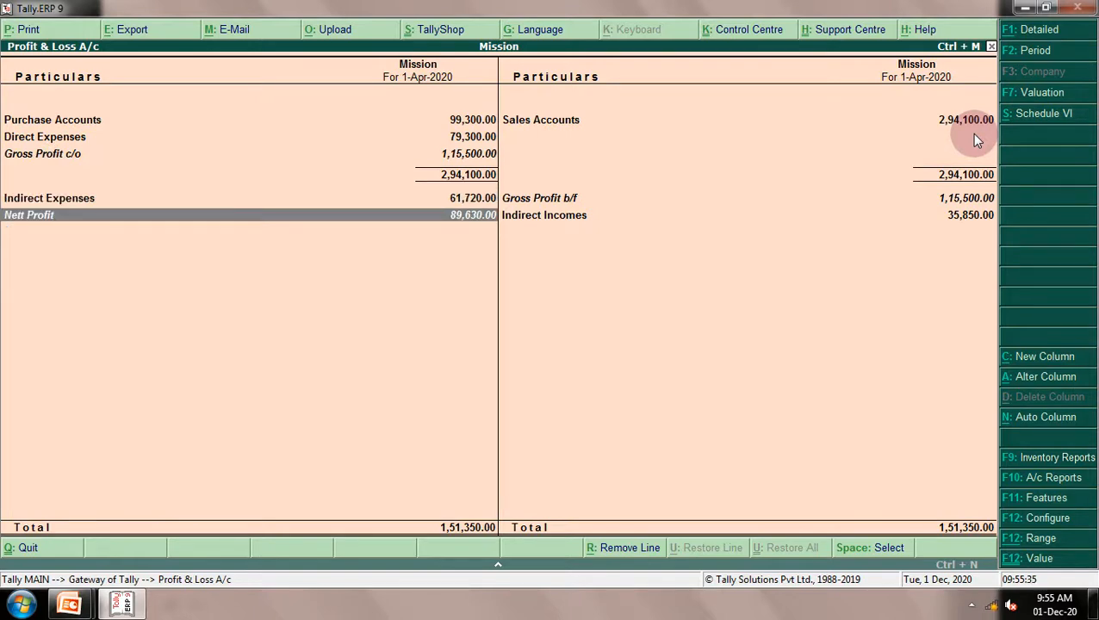
key("Escape")
key("Escape")
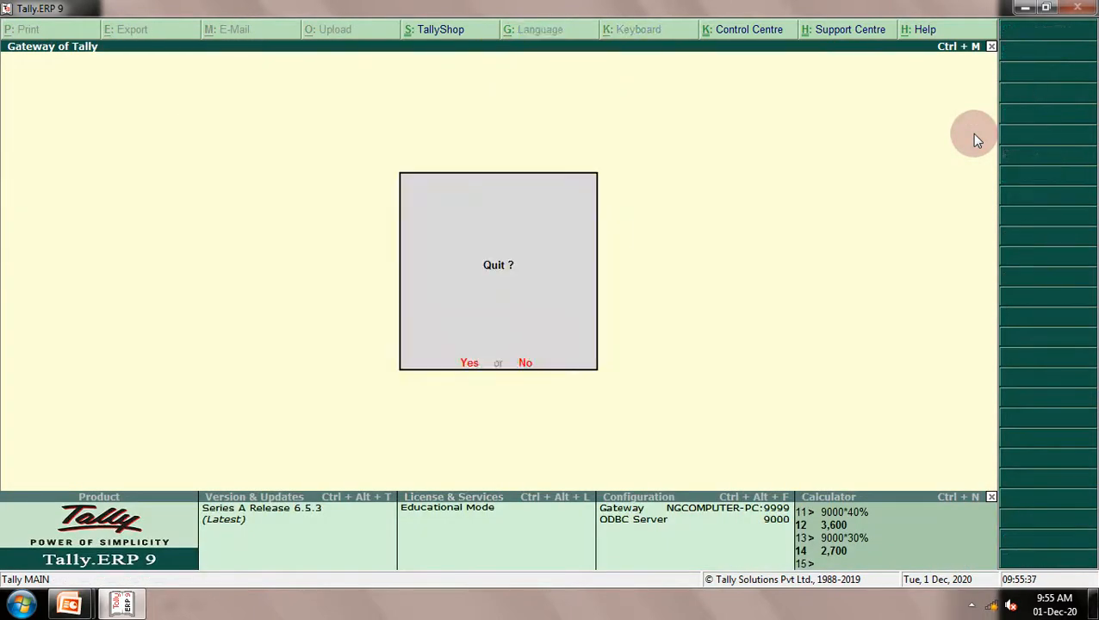